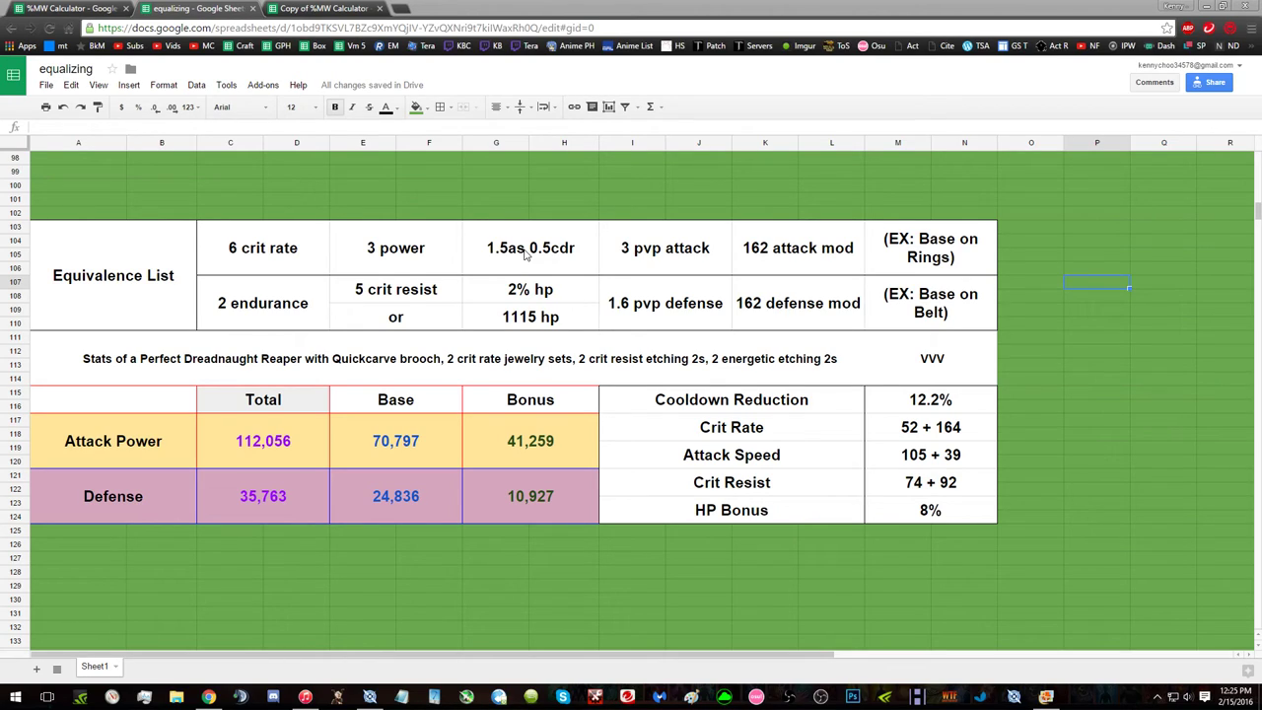
Step: Switch to TERA and inspect the equipped ring's attack modifier, then return to the equivalence list in the equalizing sheet
key("alt+Tab")
key("alt+Tab")
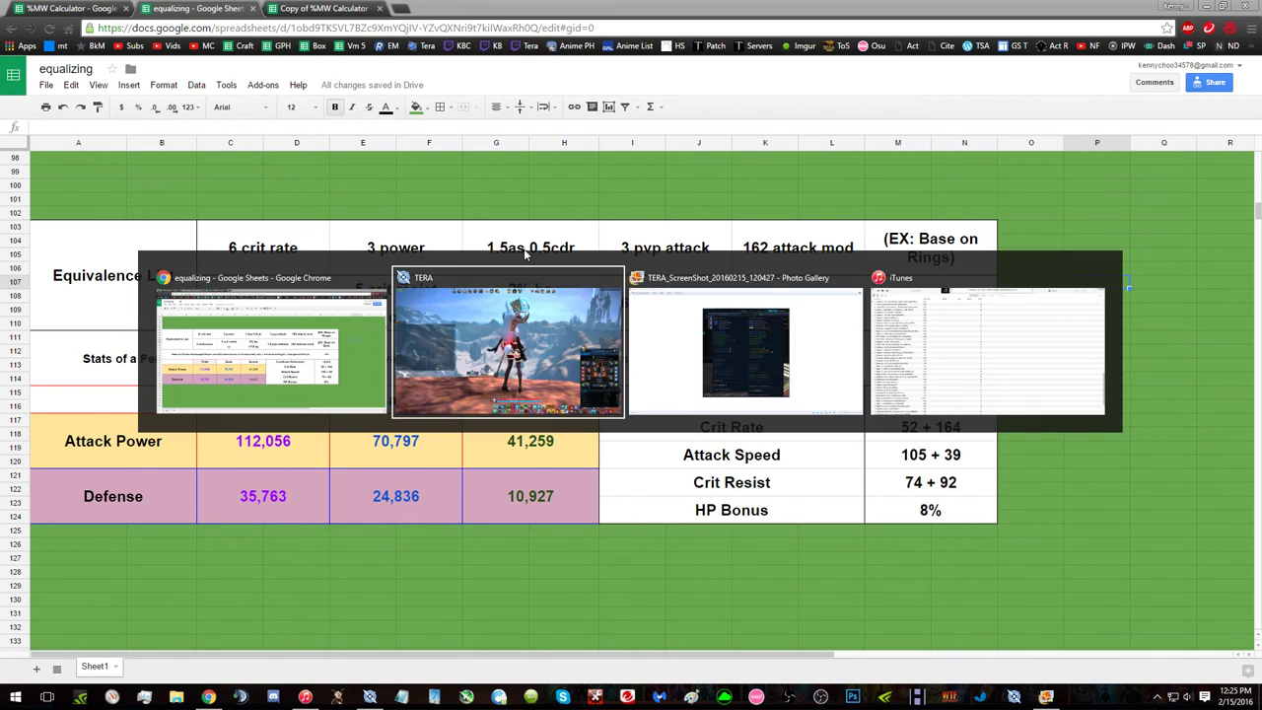
mouse_move(1075, 537)
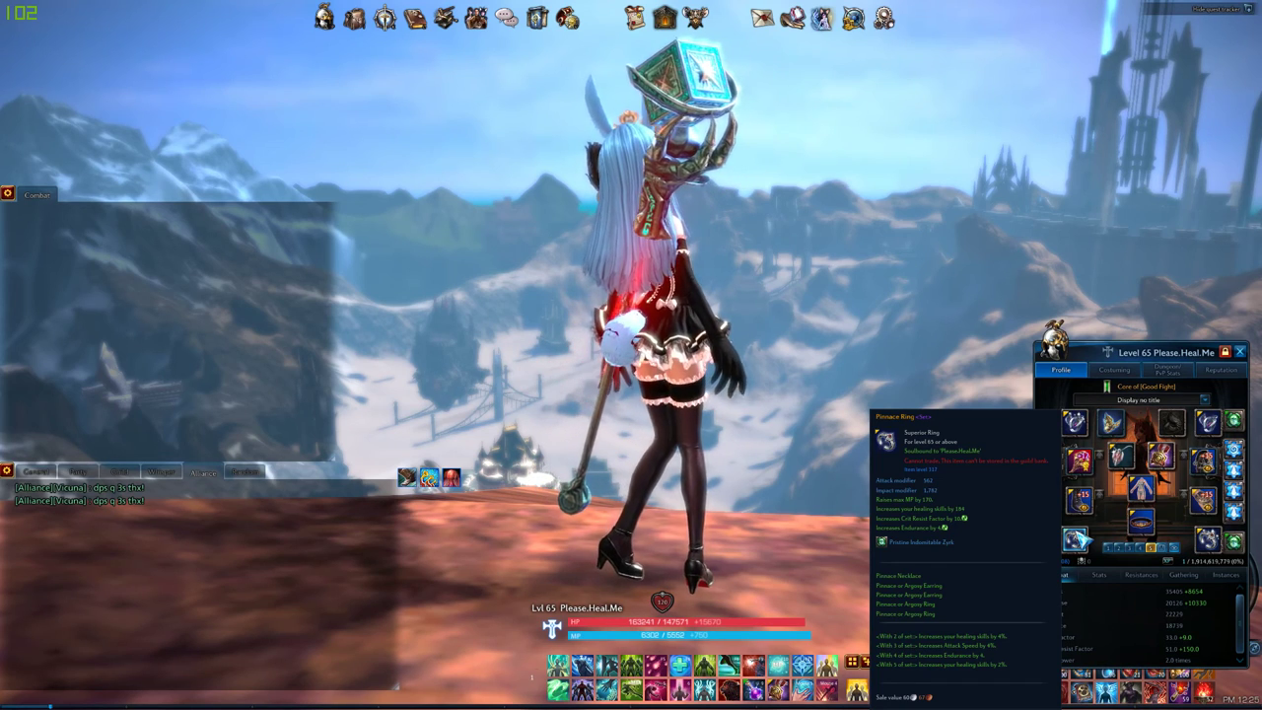
key("alt+Tab")
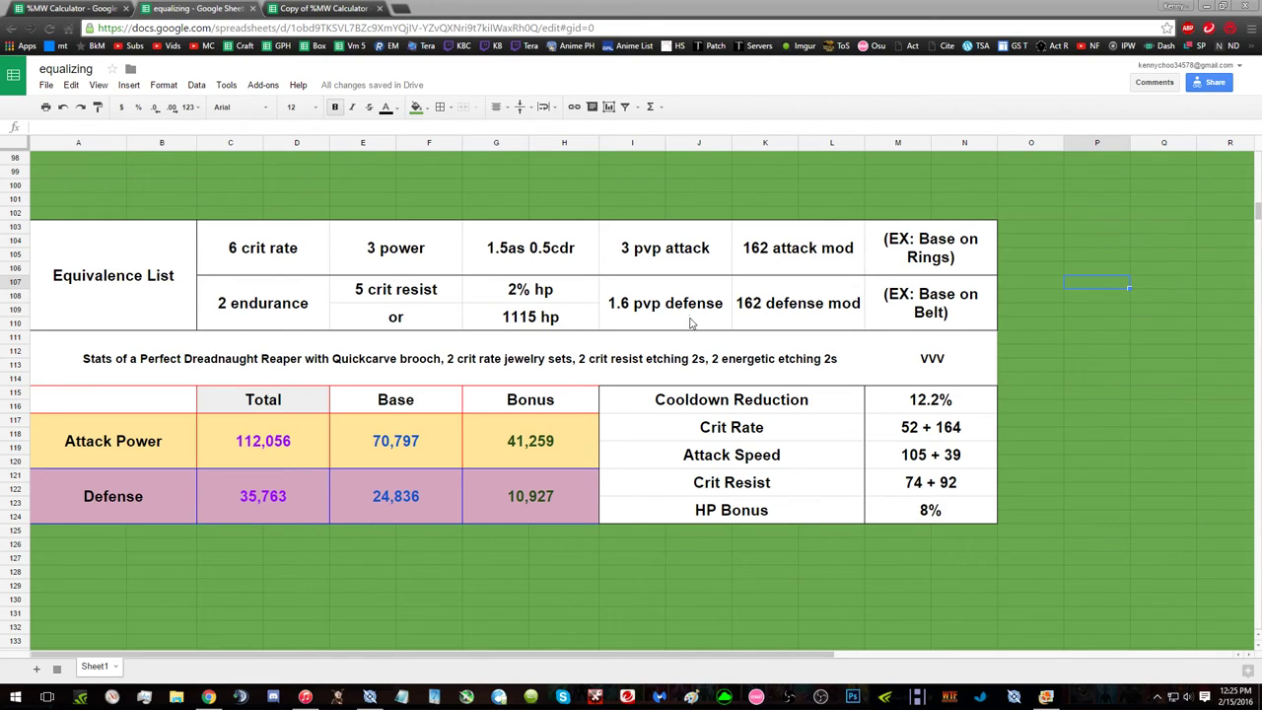
Step: Switch to TERA and inspect the equipped belt's defense modifier for comparison with the equivalence list
key("alt+Tab")
key("alt+Tab")
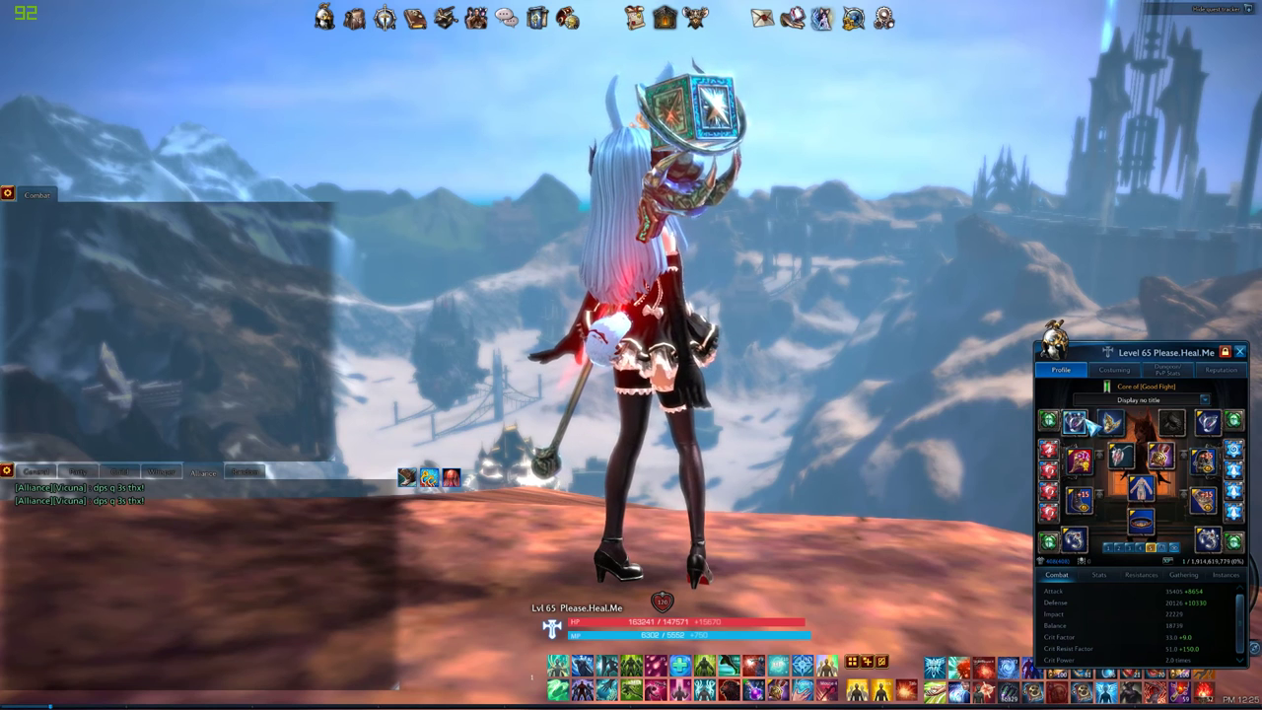
key("alt+Tab")
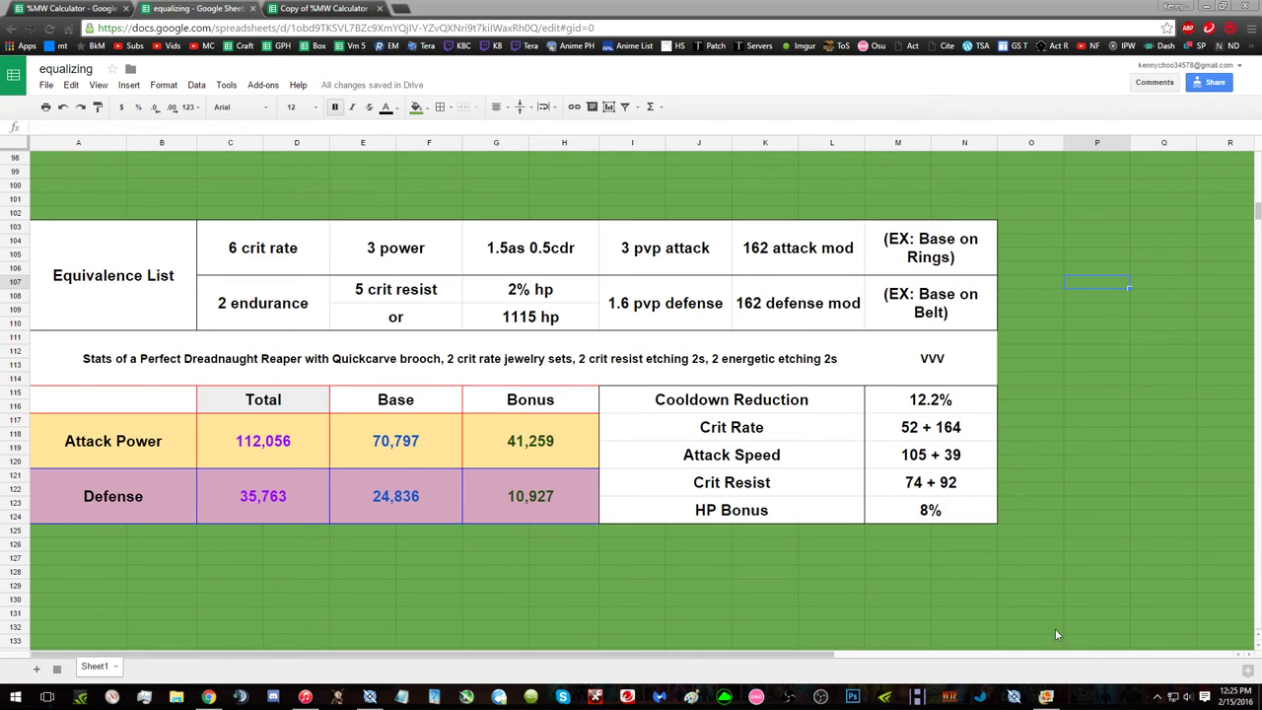
key("alt+Tab")
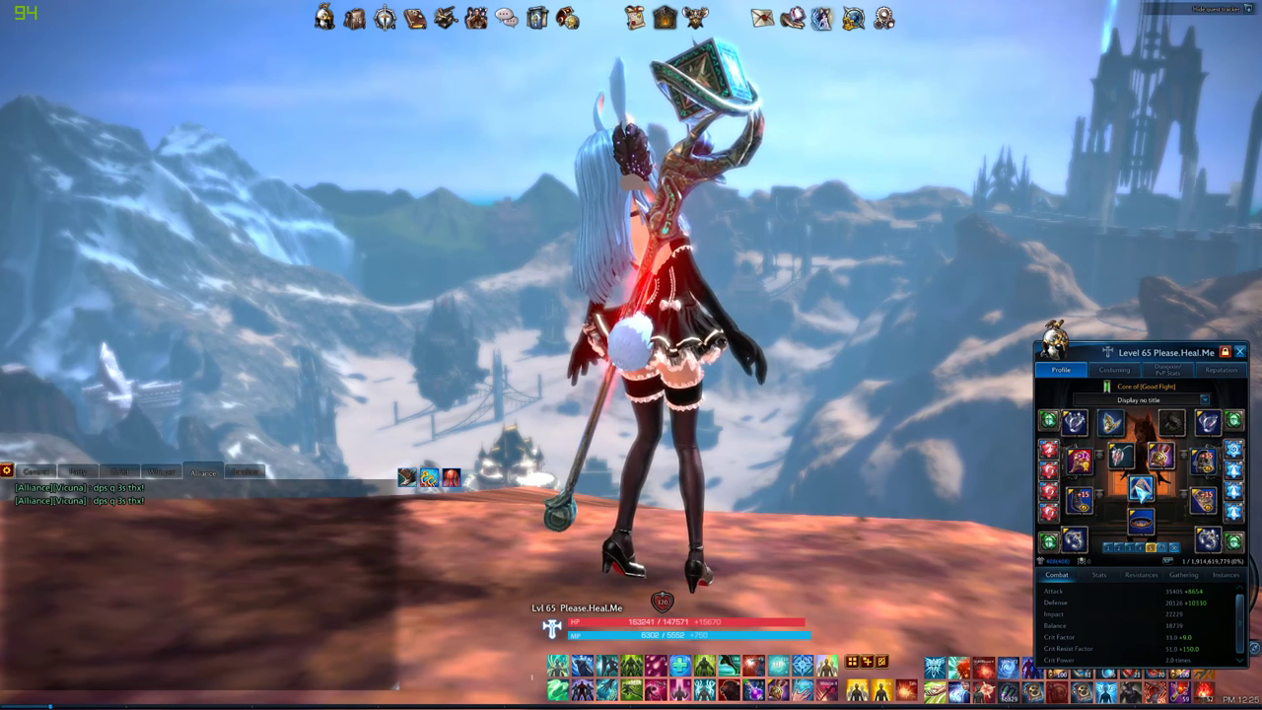
mouse_move(1144, 525)
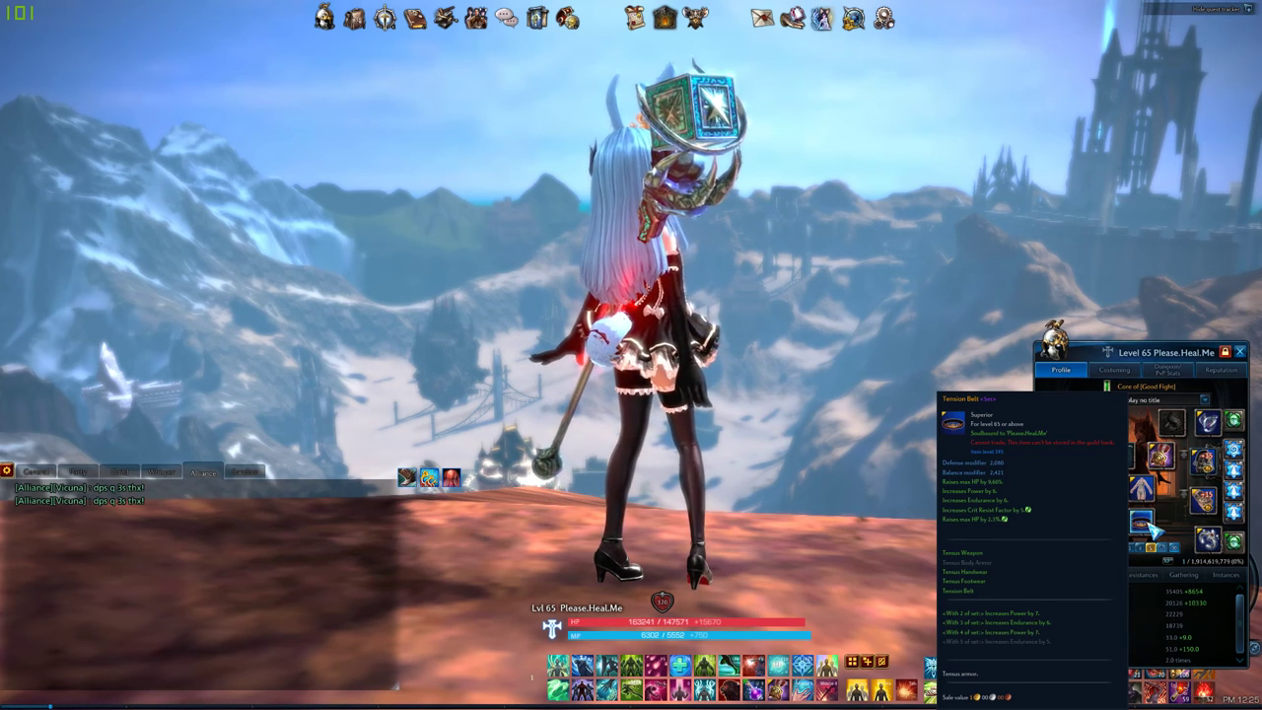
key("alt+Tab")
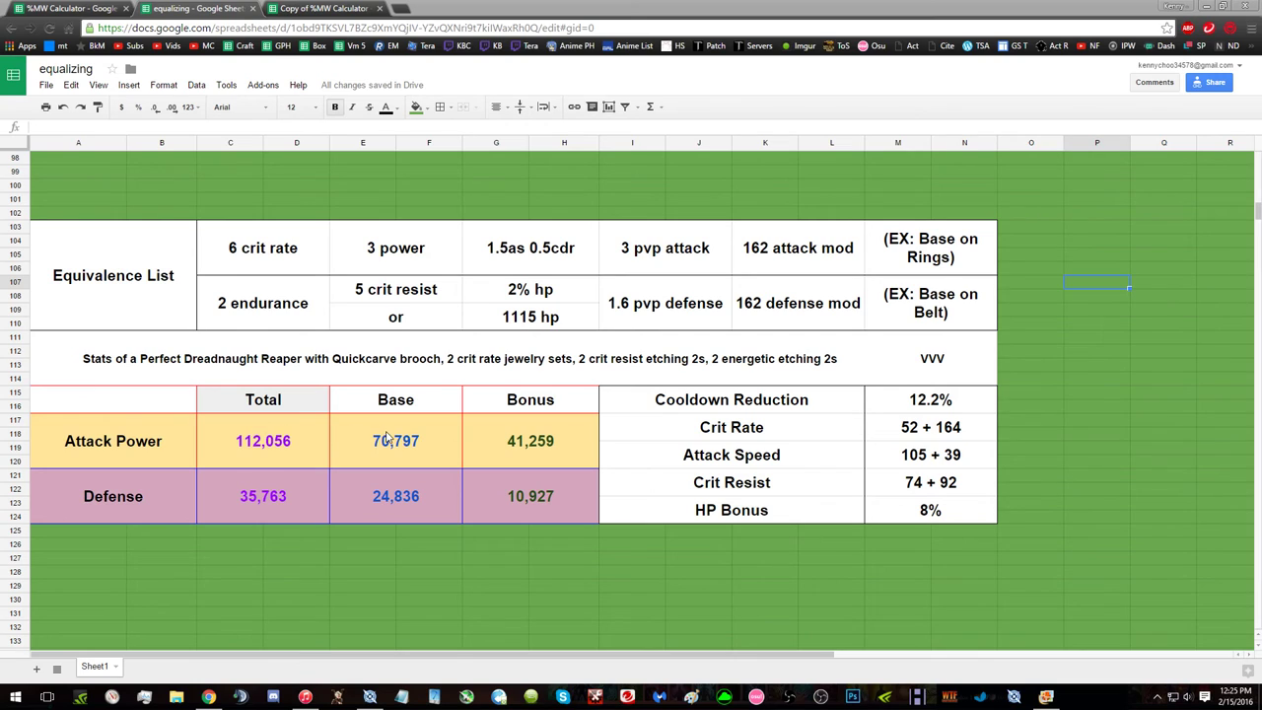
Step: Examine the character's base and bonus combat stats and the equipped earring in TERA against the stats in the equalizing sheet
key("alt+Tab")
key("alt+Tab")
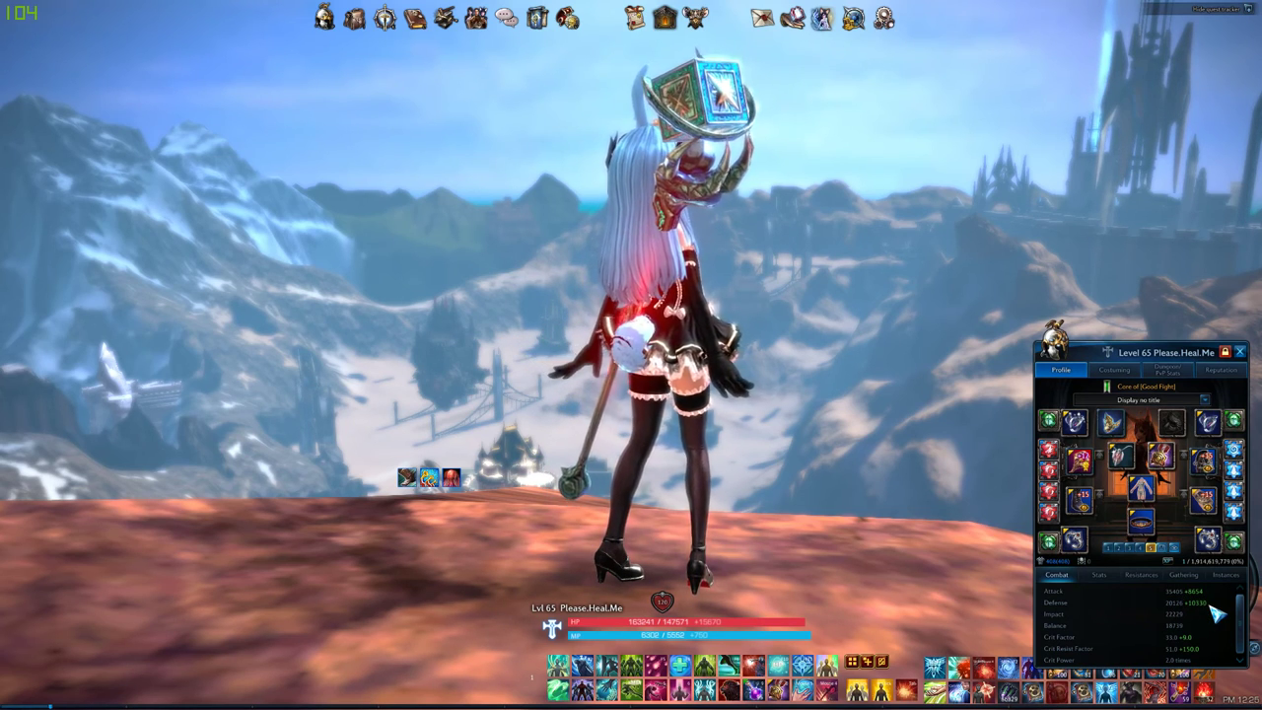
key("alt+Tab")
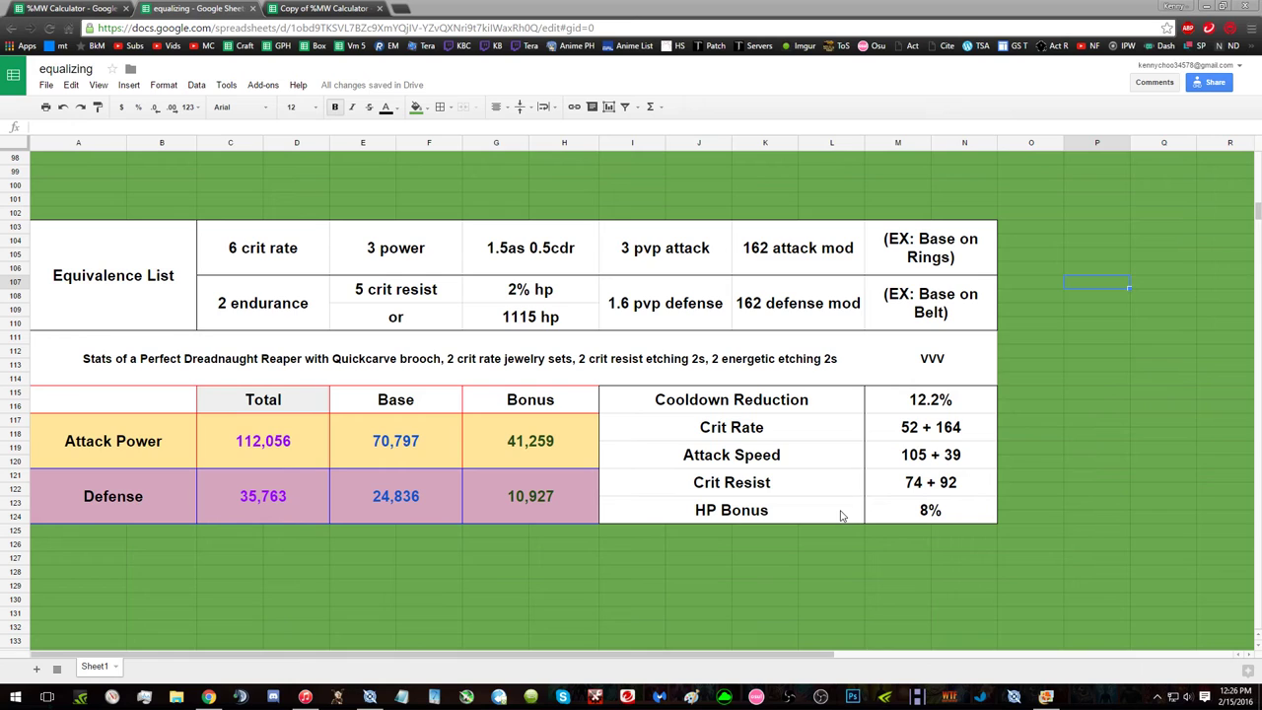
key("alt+Tab")
key("alt+Tab")
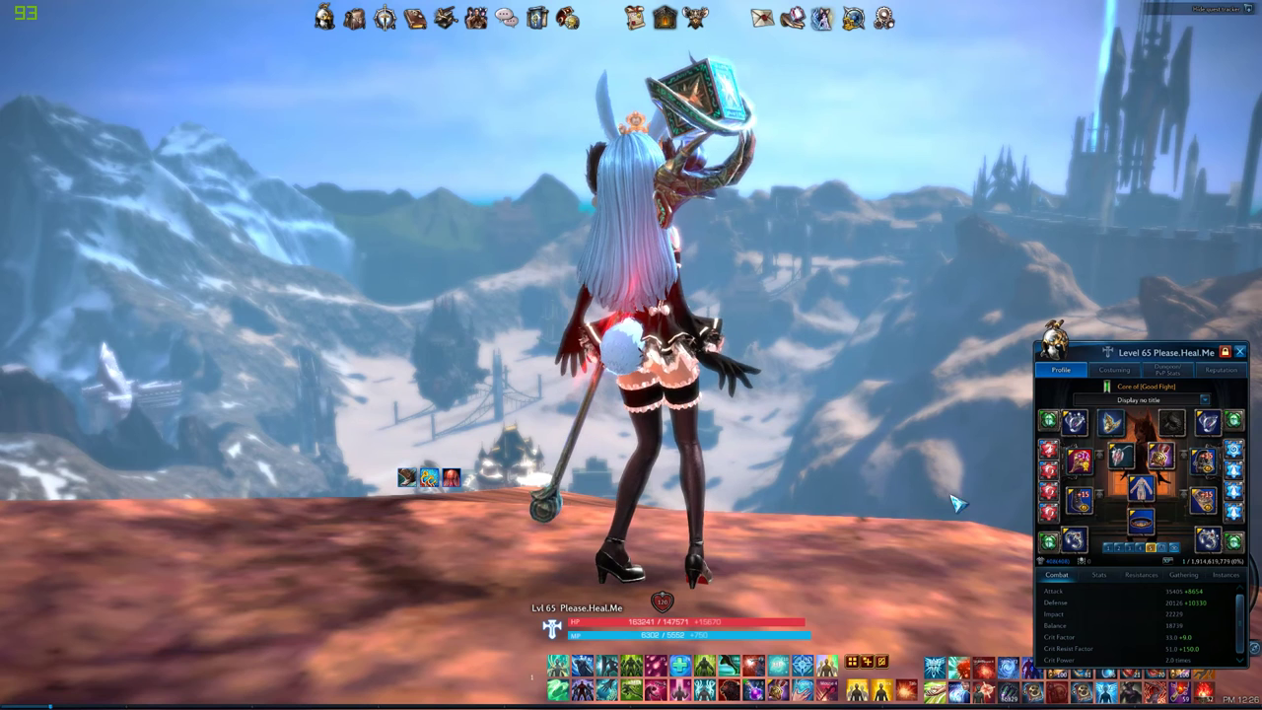
mouse_move(1080, 433)
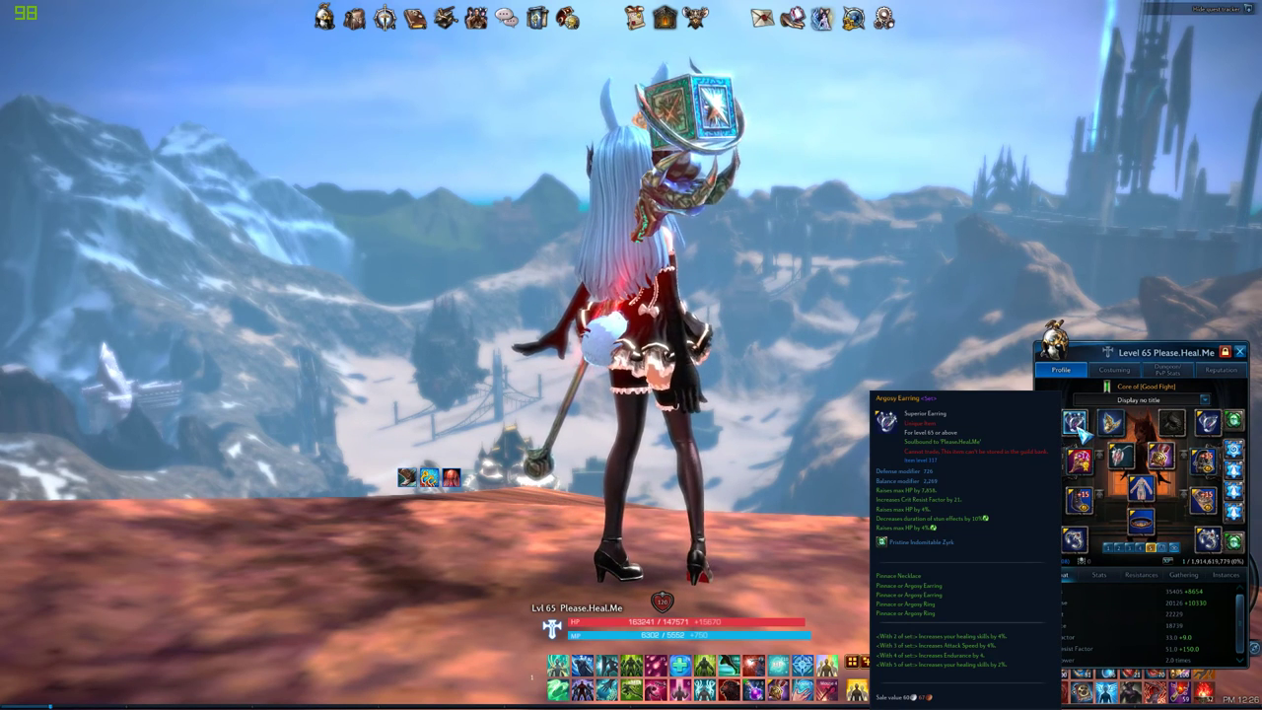
key("alt+Tab")
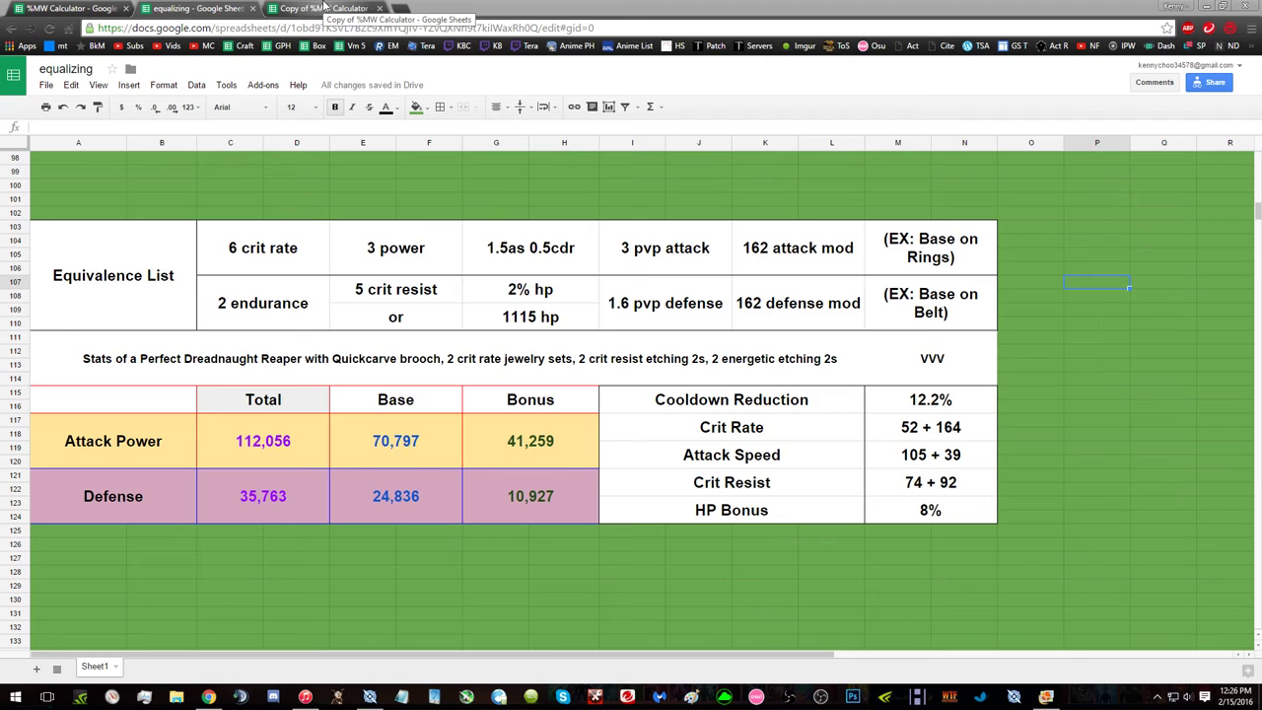
Step: Look over the calculations above the equivalence list, then open the Copy of %MW Calculator spreadsheet
scroll(864, 350, "up", 10)
scroll(716, 253, "down", 12)
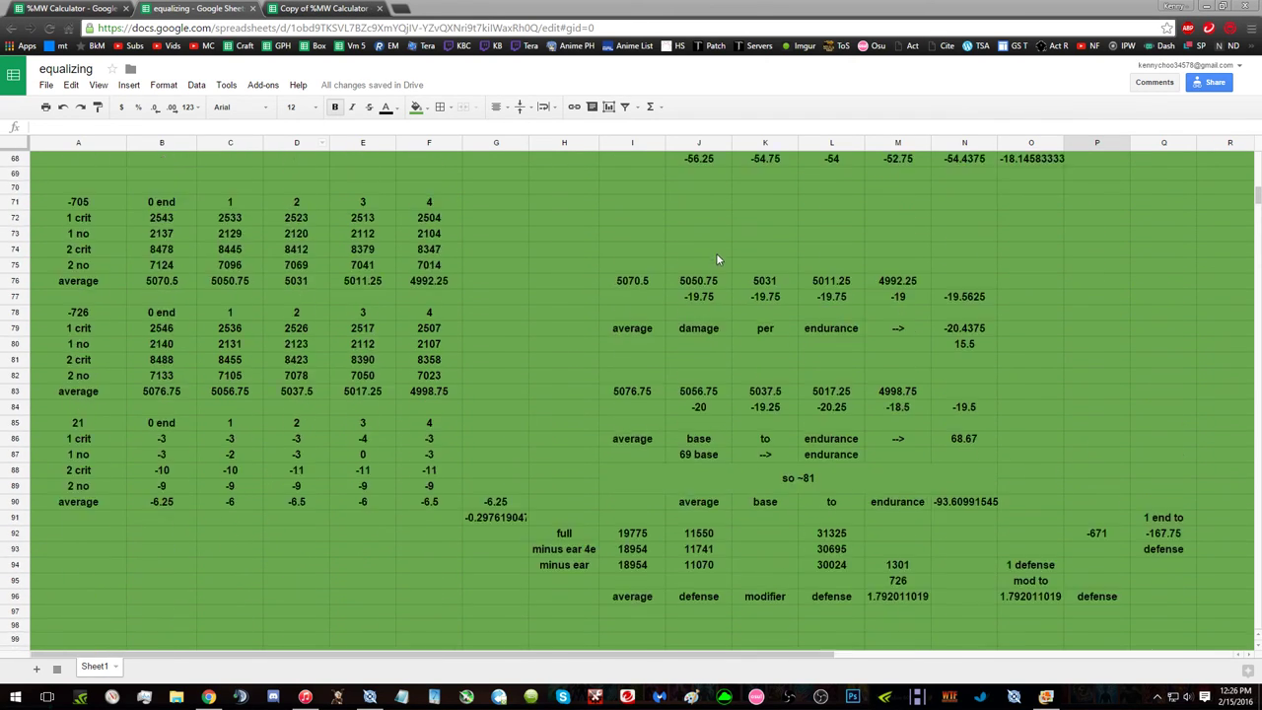
scroll(716, 252, "up", 4)
scroll(713, 248, "down", 1)
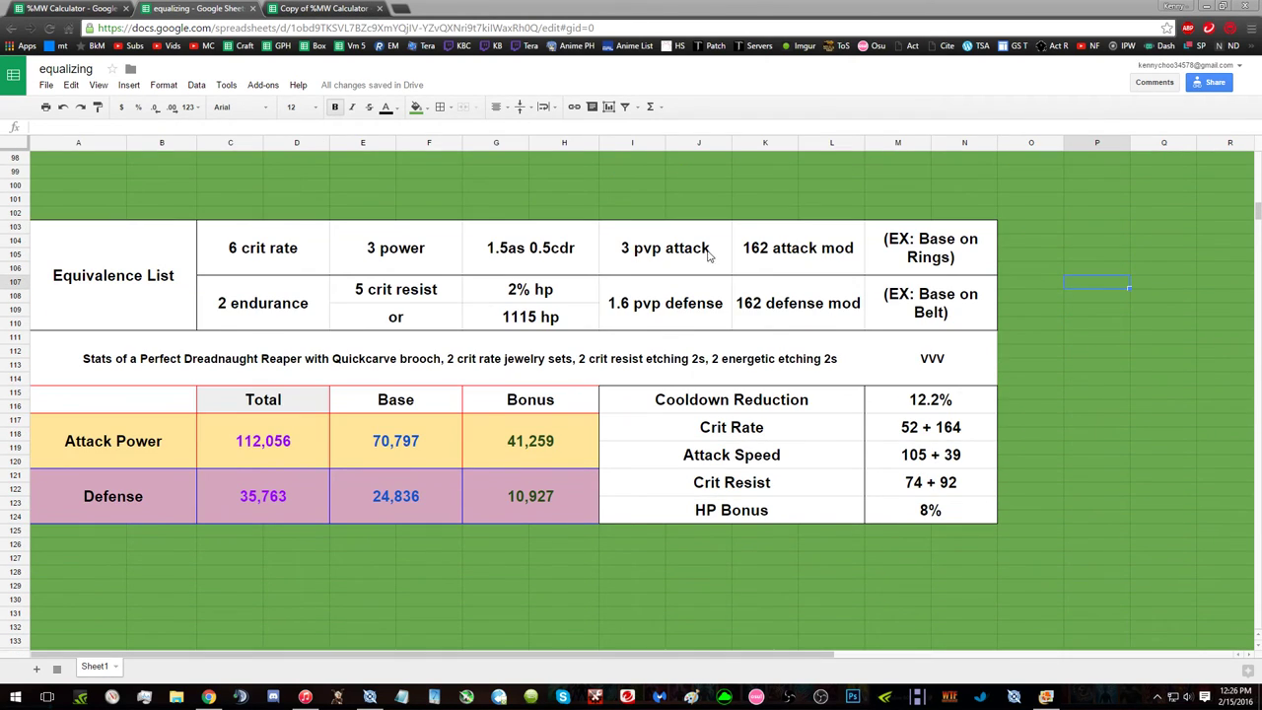
left_click(304, 7)
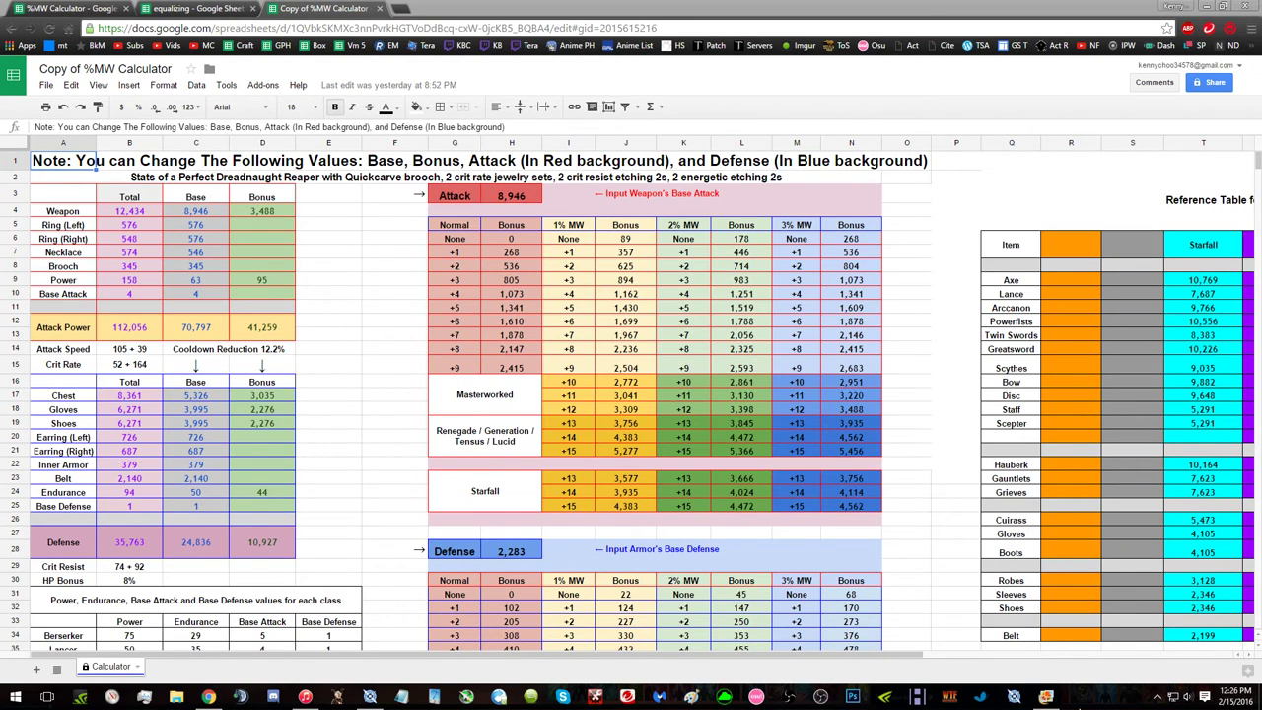
Step: Open the original %MW Calculator spreadsheet and look up the Dreadnaught base attack for Scythes in the reference table
left_click(97, 9)
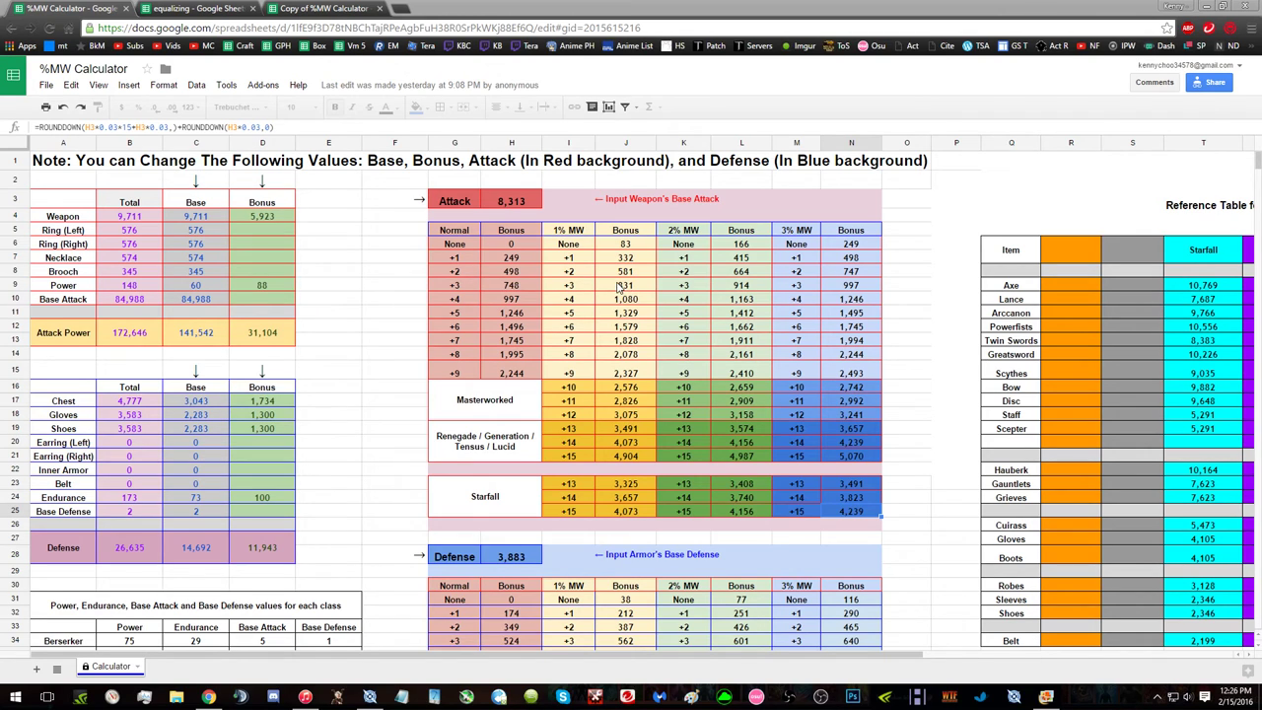
scroll(1022, 407, "down", 1)
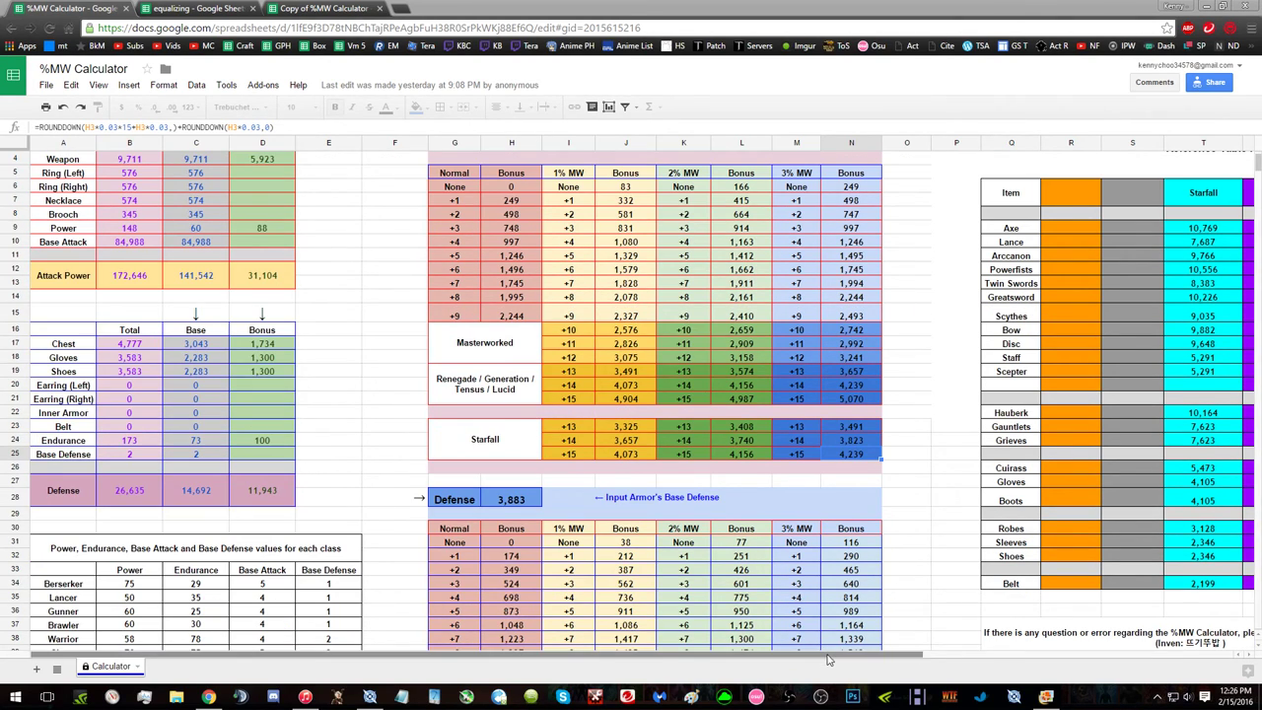
scroll(828, 659, "right", 3)
key("Delete")
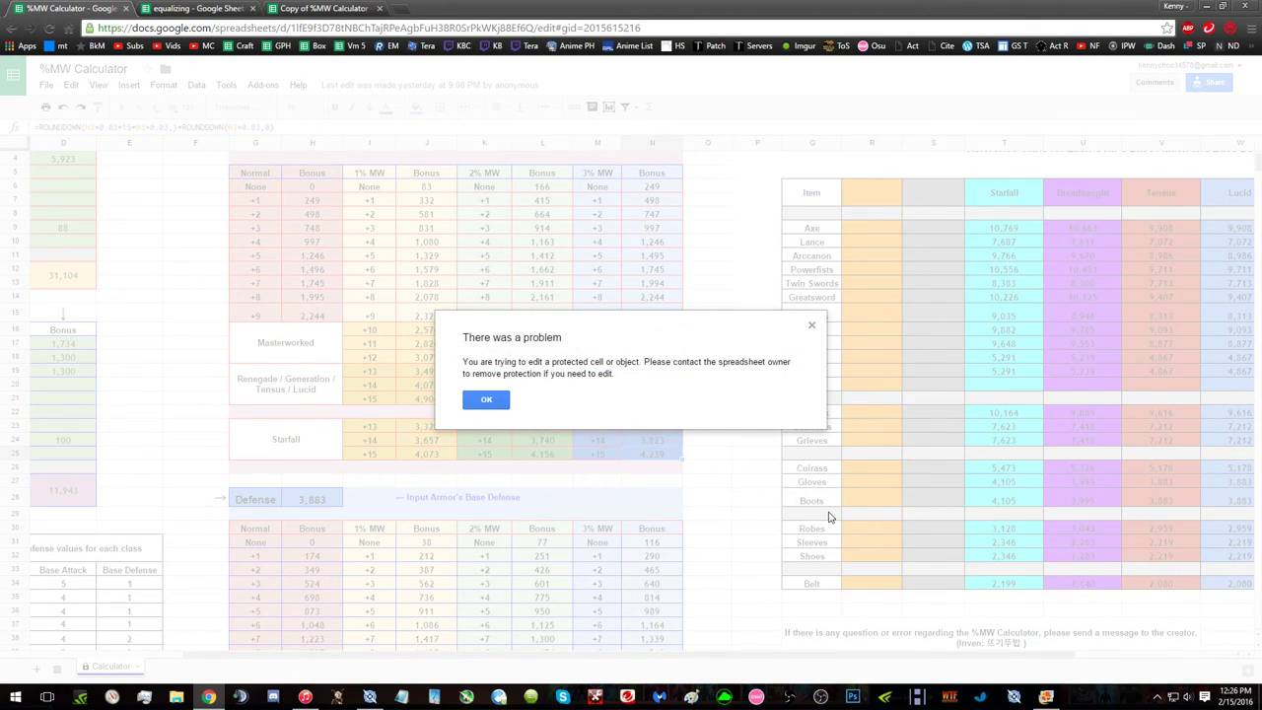
left_click(486, 399)
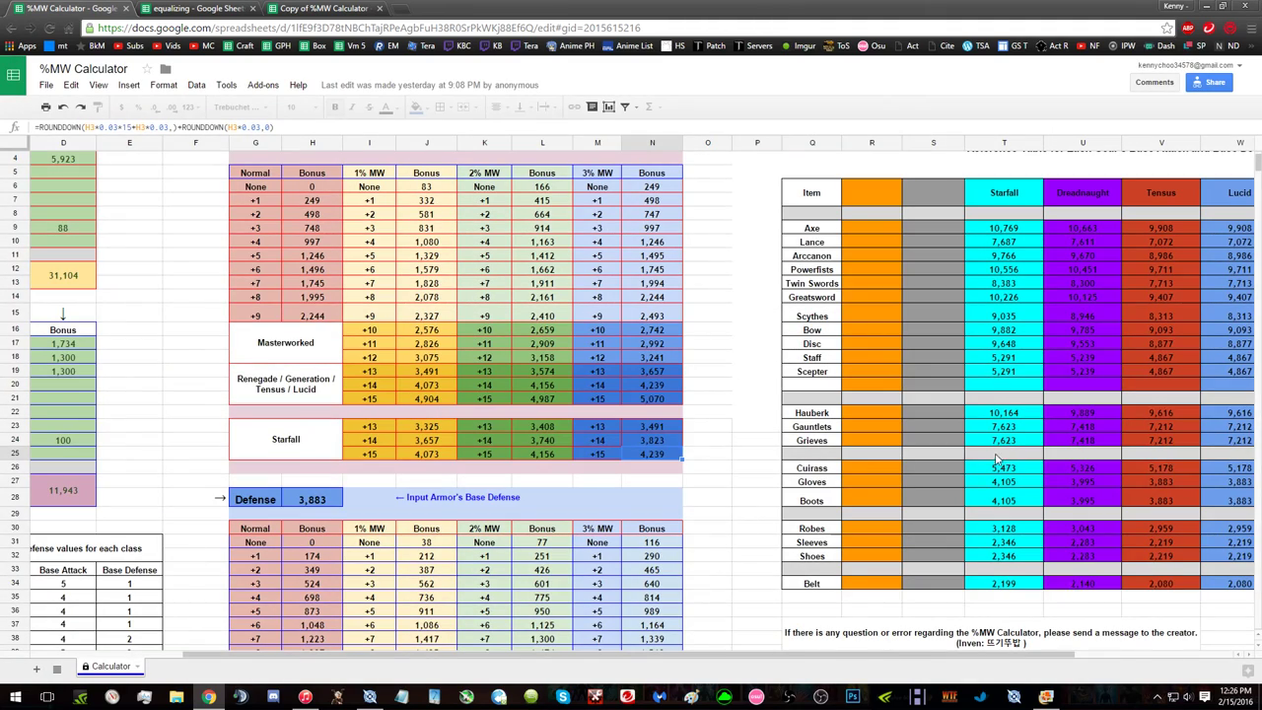
left_click(837, 316)
left_click(1092, 315)
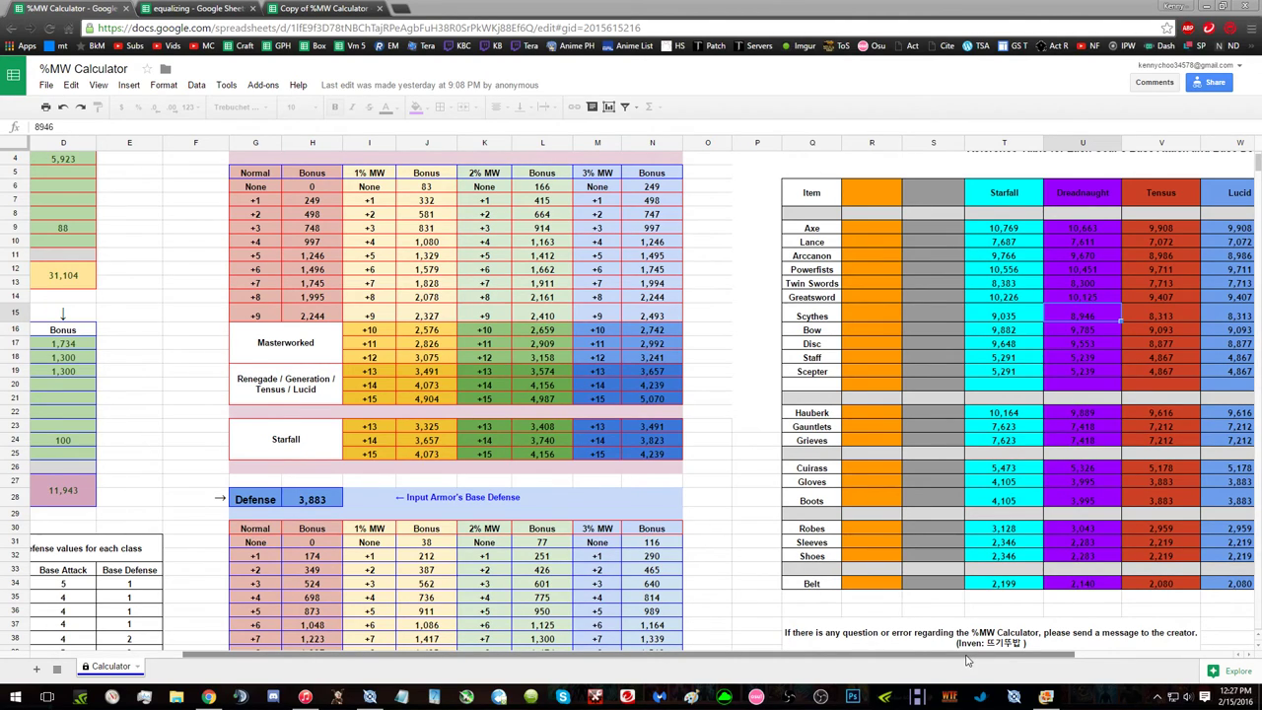
Step: Set the weapon's base attack input in the red Attack cell to 8946
left_click_drag(967, 656, 771, 656)
scroll(592, 395, "up", 1)
left_click(517, 201)
type("4")
type("8946")
key("Return")
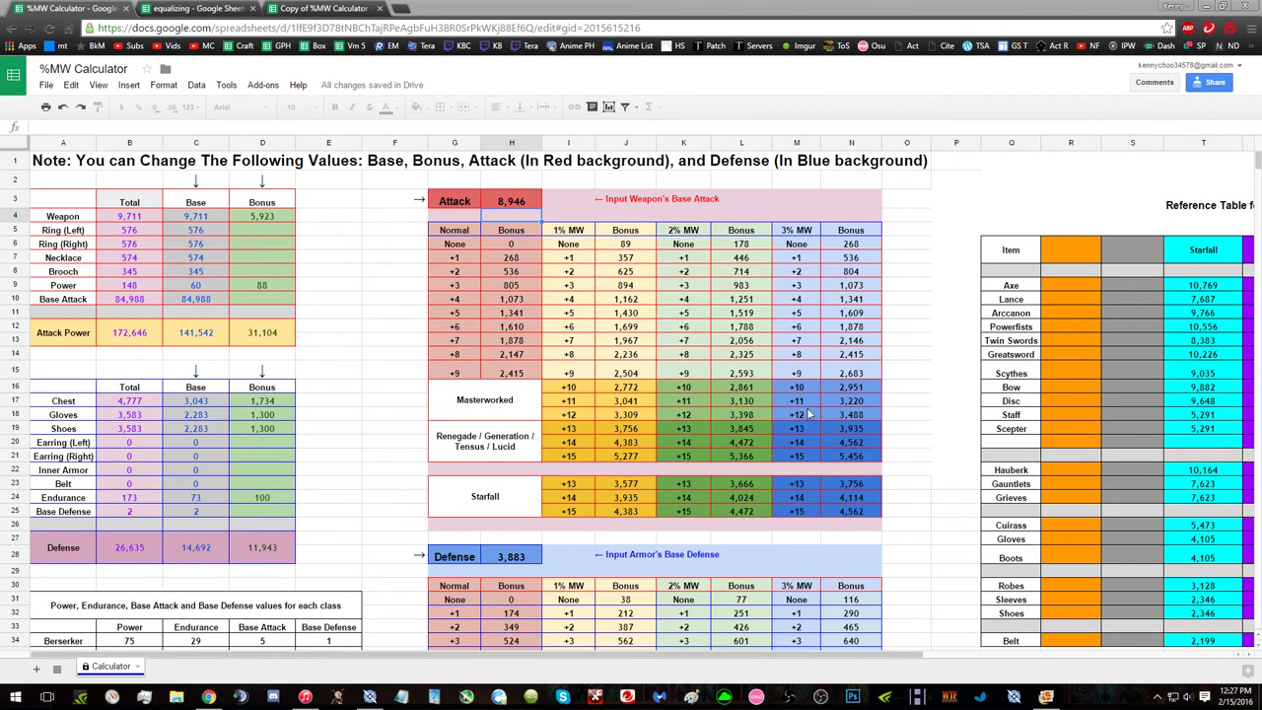
Step: Set the Weapon row's base attack to 8946 and its bonus to 3,488
left_click(204, 217)
type("8946")
key("Return")
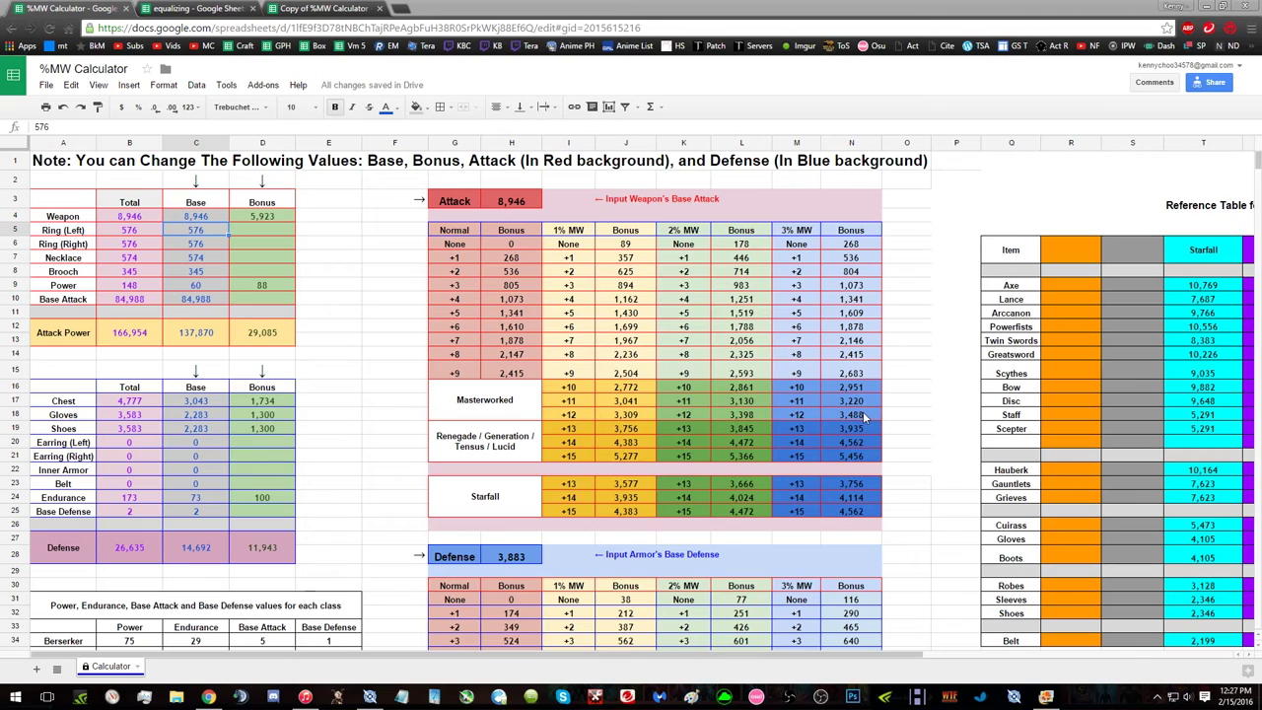
left_click(255, 215)
type("3,488")
key("Return")
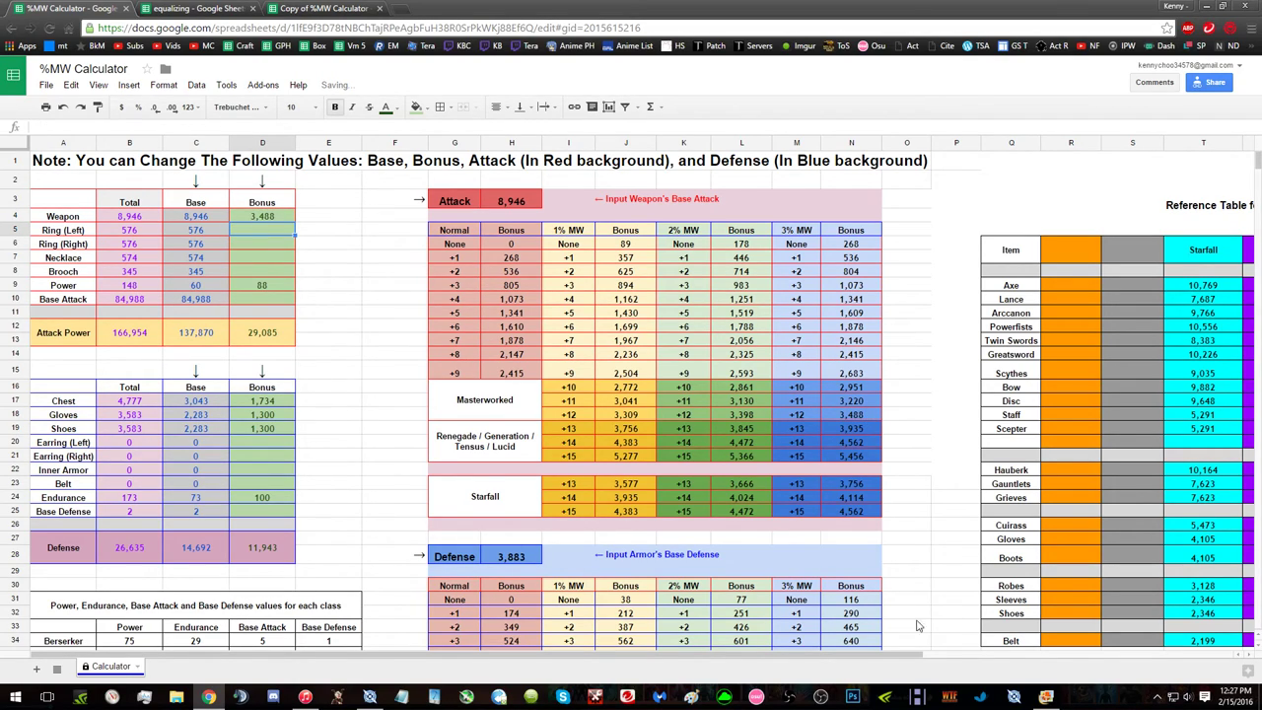
Step: Check which cells the formula for the Weapon row's total adds together
left_click(1083, 706)
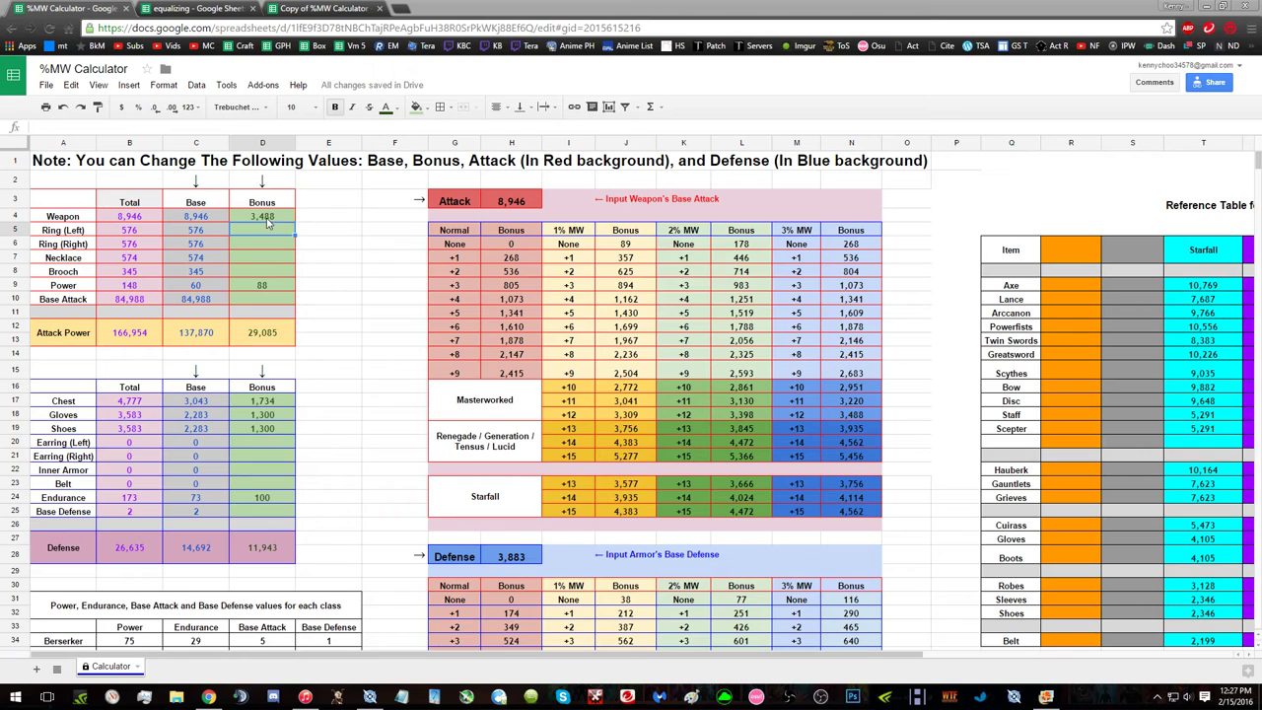
double_click(133, 219)
left_click(493, 400)
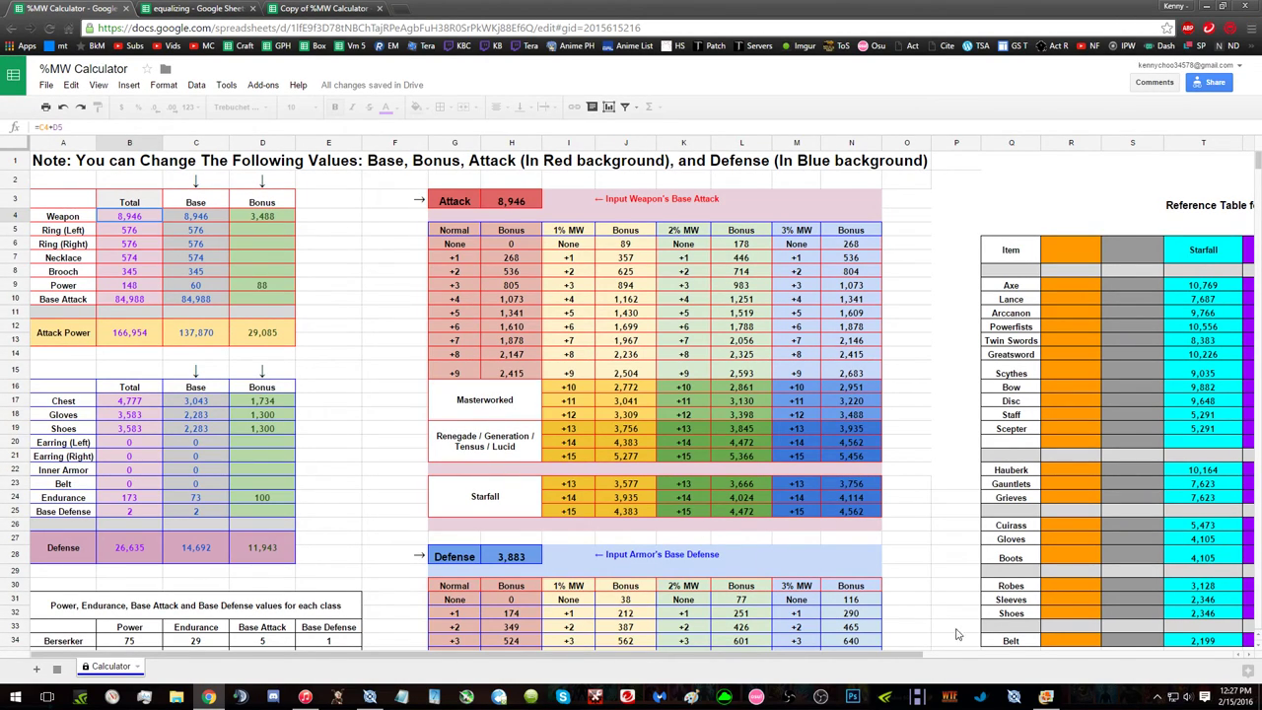
left_click(1098, 700)
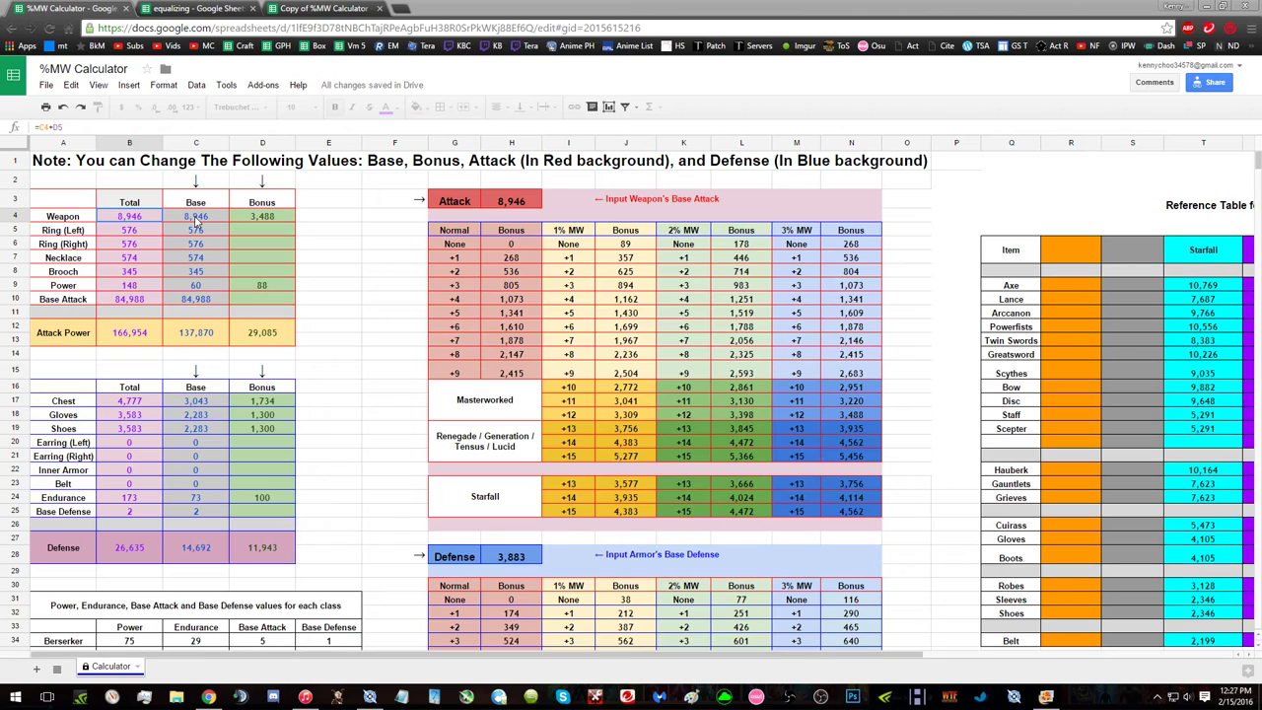
Step: Enter 3488 as the bonus in the Ring (Left) row
left_click(262, 231)
type("3488")
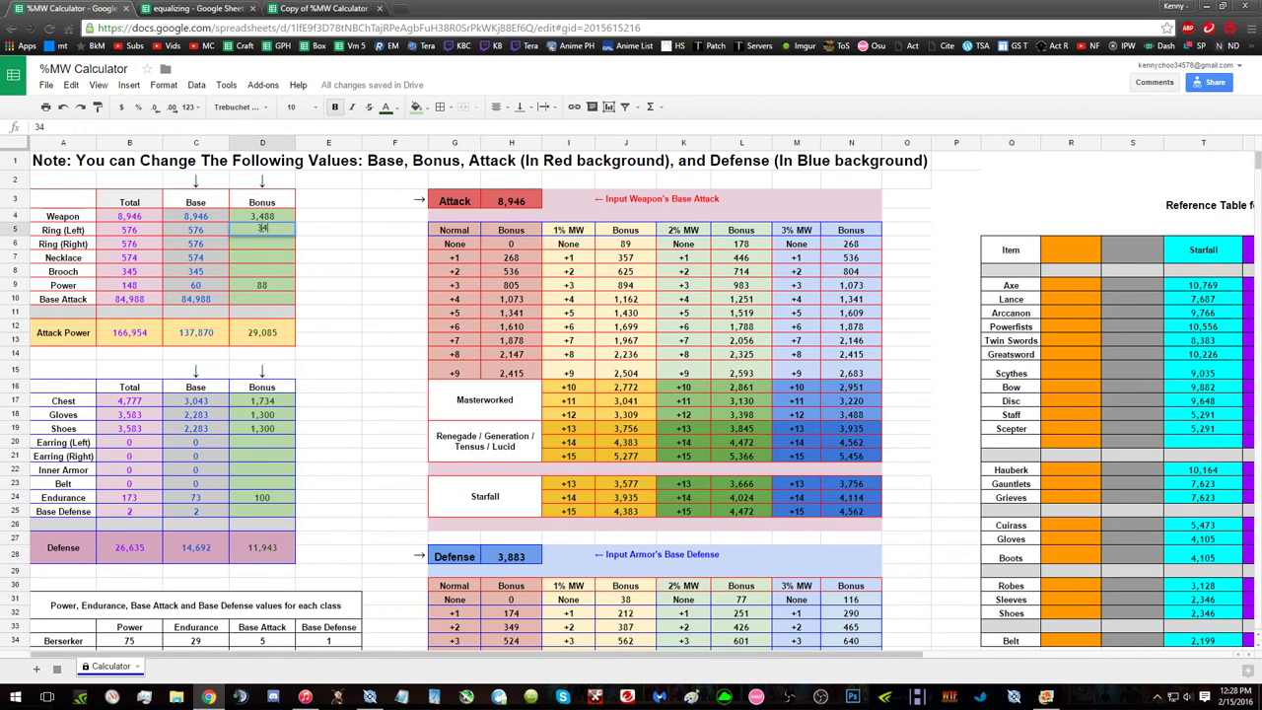
key("Return")
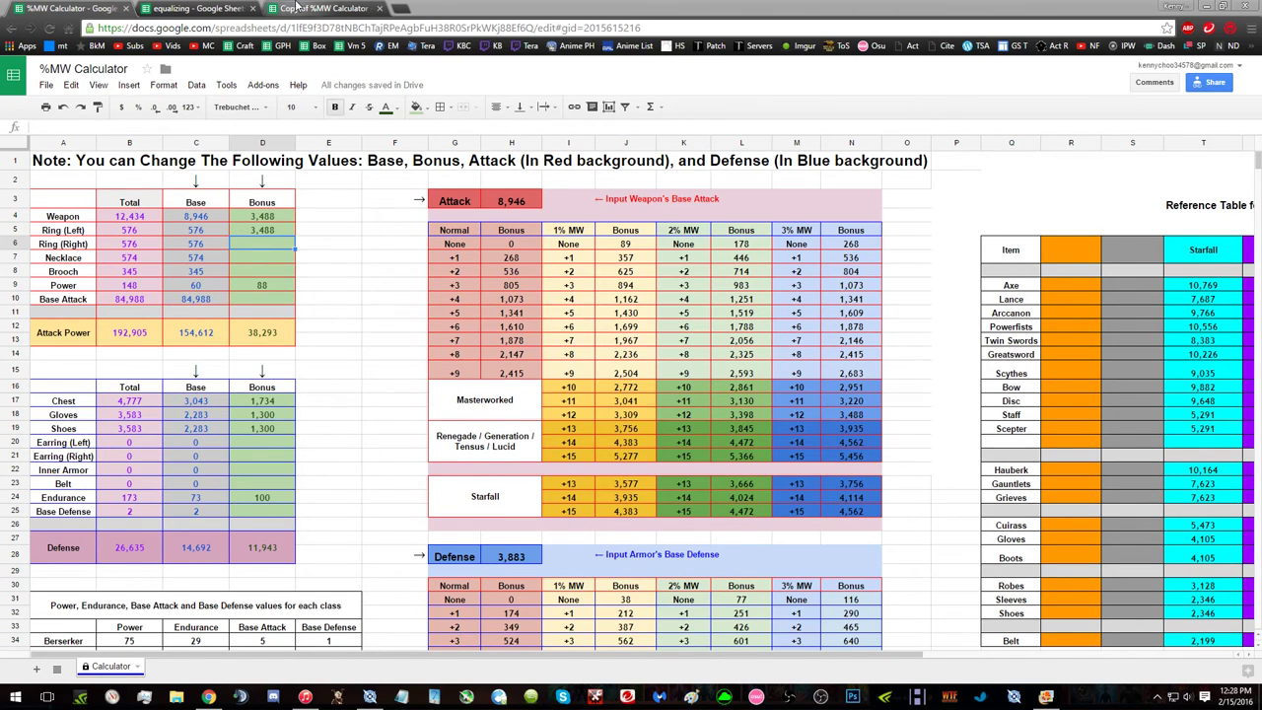
Step: Open the Copy of %MW Calculator spreadsheet and review its perfect Dreadnaught Reaper stats and the per-class base values table
left_click(299, 8)
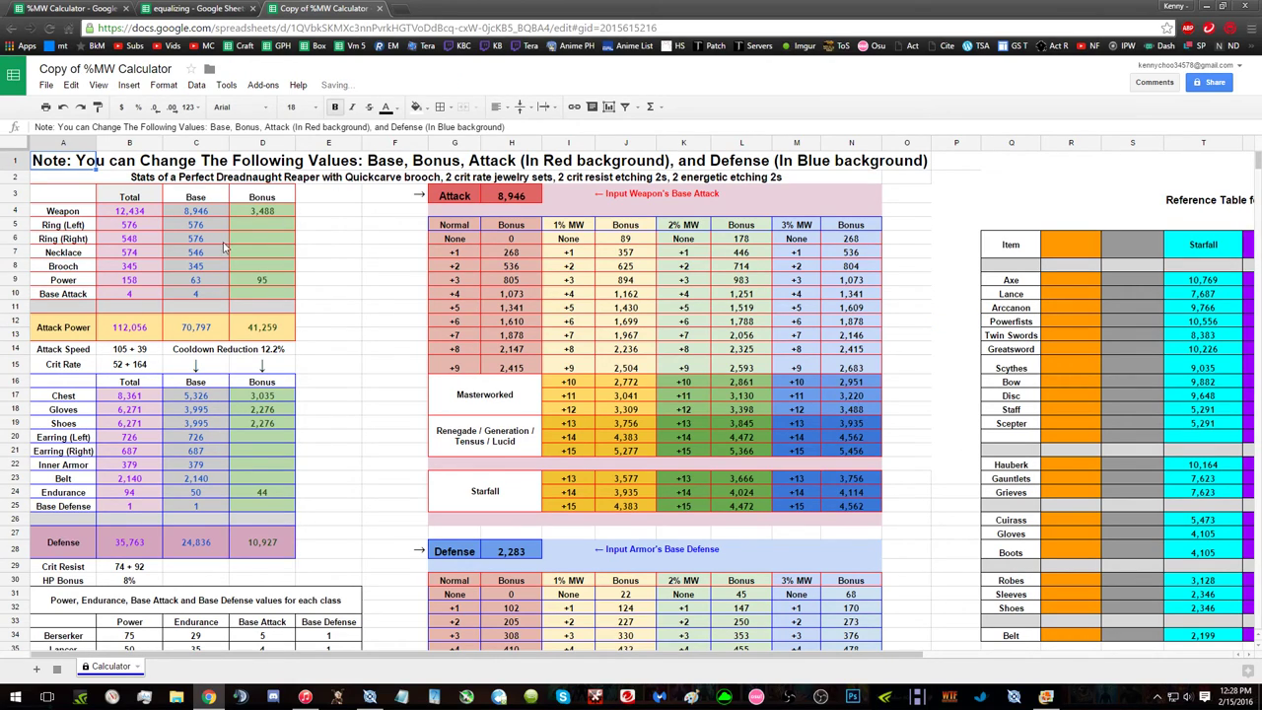
left_click(1072, 699)
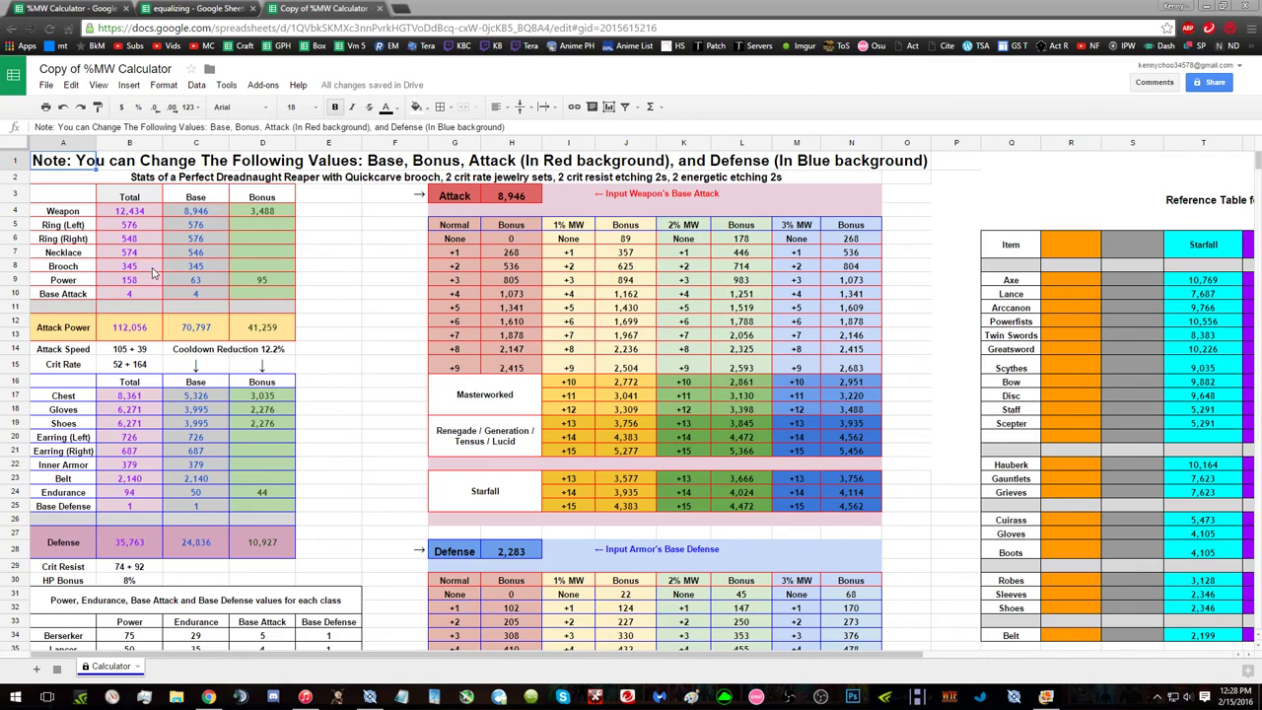
scroll(209, 382, "down", 5)
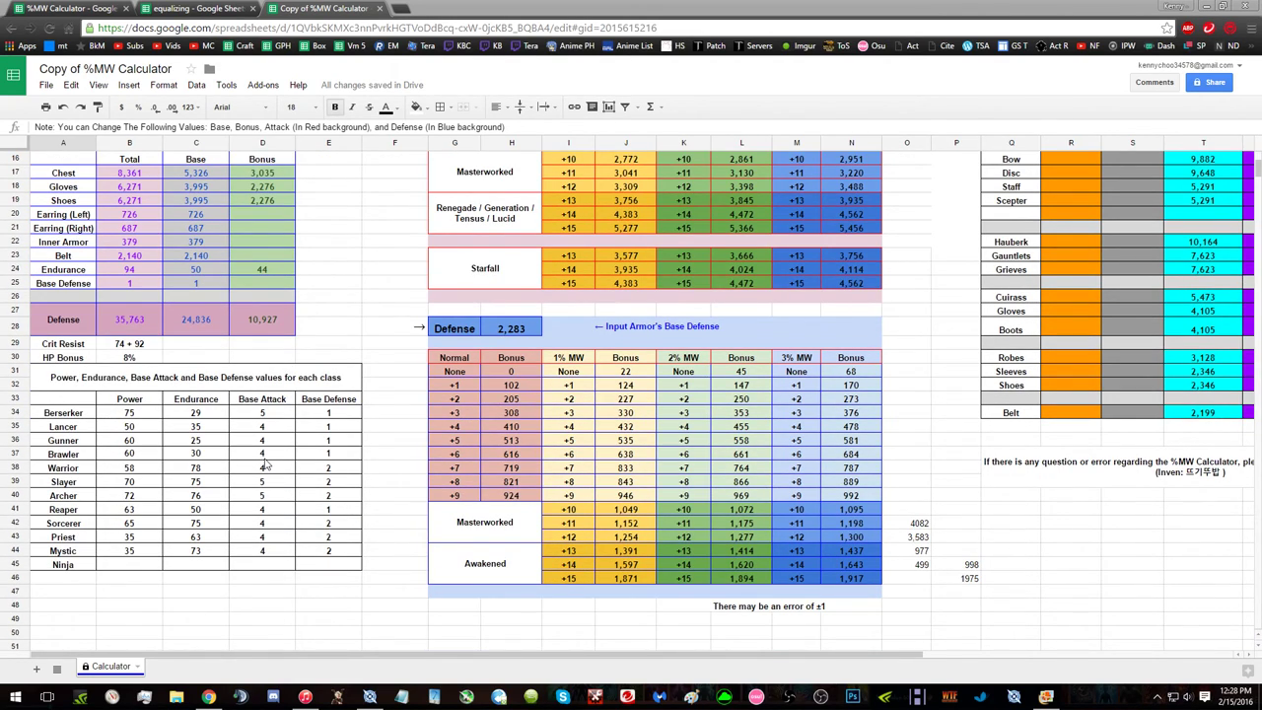
scroll(266, 463, "up", 5)
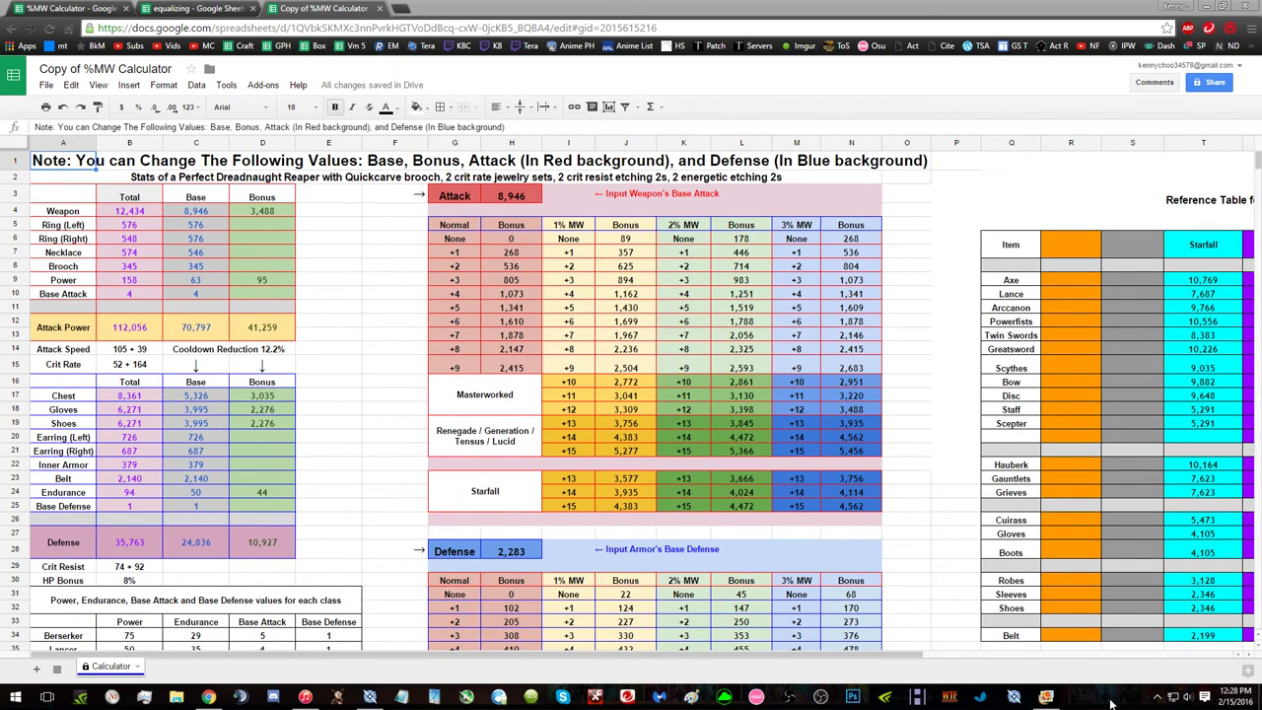
scroll(737, 532, "down", 4)
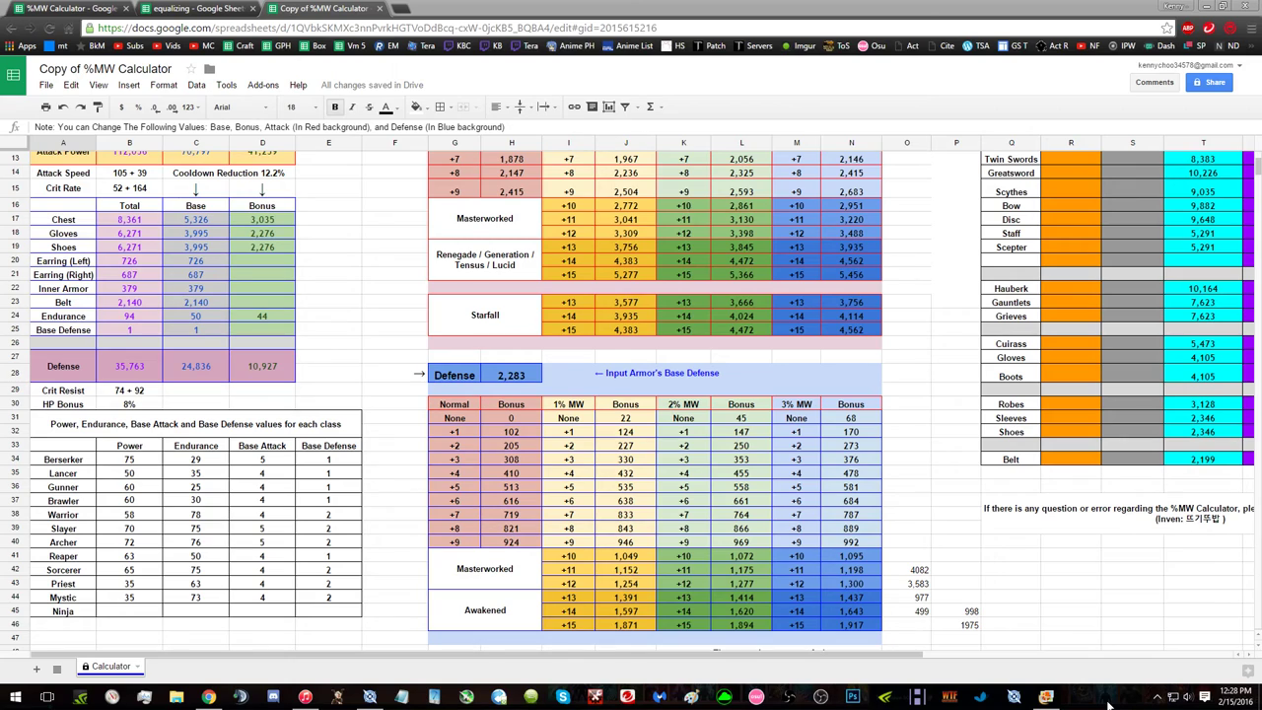
scroll(1006, 561, "up", 4)
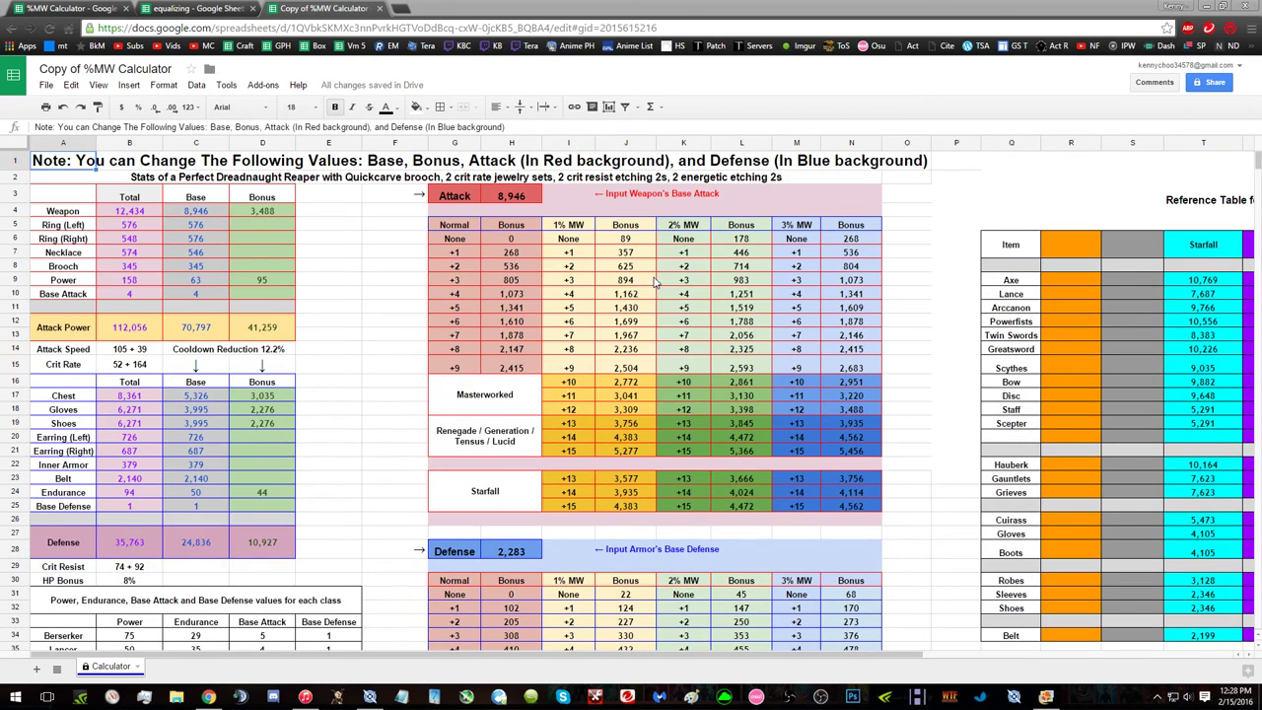
Step: Make a copy of the spreadsheet named Copy of Copy of %MW Calculator
left_click(46, 86)
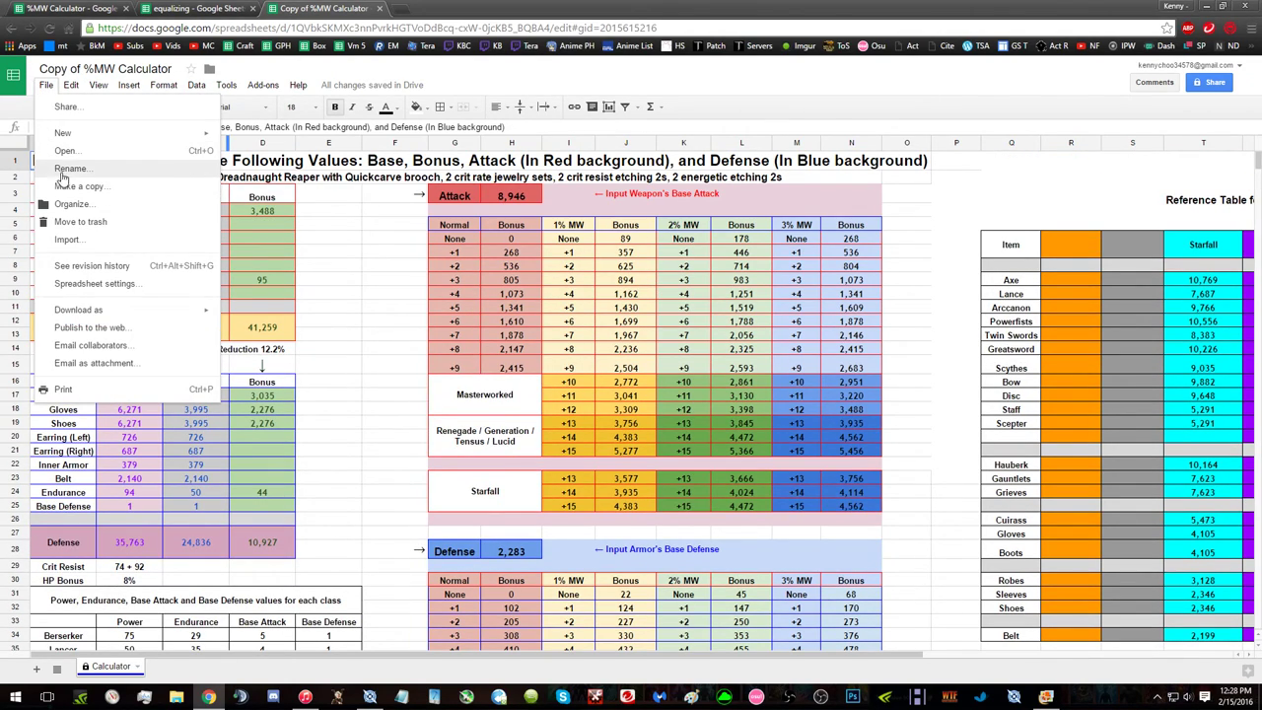
left_click(67, 186)
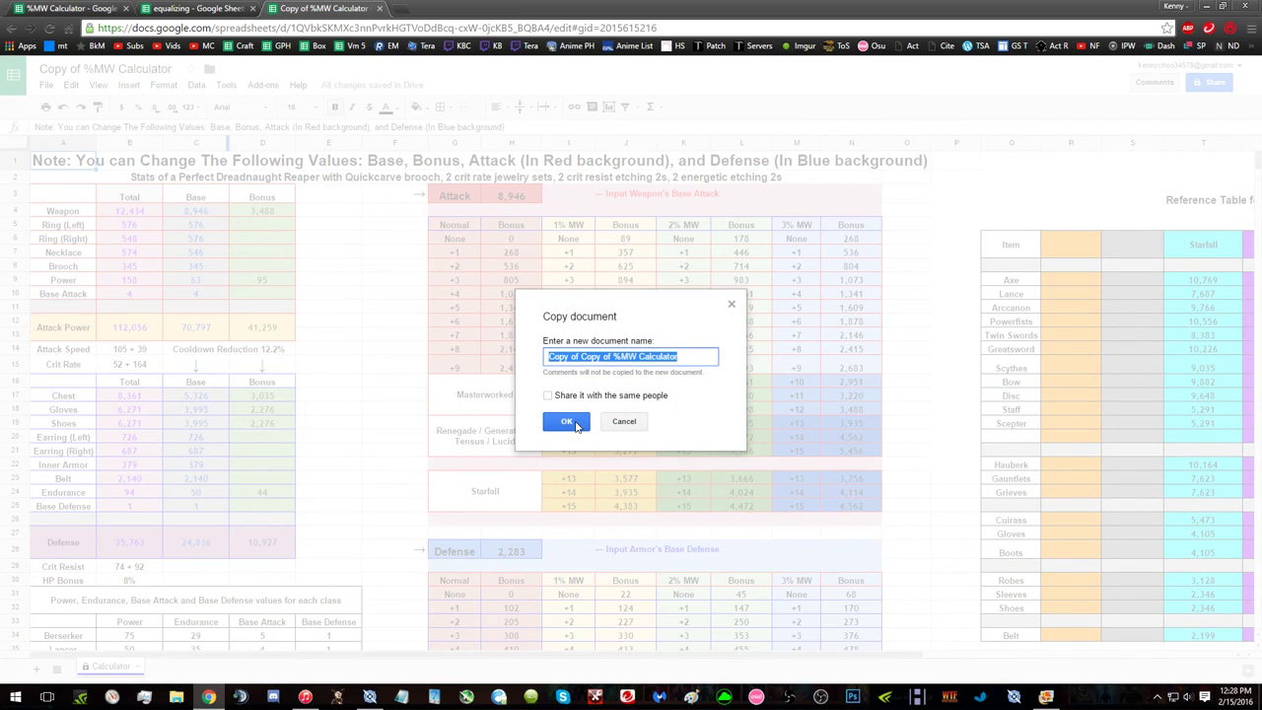
left_click(581, 420)
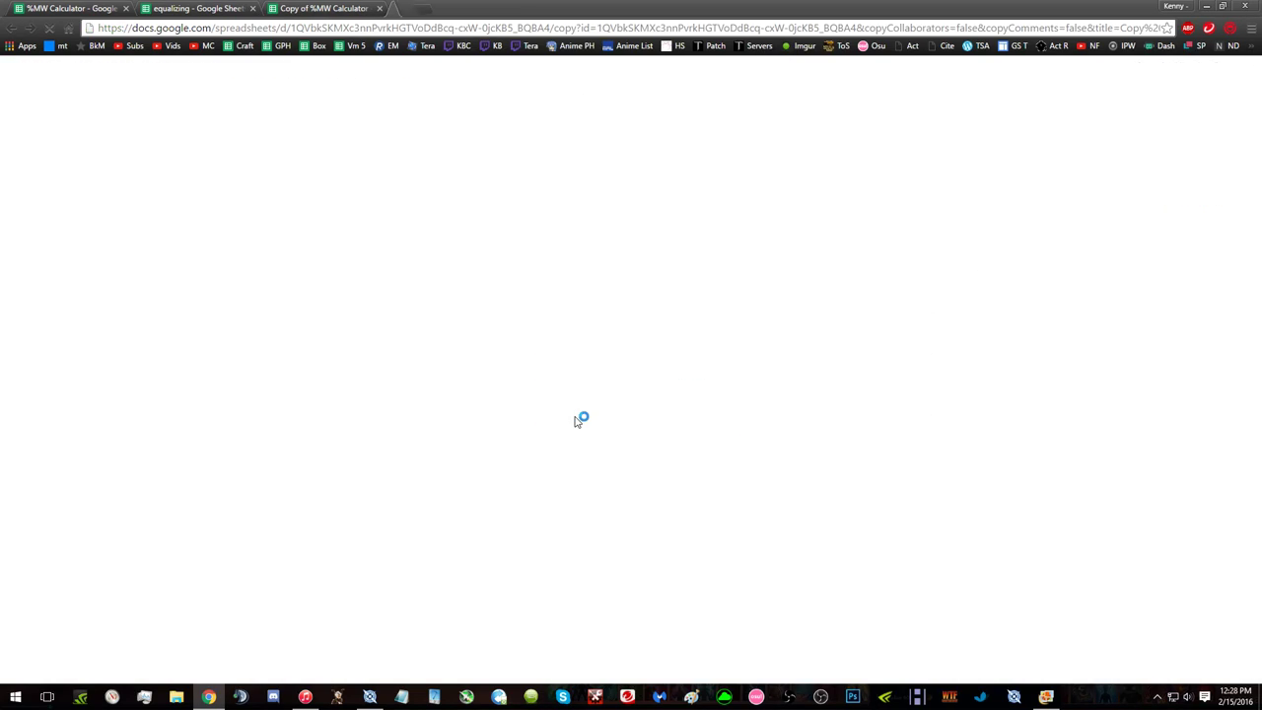
Step: Compare the character profile in TERA with the copied spreadsheet's weapon base attack input, ending back in the spreadsheet
left_click(1091, 700)
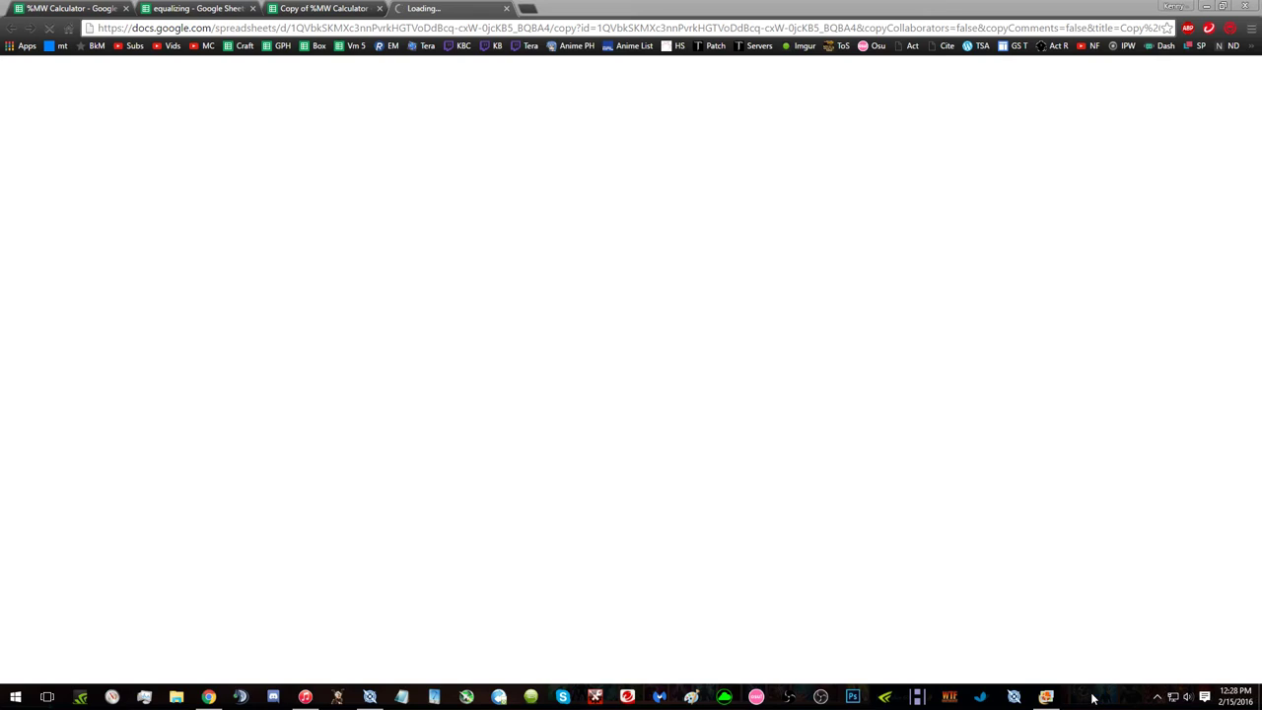
key("alt+Tab")
key("alt+Tab")
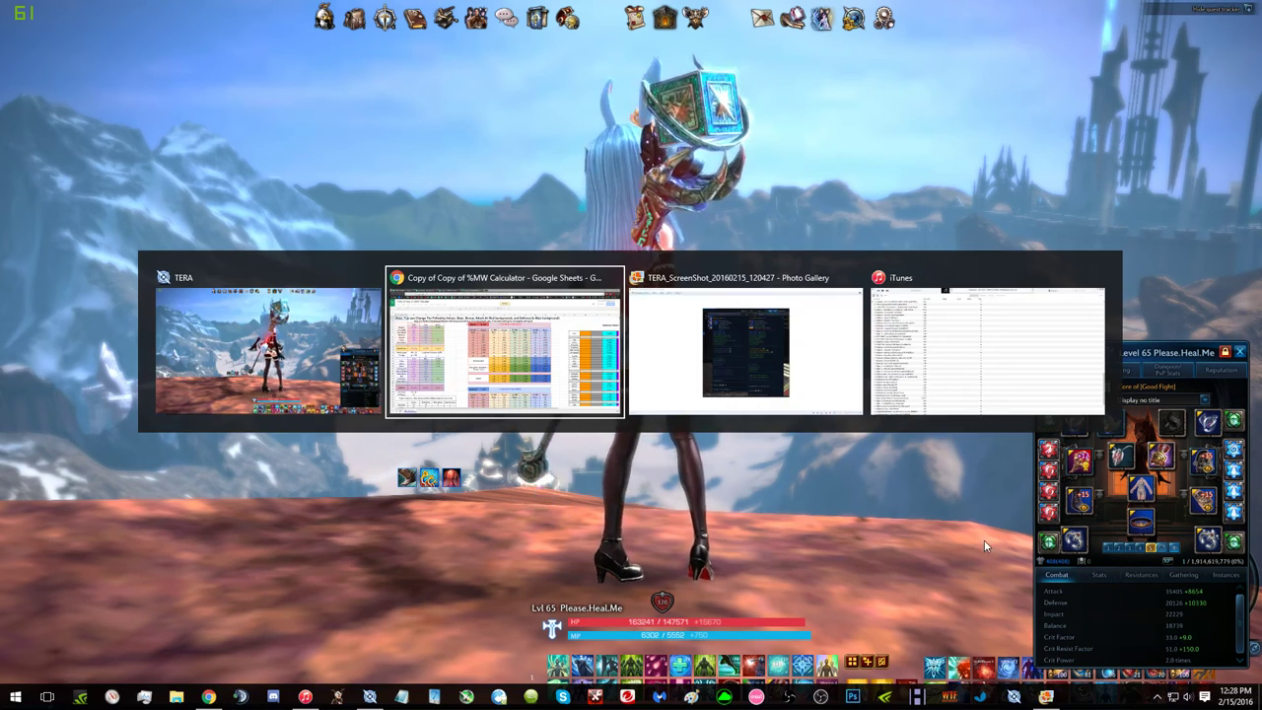
left_click(509, 198)
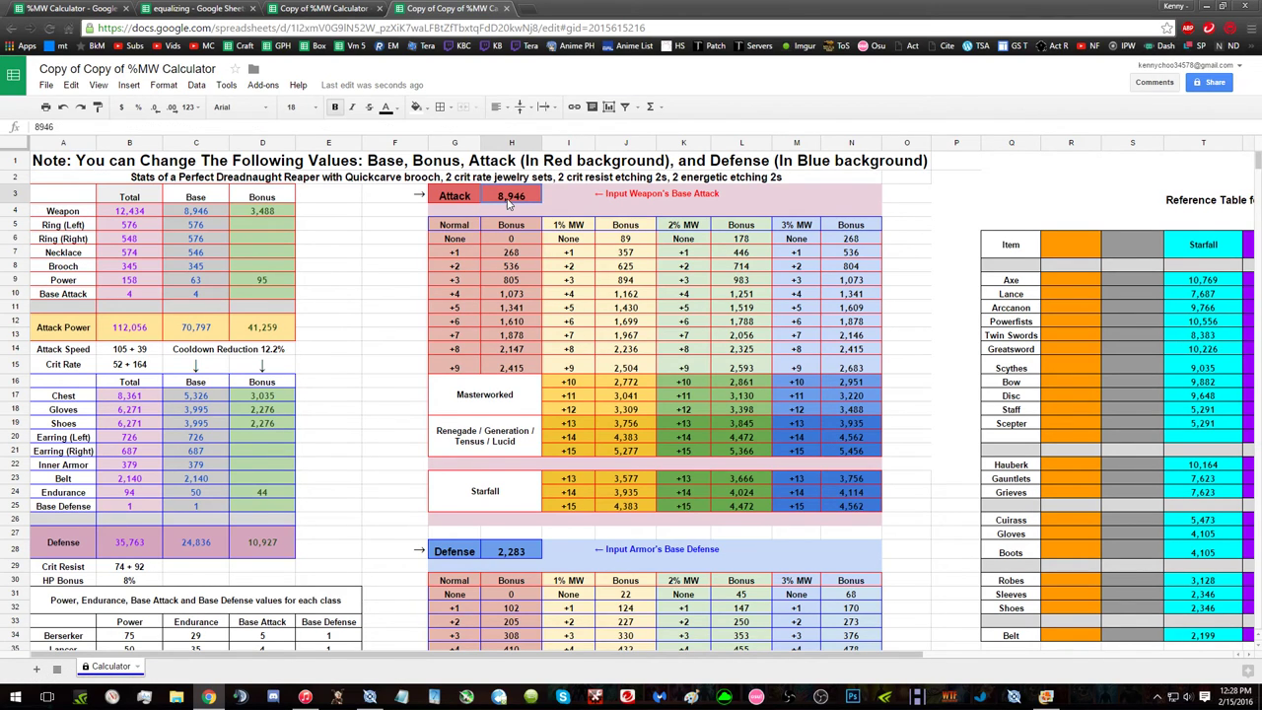
key("alt+Tab")
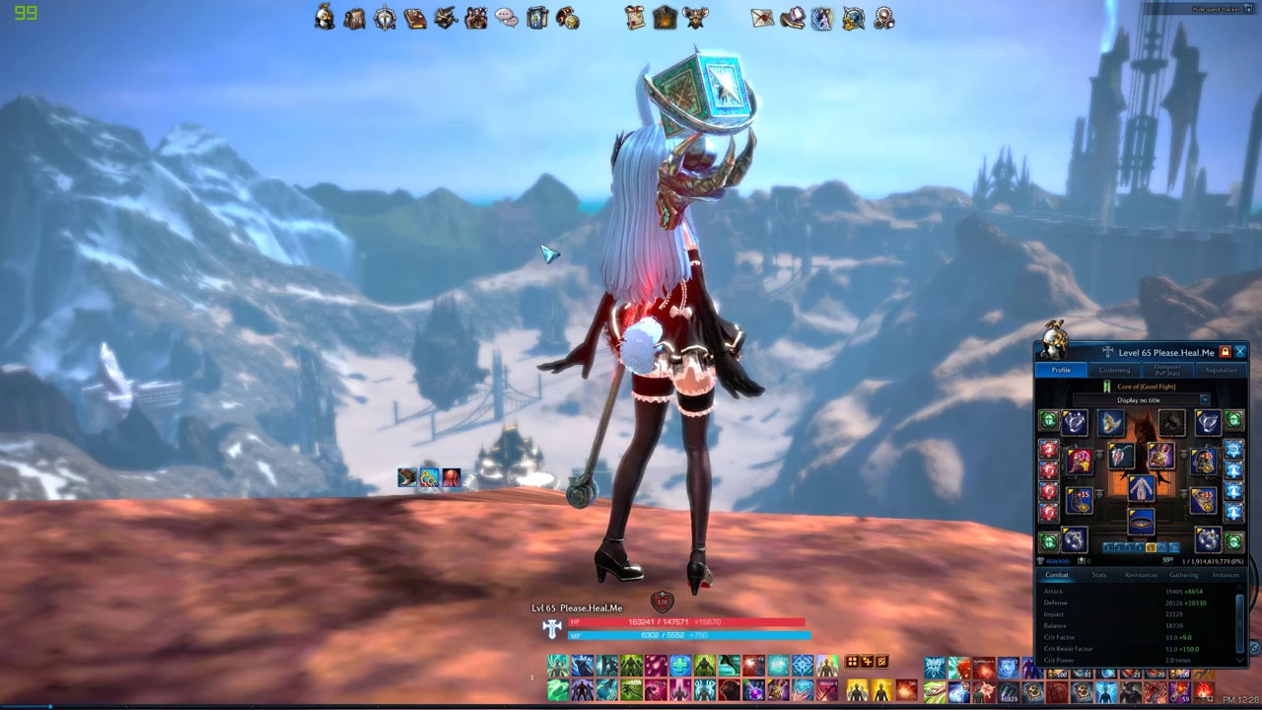
key("alt+Tab")
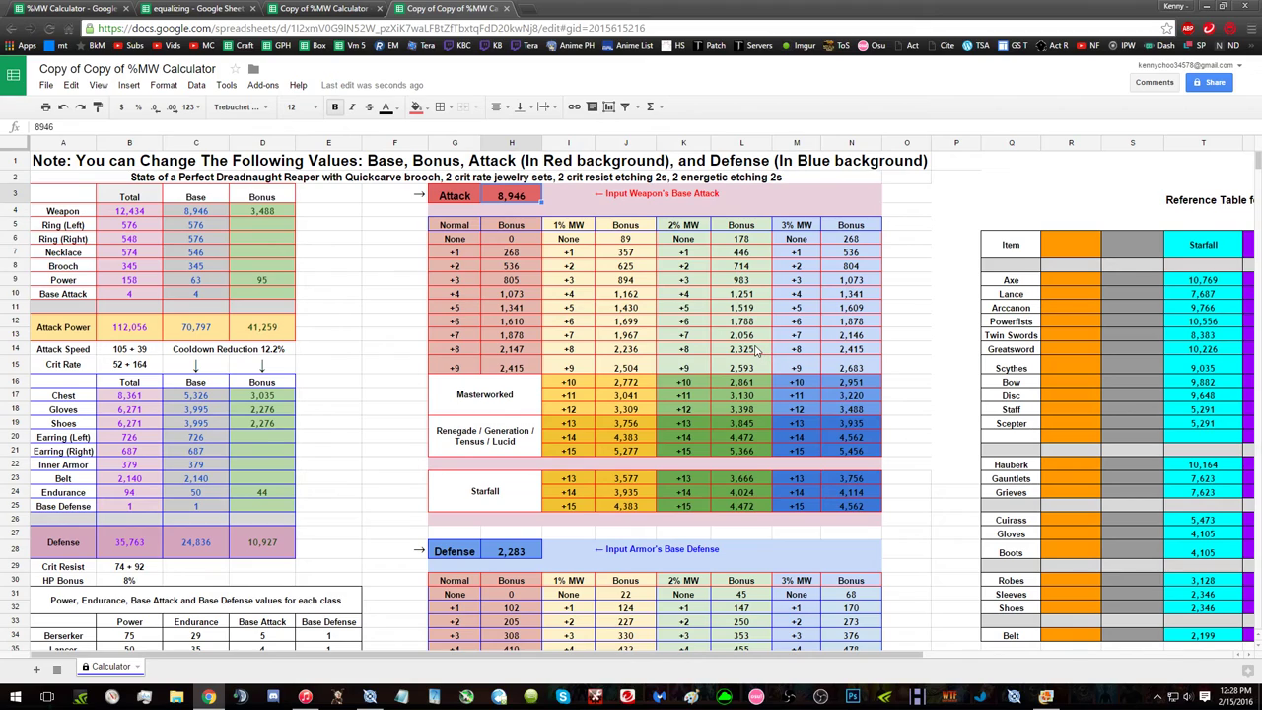
Step: Set the armor base defense input to 3043, the Dreadnaught Robes value from the reference table
scroll(725, 353, "down", 3)
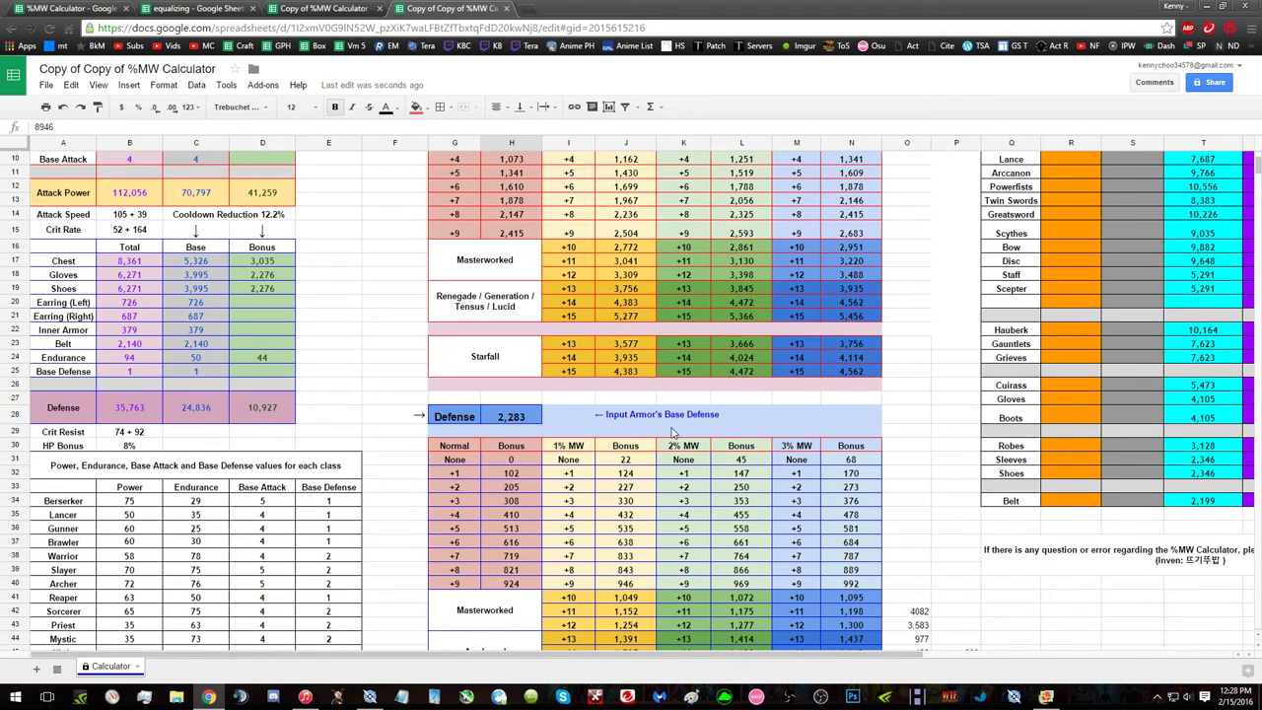
left_click(509, 417)
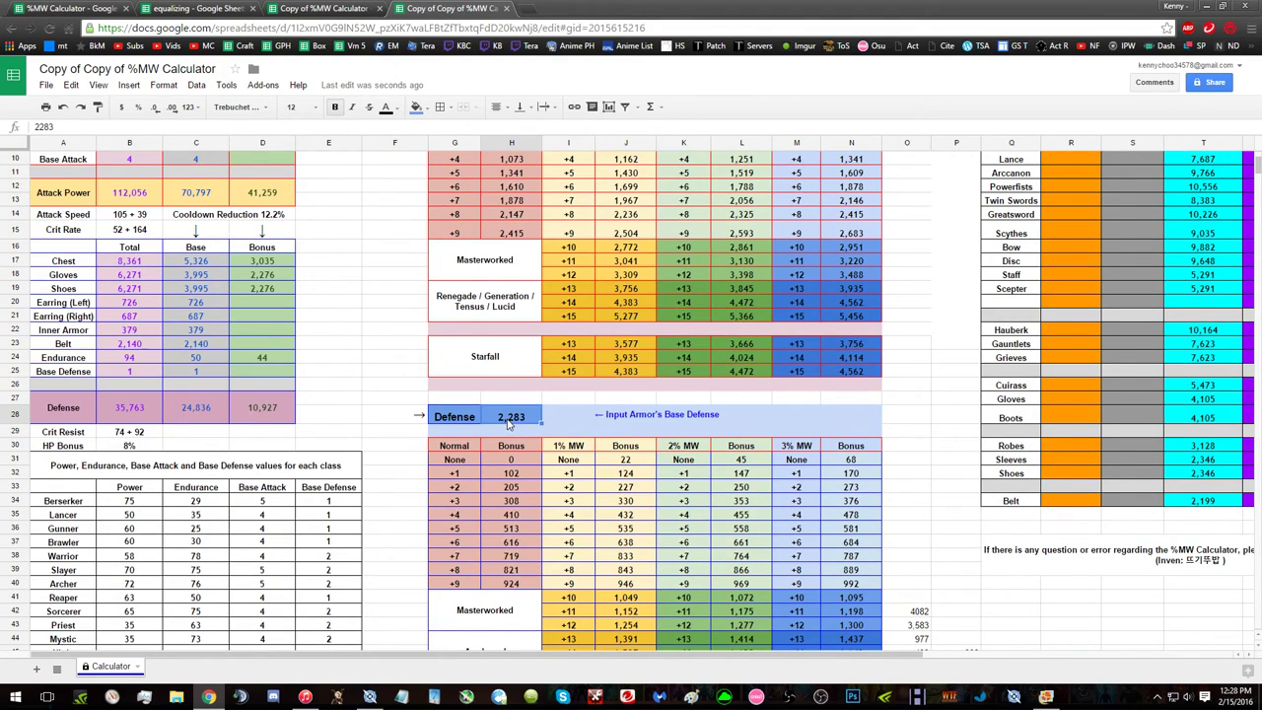
left_click(1107, 701)
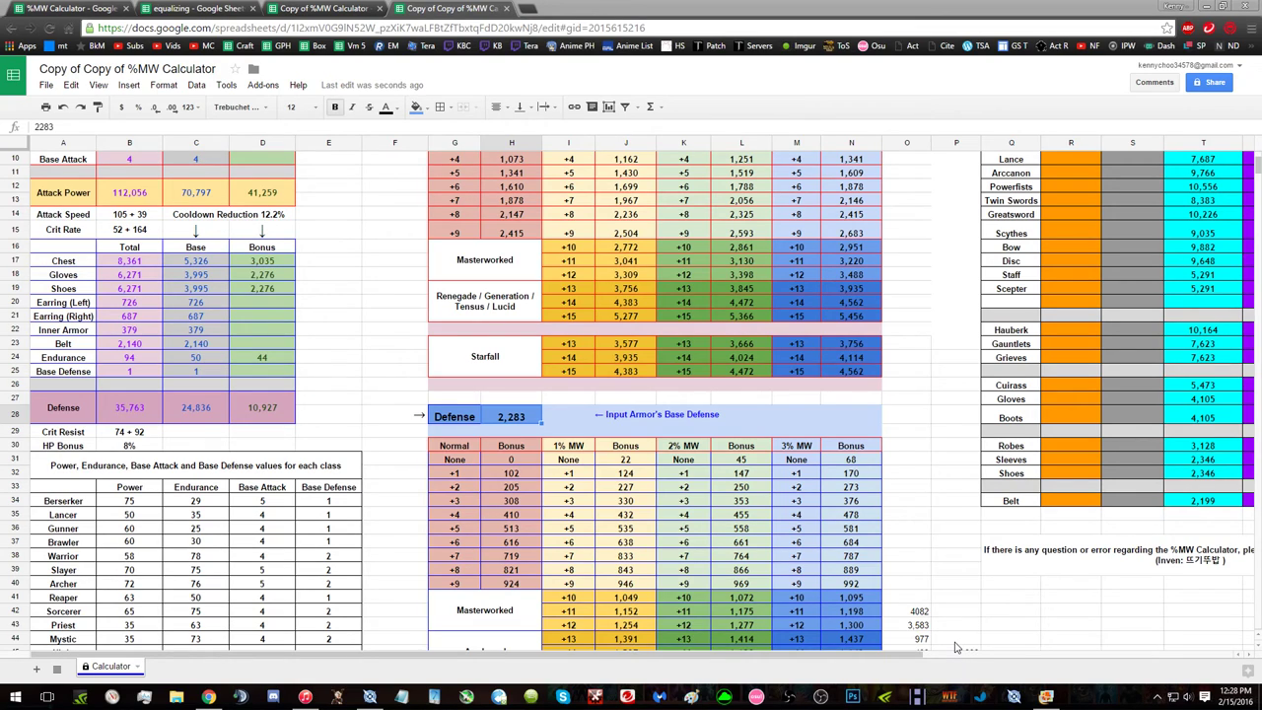
left_click_drag(872, 655, 1020, 651)
scroll(1031, 609, "up", 3)
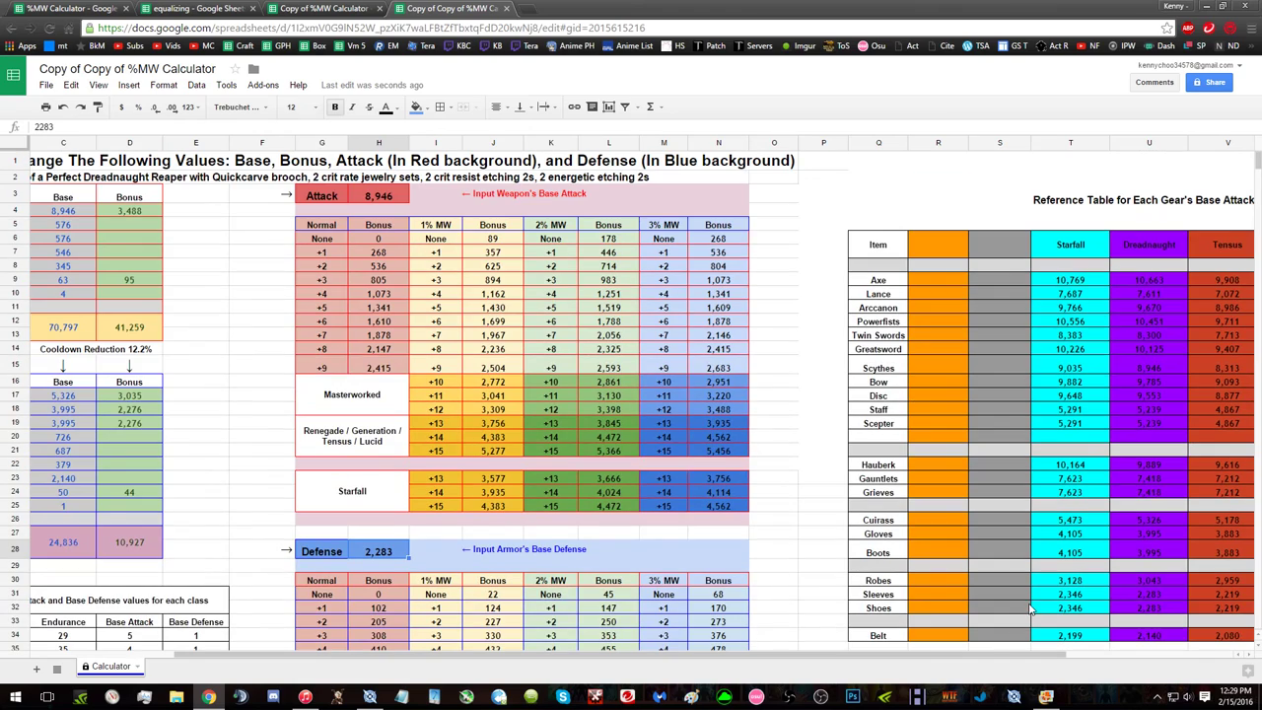
scroll(1108, 355, "down", 2)
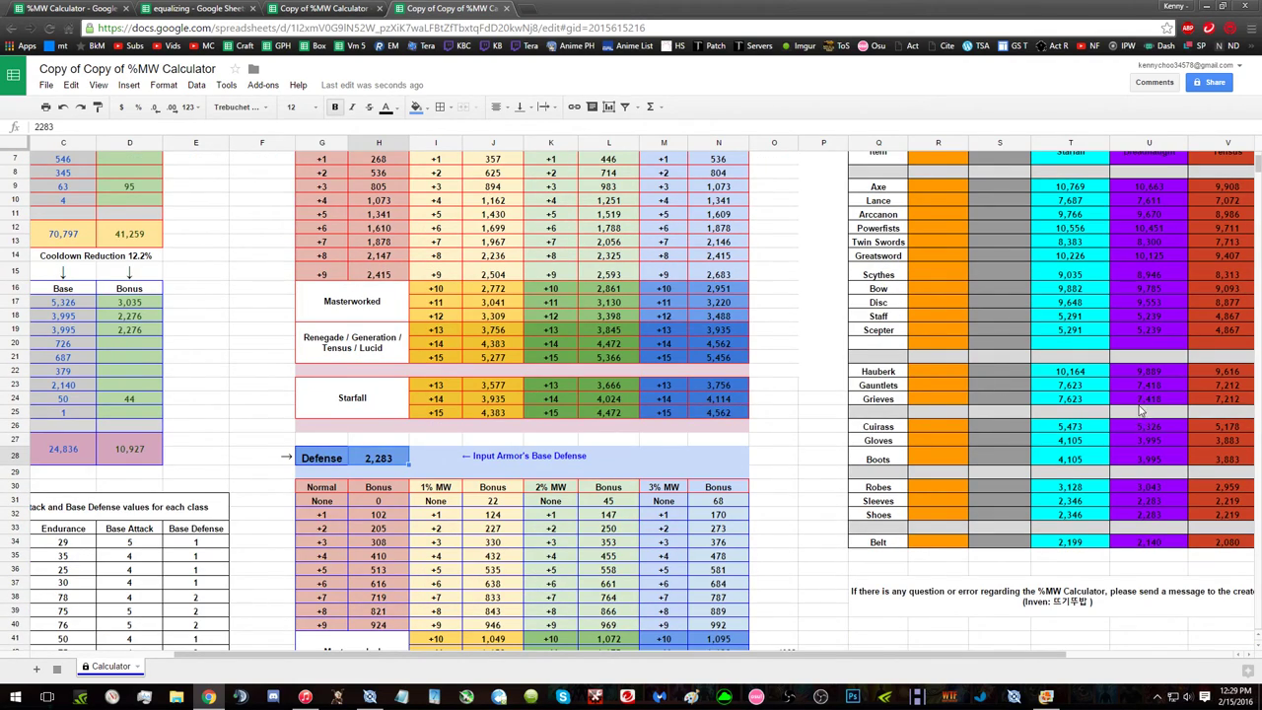
left_click(1152, 485)
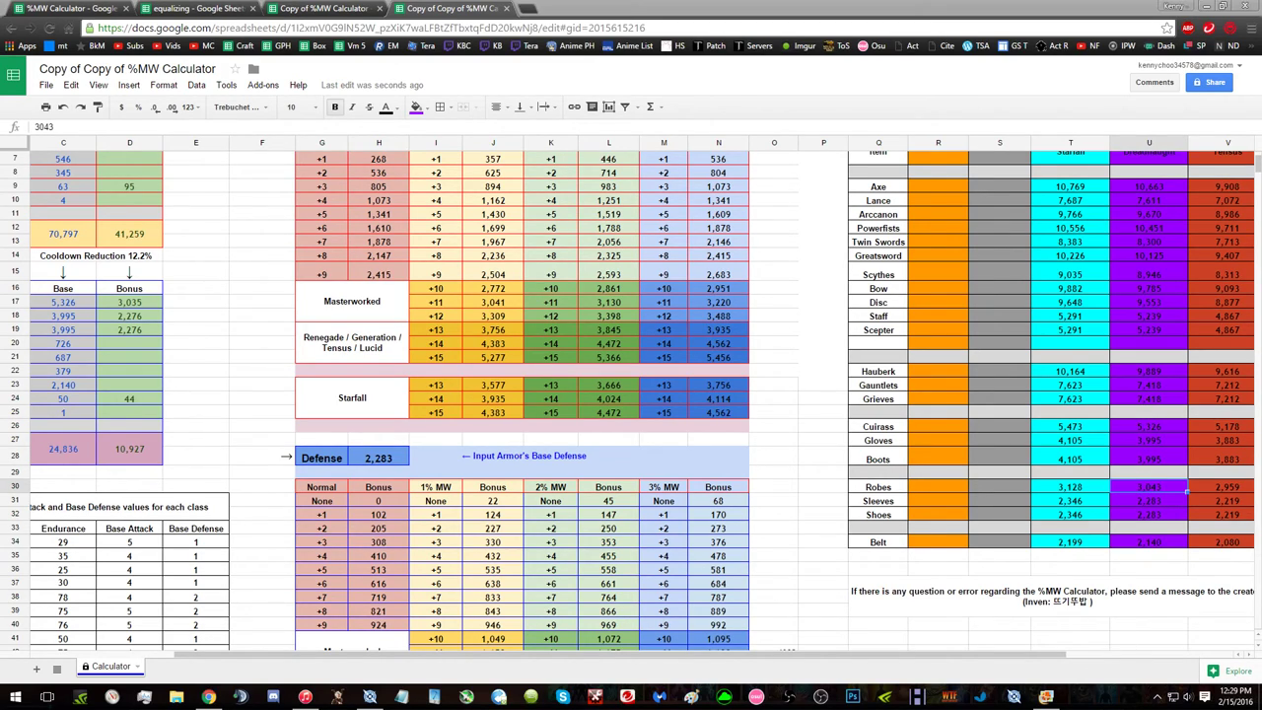
left_click(368, 460)
type("3043")
key("Return")
Step: Set the Chest row's base defense to 3043
scroll(365, 458, "down", 2)
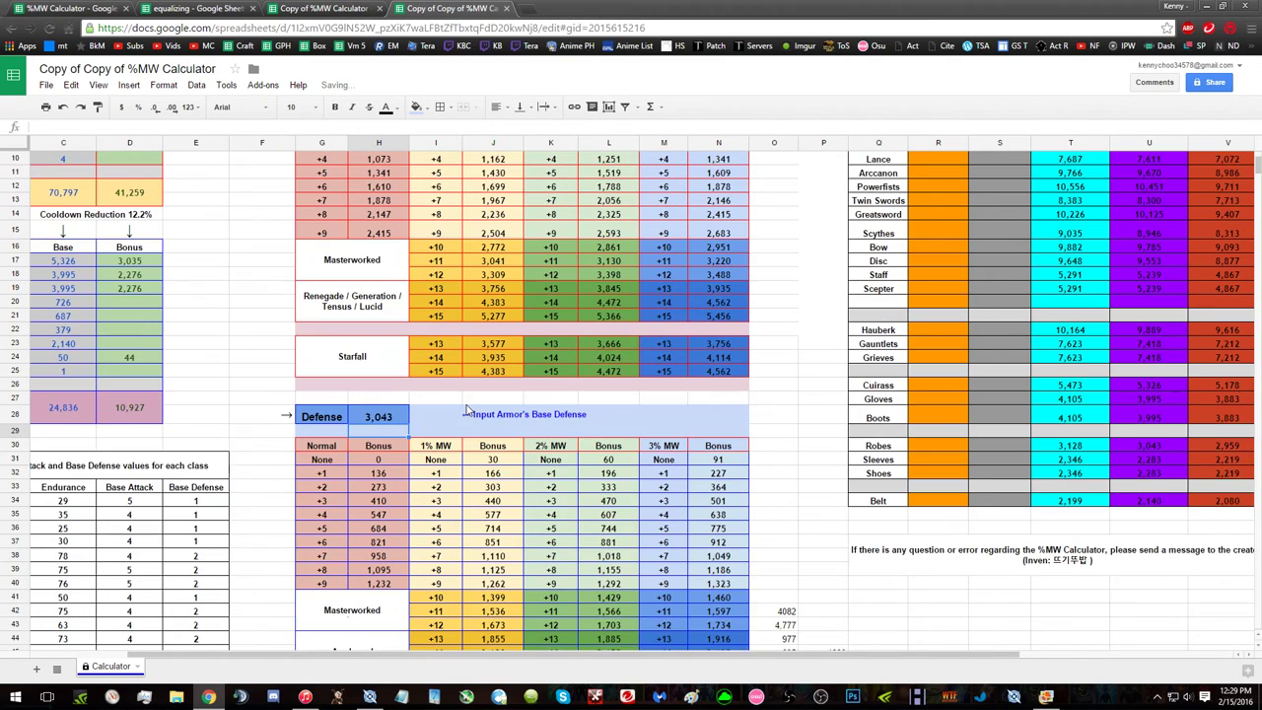
left_click_drag(537, 654, 439, 654)
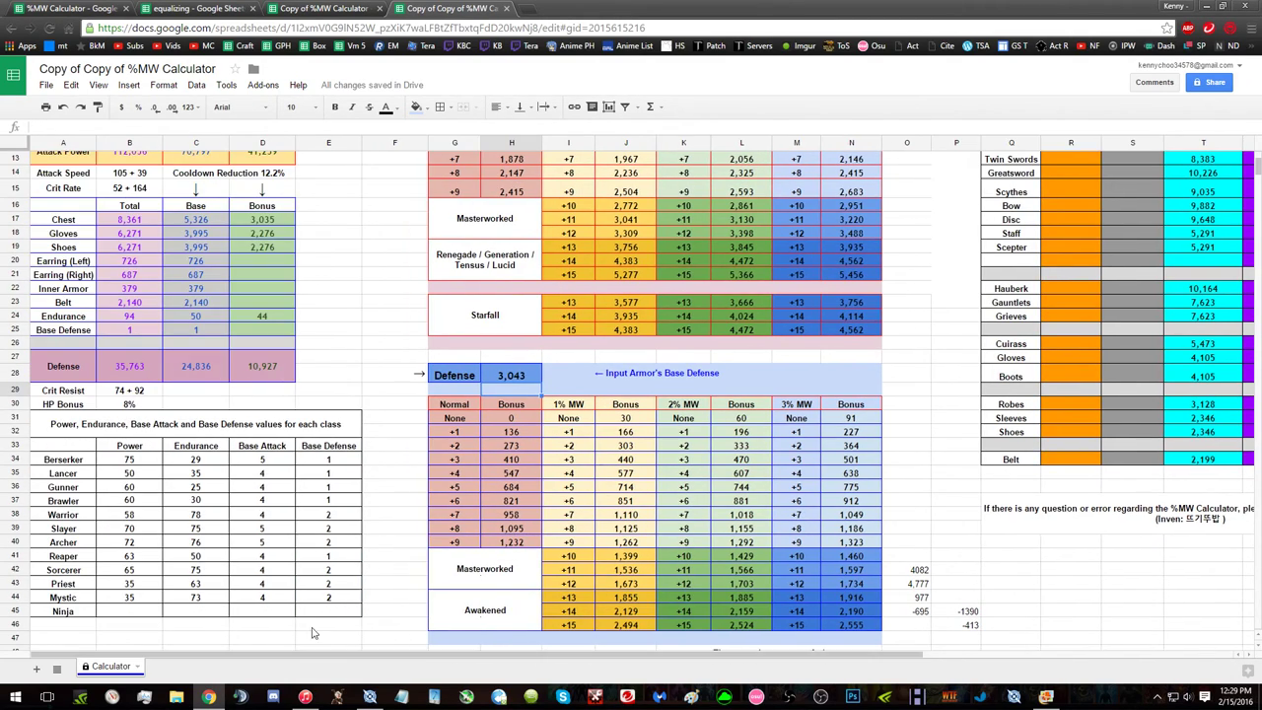
left_click(202, 222)
type("3043")
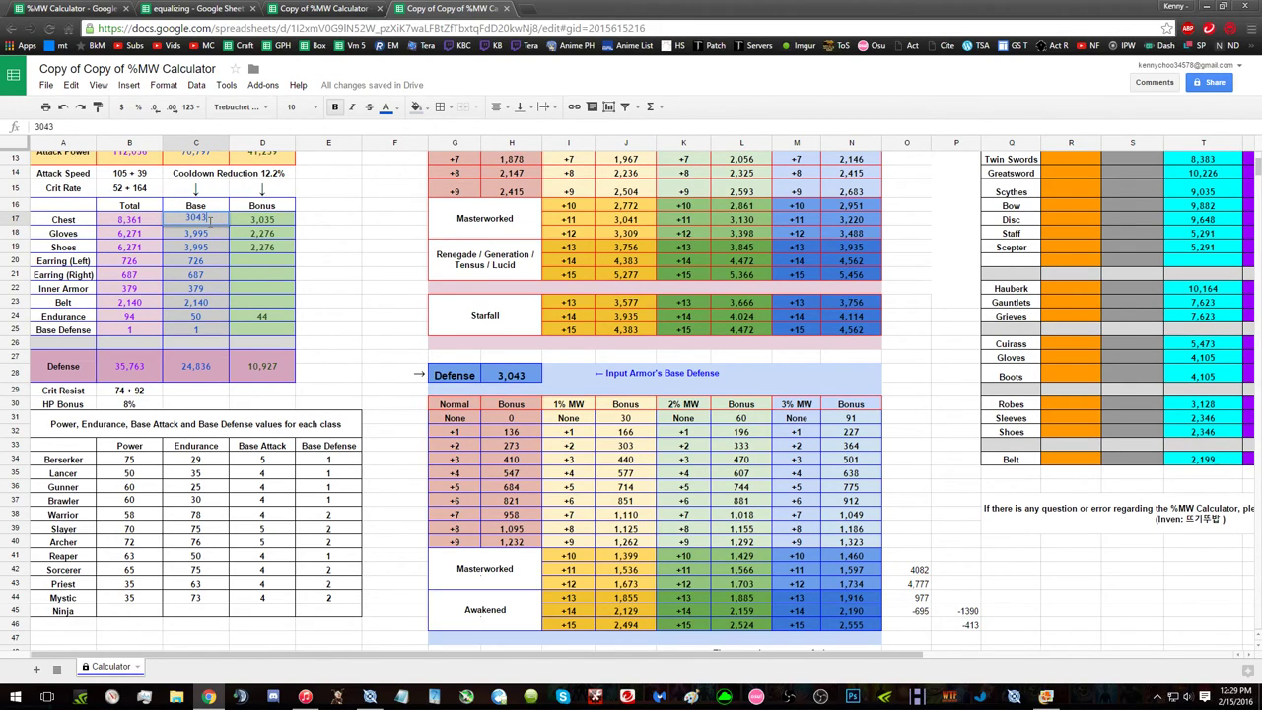
key("Return")
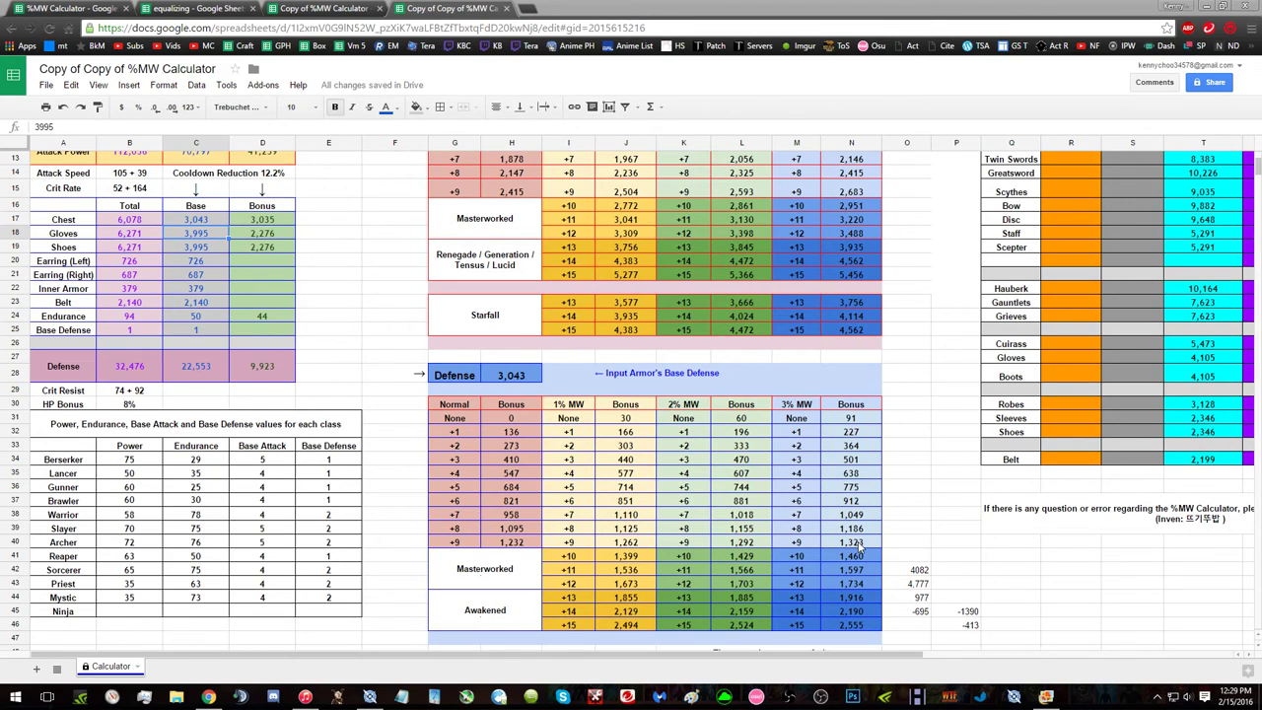
Step: Set the Chest row's bonus to 1323, the +9 value in the 3% MW column
left_click(258, 226)
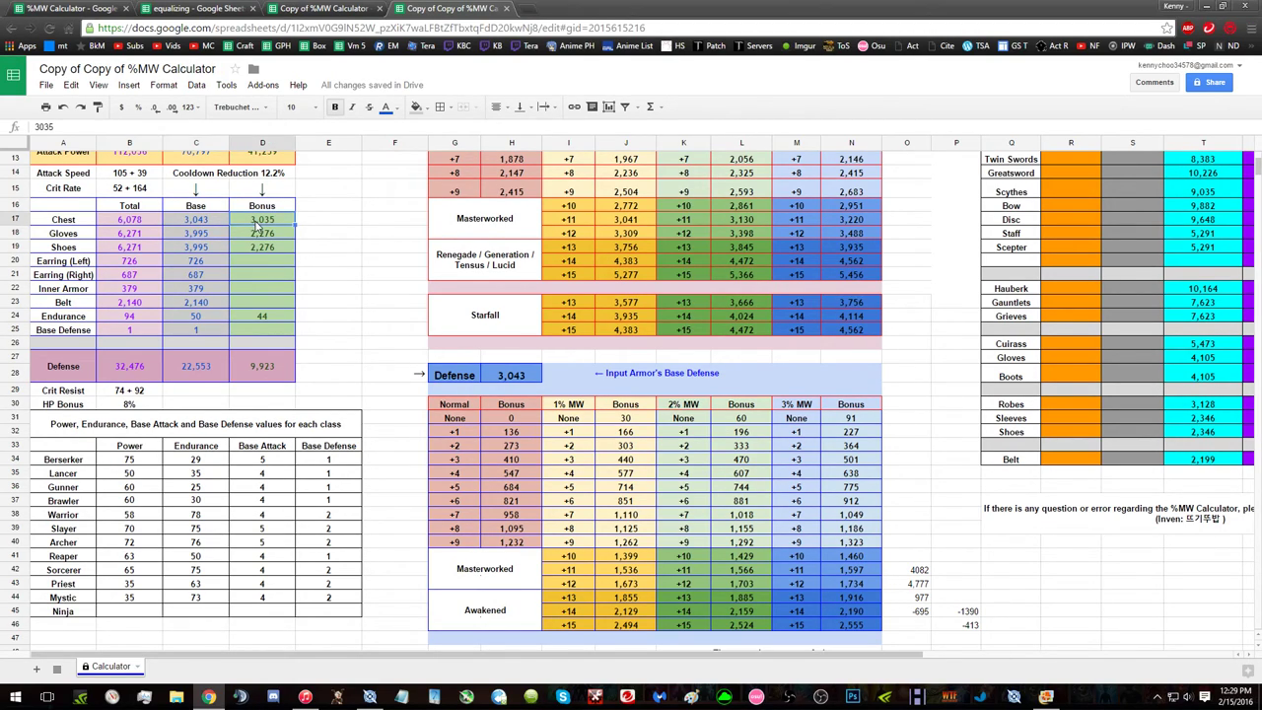
type("1323")
key("Return")
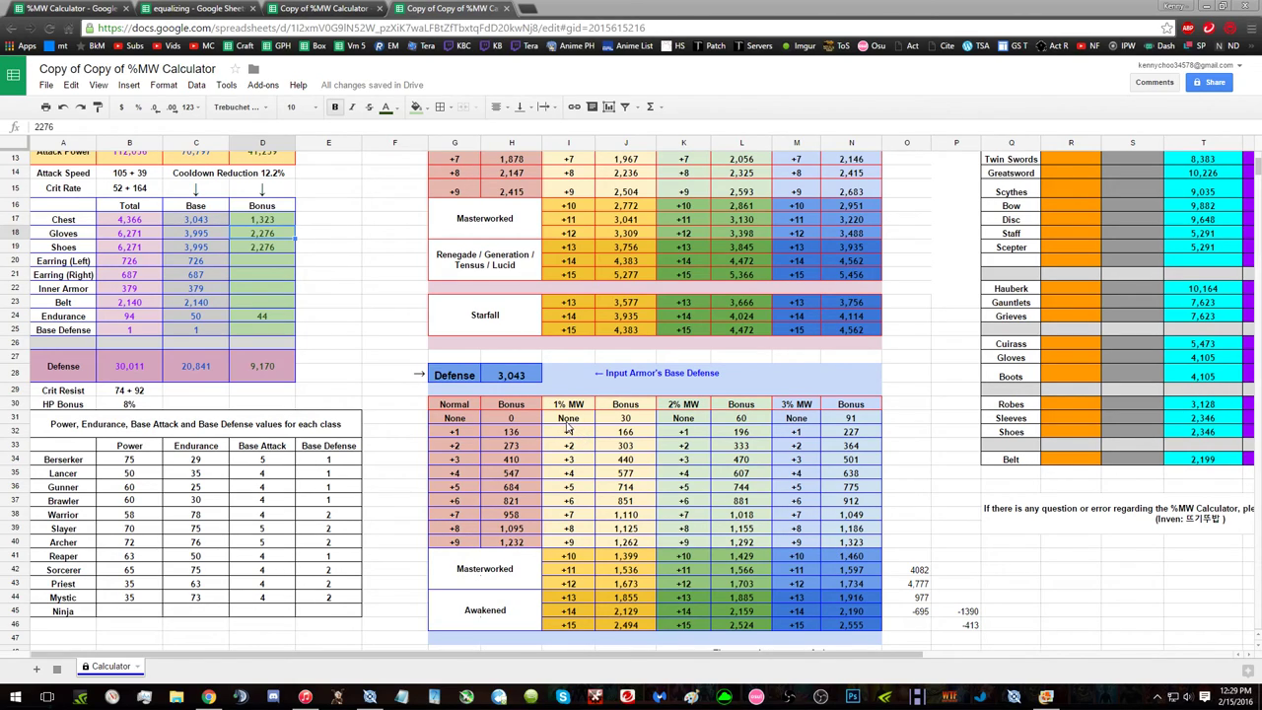
Step: Set the Chest row's bonus to 1,734, the +12 value in the 3% MW column
left_click(277, 220)
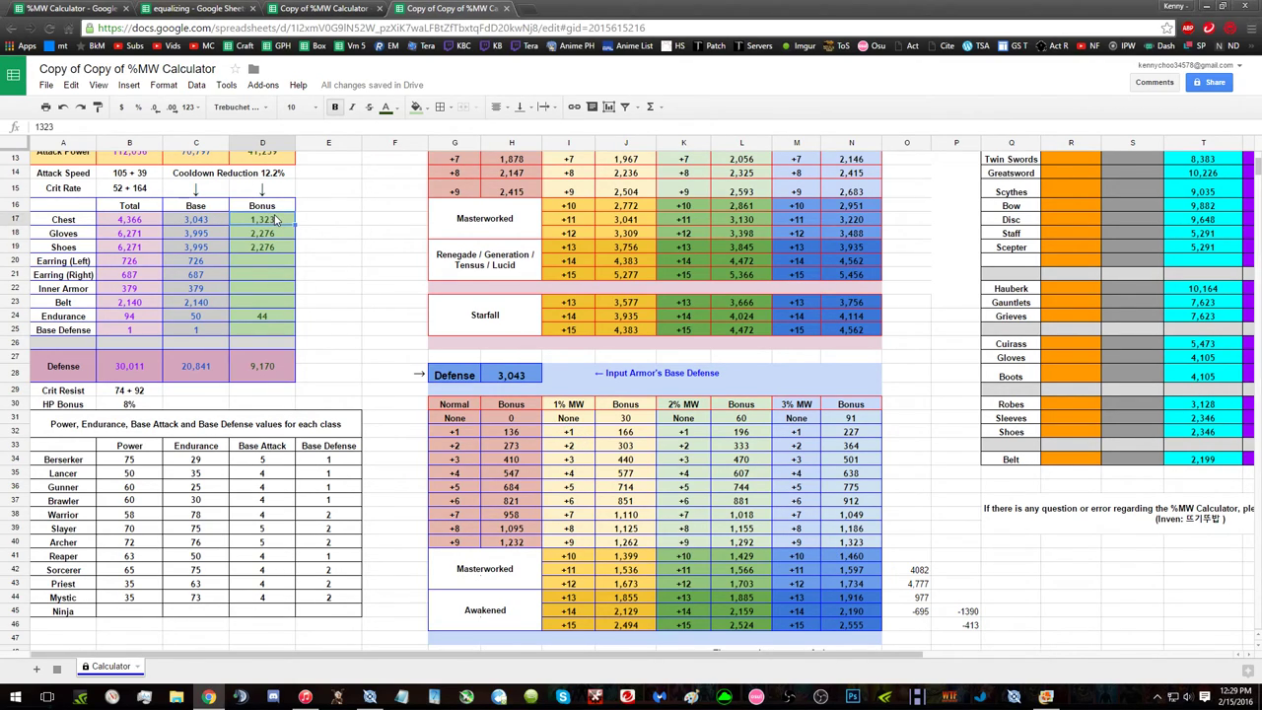
type("1,734")
key("Return")
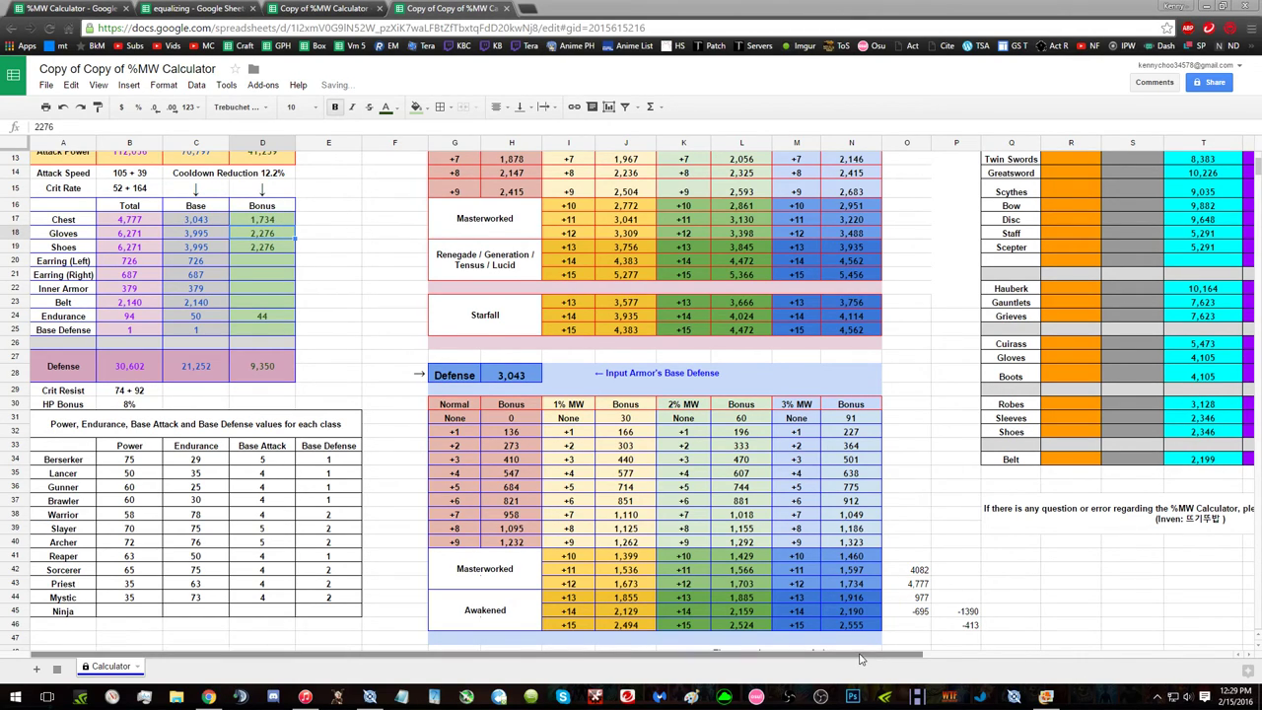
left_click_drag(859, 659, 956, 659)
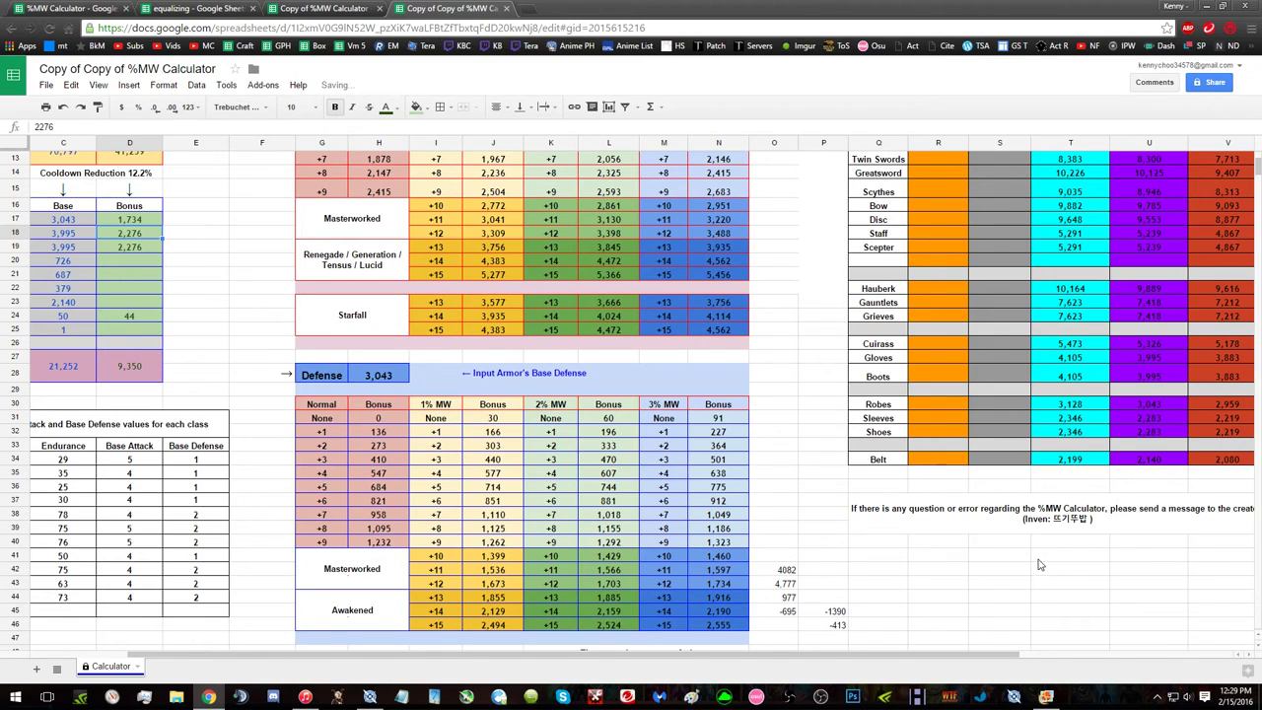
key("ctrl+z")
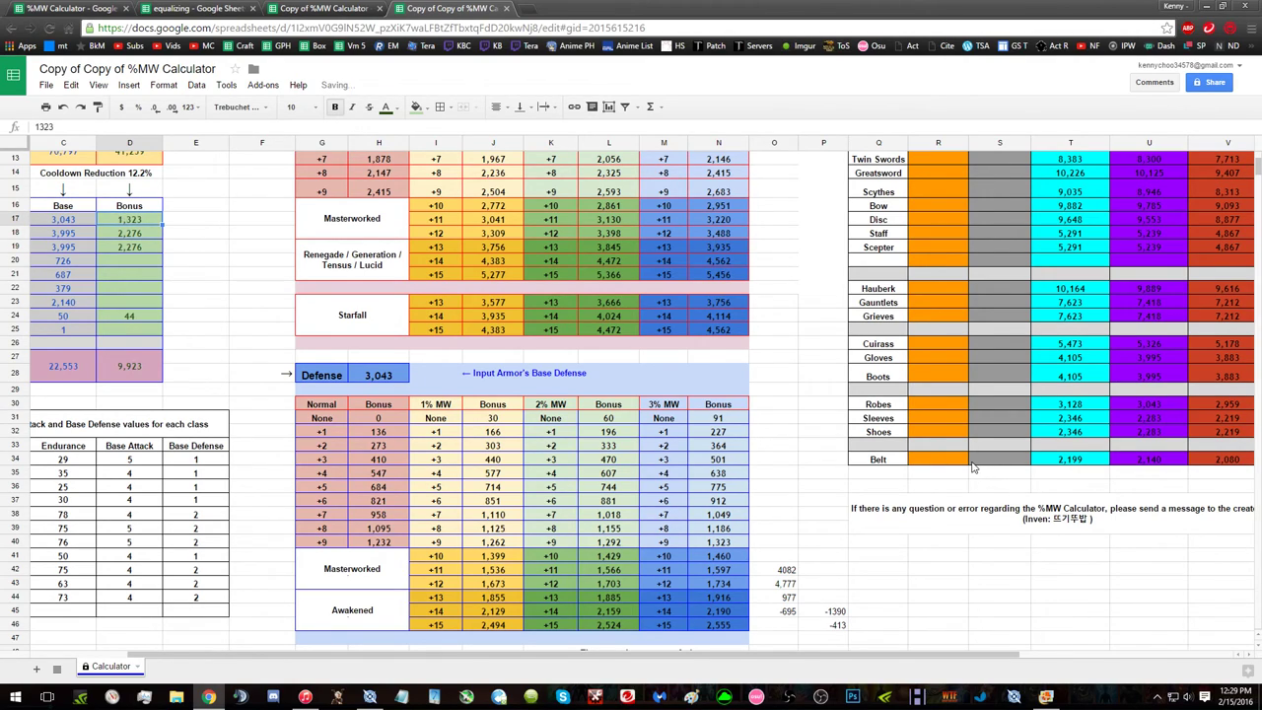
key("ctrl+y")
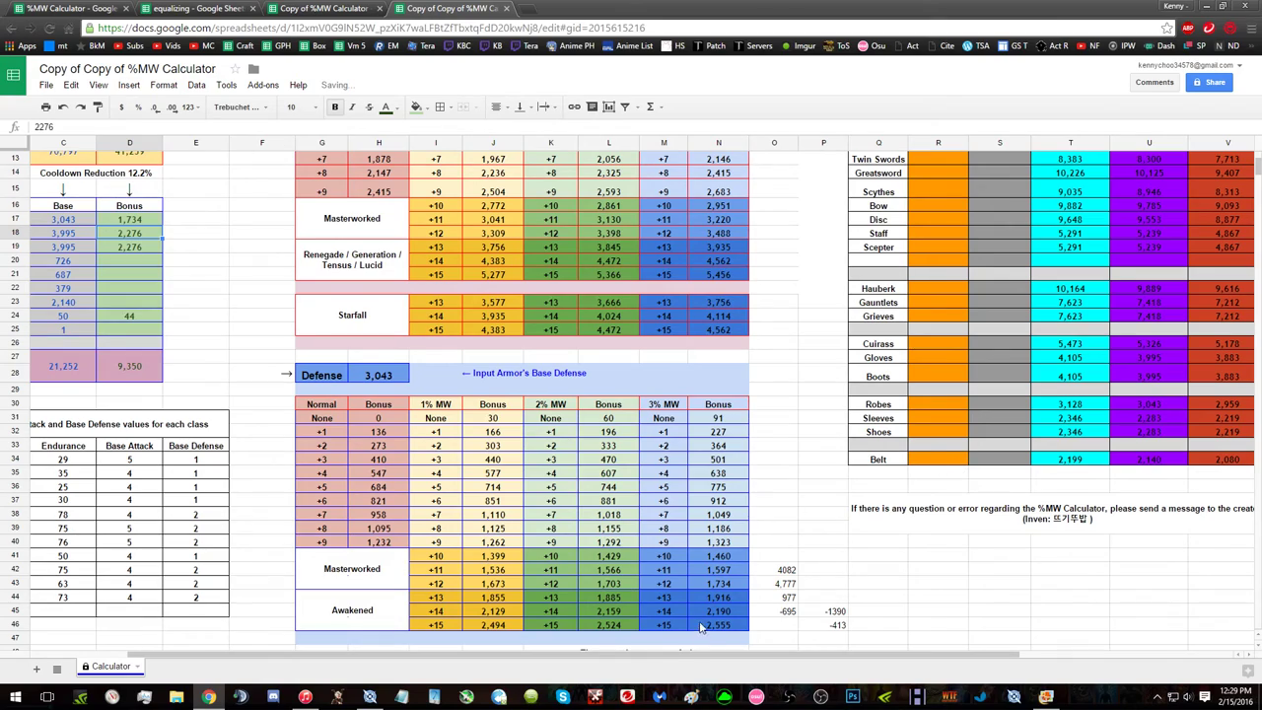
Step: Set the armor base defense input to 2,283, the Dreadnaught Sleeves value from the reference table
left_click(1150, 418)
left_click(373, 383)
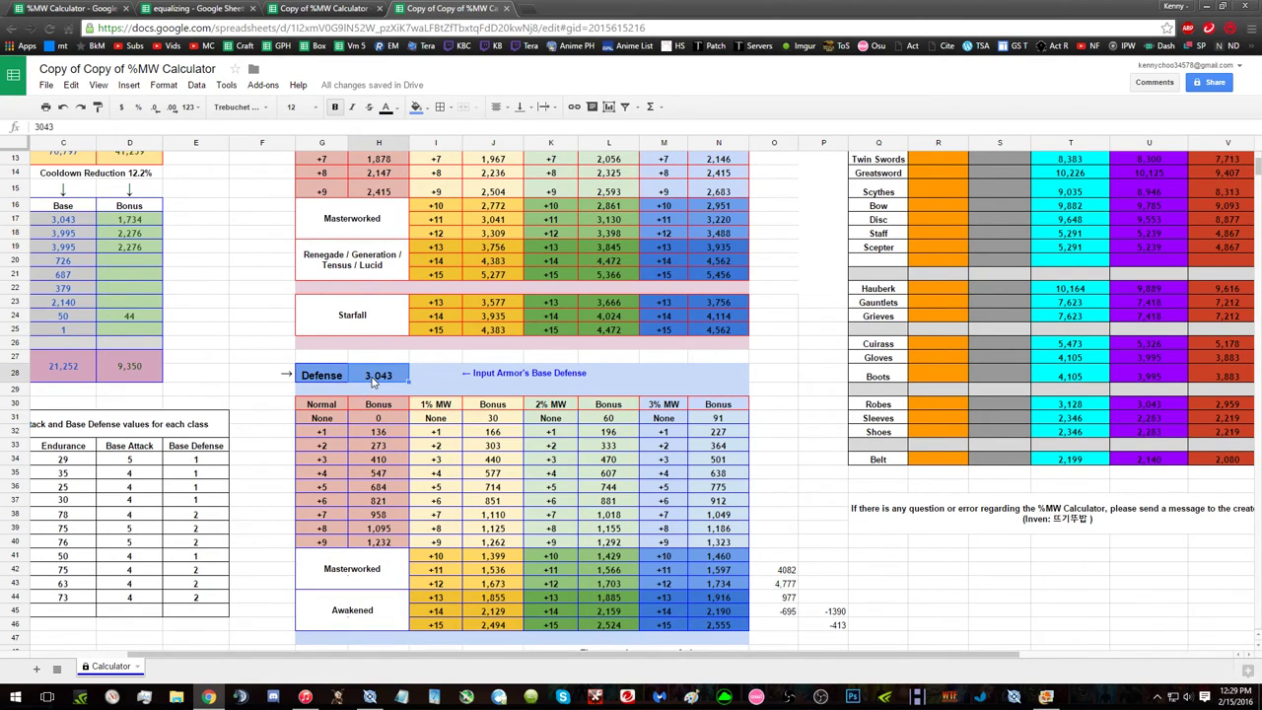
type("2,283")
key("Return")
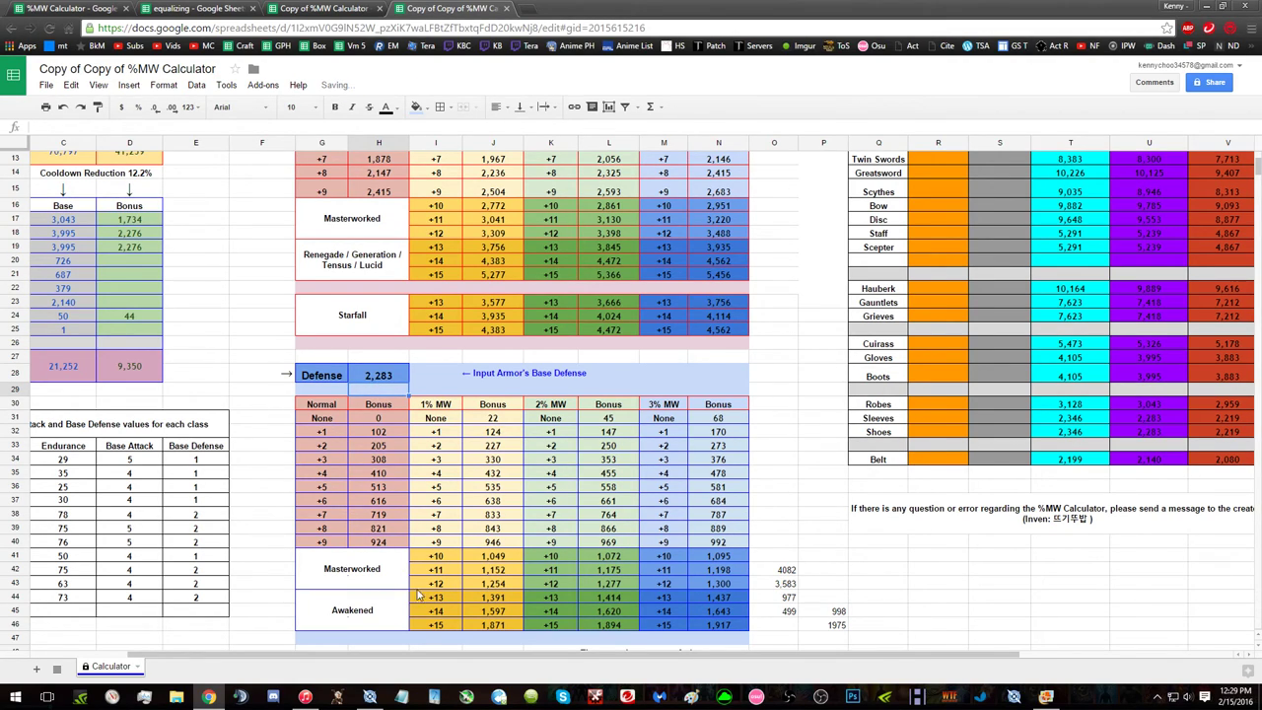
Step: Set the base defense in both the Gloves and Shoes rows to 2,283
scroll(120, 255, "left", 3)
left_click(201, 234)
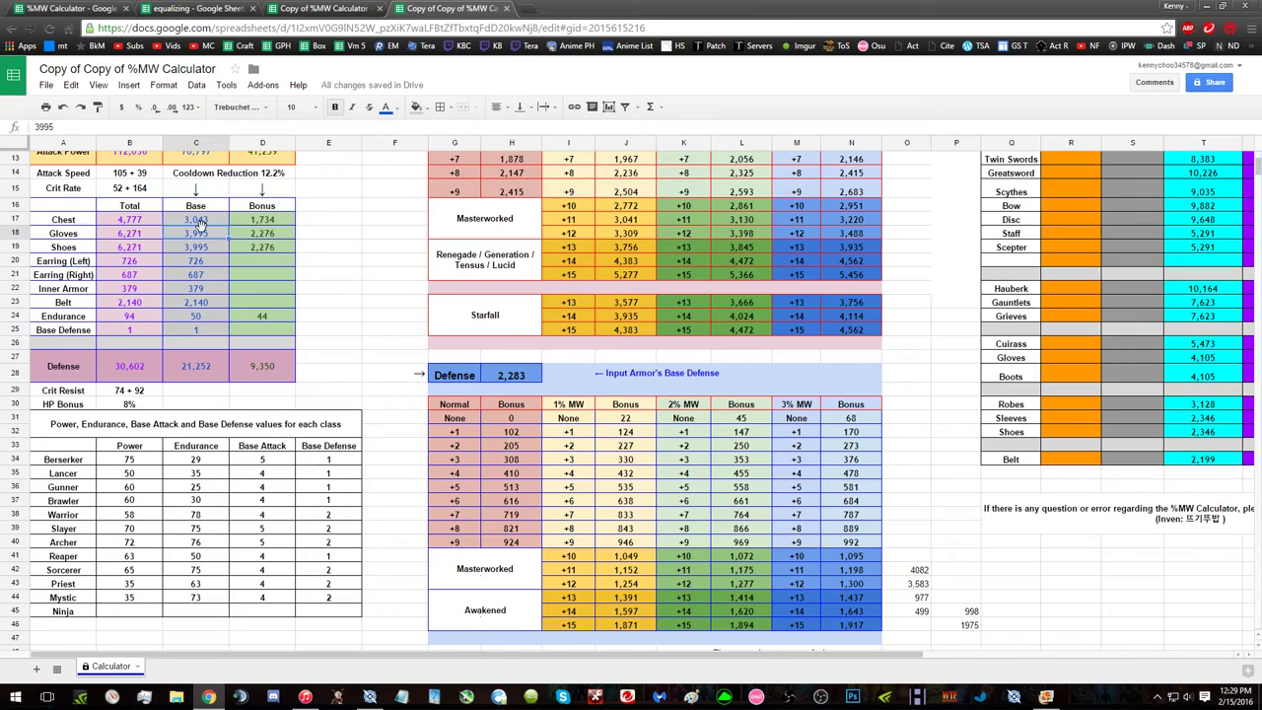
type("2283")
key("Return")
type("2")
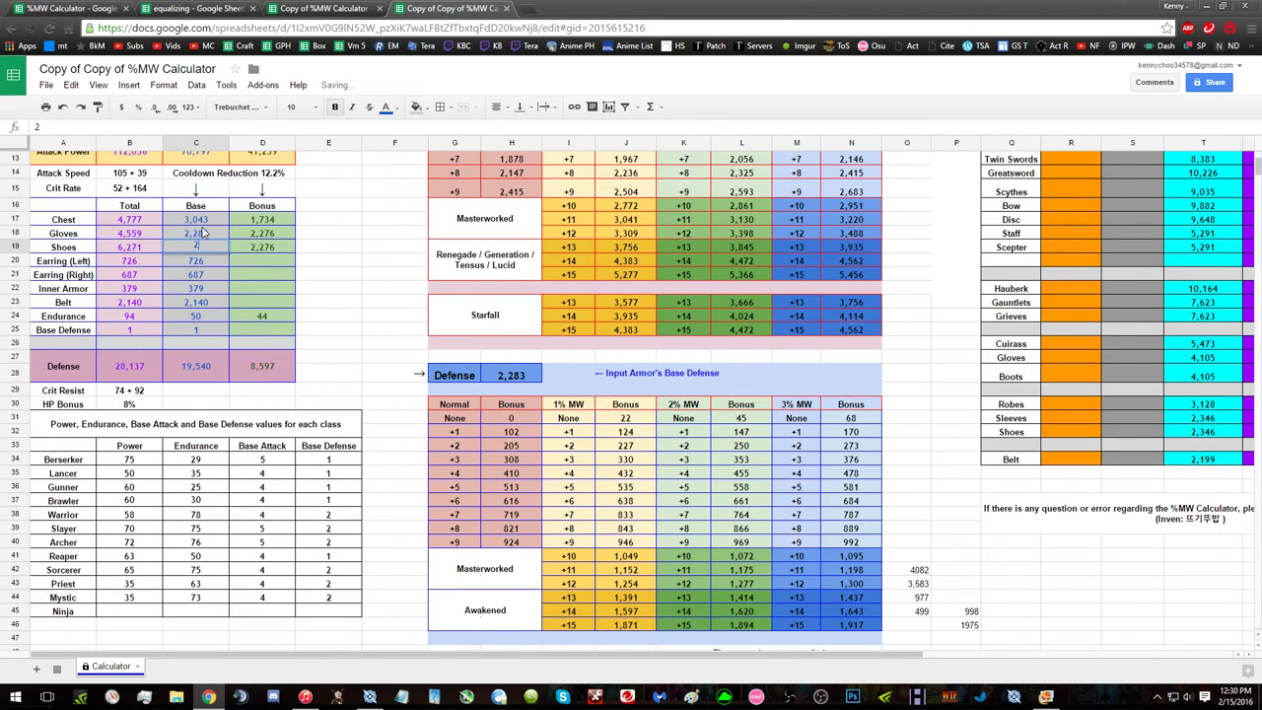
type(",283")
key("Return")
Step: Set the bonus in both the Gloves and Shoes rows to 1300, the +12 value for 3% MW
left_click(288, 235)
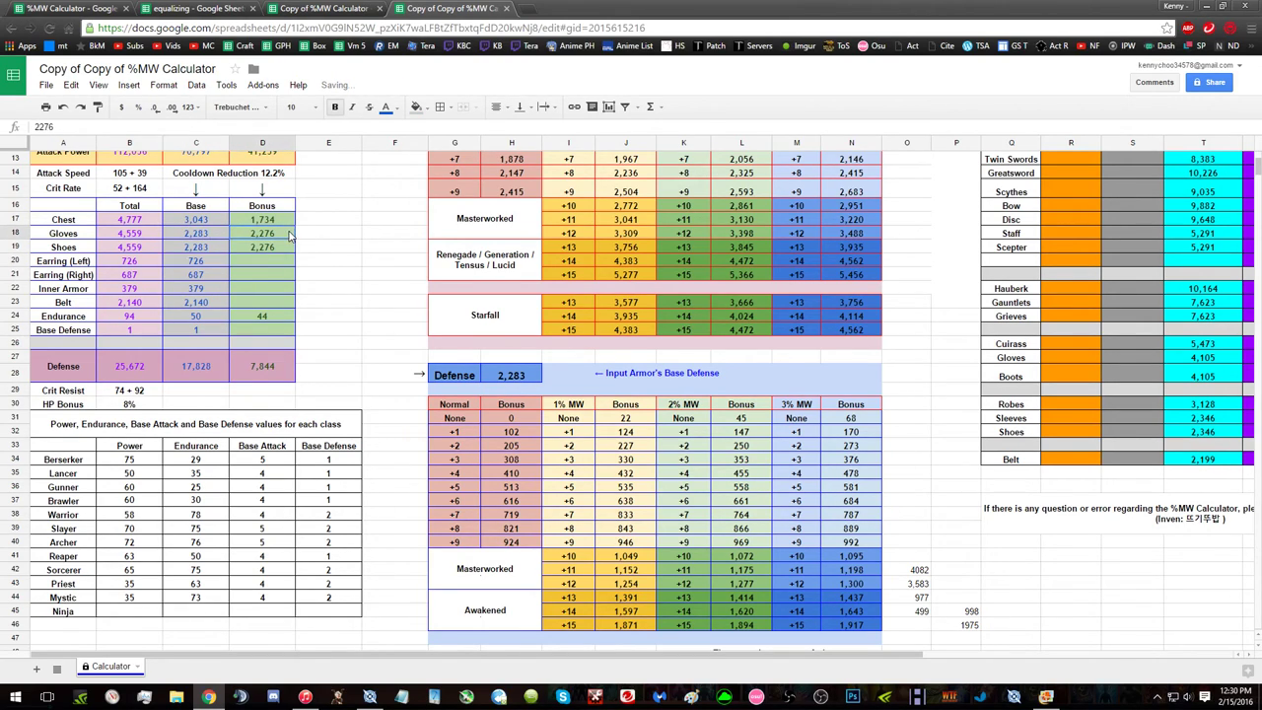
type("1300")
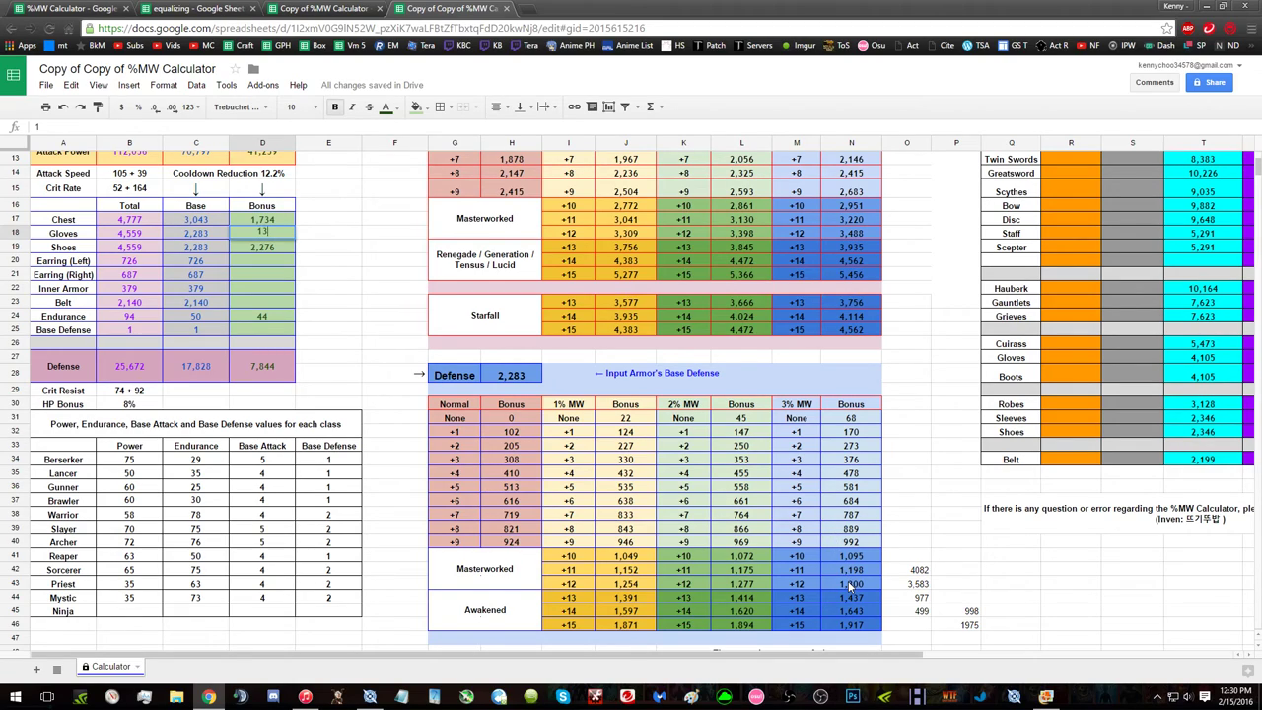
key("Return")
type("1300")
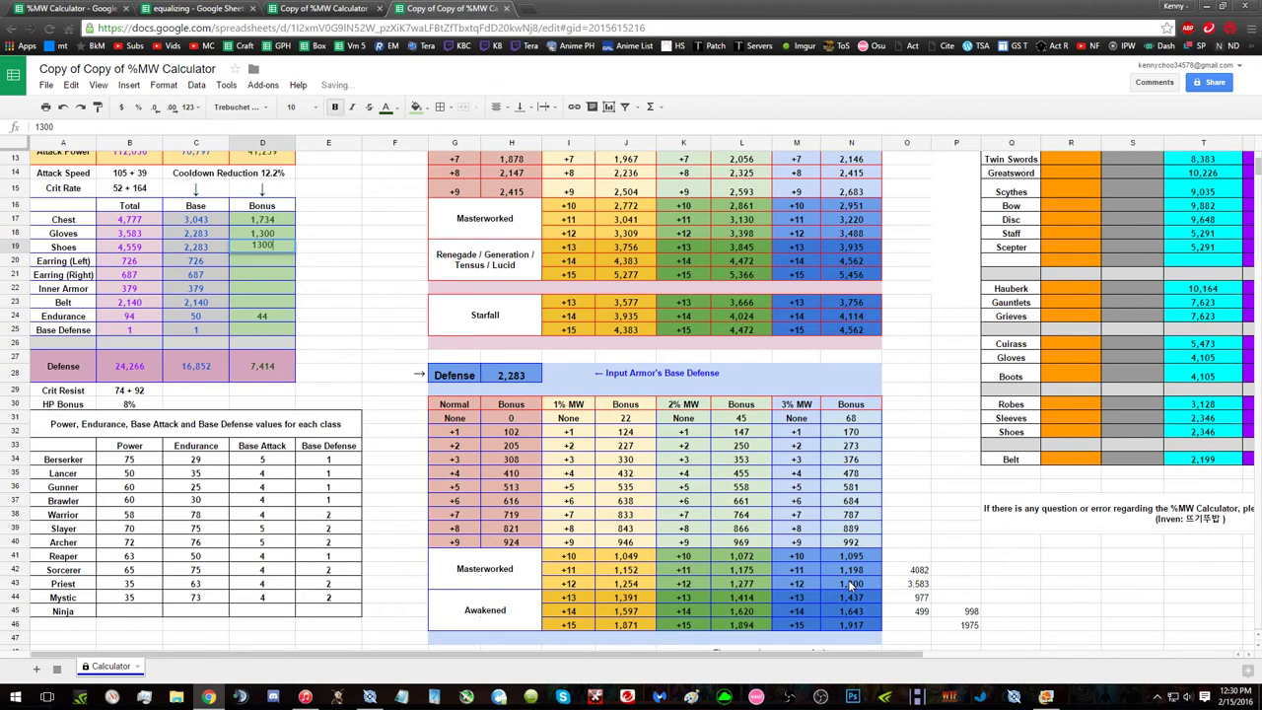
key("Return")
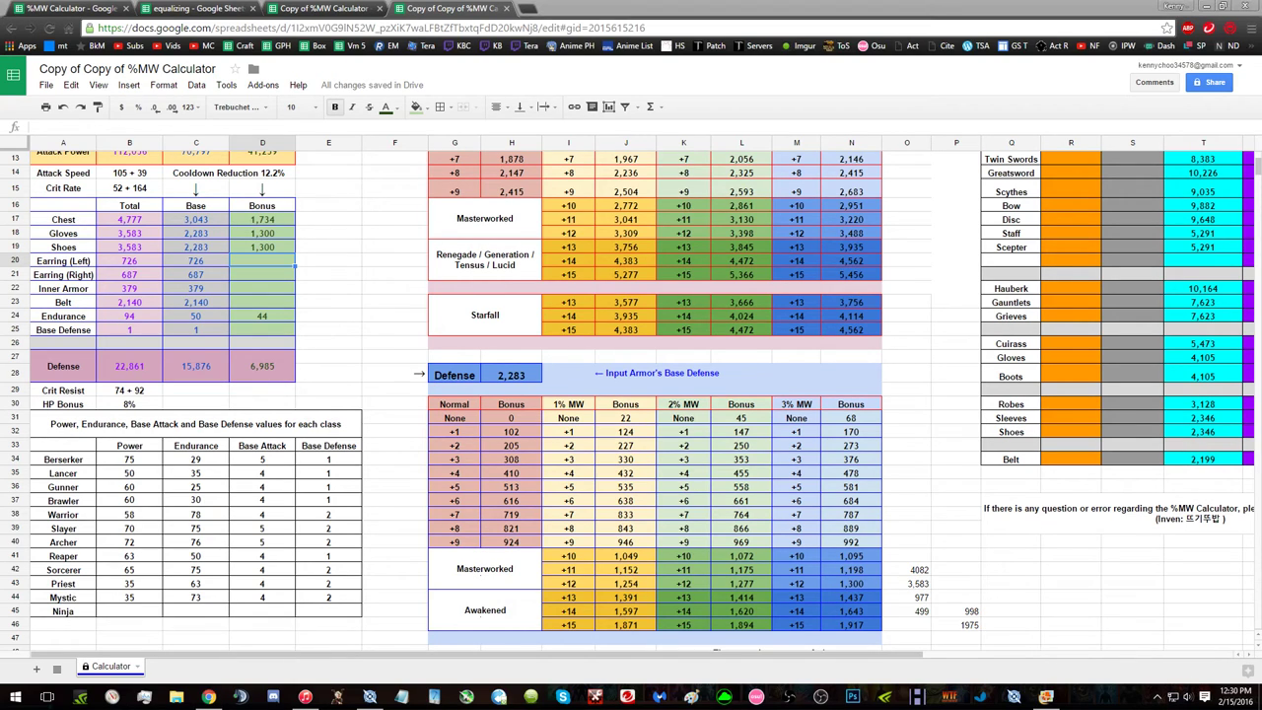
Step: Check the equipped Pinnace Earring's defense modifier in TERA and set the Earring (Right) row's base to 705 in the calculator
key("alt+Tab")
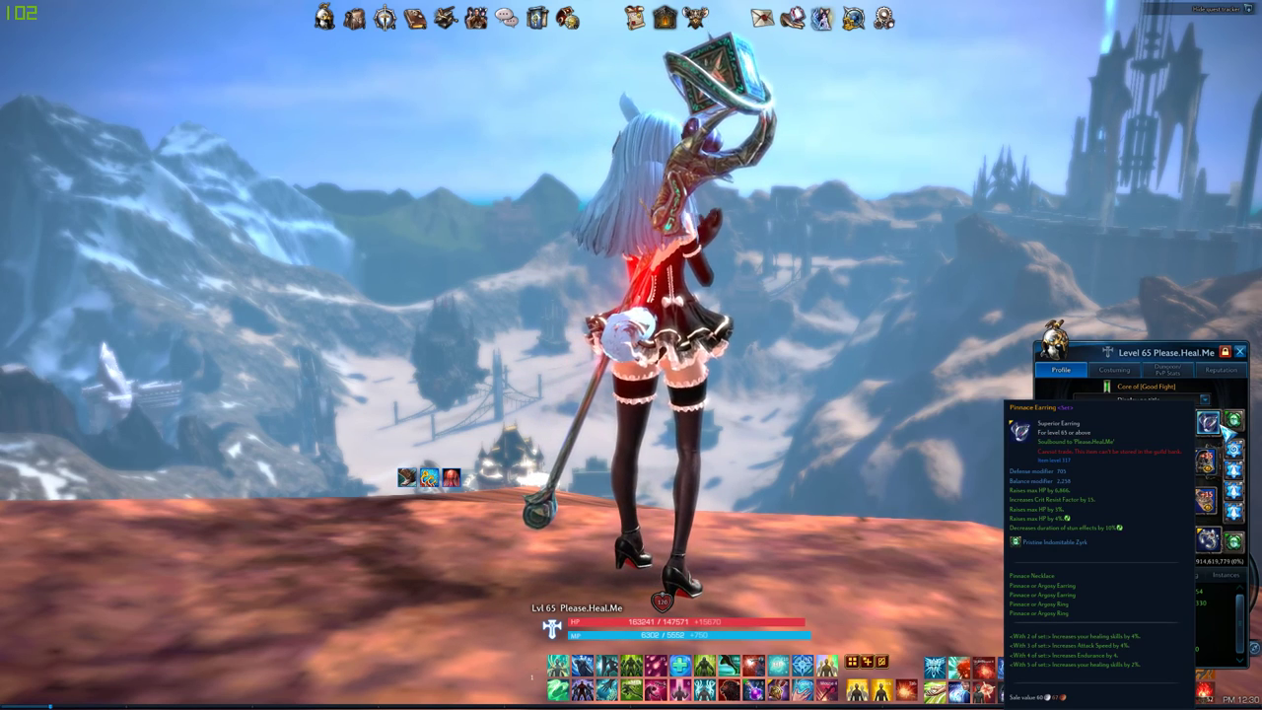
key("alt+Tab")
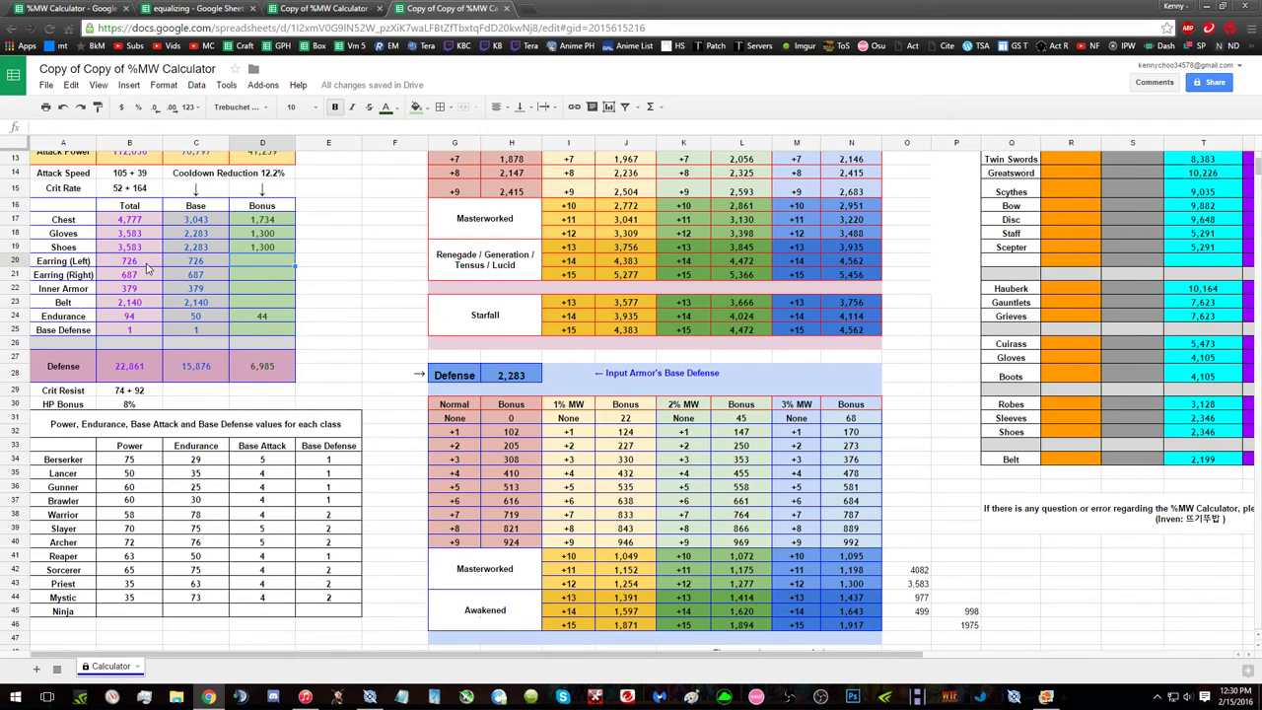
left_click(205, 277)
key("ctrl+c")
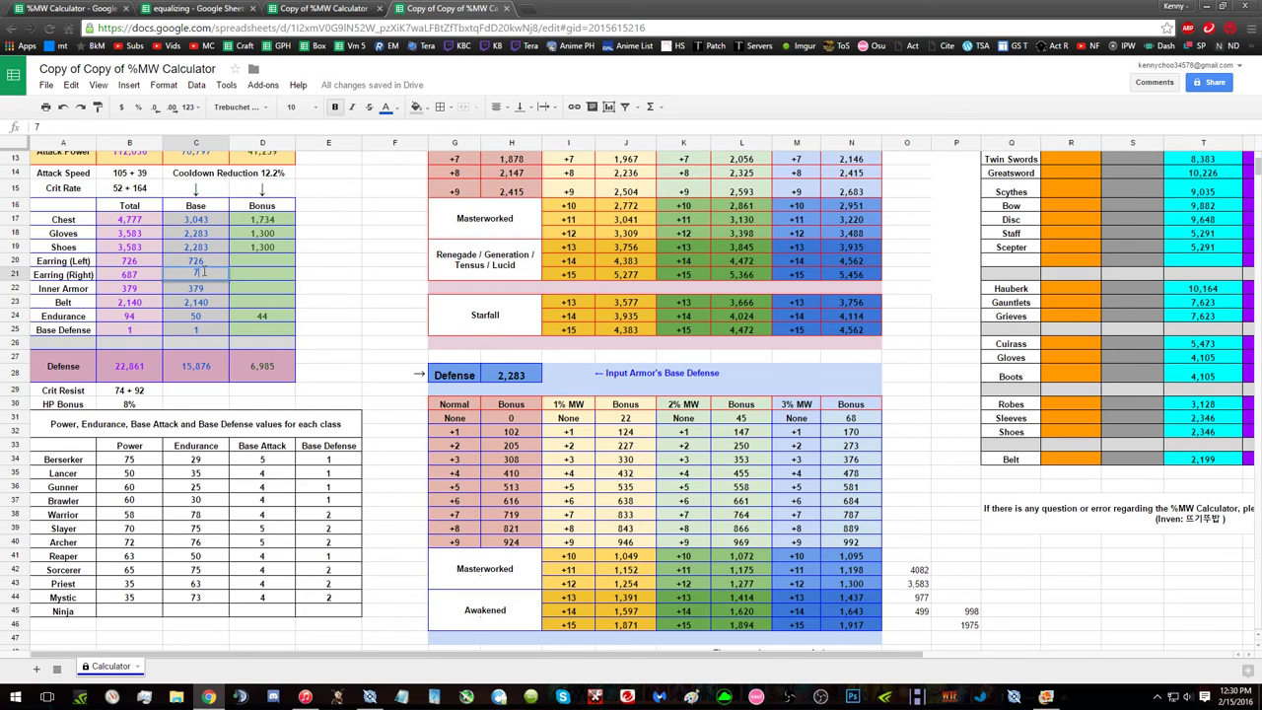
Step: Check the equipped inner armor and belt in TERA, and set the Belt row's base defense to 2080 in the calculator
key("alt+Tab")
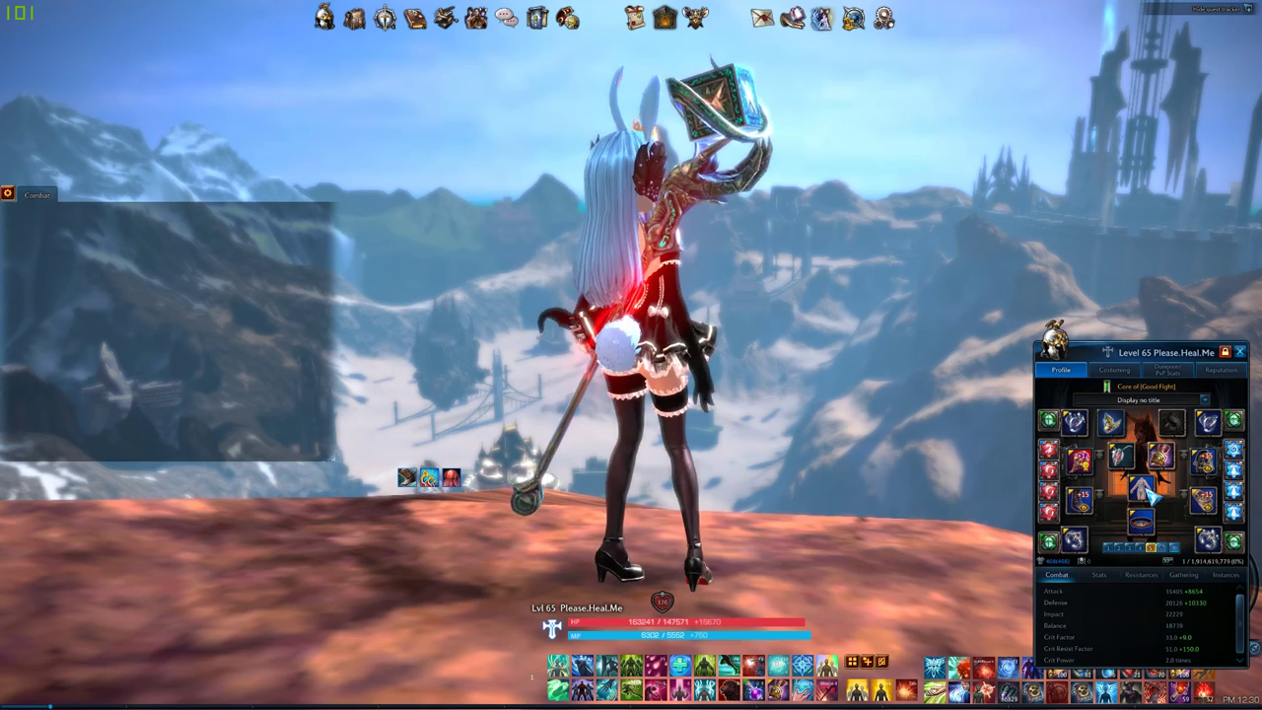
mouse_move(1142, 490)
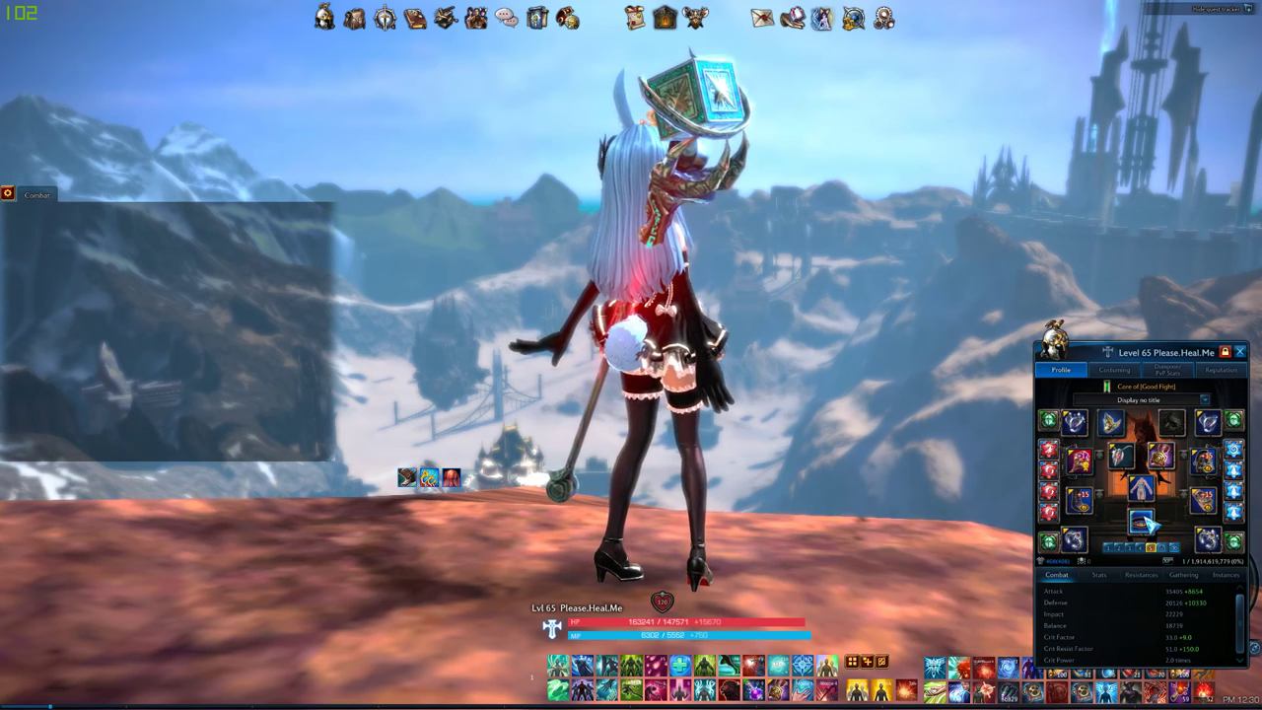
mouse_move(1145, 525)
key("alt+Tab")
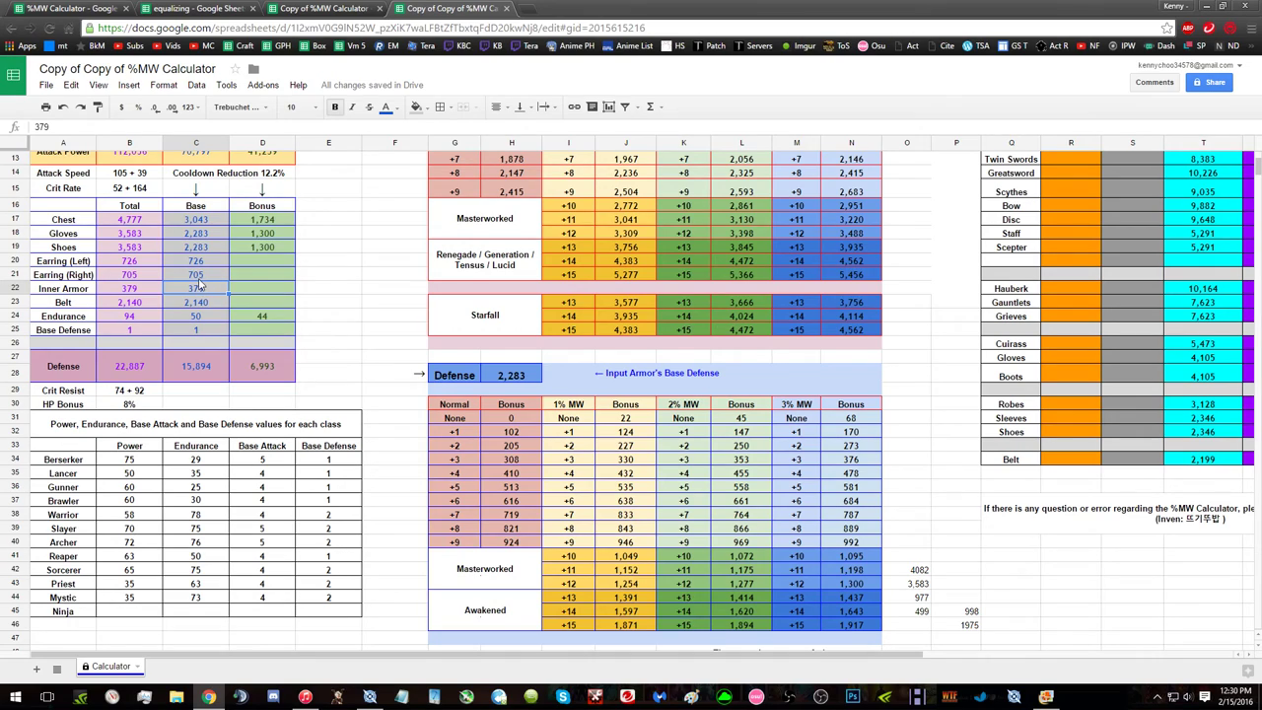
key("Down")
type("2080")
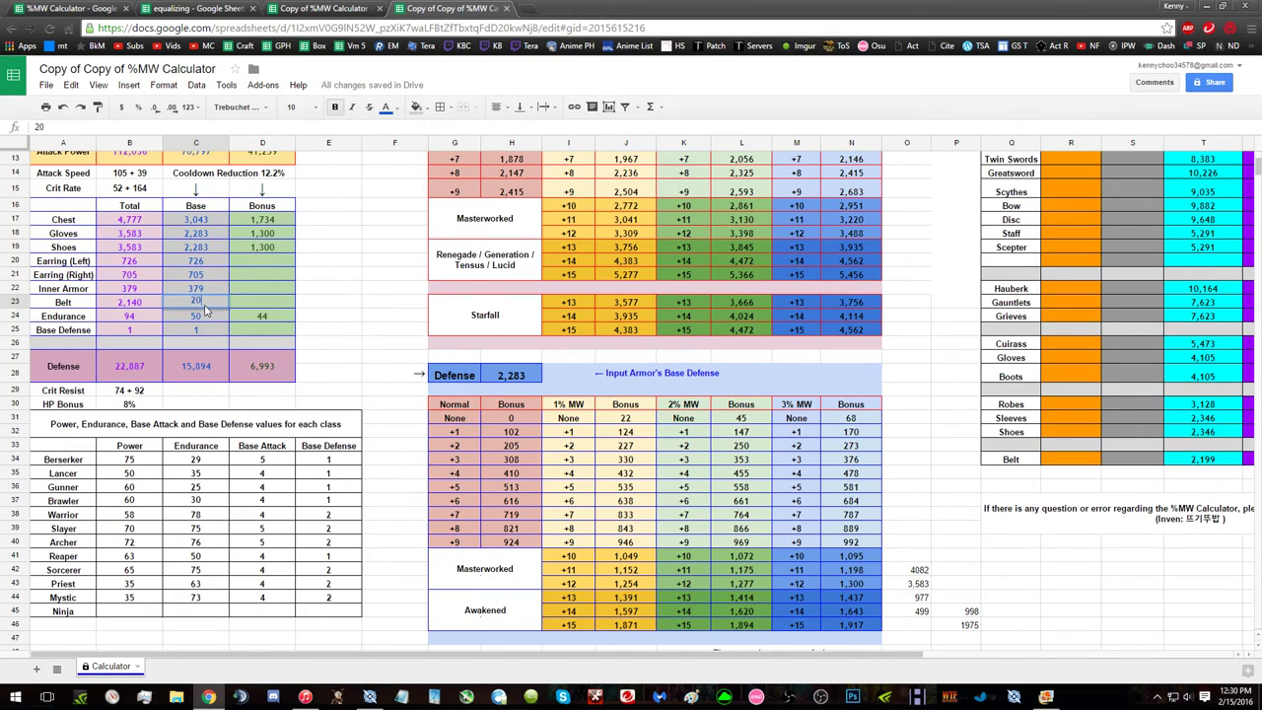
key("Return")
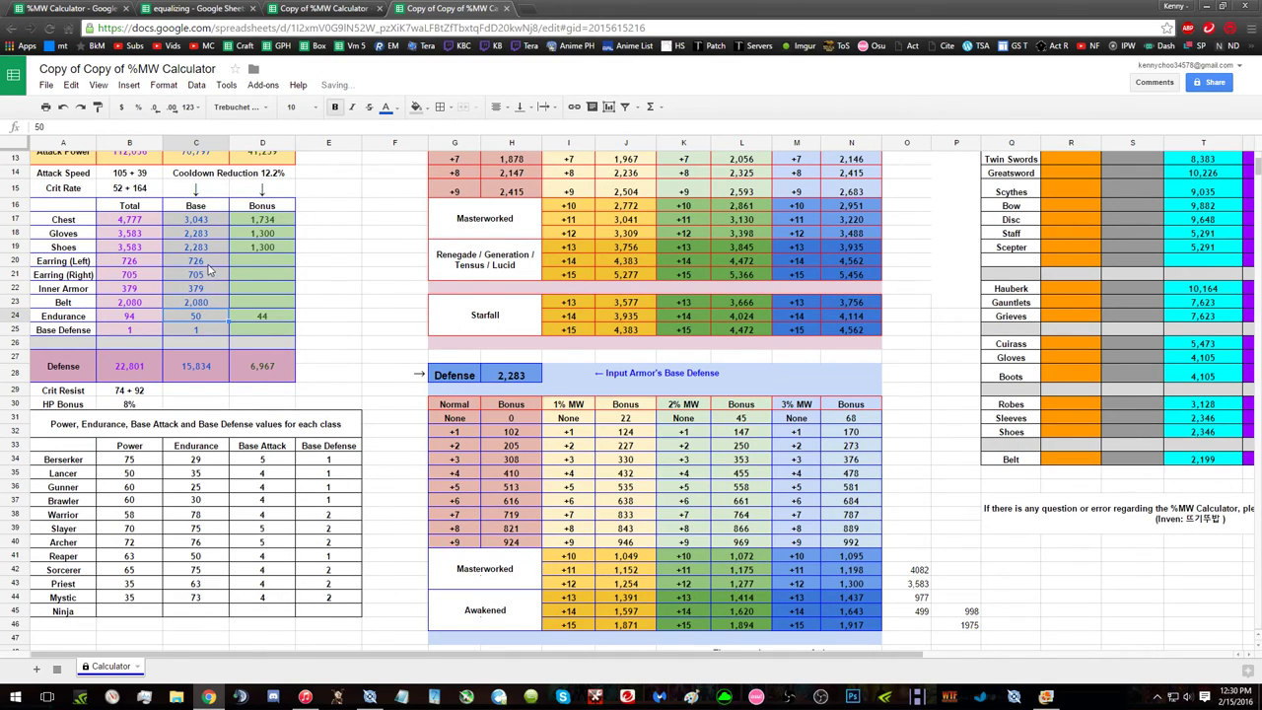
Step: Look up the character's endurance in TERA and set the Endurance row's base to 63, the Priest value from the class table
left_click(204, 291)
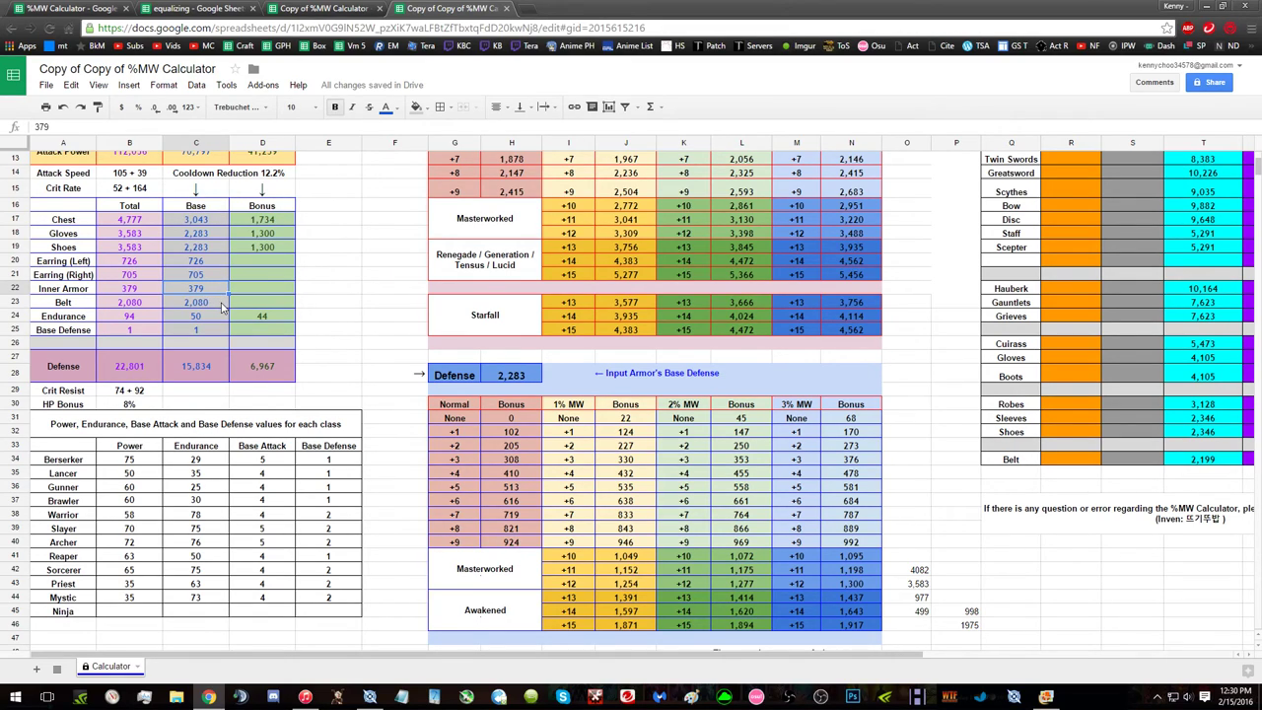
left_click(209, 319)
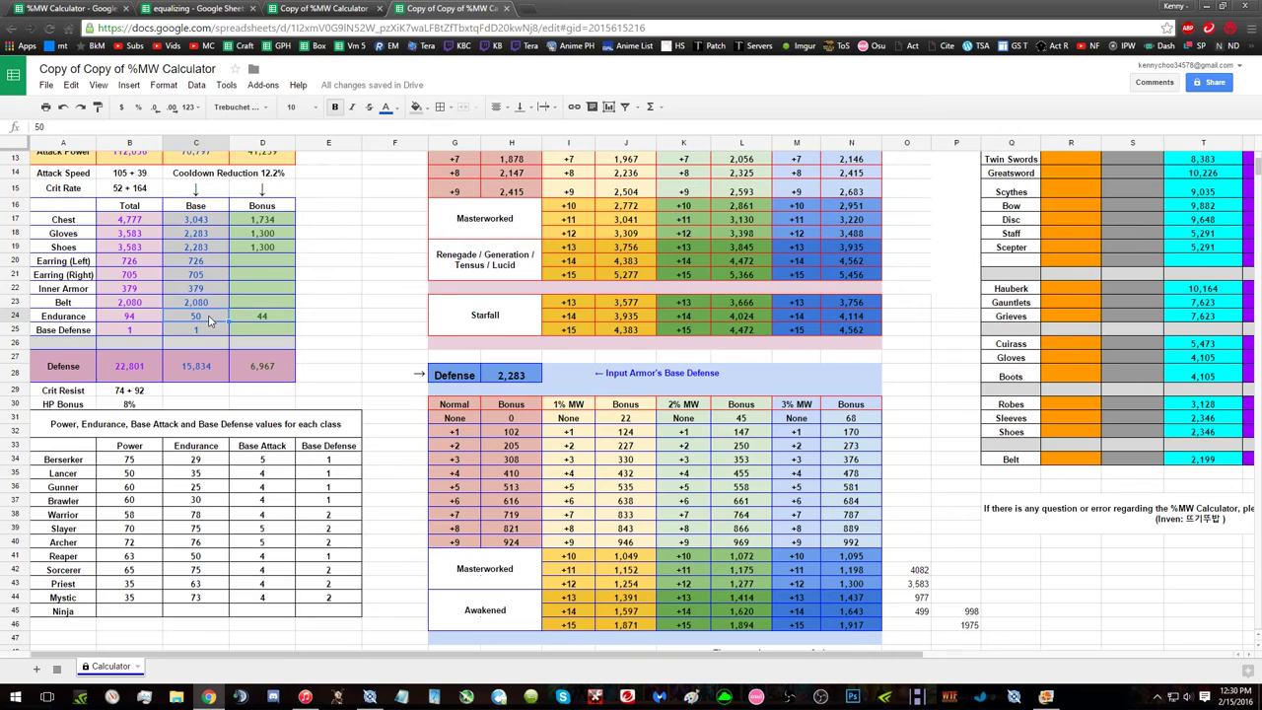
key("alt+Tab")
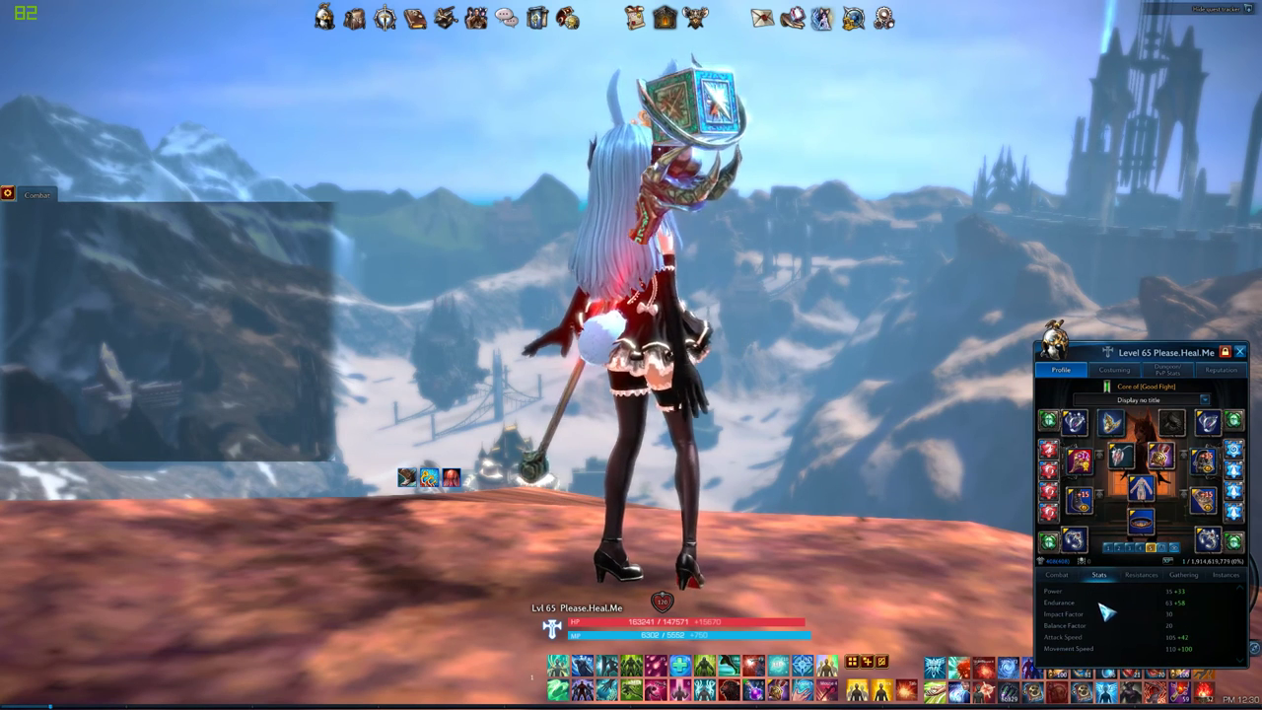
key("alt+Tab")
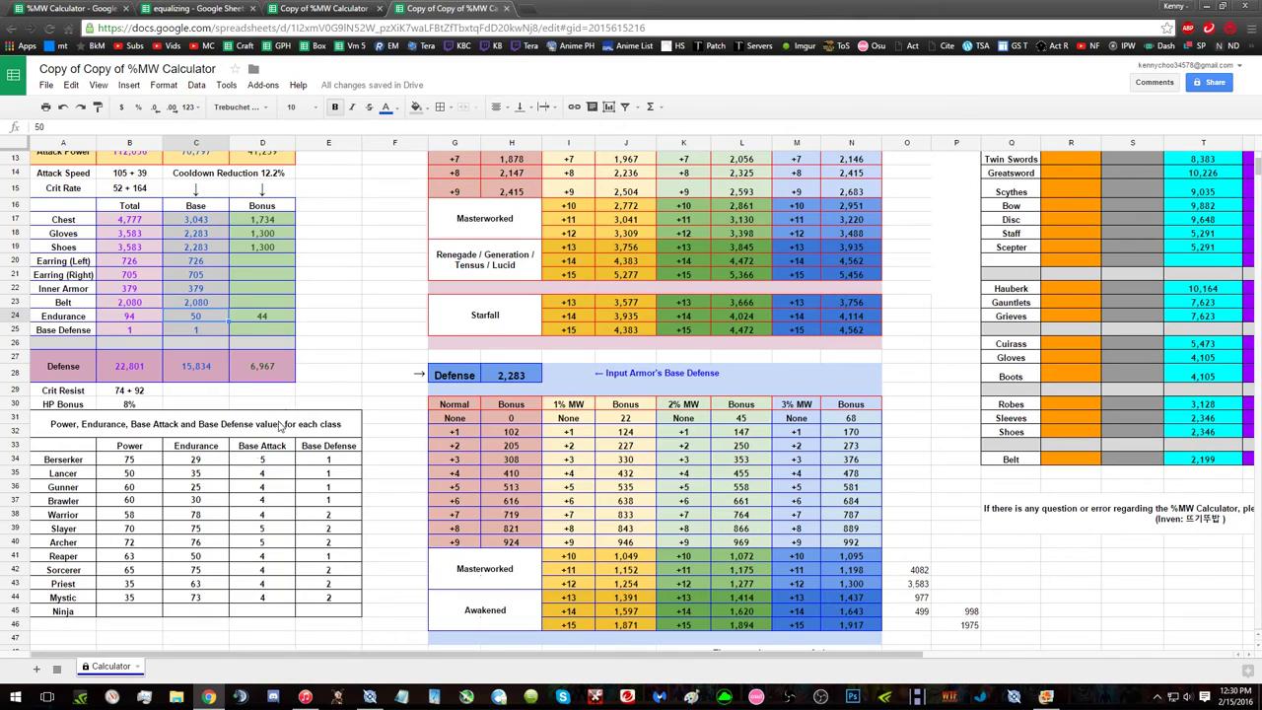
type("------------------------------------------------------------------------------------------------------------------------")
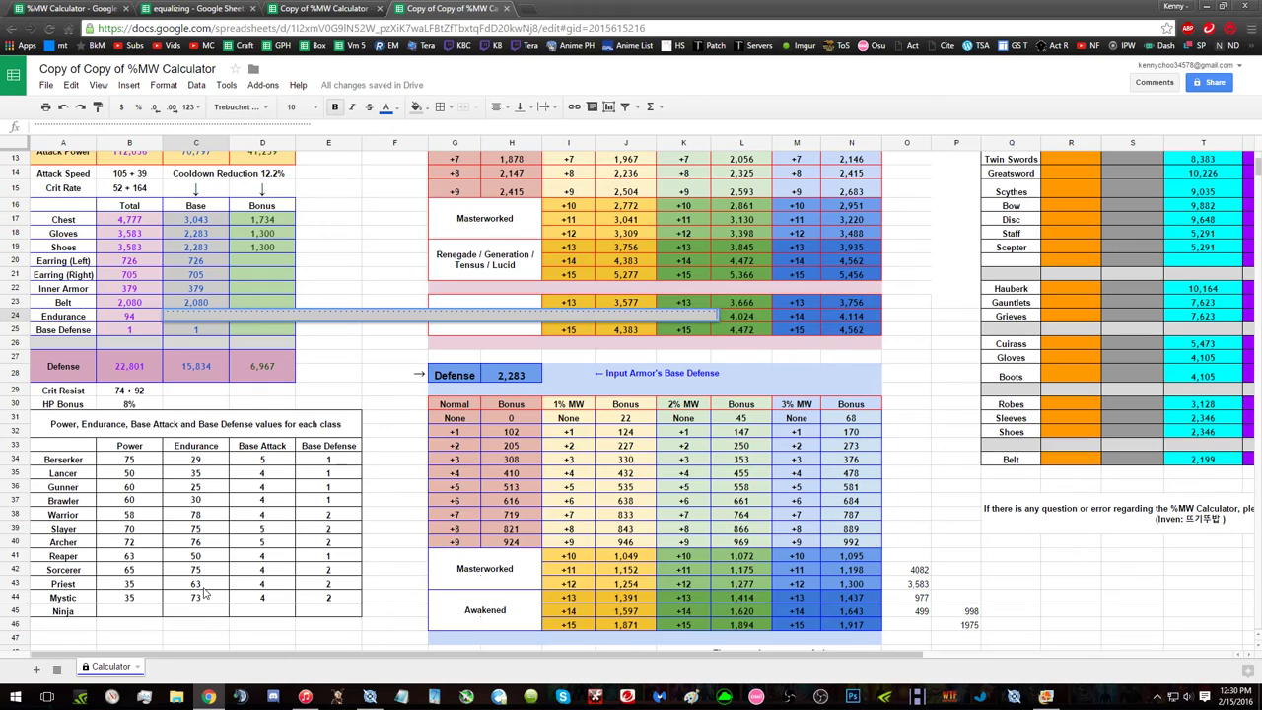
left_click(203, 589)
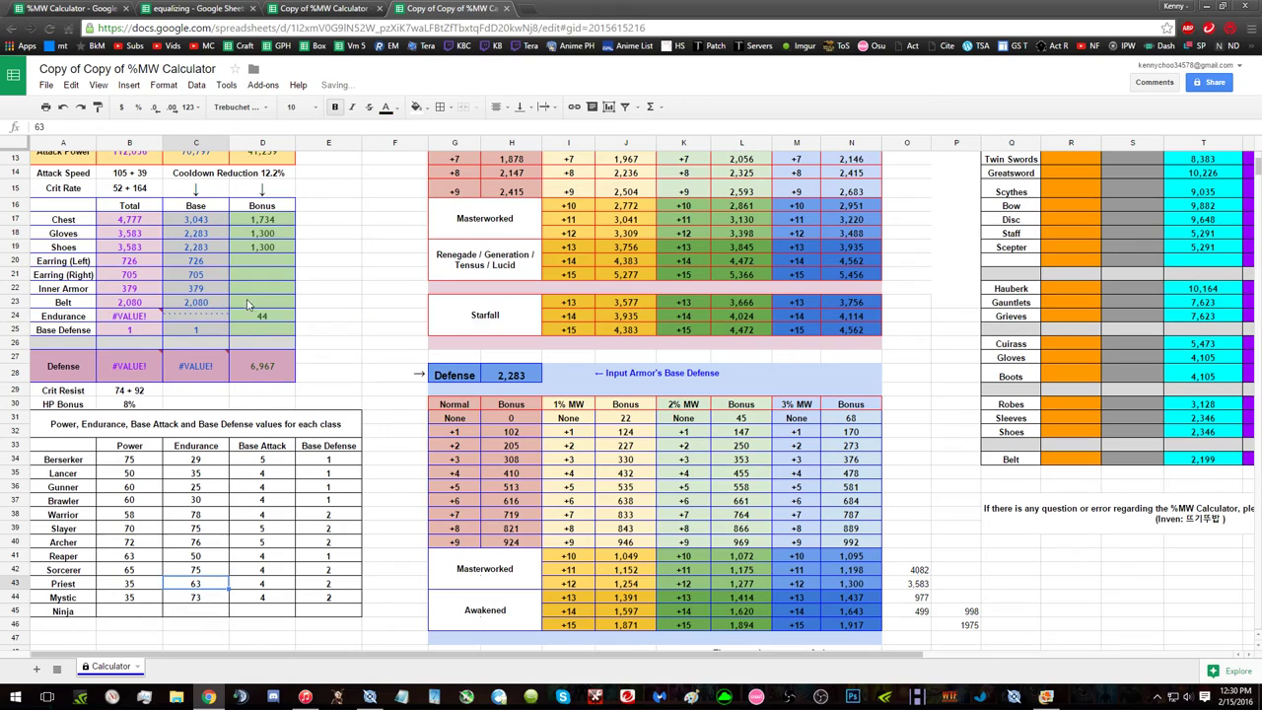
left_click(182, 317)
type("63")
key("Return")
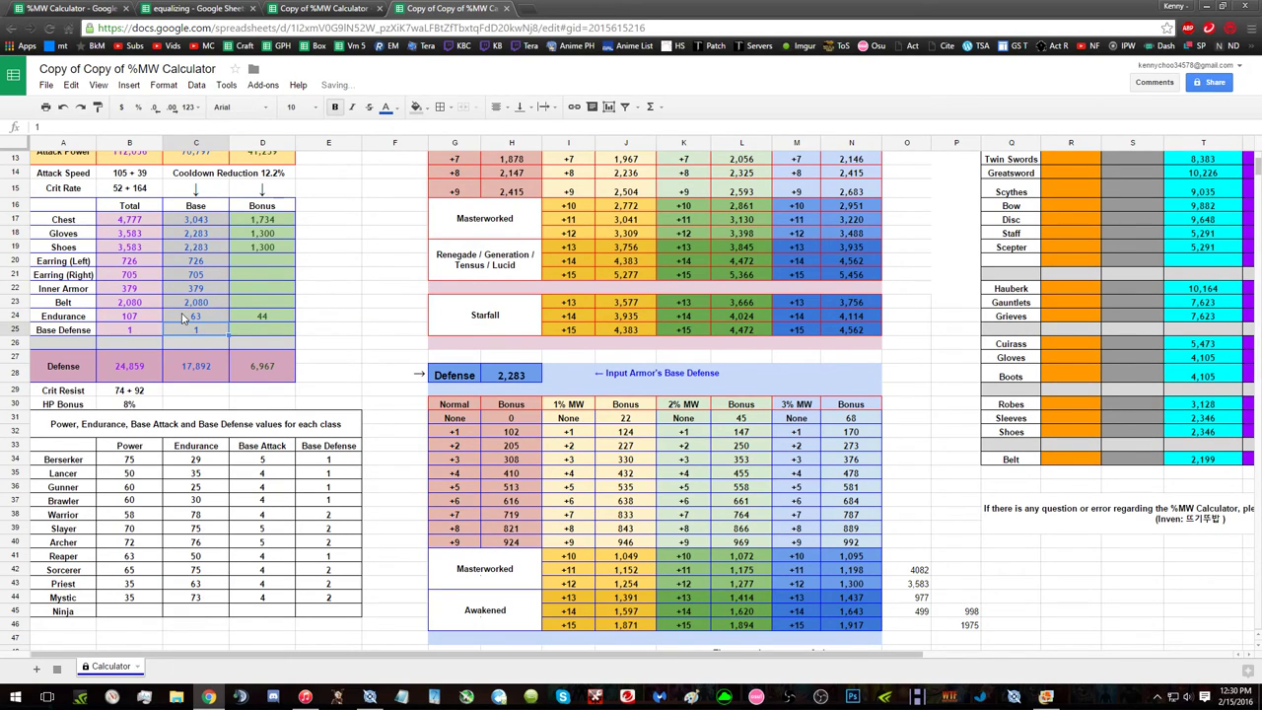
Step: Check the character's endurance bonus in the TERA stats and the endurance effects on the equipped Farbit Slippers
left_click(262, 321)
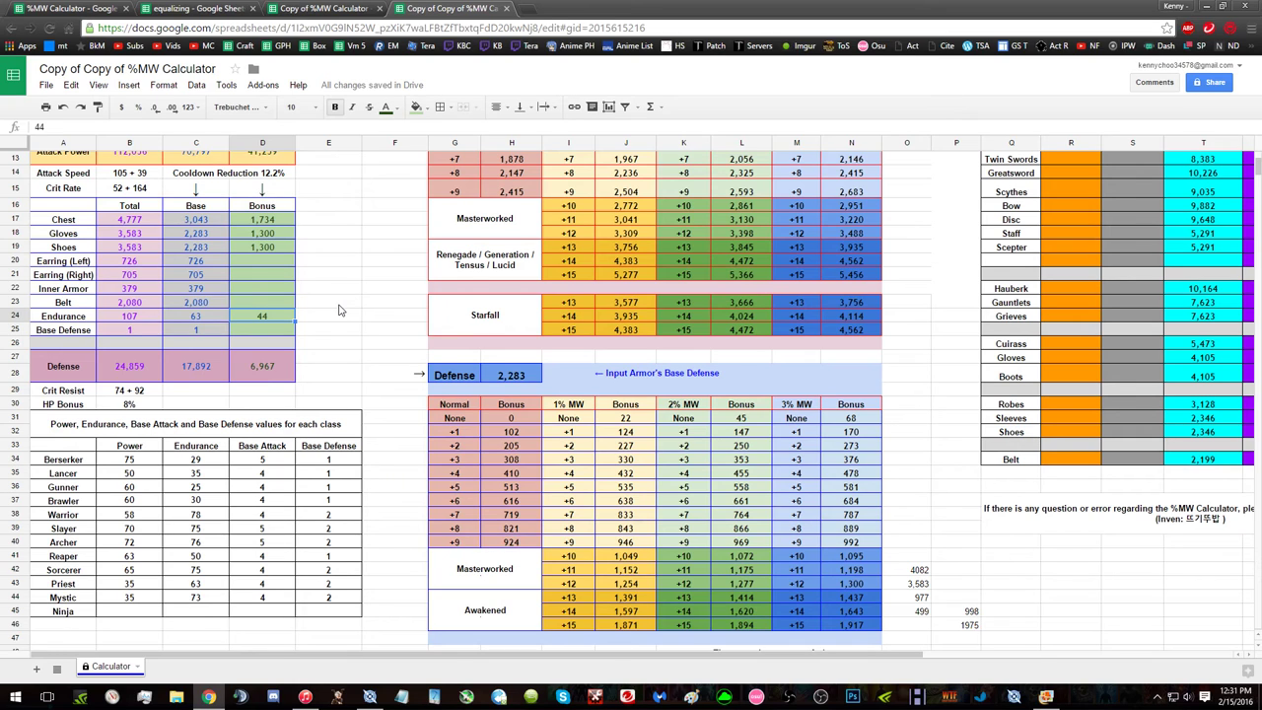
key("alt+Tab")
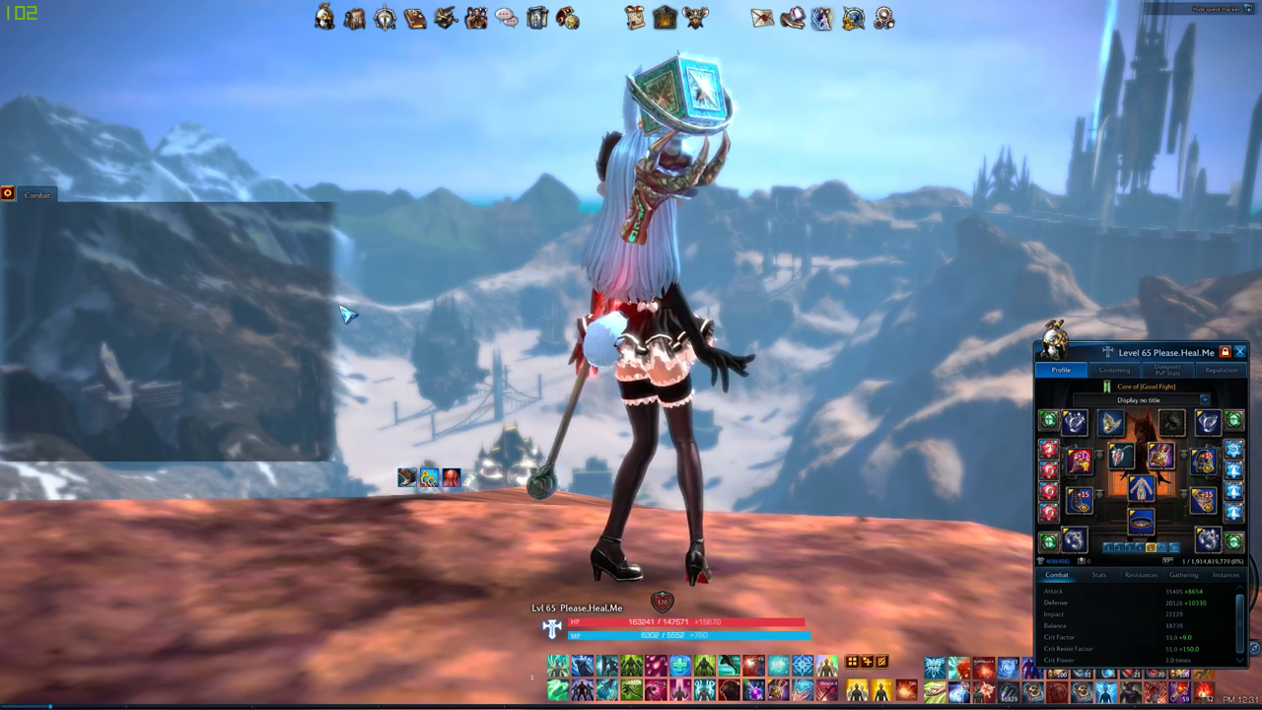
left_click(1098, 574)
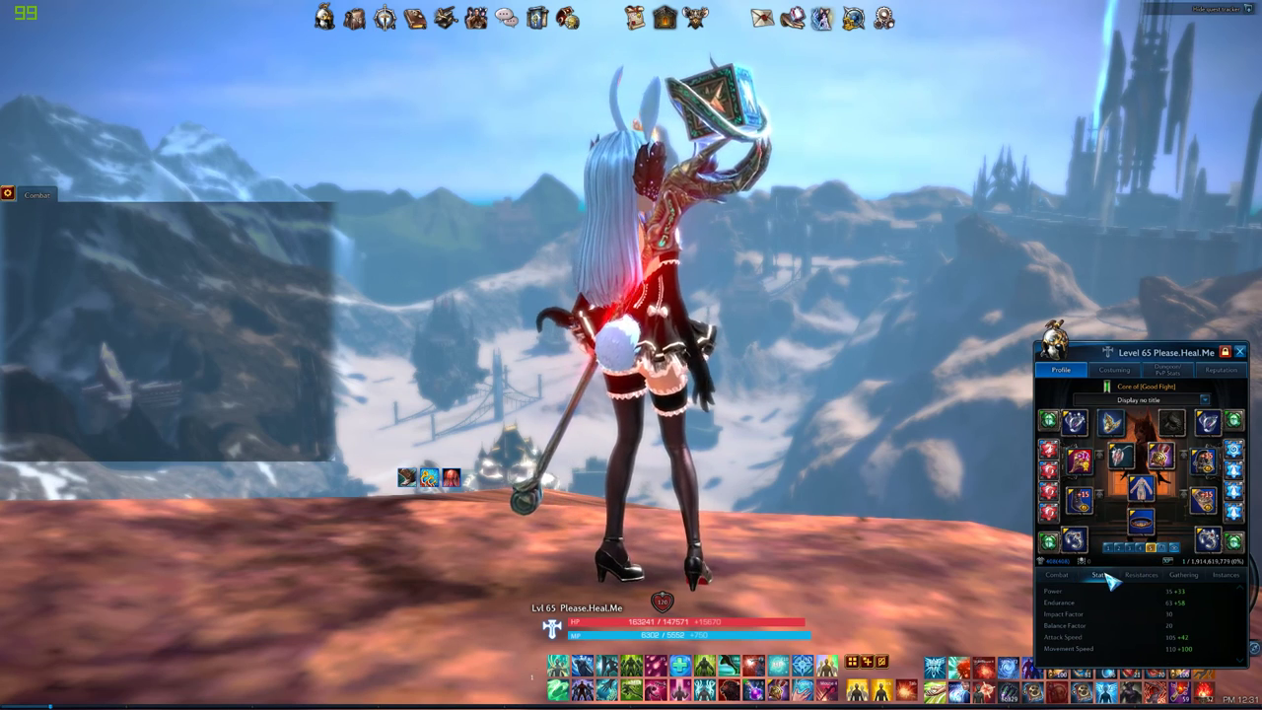
mouse_move(1090, 503)
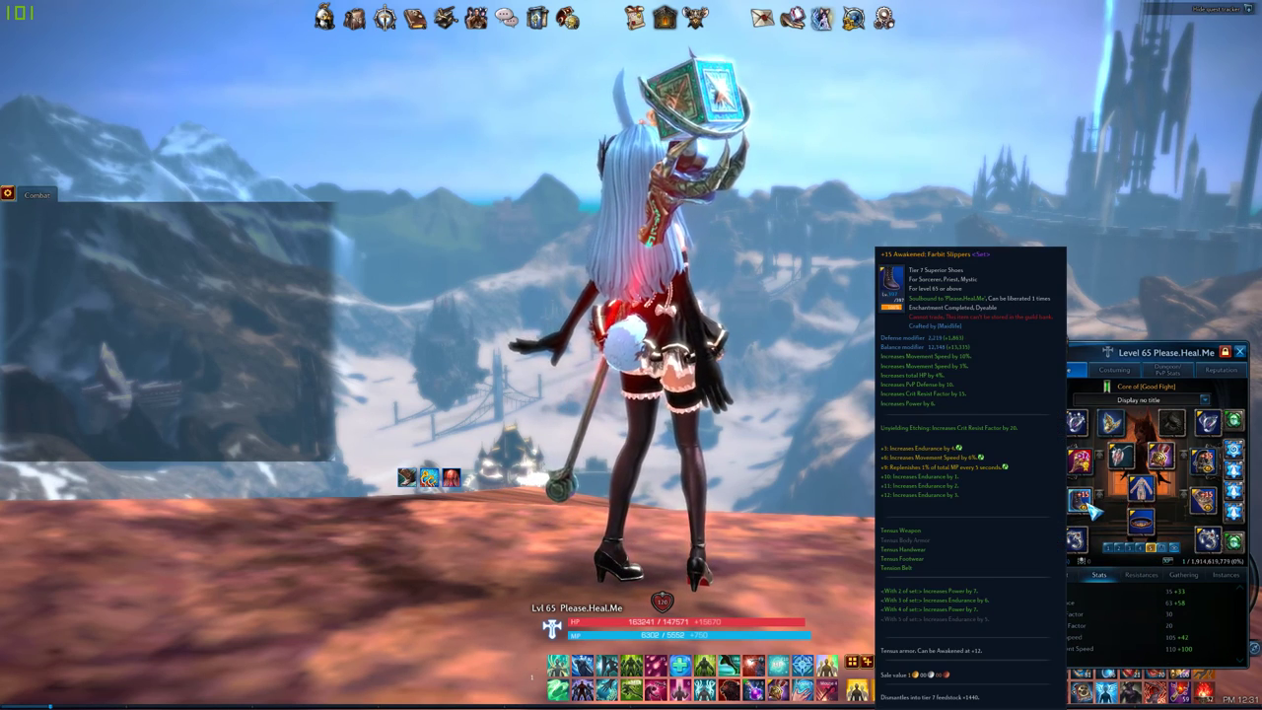
key("alt+Tab")
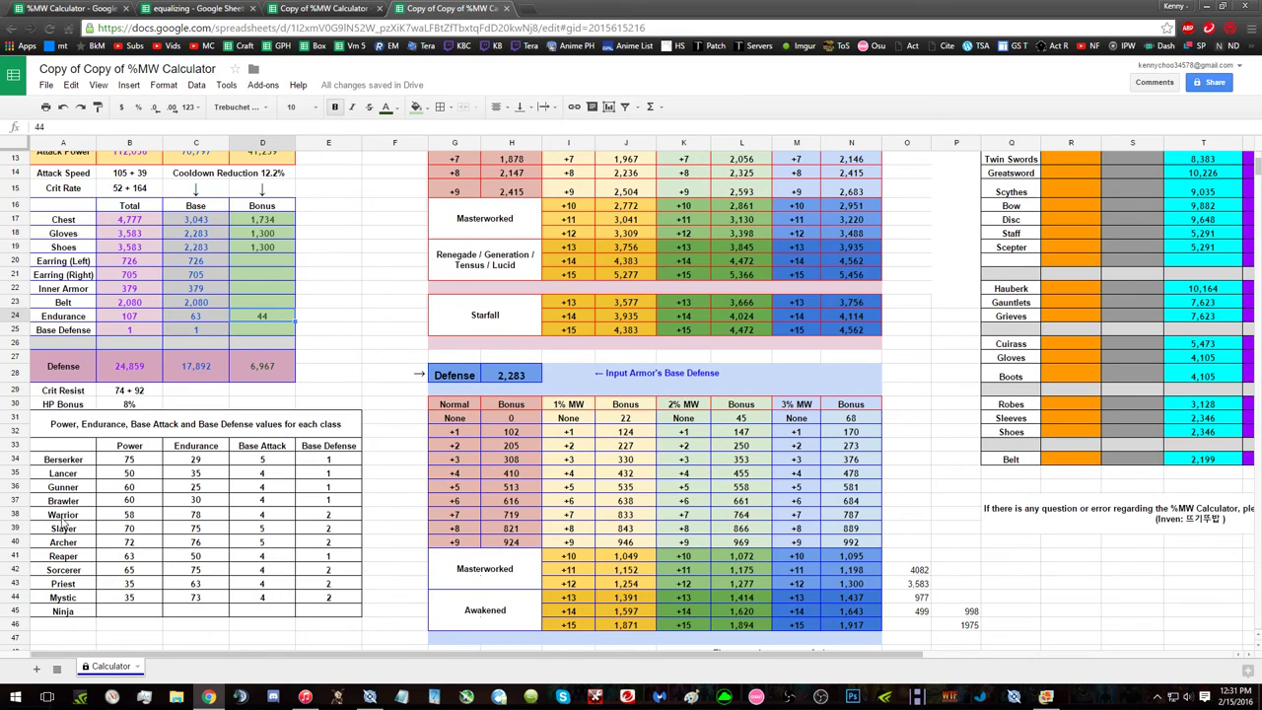
Step: Set the Base Defense row's base to 2, the Priest value from the class table
left_click(76, 588)
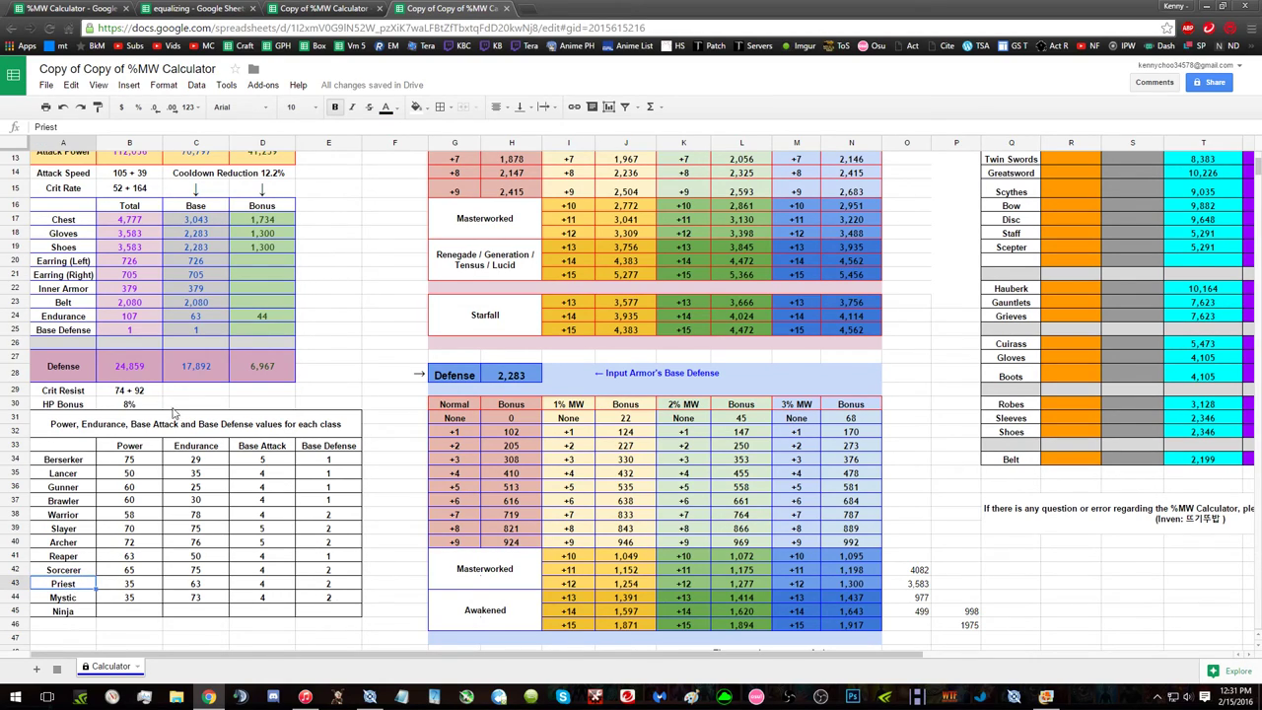
left_click(182, 333)
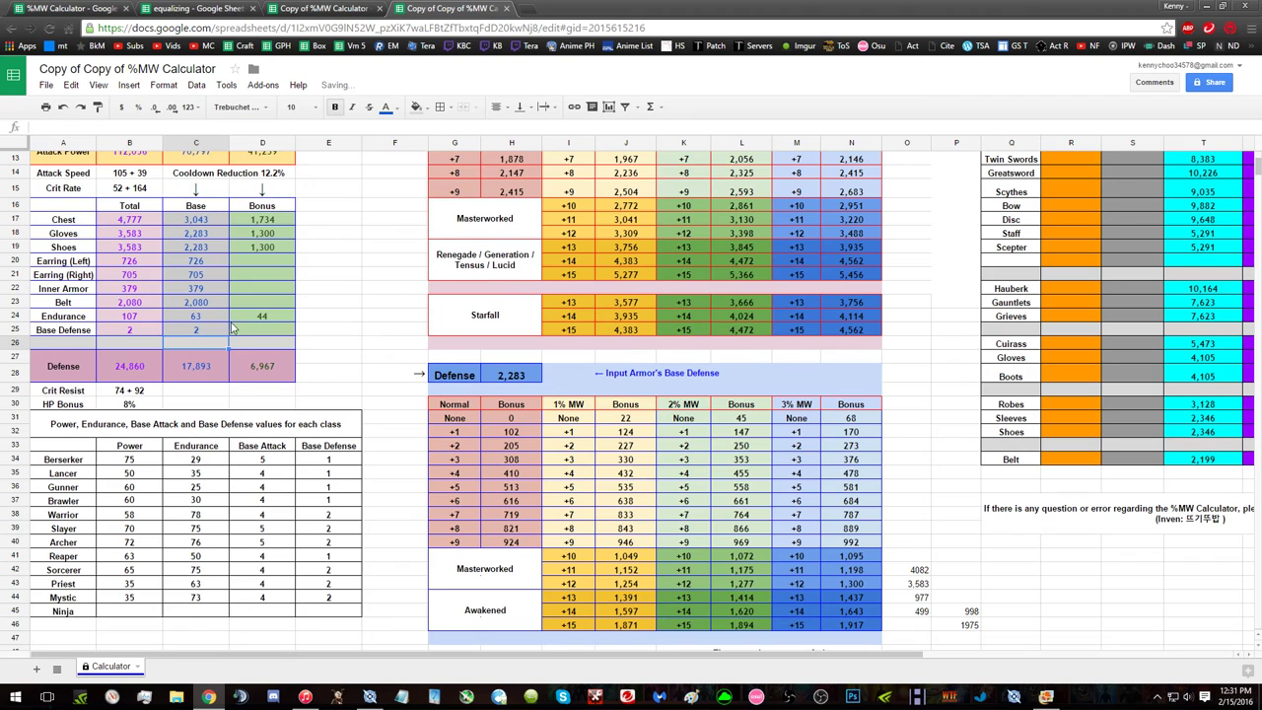
Step: Inspect the endurance effects on the equipped Sunweaver Robe and Auroral Sleeves in TERA, and start a note with 3 in cell E25
key("alt+Tab")
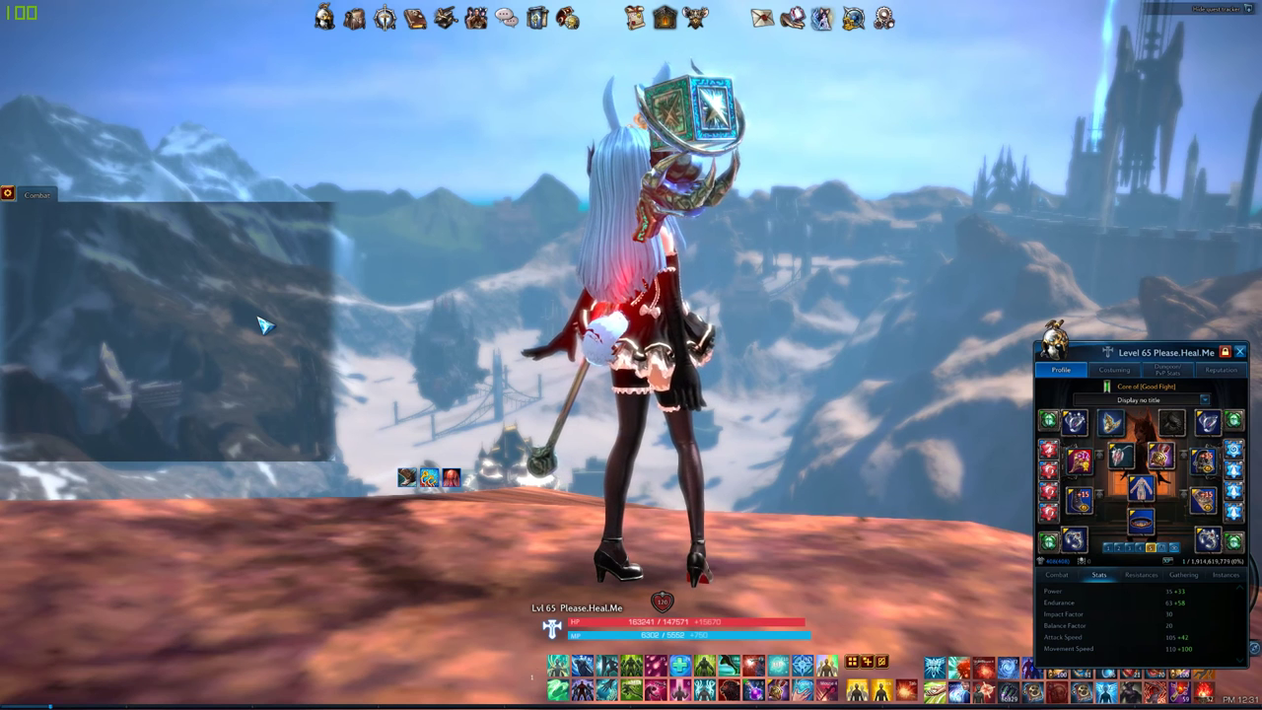
mouse_move(1206, 470)
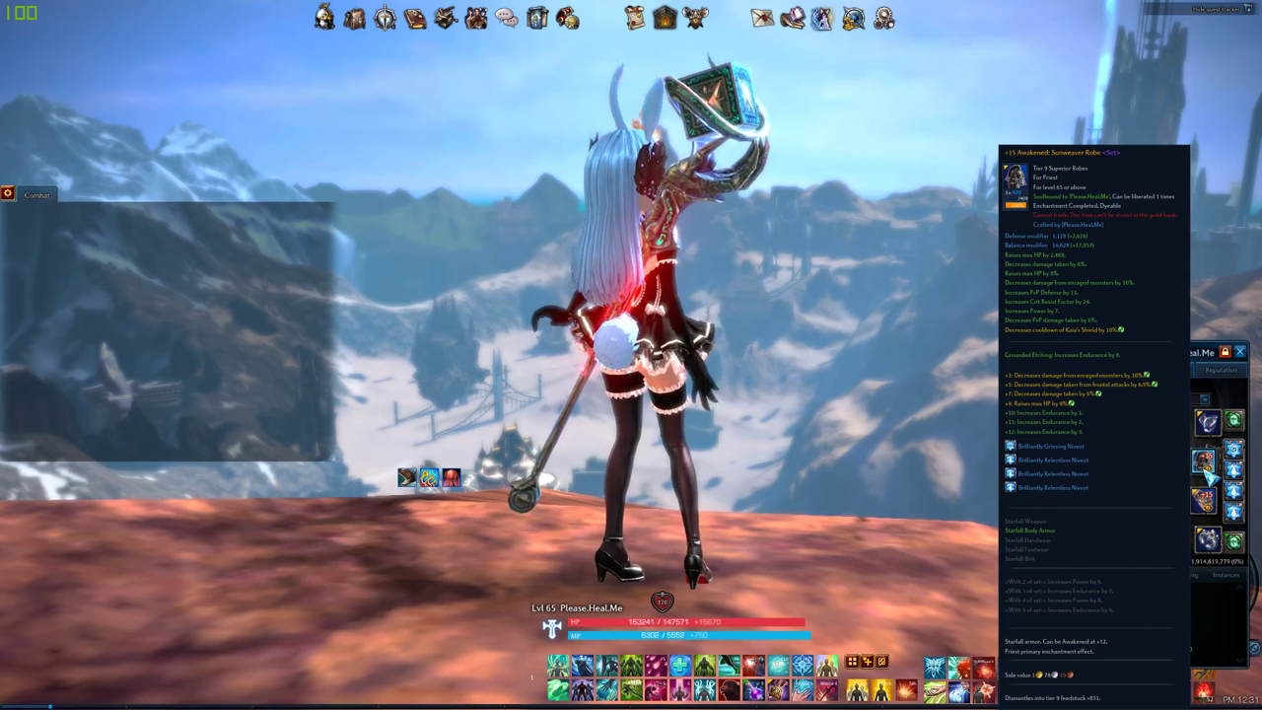
mouse_move(1216, 510)
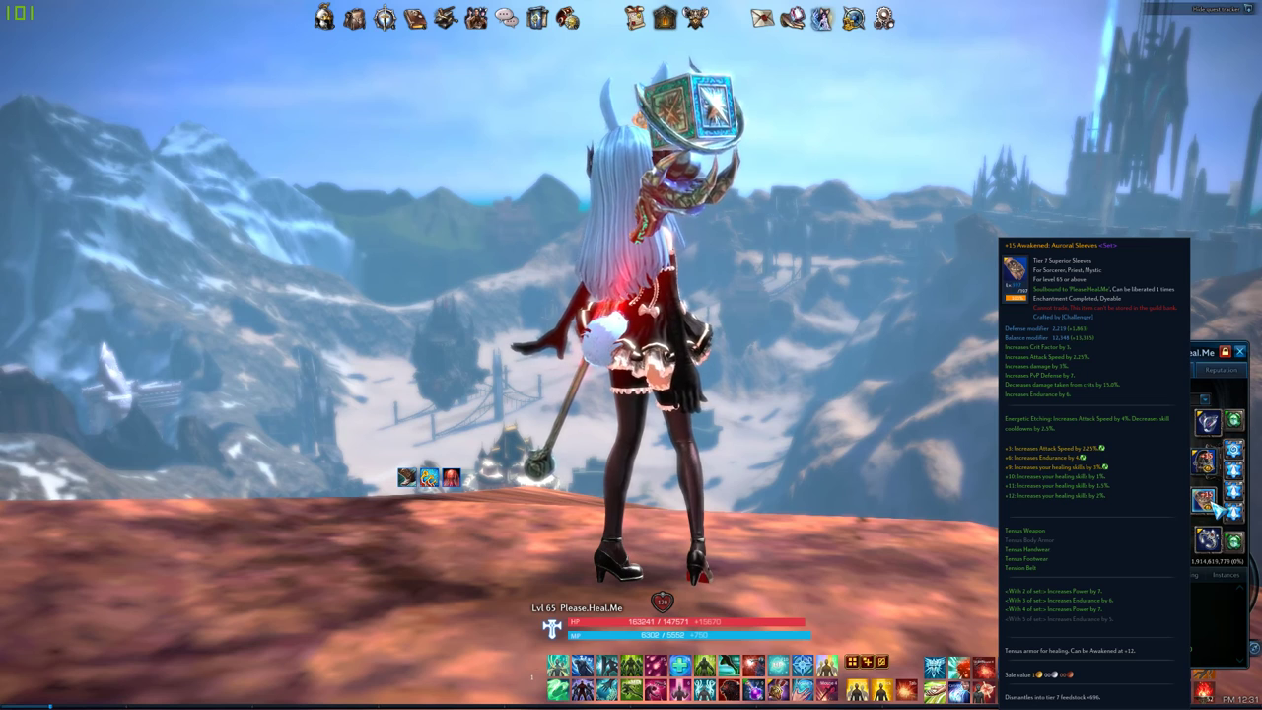
key("alt+Tab")
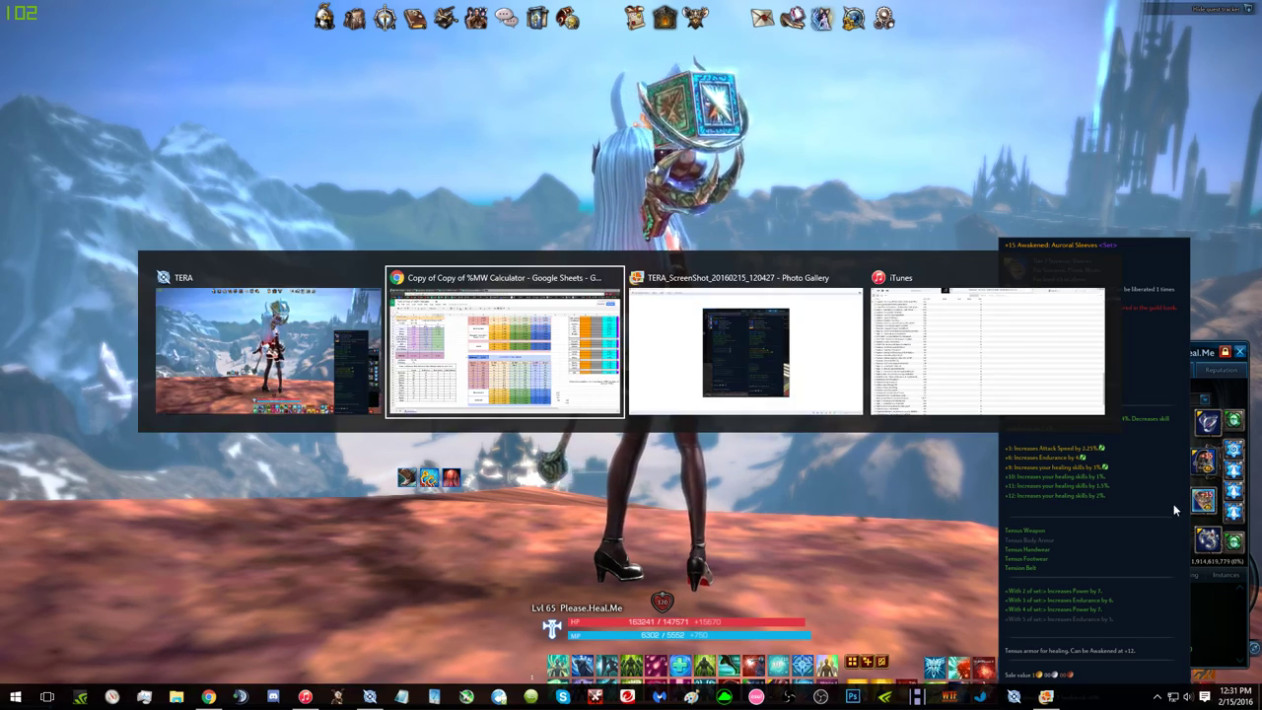
left_click(352, 333)
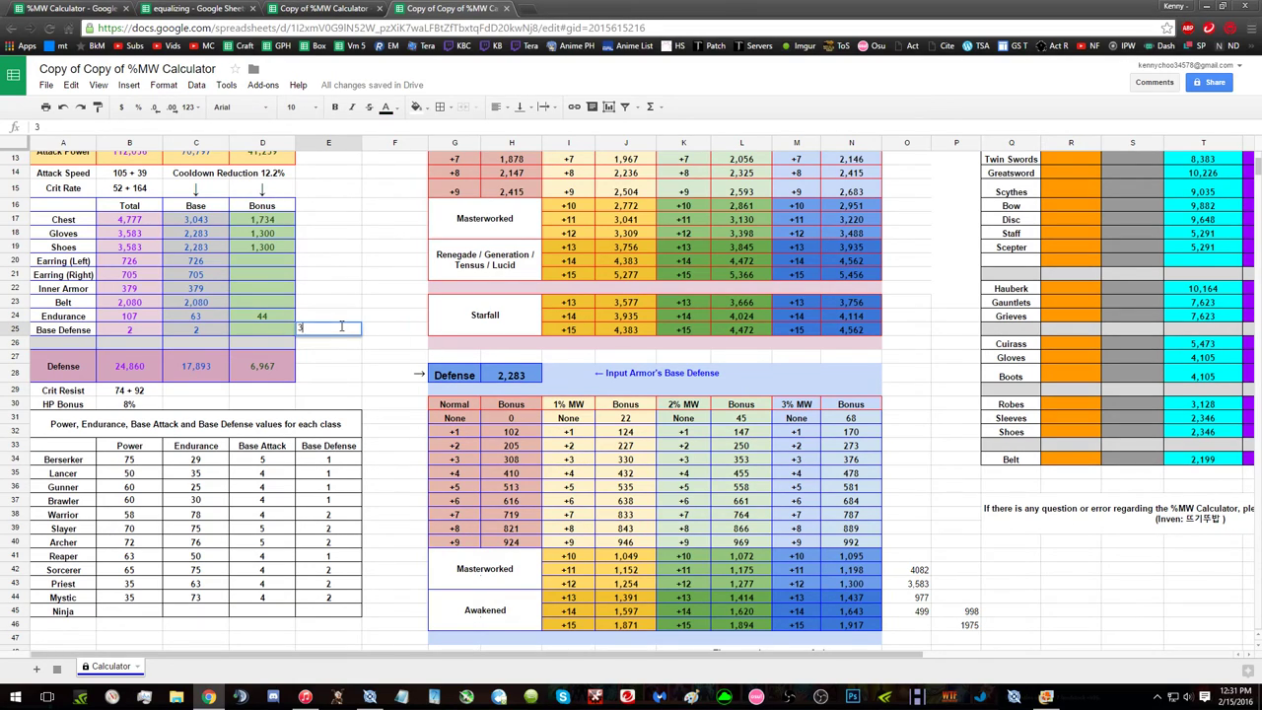
Step: Read the endurance effects on the equipped Sunweaver Robe and Farbit Slippers in TERA
key("alt+Tab")
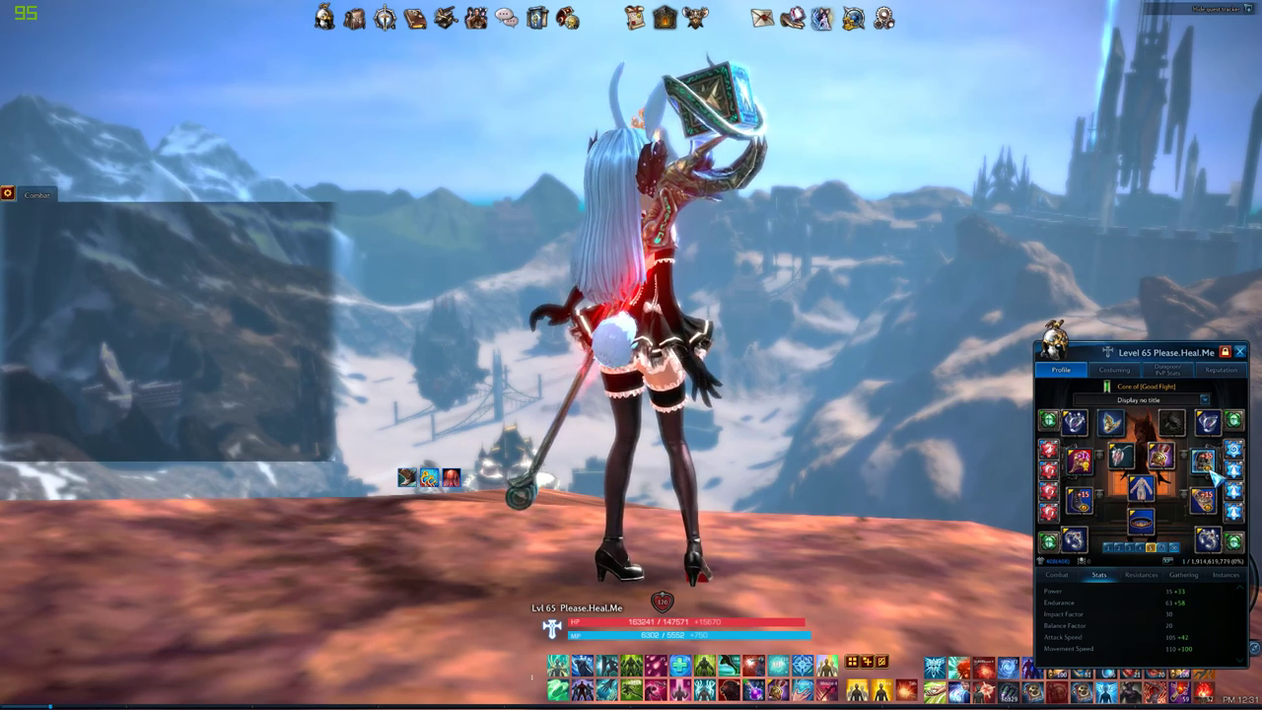
mouse_move(1211, 470)
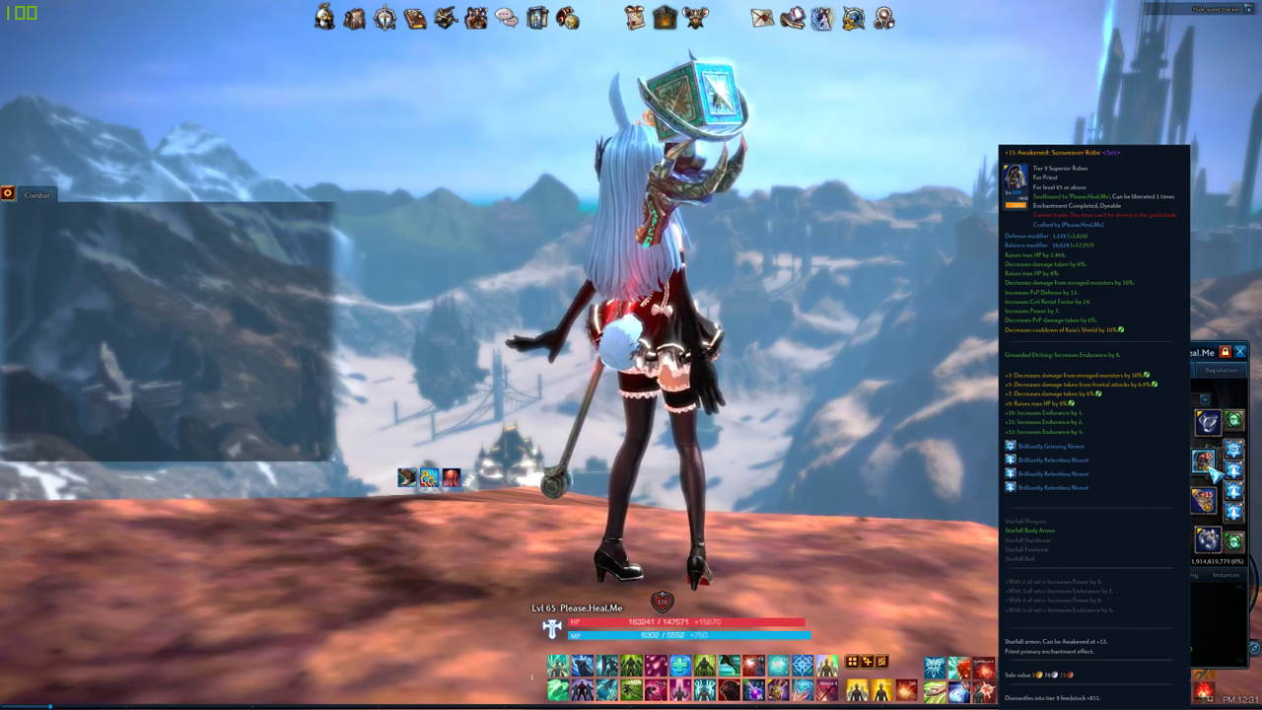
mouse_move(1082, 506)
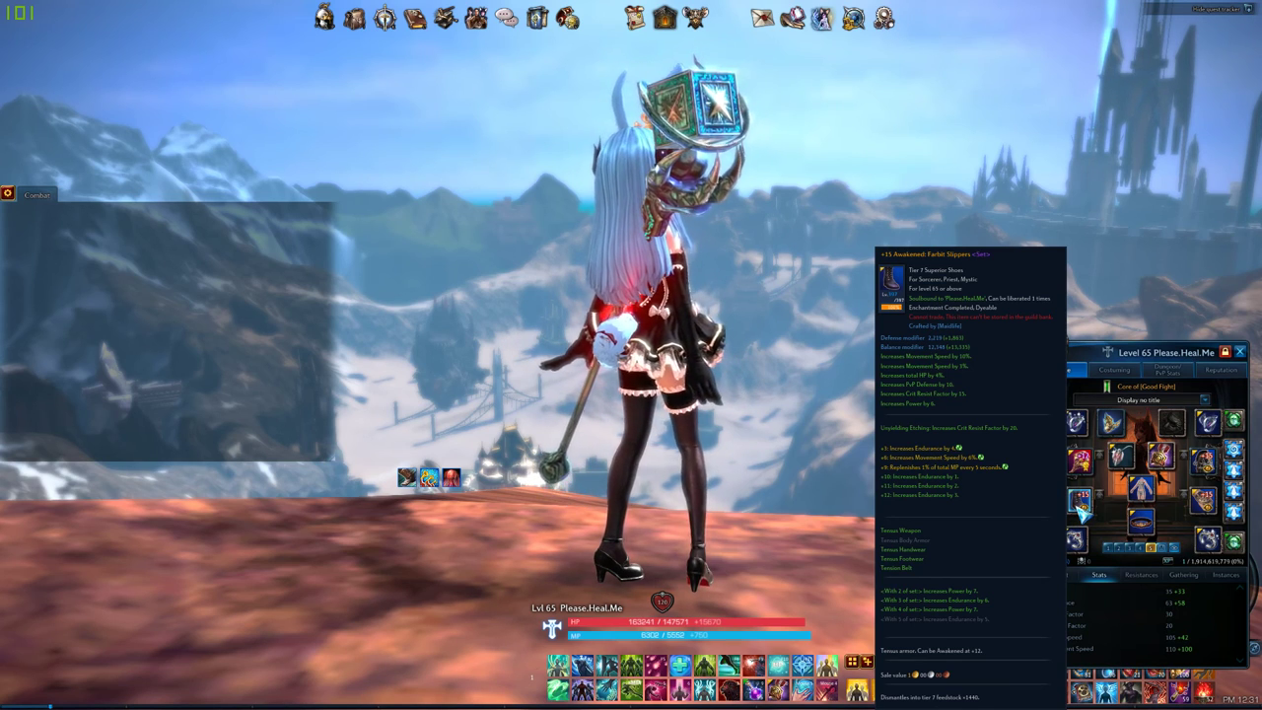
Step: Switch to Photo Gallery and read the endurance effects in the item screenshots of the Rigrunner Shoes, Masterwork Lateen Robe and Downhaul Sleeves
key("alt+Tab")
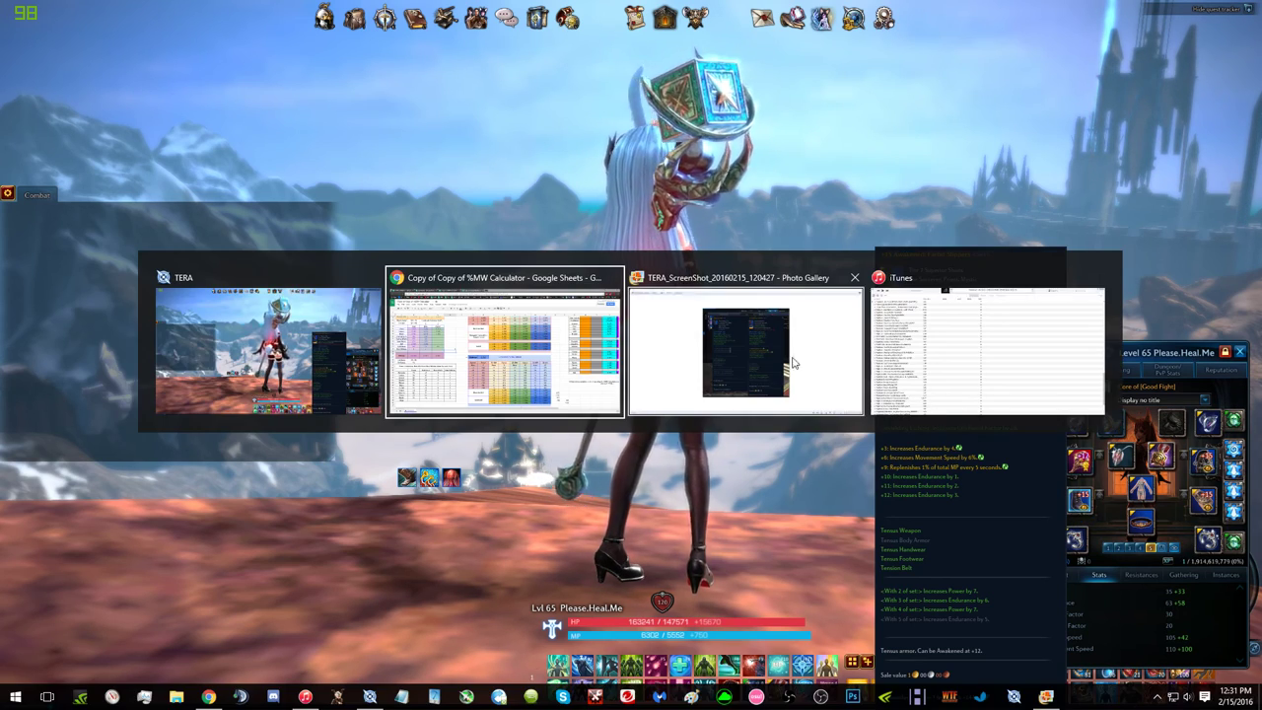
left_click(773, 350)
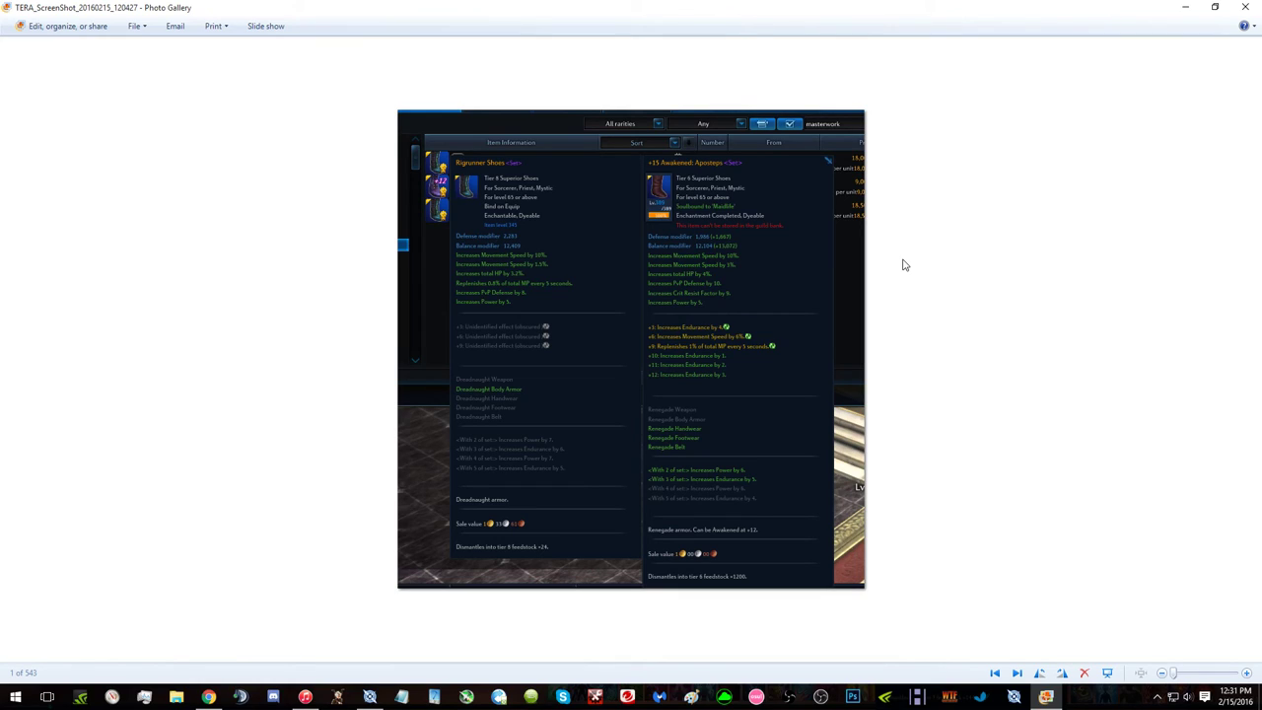
key("Left")
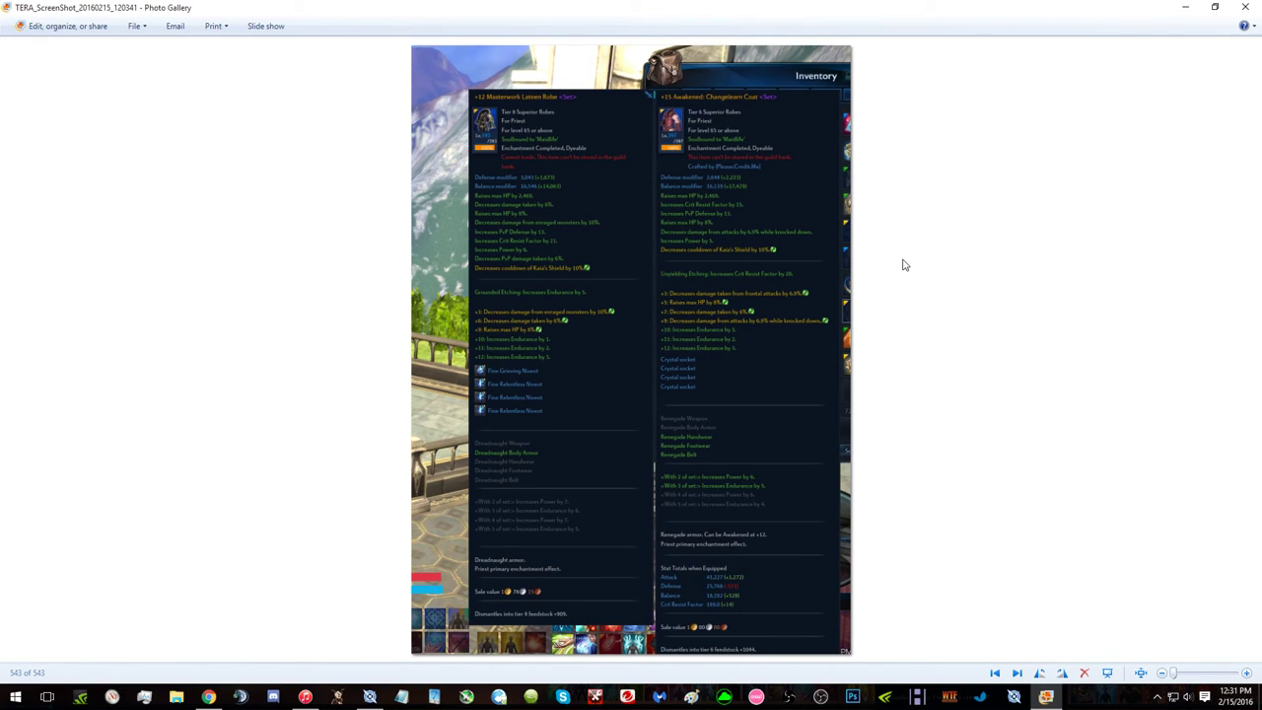
key("Left")
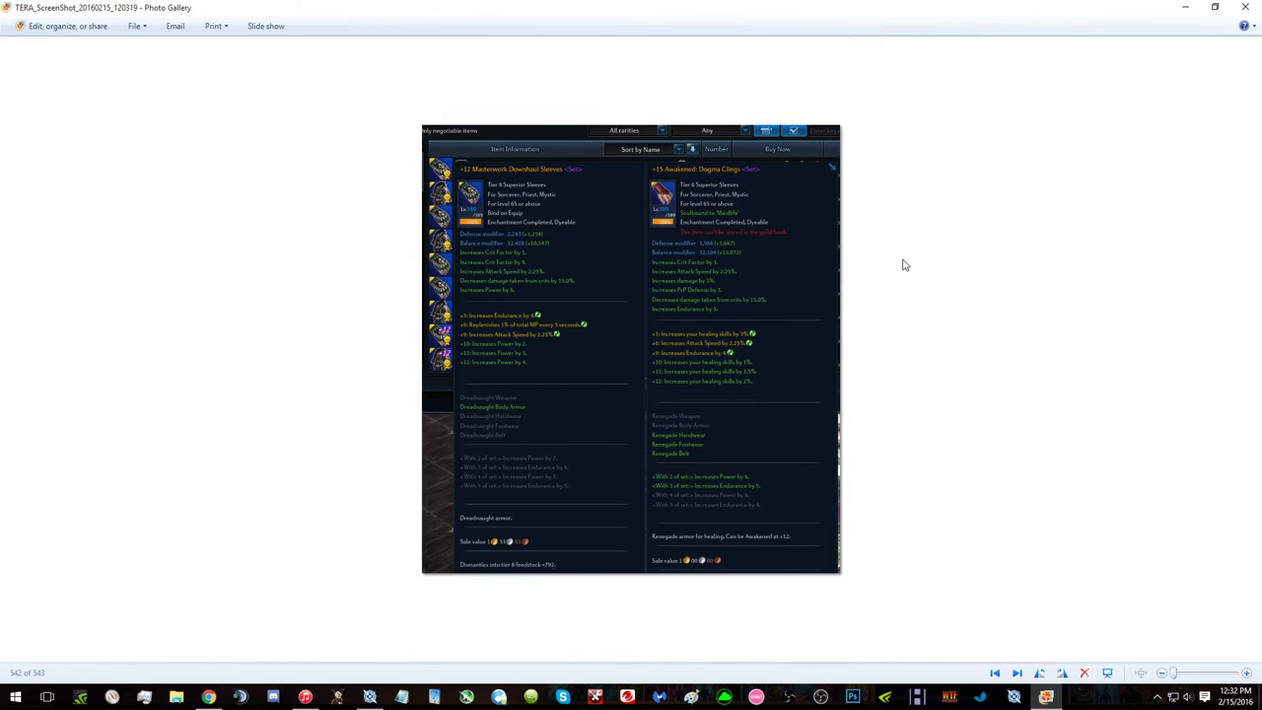
key("Right")
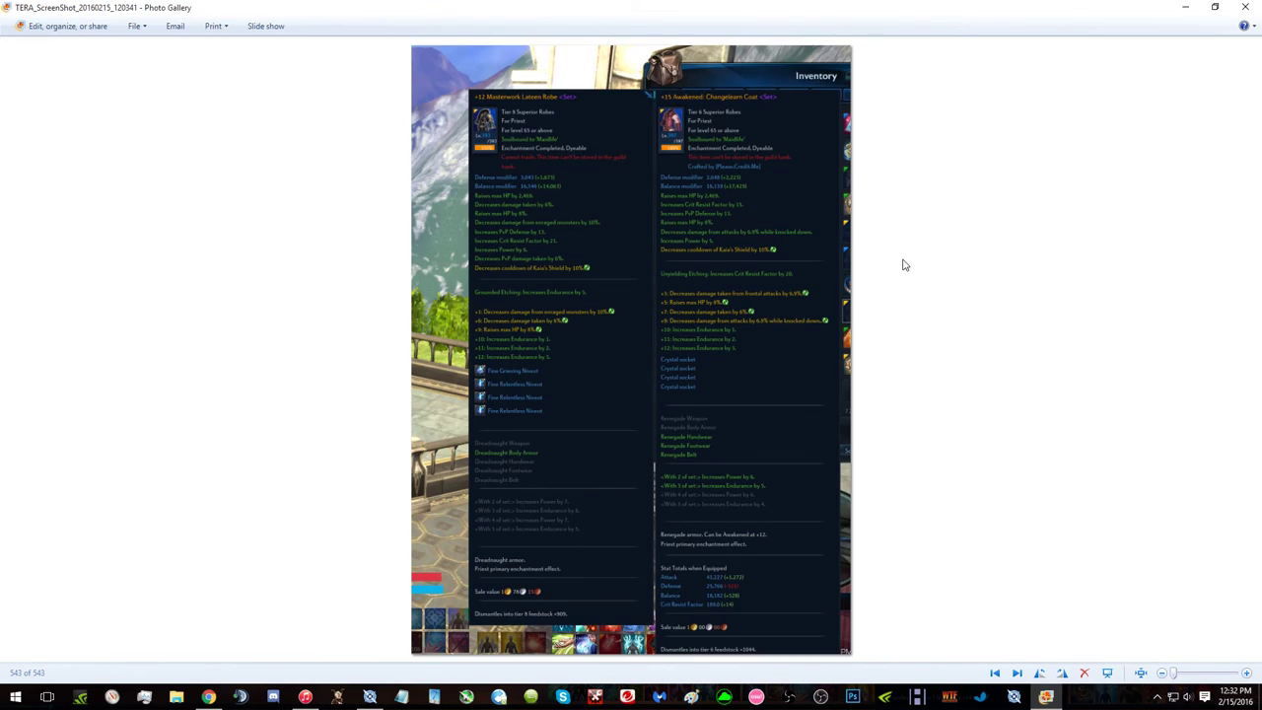
key("Right")
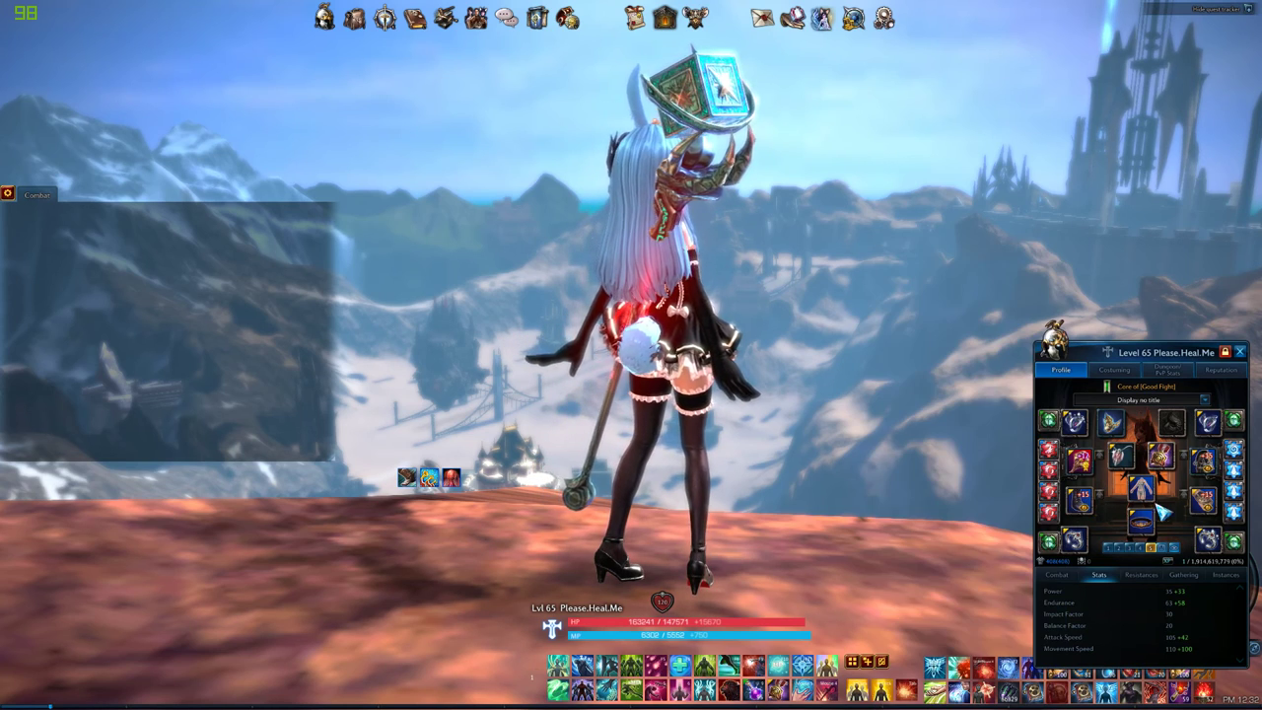
Step: Inspect the endurance effects on the equipped Pinnace Ring and Argosy Ring in TERA
mouse_move(1203, 504)
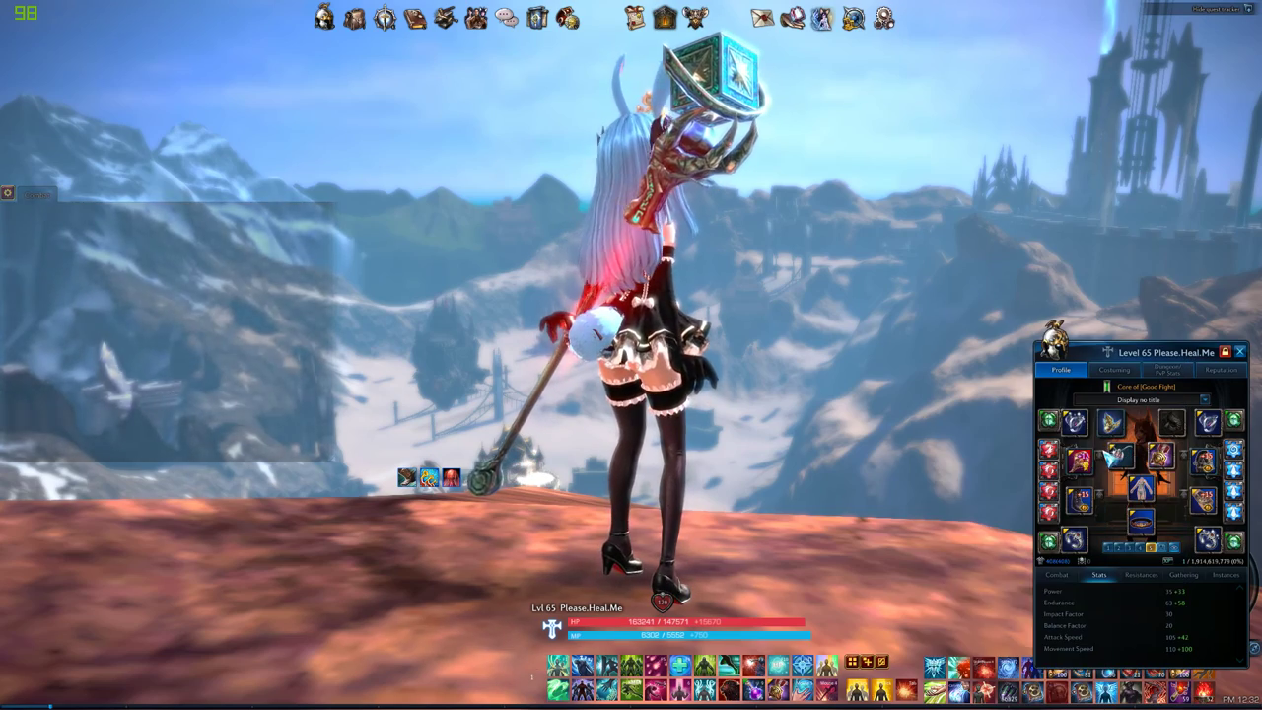
mouse_move(1089, 464)
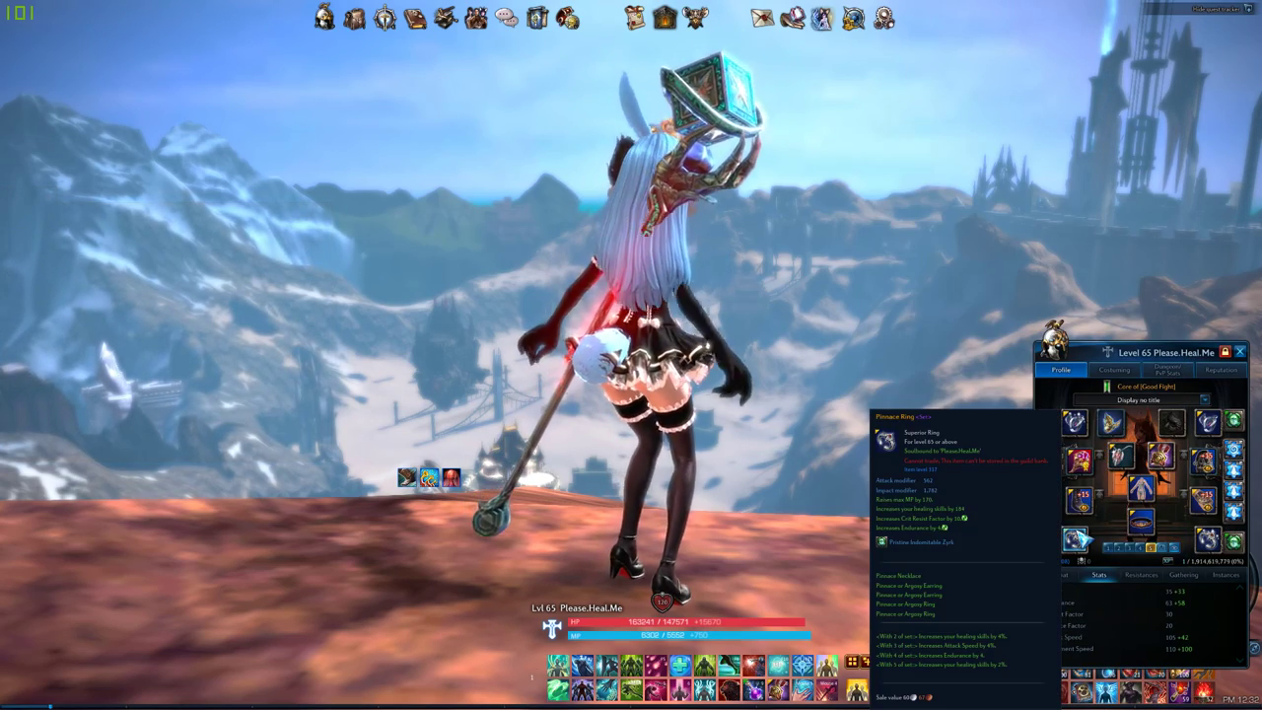
mouse_move(1213, 540)
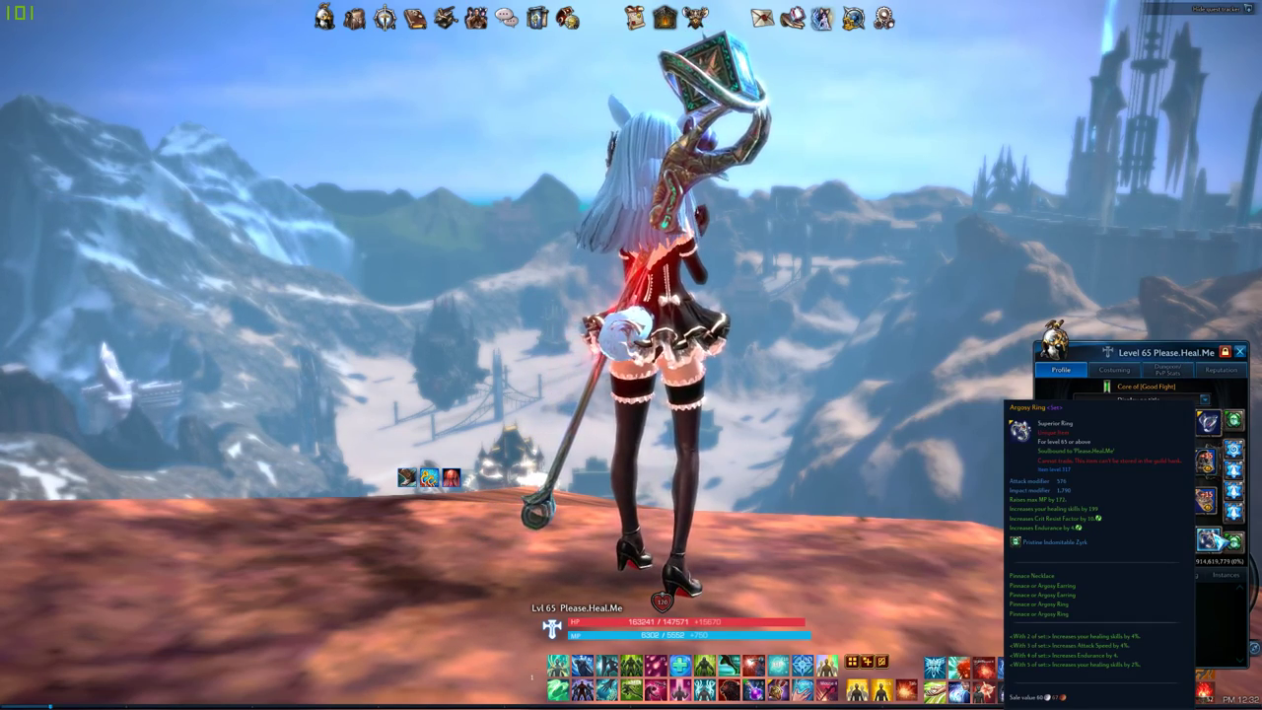
mouse_move(1095, 610)
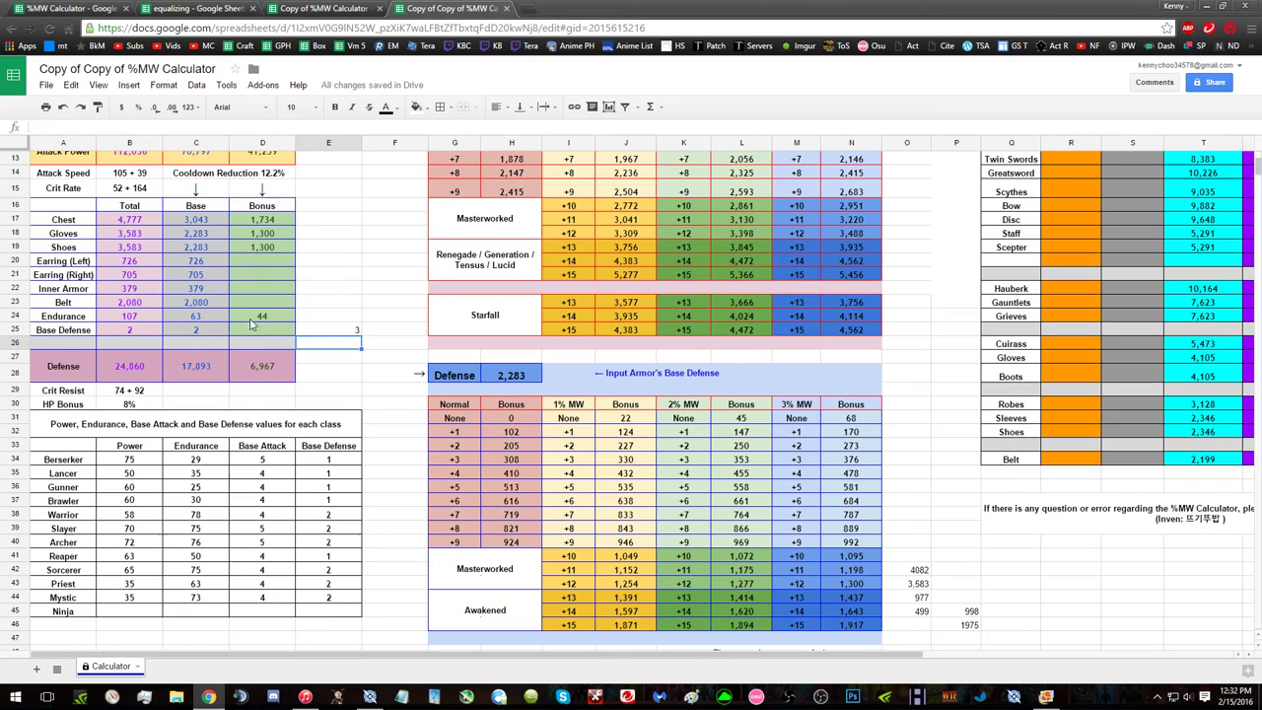
Step: In the calculator sheet, set the Endurance row's bonus to 39 and clear the note in cell E25
left_click(258, 317)
type("39")
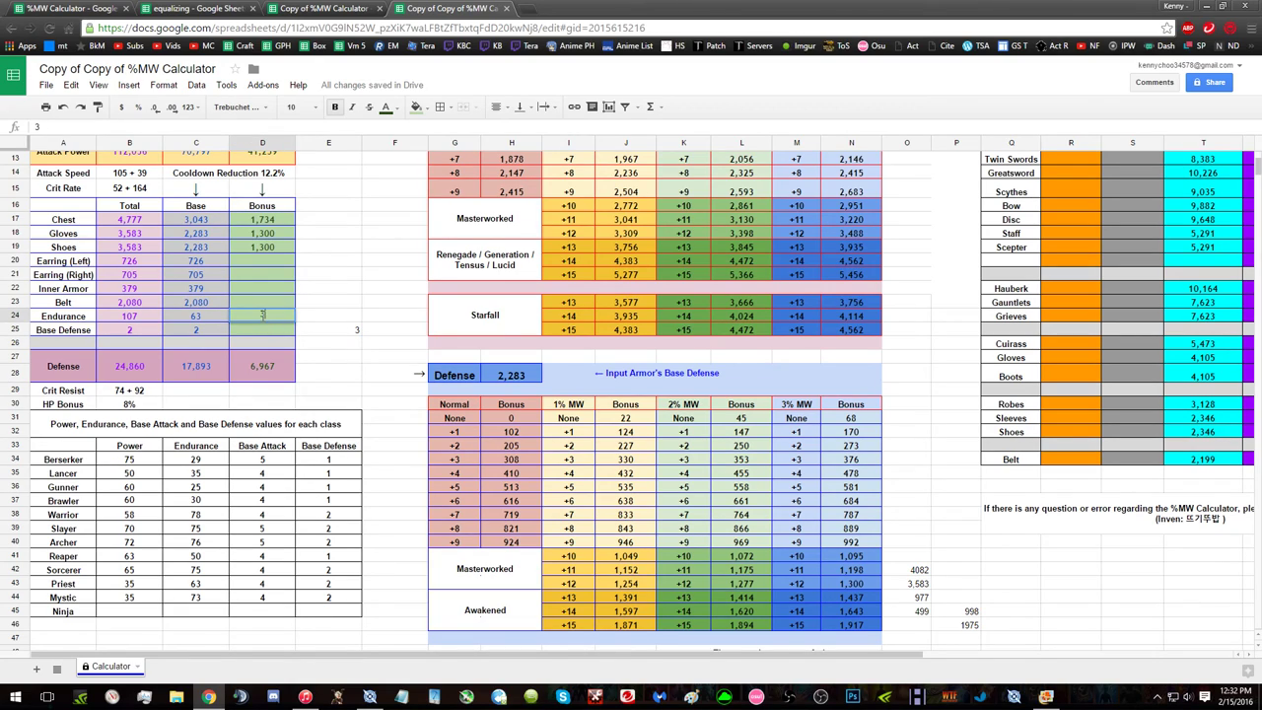
key("Return")
left_click(341, 325)
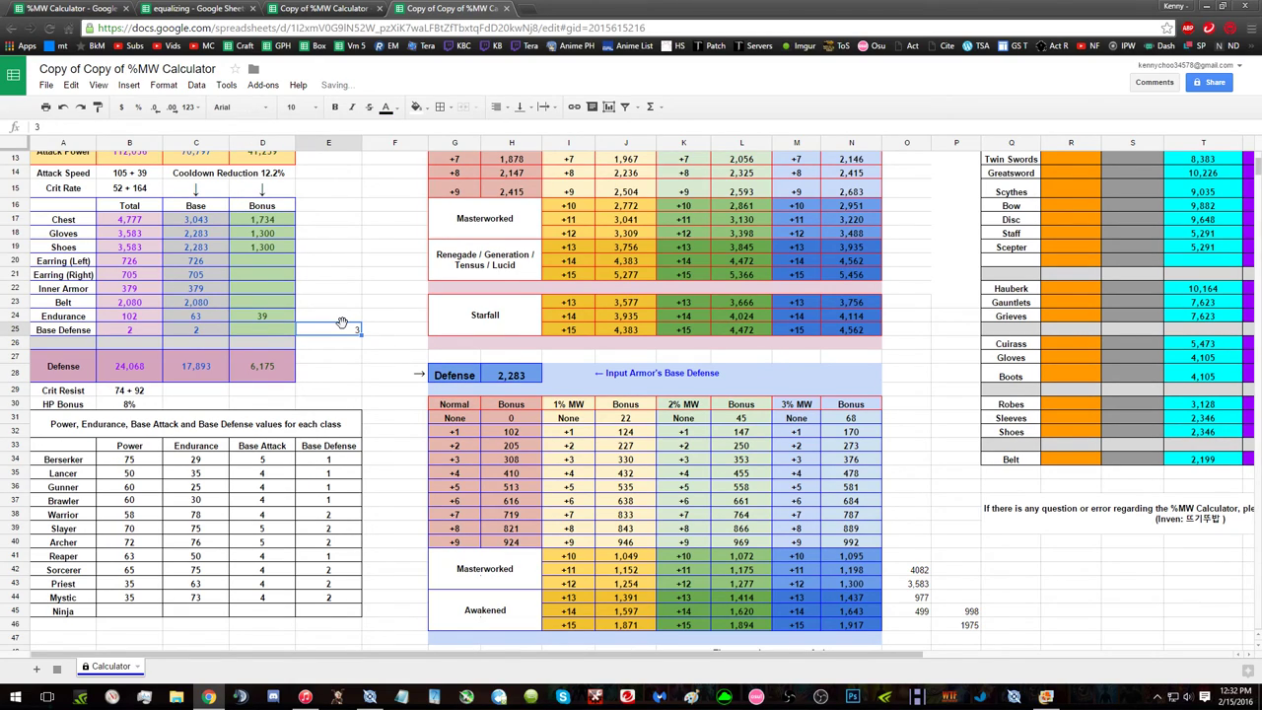
left_click(332, 290)
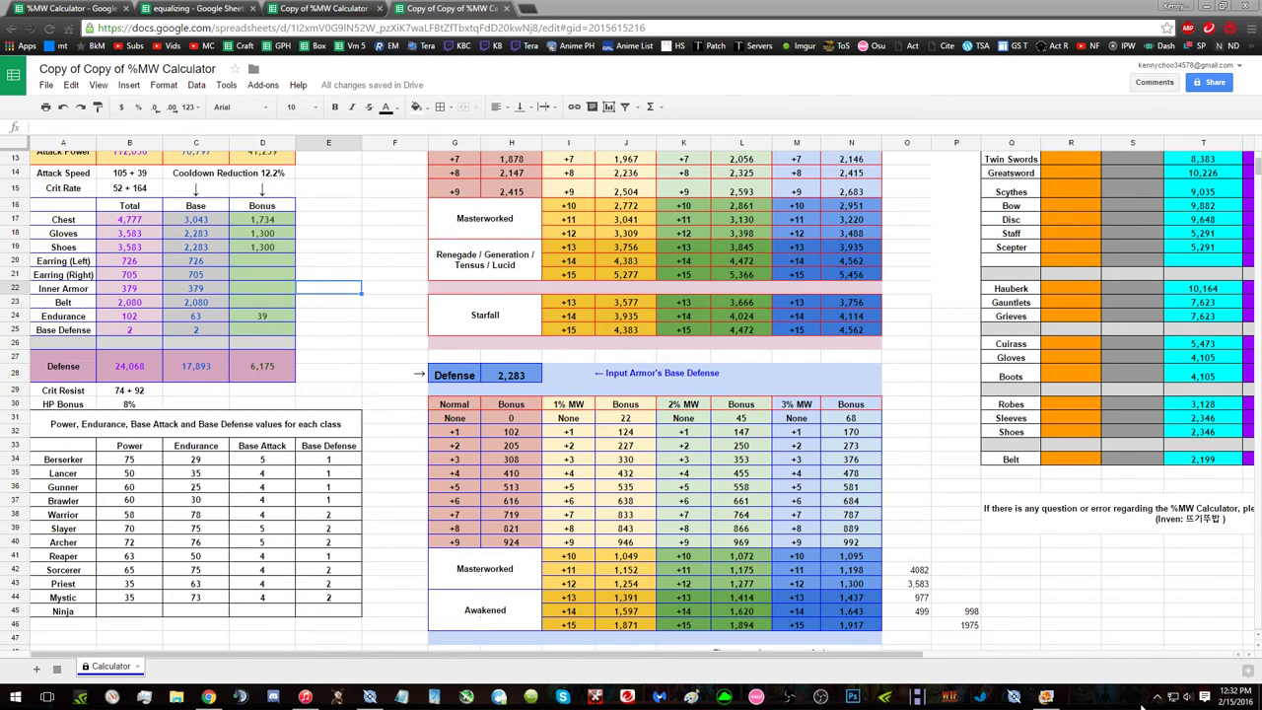
Step: Compare the endurance effects in the Rigrunner Shoes screenshot in Photo Gallery with those on the equipped Farbit Slippers in TERA
key("alt+Tab")
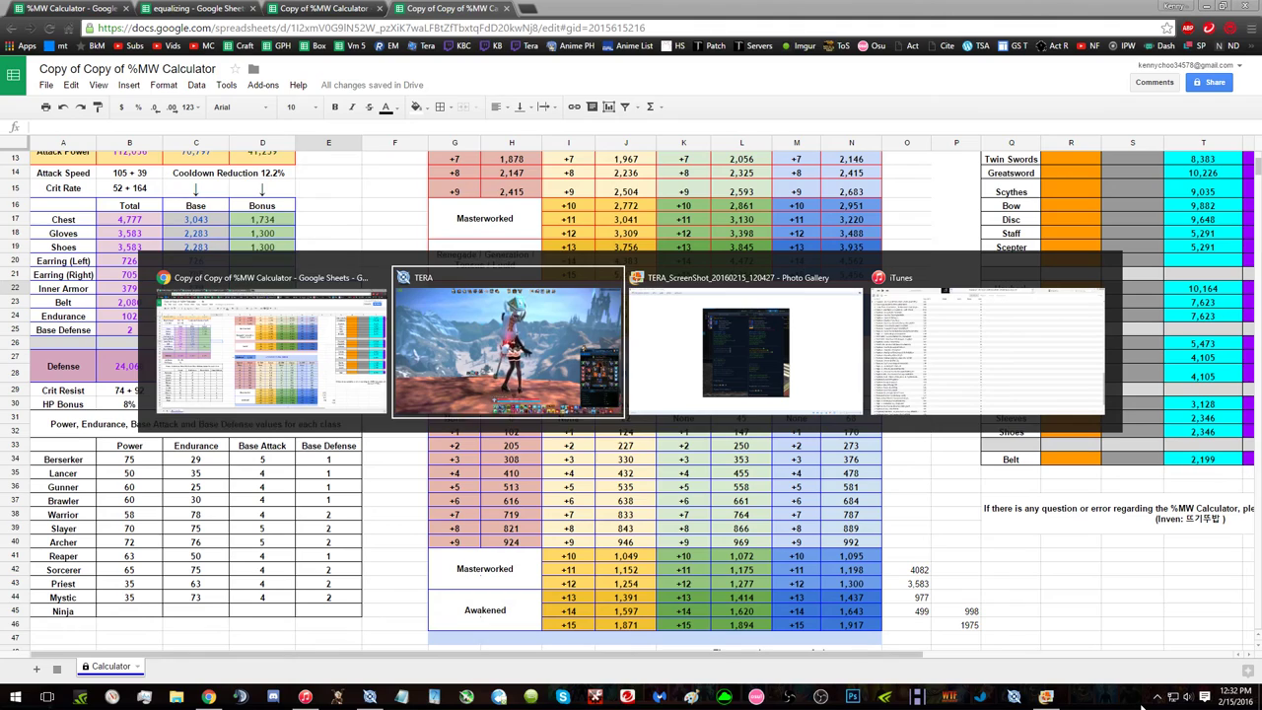
key("alt+Tab")
key("alt+Tab")
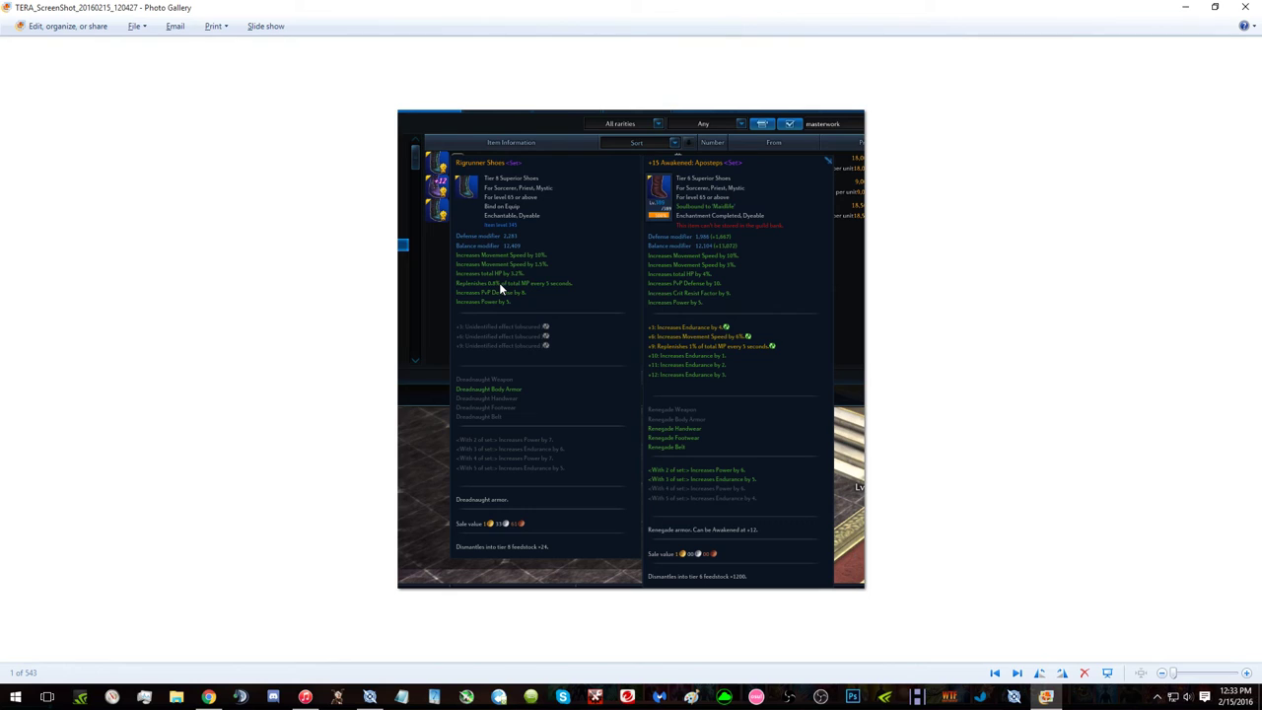
key("alt+Tab")
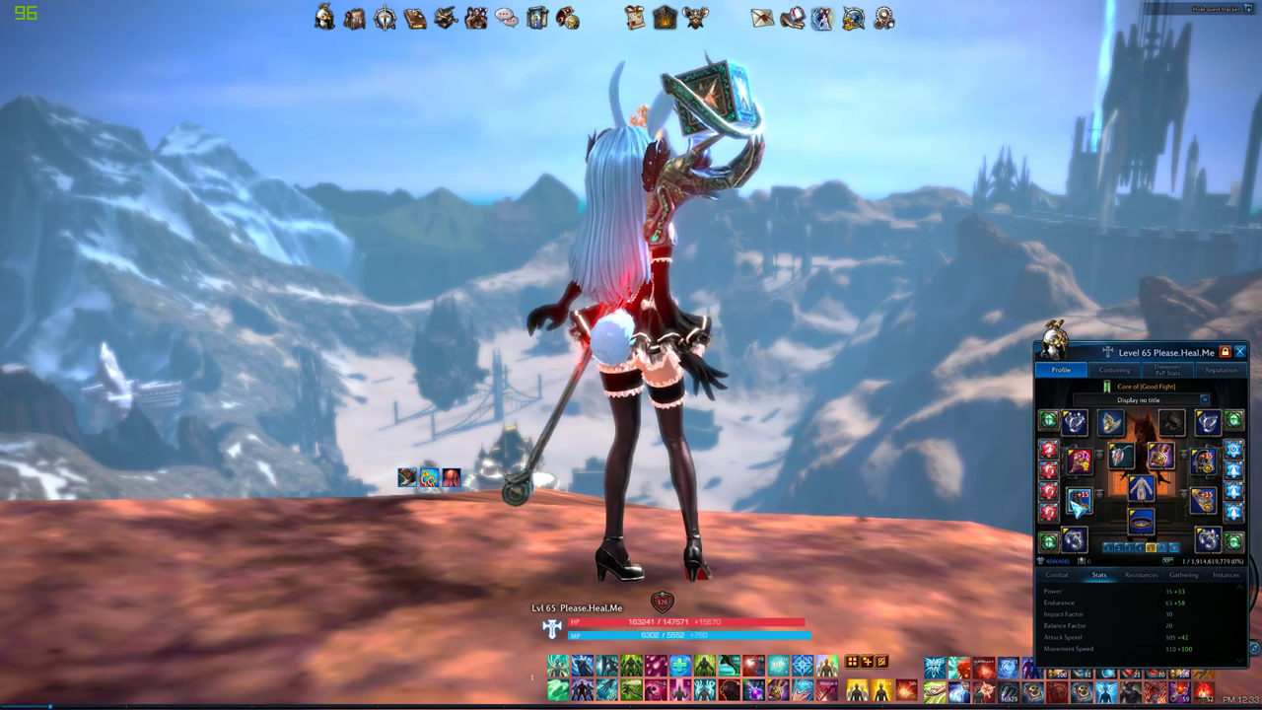
mouse_move(1078, 503)
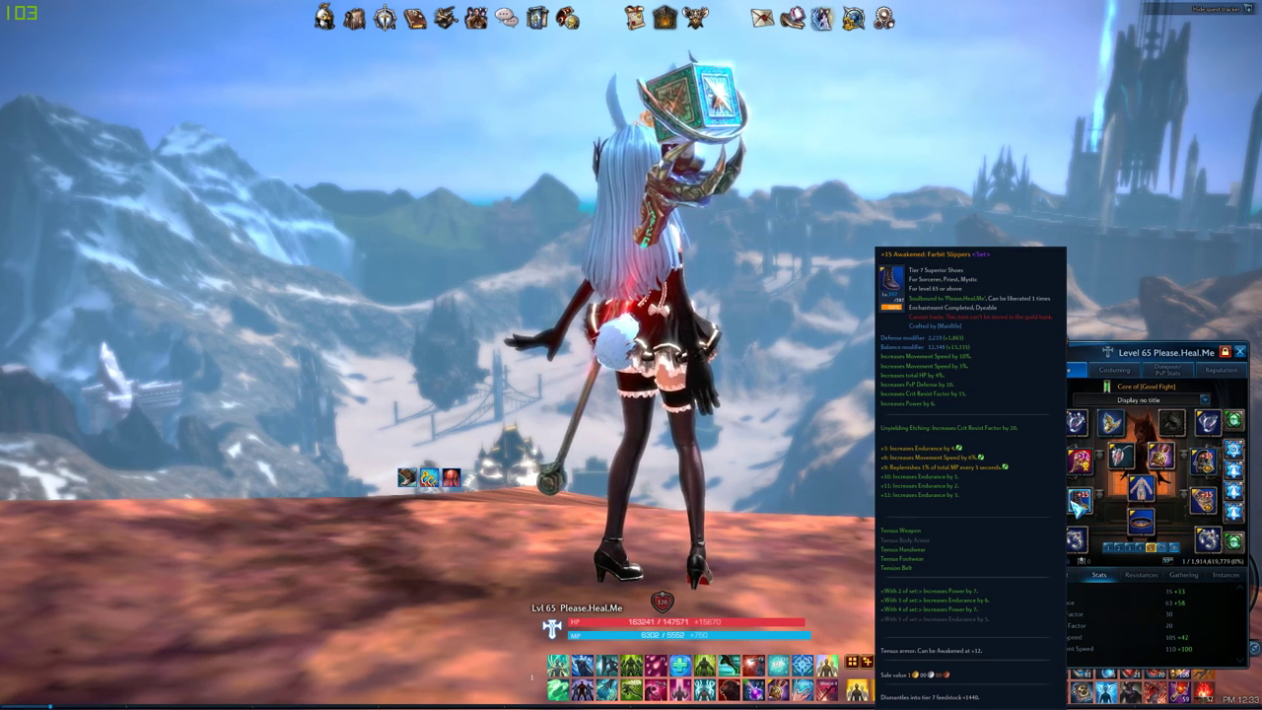
key("alt+Tab")
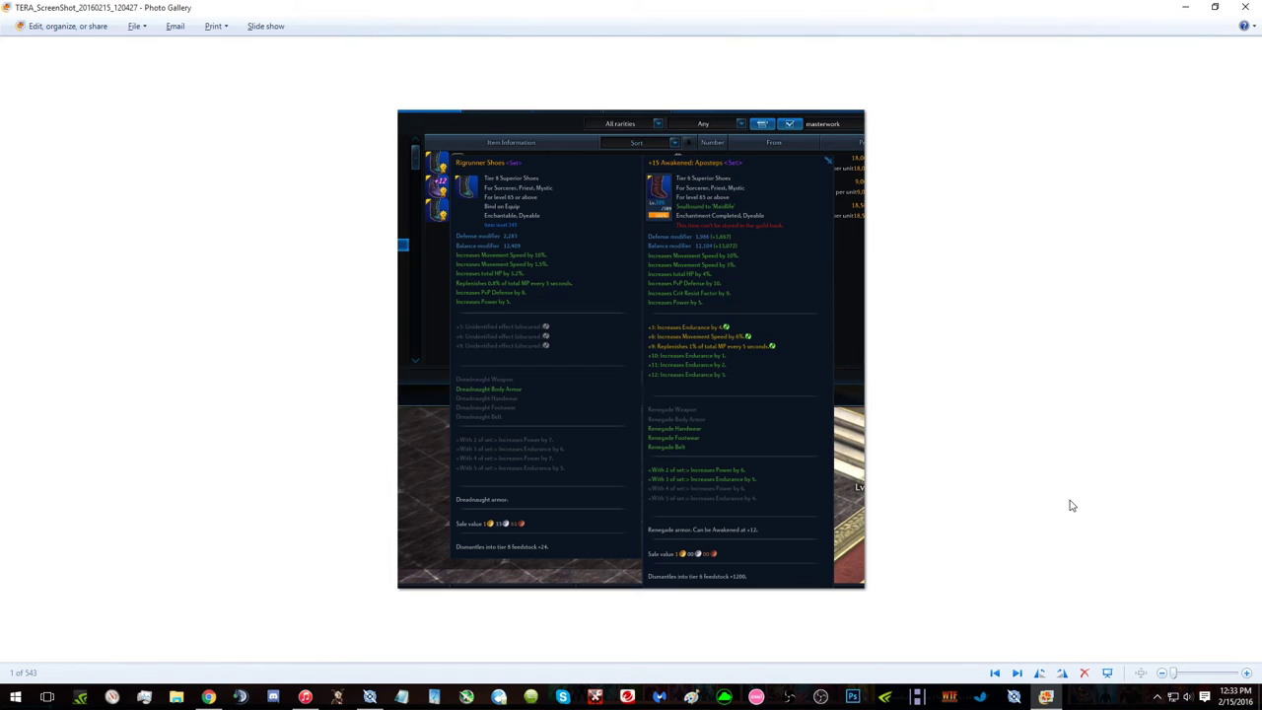
key("alt+Tab")
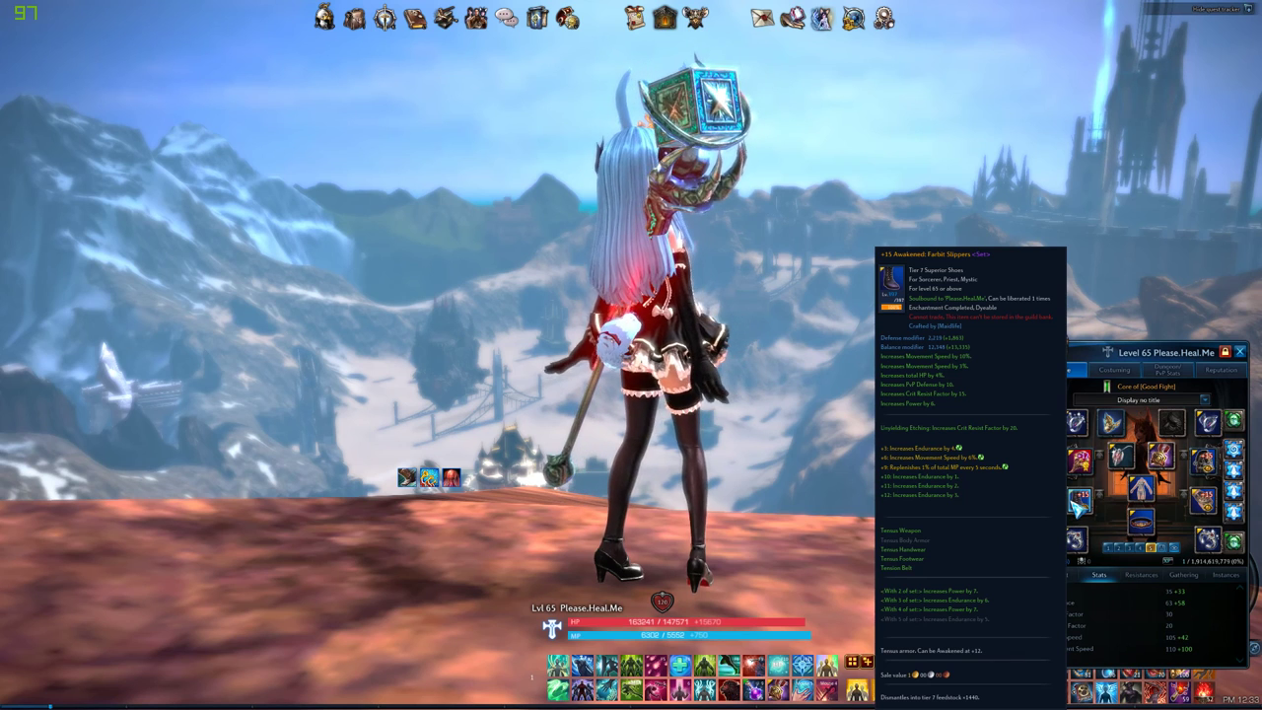
key("alt+Tab")
key("alt+Tab")
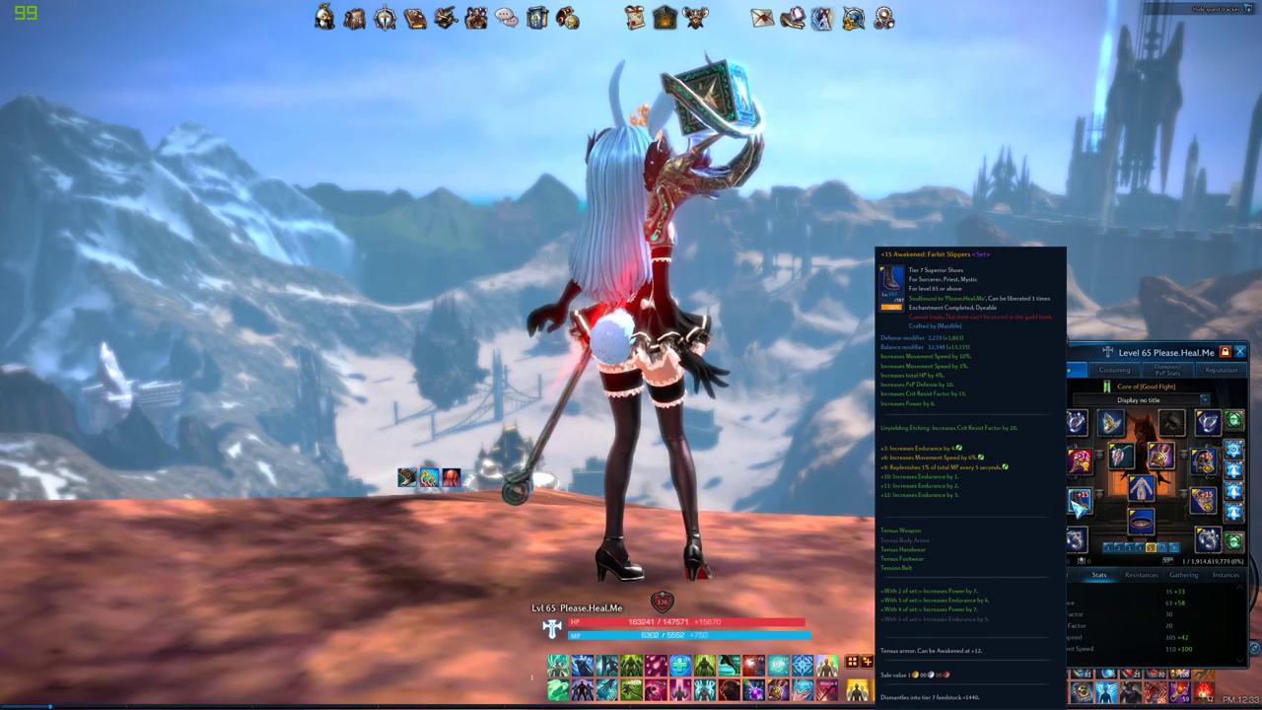
key("alt+Tab")
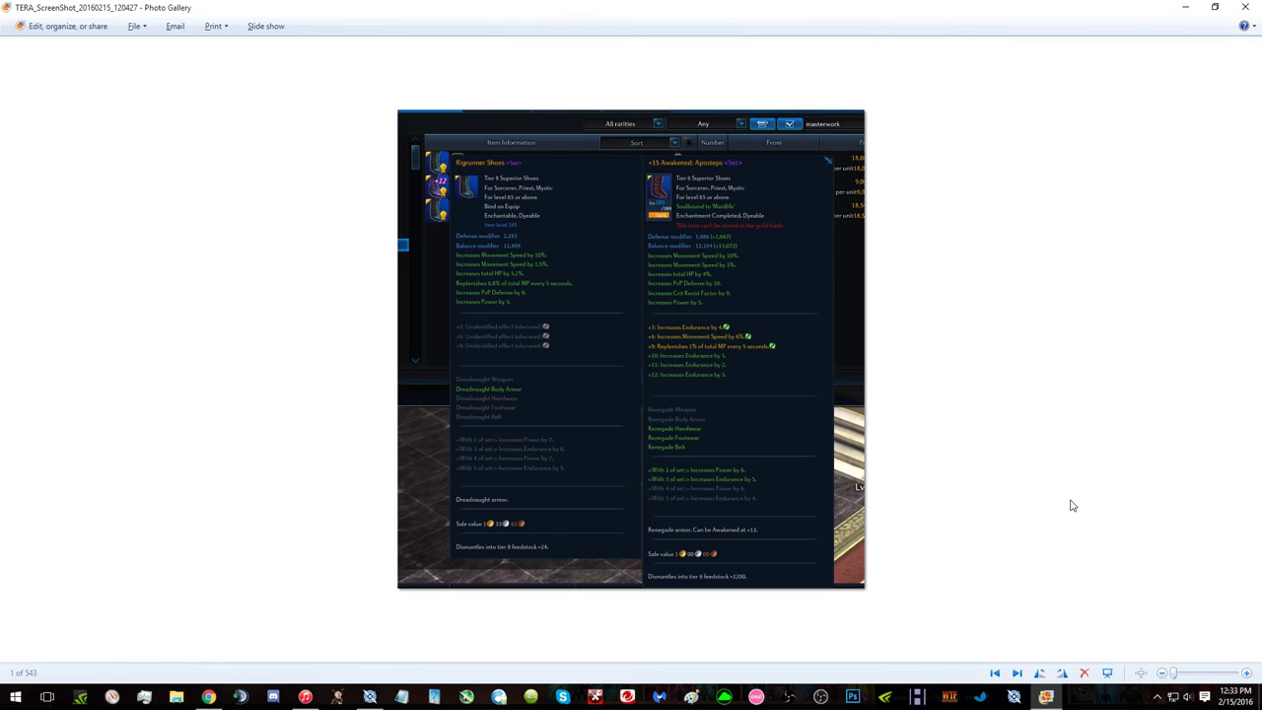
Step: Return to the calculator sheet and start a note with 15 in cell E29
key("alt+Tab")
key("Tab")
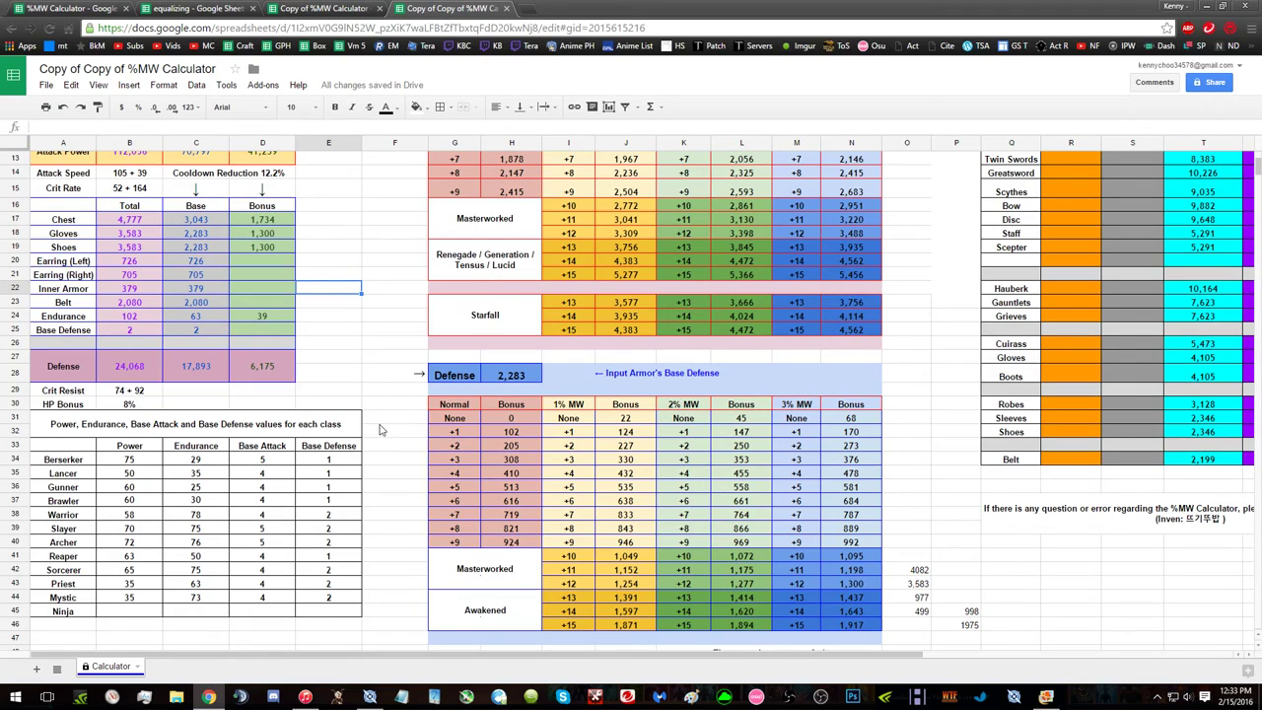
left_click(306, 391)
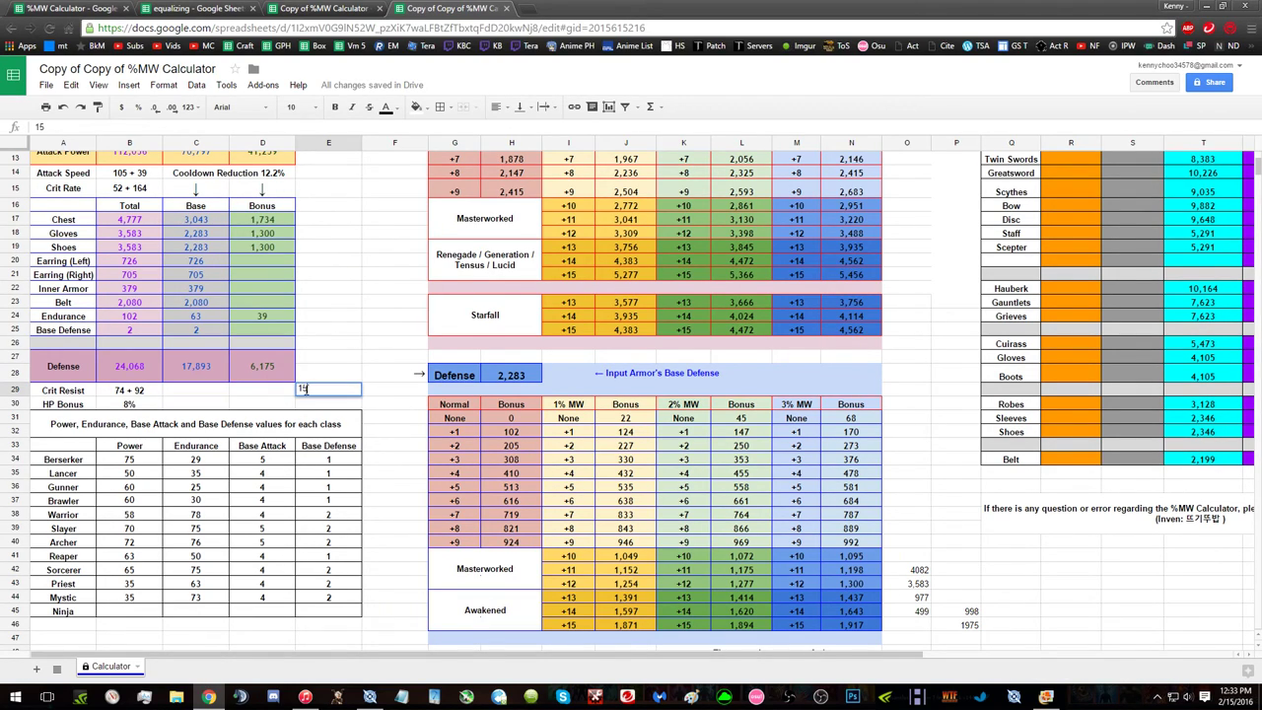
Step: Compare the endurance effects in the Masterwork Lateen Robe screenshot with those on the equipped Sunweaver Robe in TERA
key("alt+Tab")
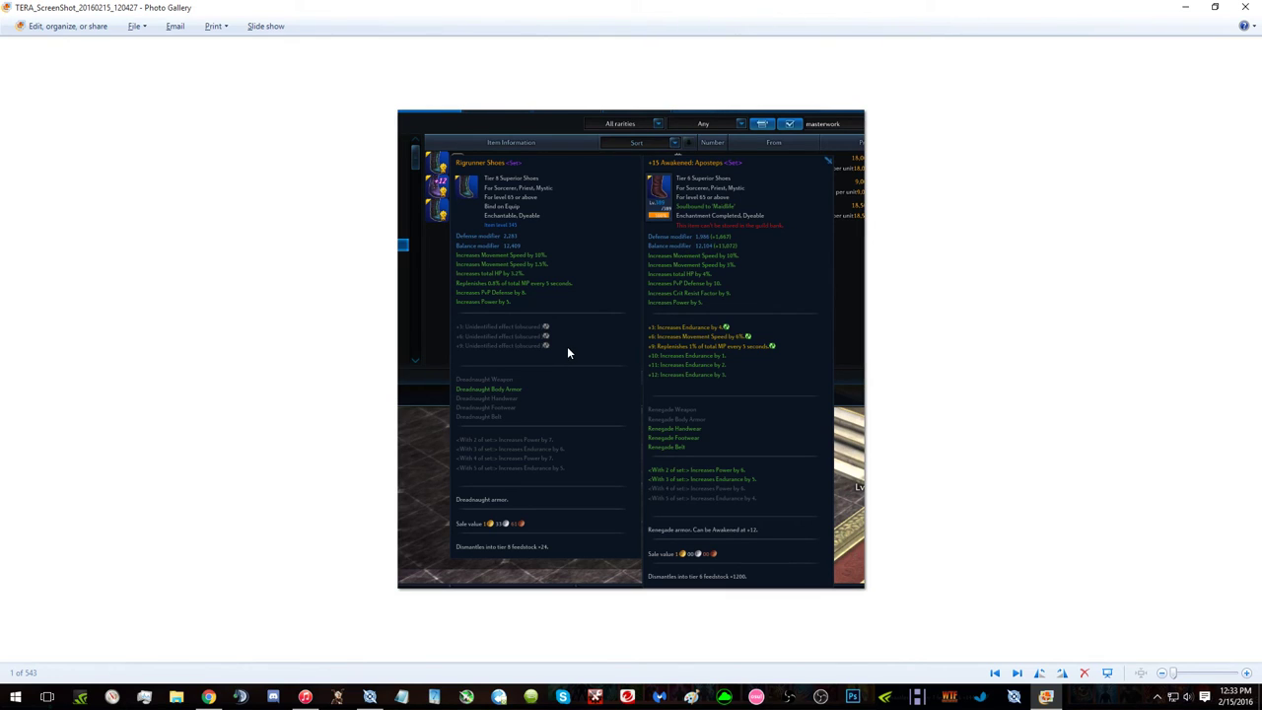
key("Left")
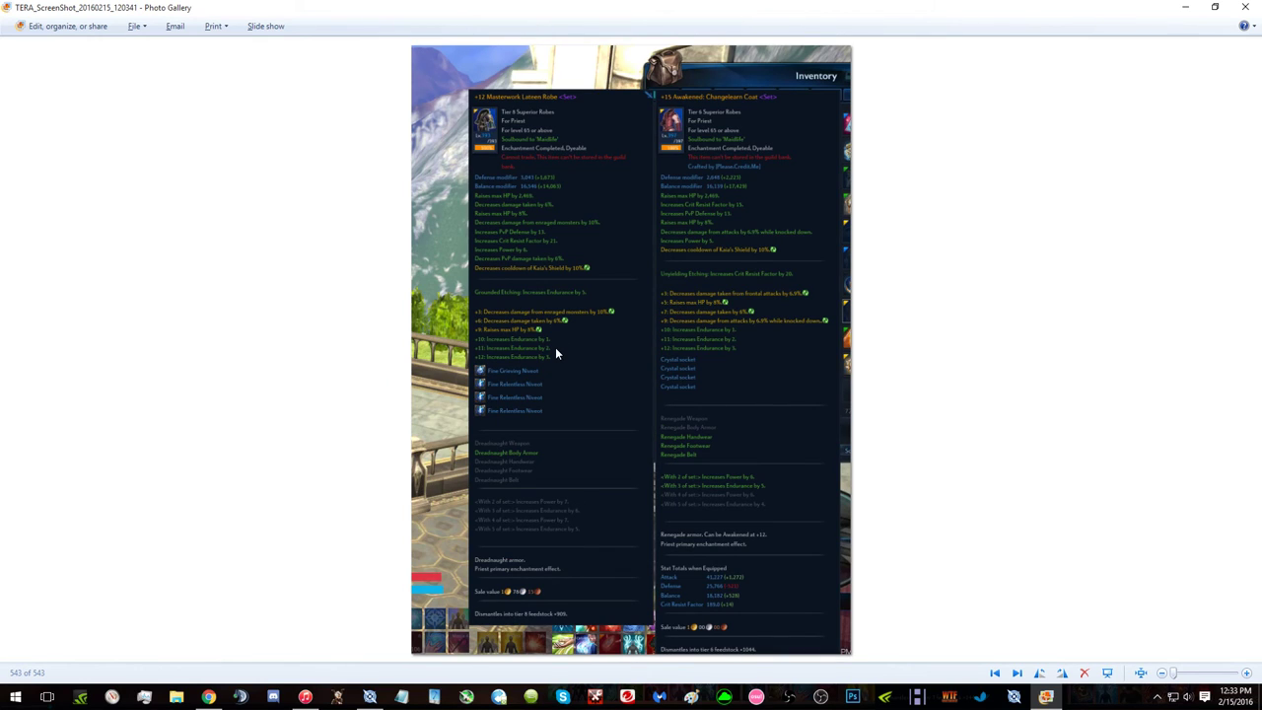
key("alt+Tab")
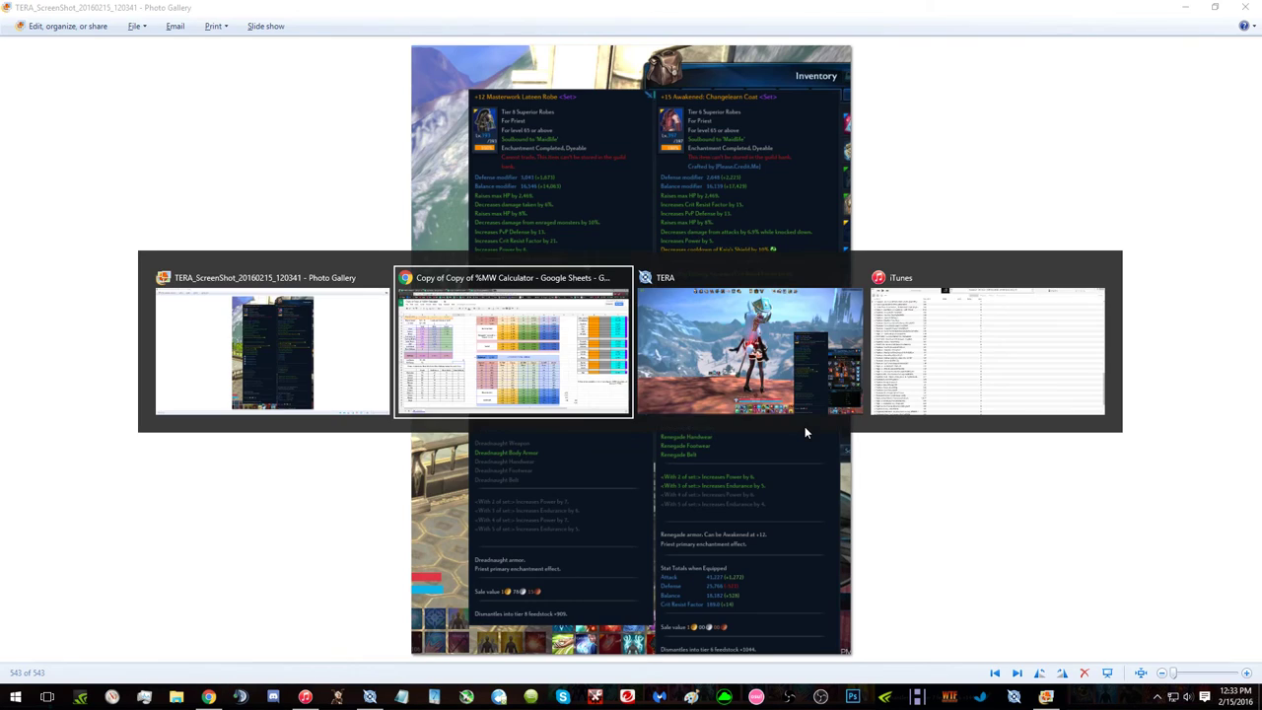
left_click(805, 426)
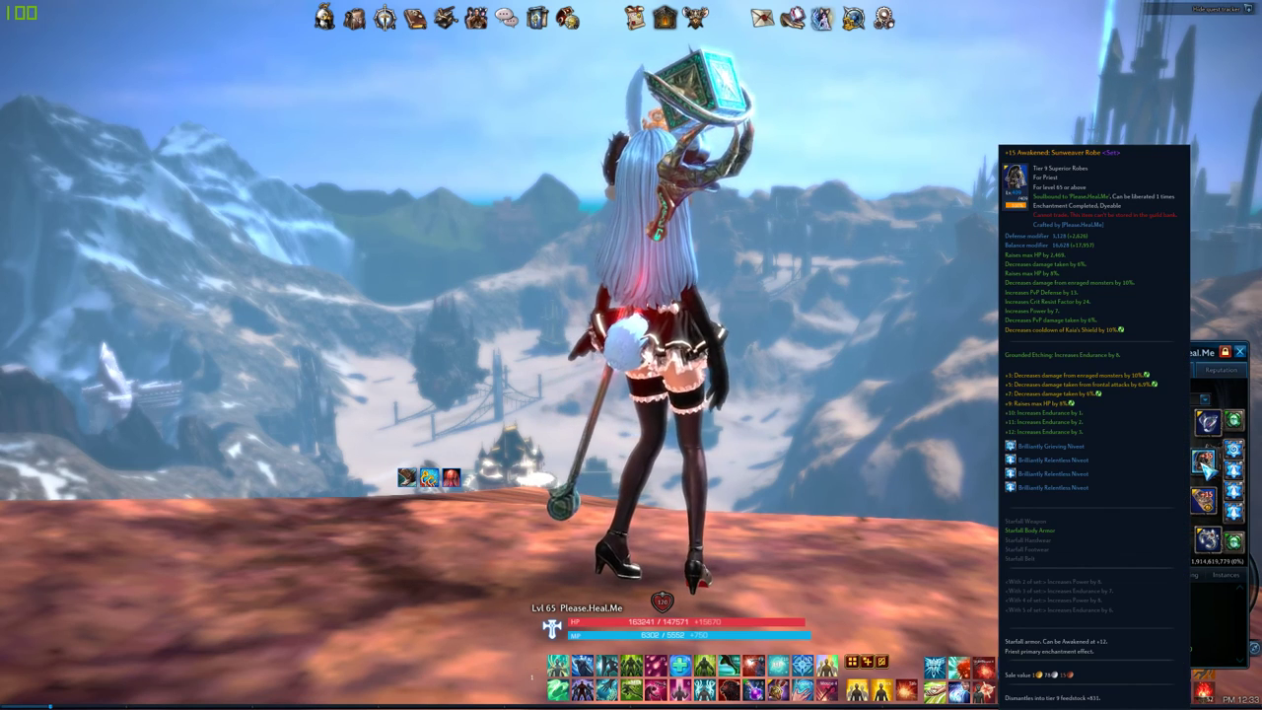
key("alt+Tab")
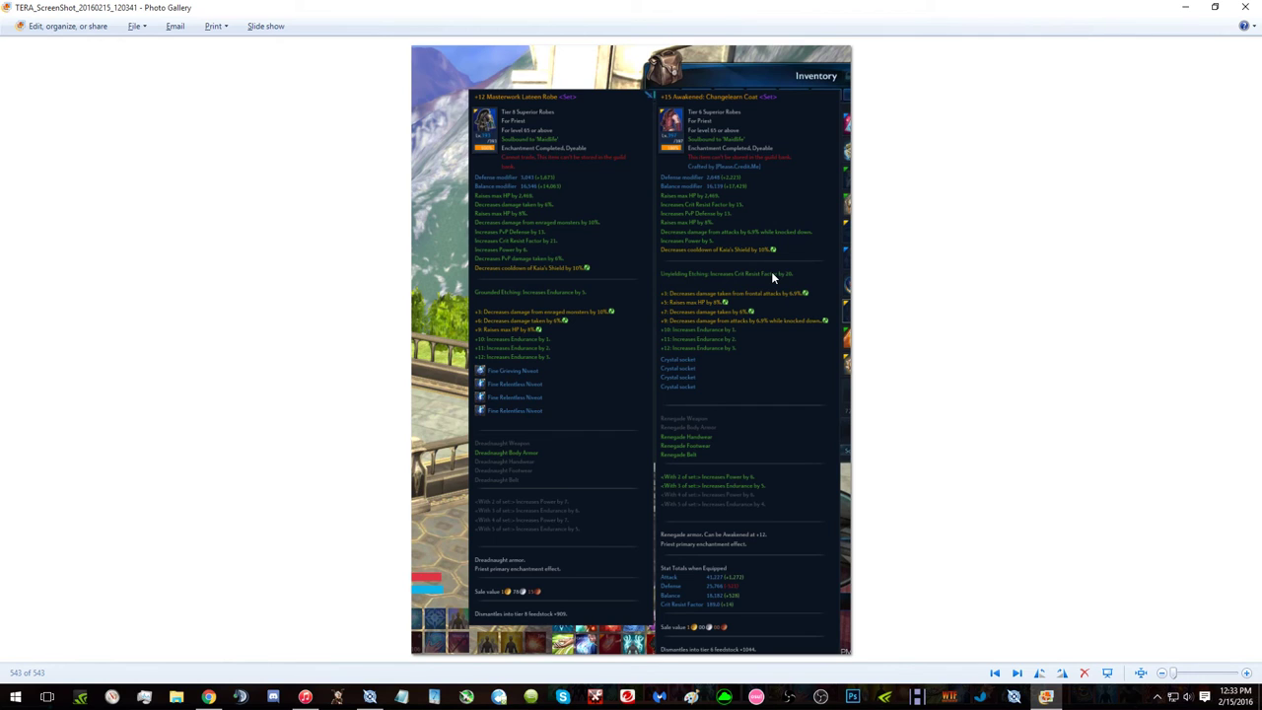
Step: Log out of the current character in TERA to reach the character selection screen
key("alt+Tab")
left_click(884, 17)
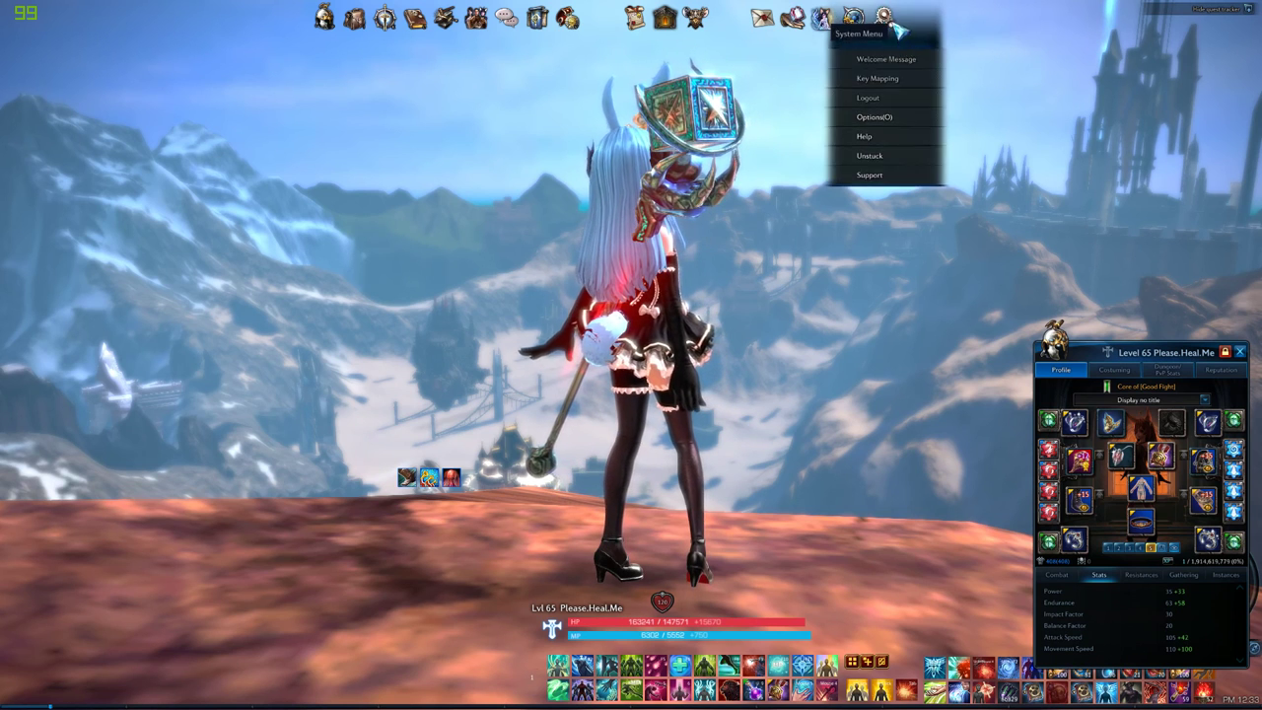
left_click(868, 98)
left_click(613, 398)
Step: Read the endurance effects in the Downhaul Sleeves and Rigrunner Shoes screenshots in Photo Gallery, checking TERA's character selection in between
key("alt+Tab")
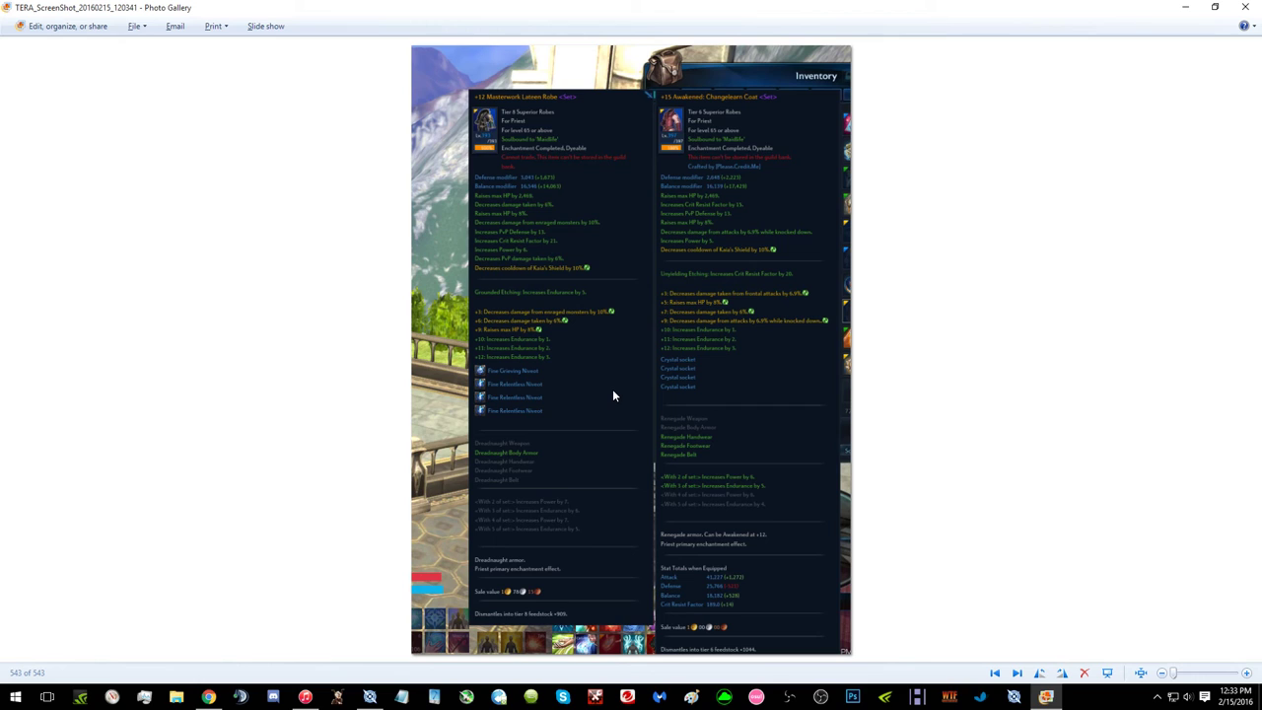
key("Left")
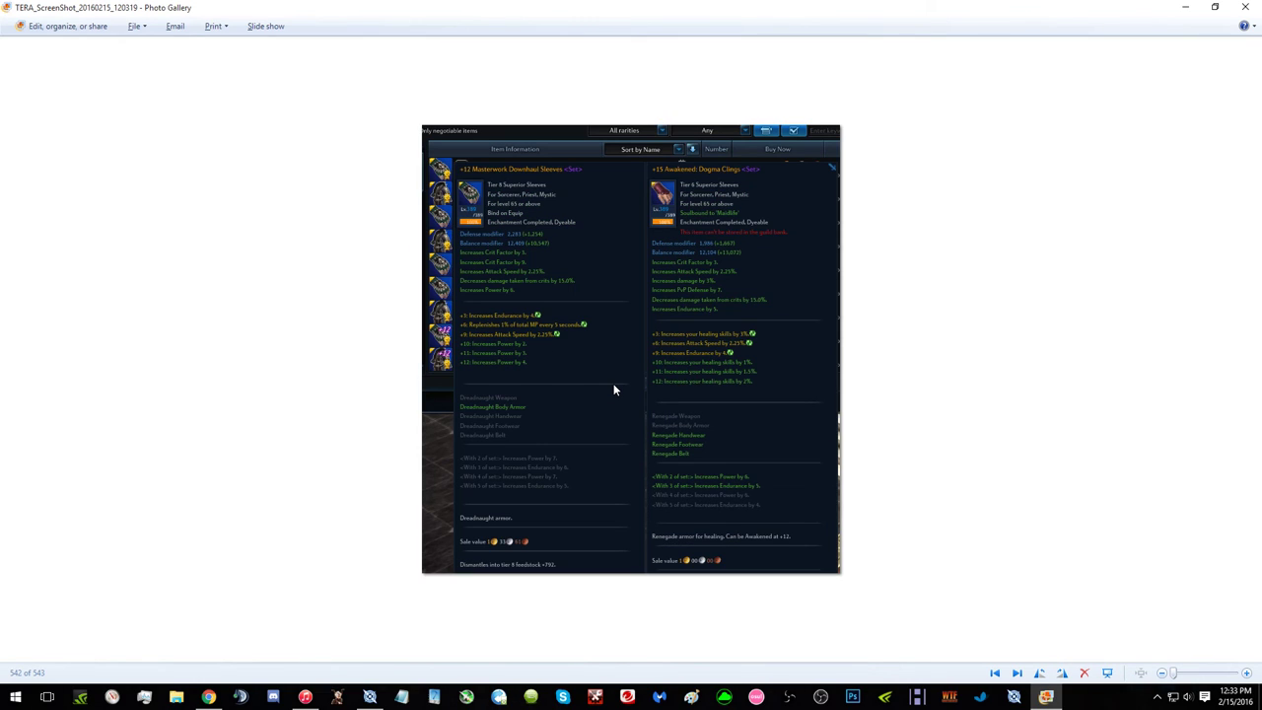
key("alt+Tab")
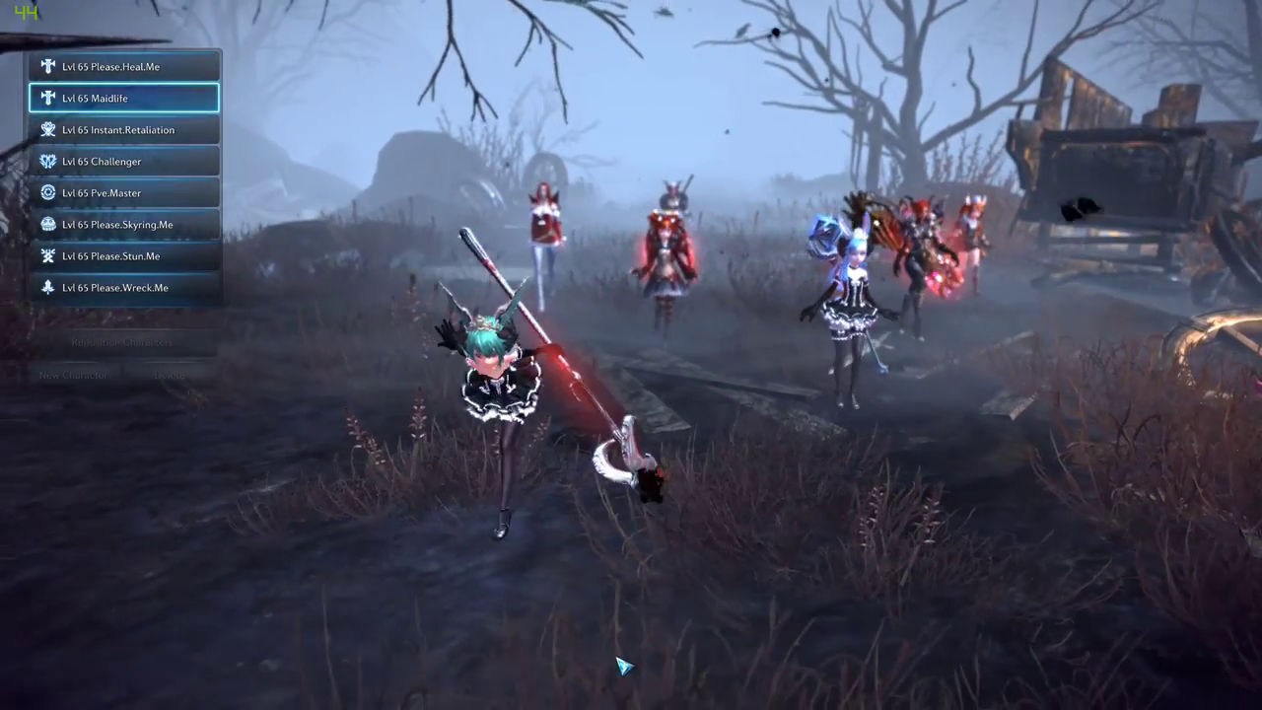
key("alt+Tab")
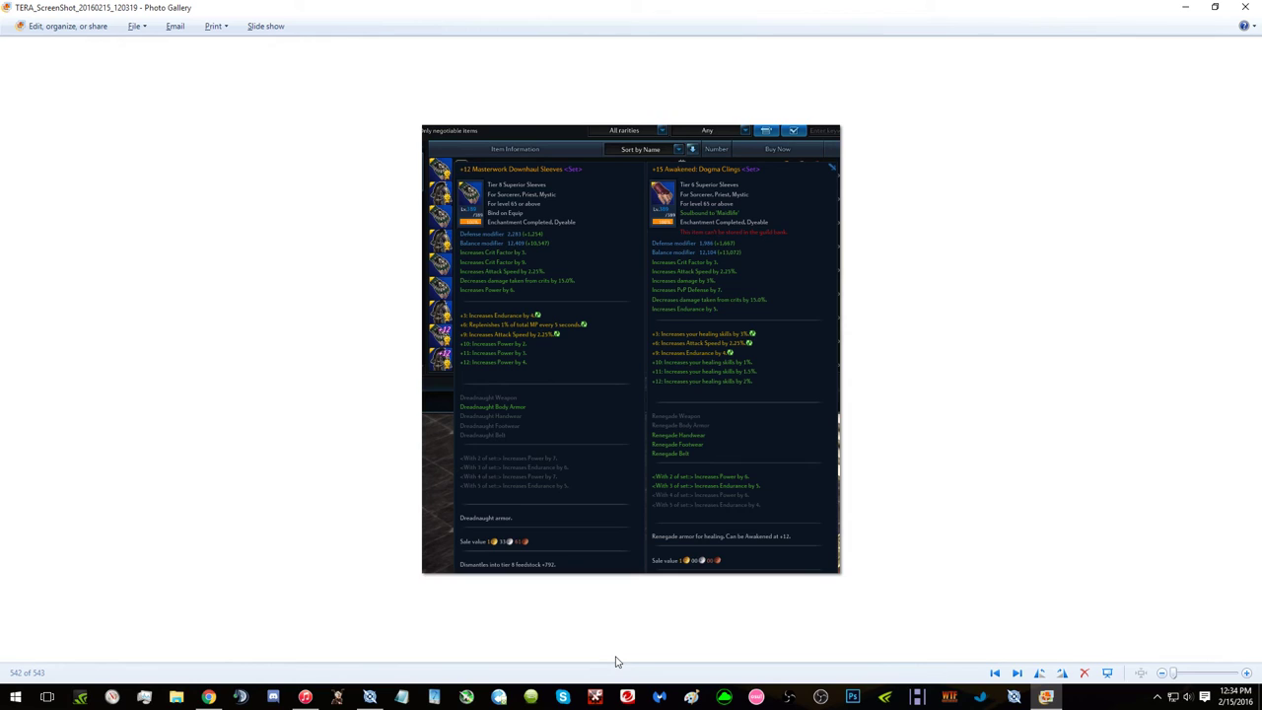
key("alt+Tab")
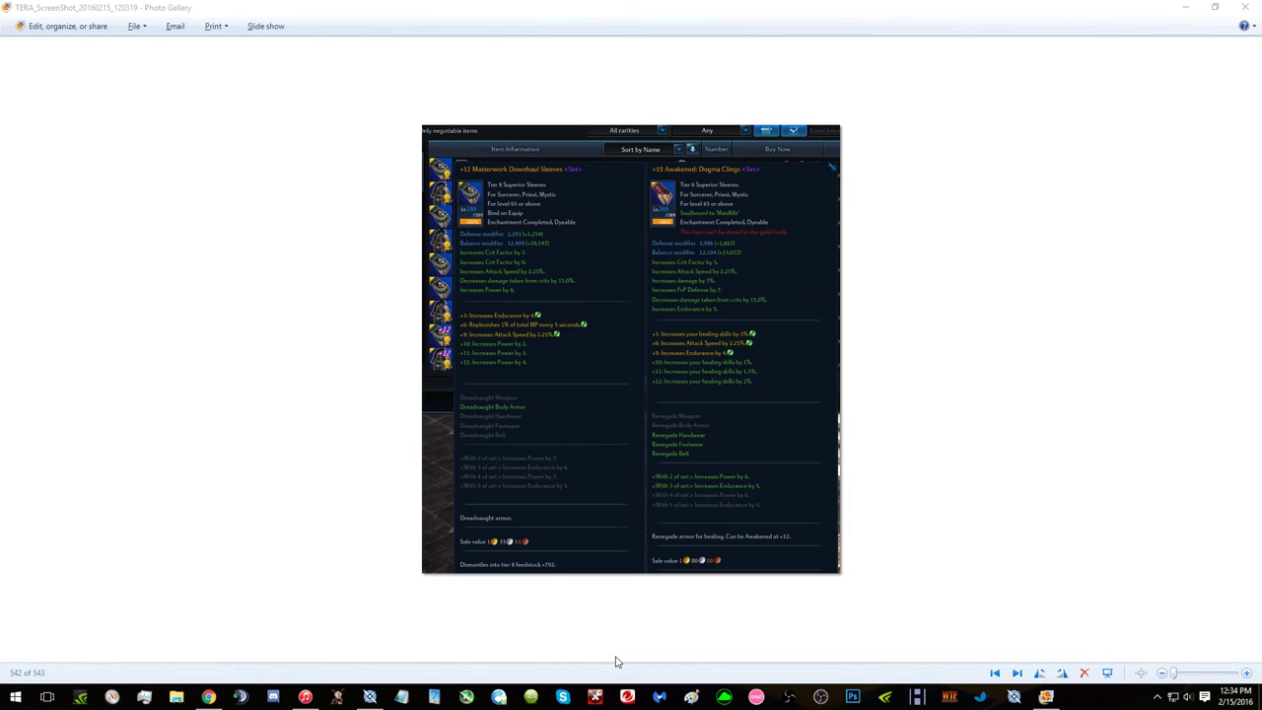
key("alt+Tab")
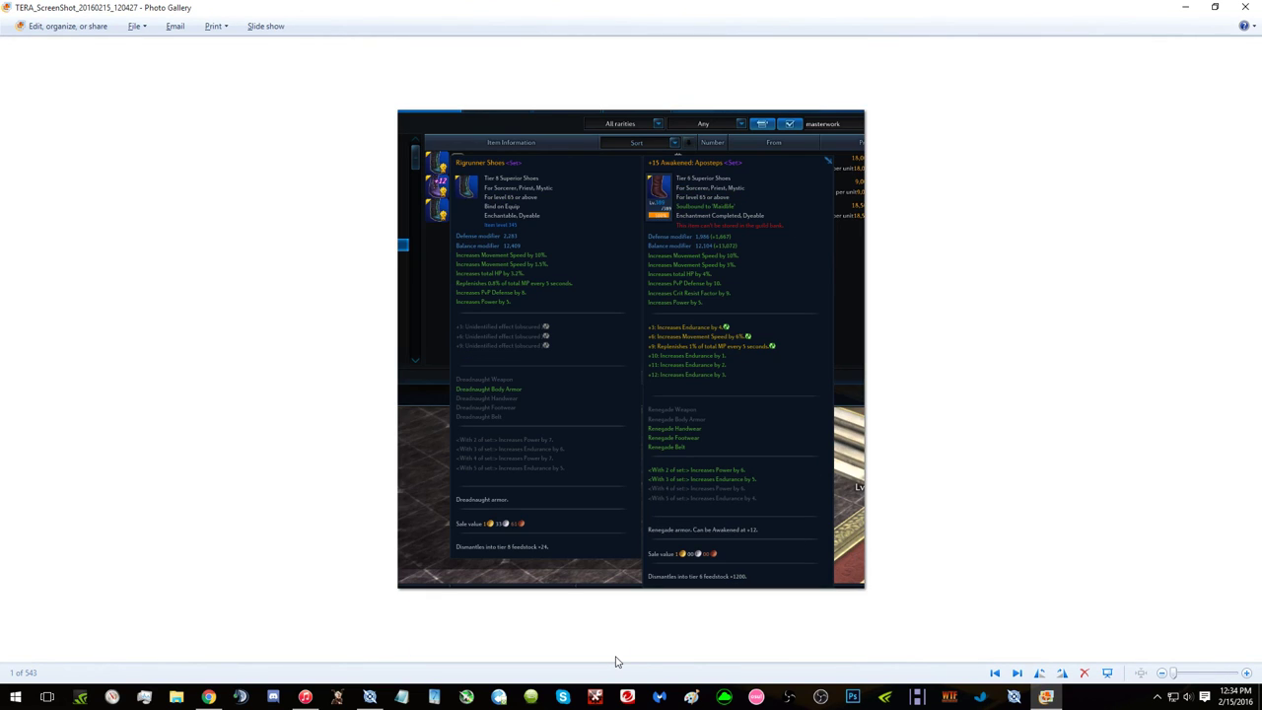
Step: Switch to TERA, open the brokerage through the trade broker and search its listings for "etching ii ener"
key("Right")
key("alt+Tab")
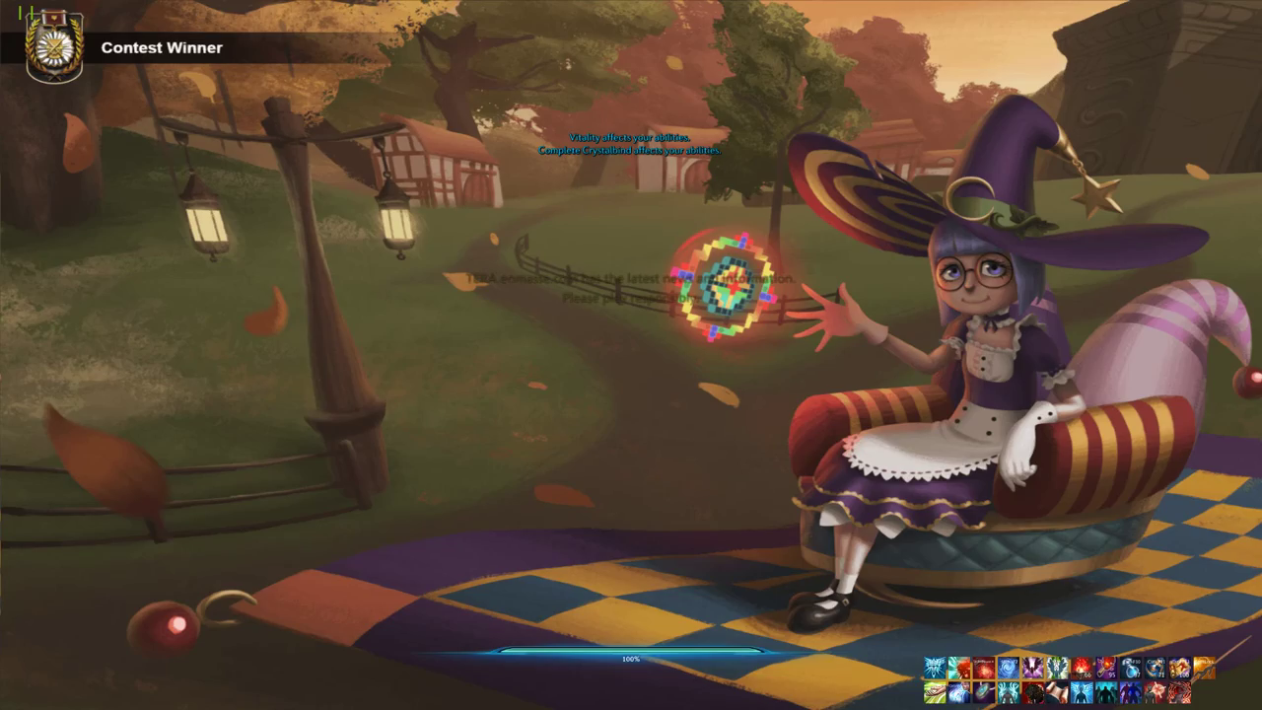
key("f")
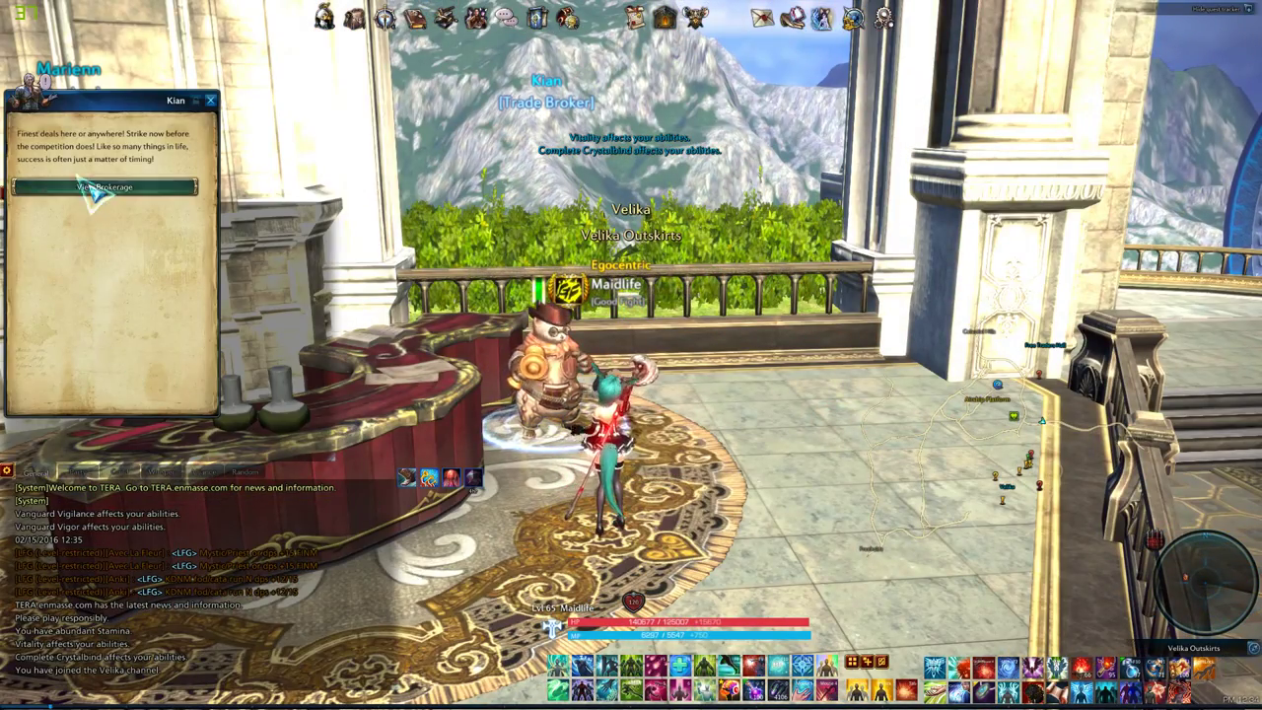
left_click(103, 186)
type("etchin")
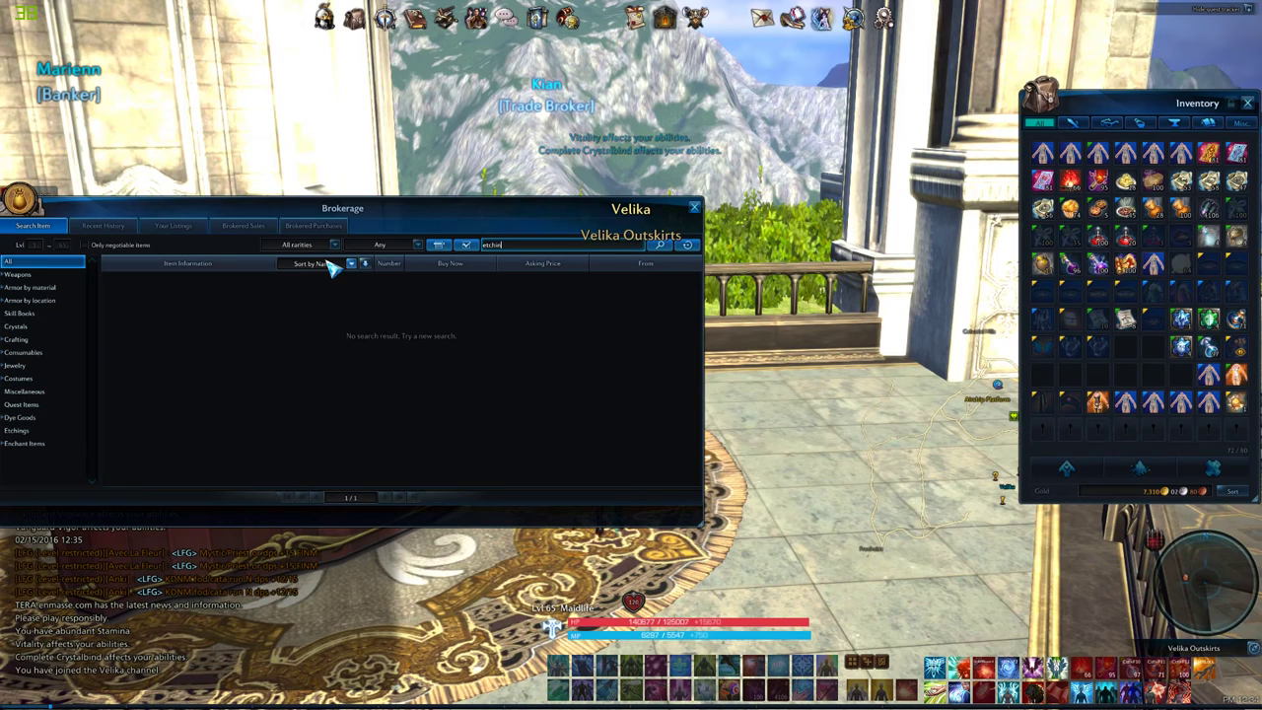
type("g ii ener")
key("Return")
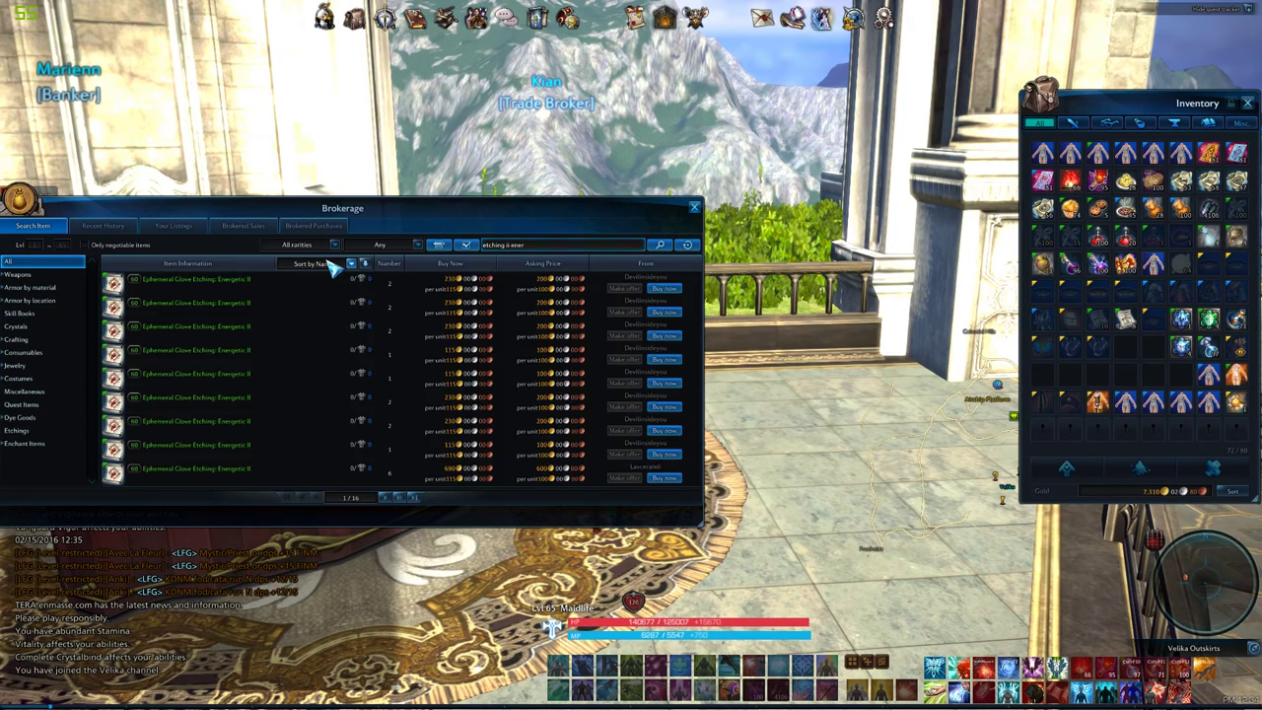
Step: Limit the etching search to Rare items and examine the Weapon Etching: Energetic II listings
left_click(315, 245)
left_click(296, 284)
left_click(659, 246)
left_click(552, 333)
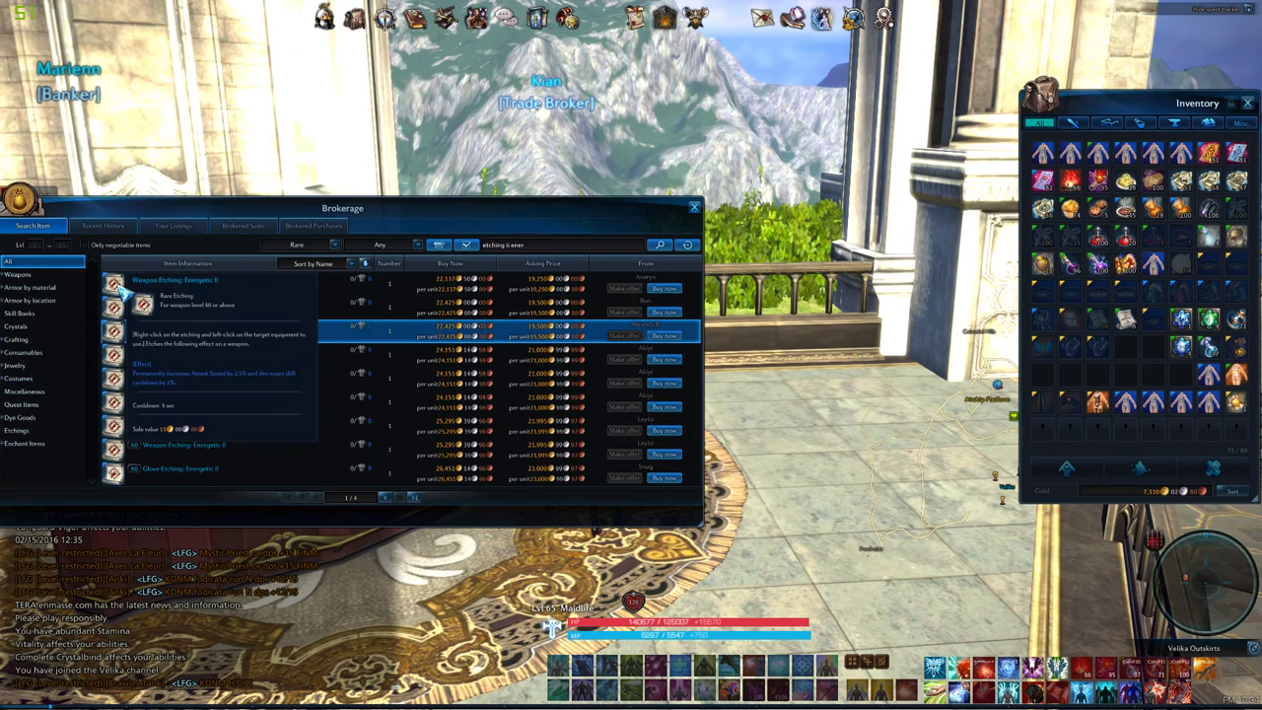
Step: Search the brokerage for "etching ii uny" and read the Footwear Etching: Unyielding II effect
left_click(538, 244)
key("BackSpace")
key("BackSpace")
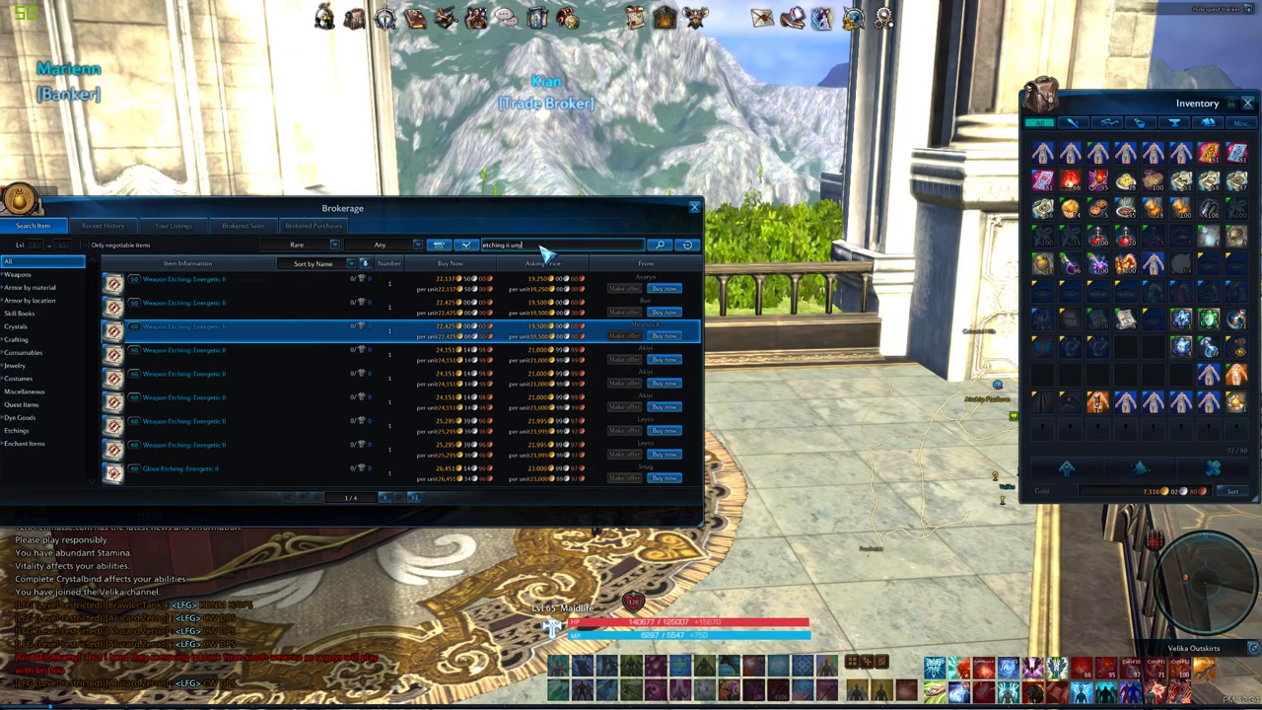
type("y")
key("Return")
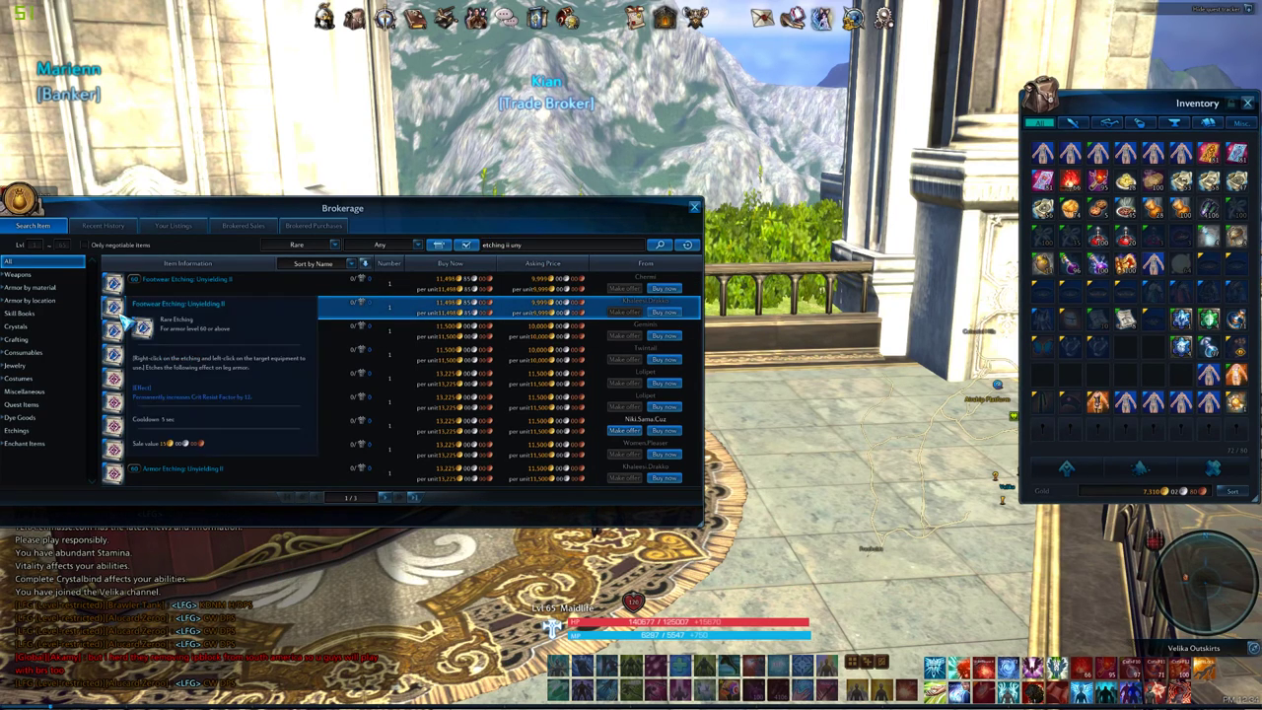
Step: Log out of the current character to return to the character selection
left_click(884, 17)
left_click(892, 98)
left_click(631, 376)
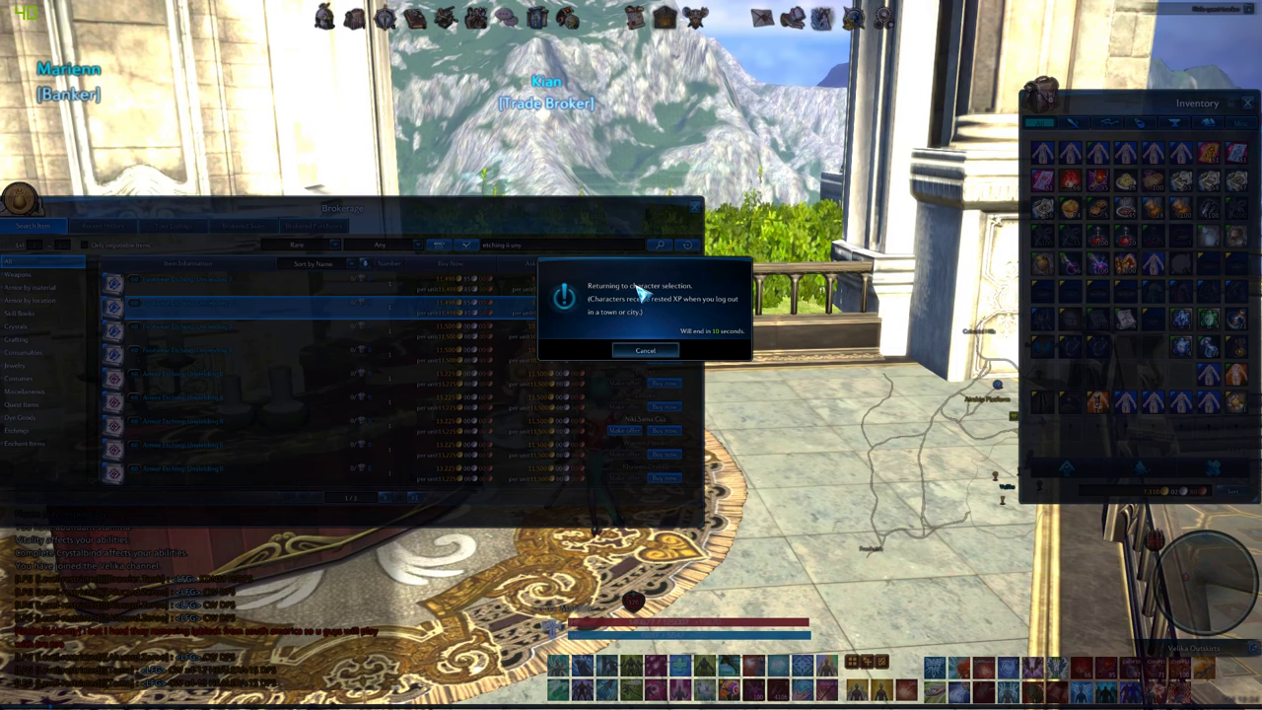
Step: Switch to the calculator sheet and enter 16 in cell F29 beside the 15
key("alt+Tab")
key("alt+Tab")
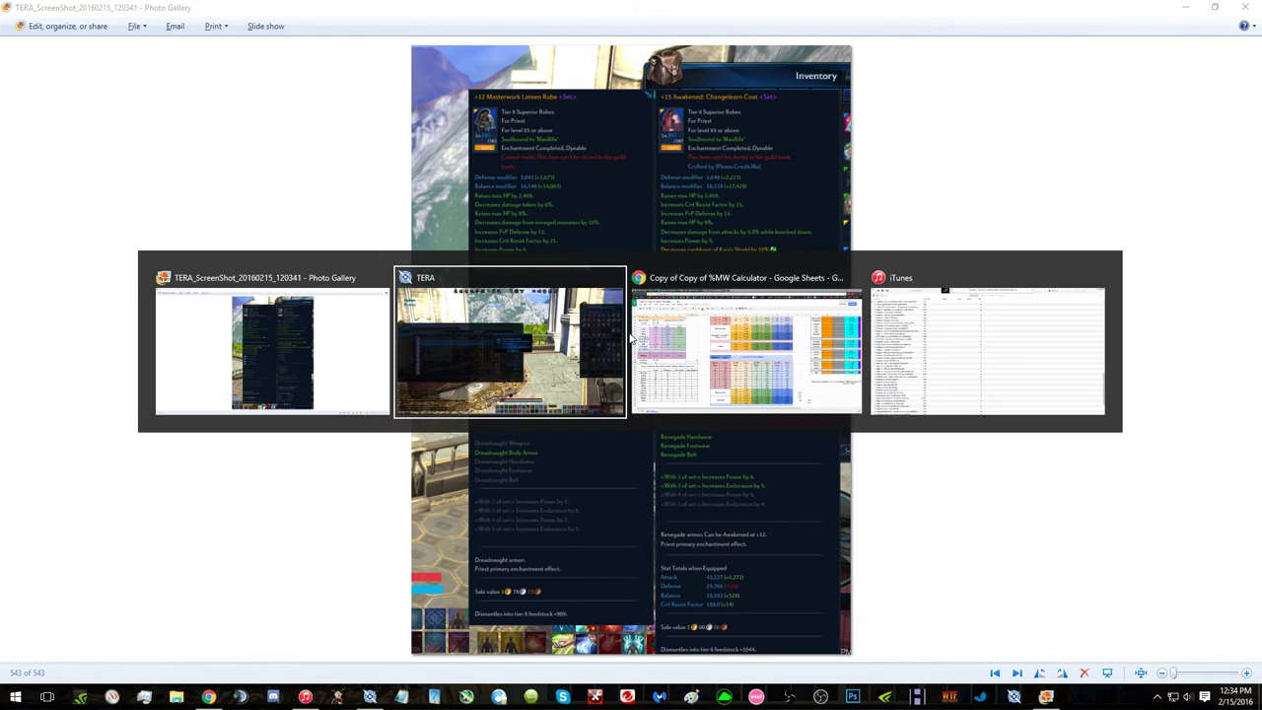
key("alt+Tab")
left_click(369, 393)
type("16")
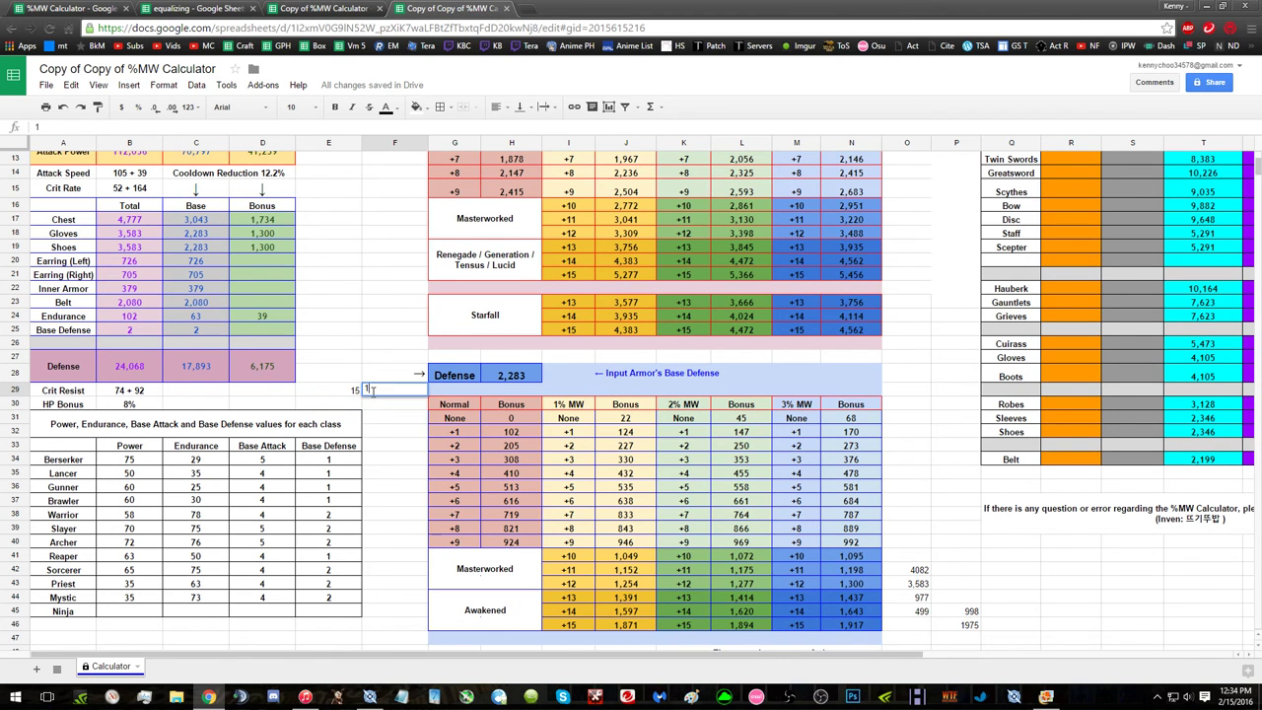
key("Return")
Step: Switch back to TERA and enter the game with the selected level 65 priest in Wyrmgorge
key("alt+Tab")
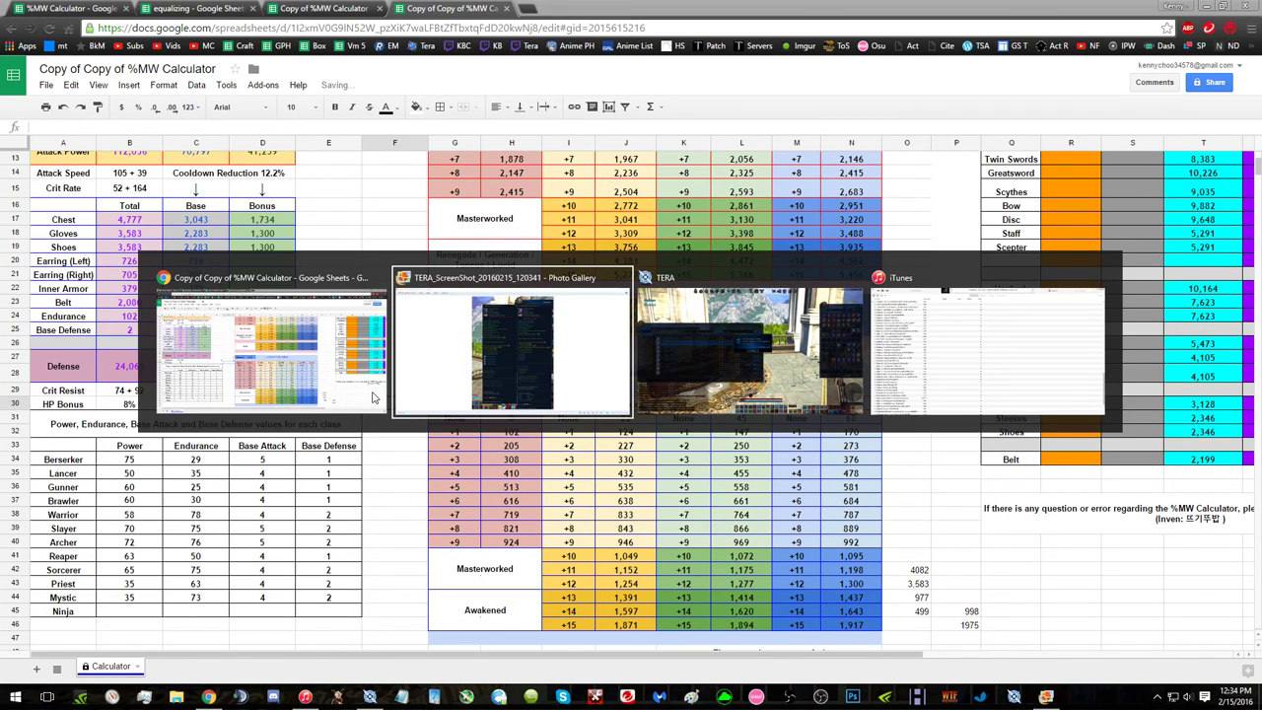
key("alt+Tab")
key("alt+Tab")
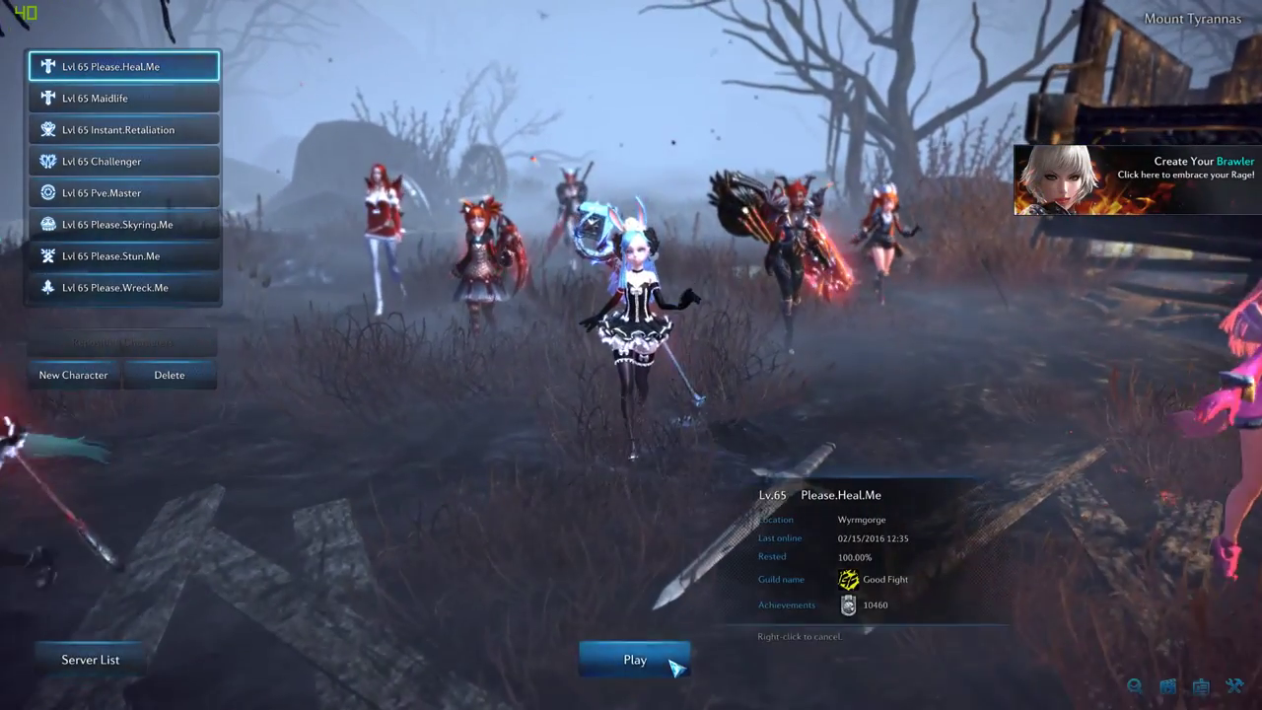
left_click(674, 663)
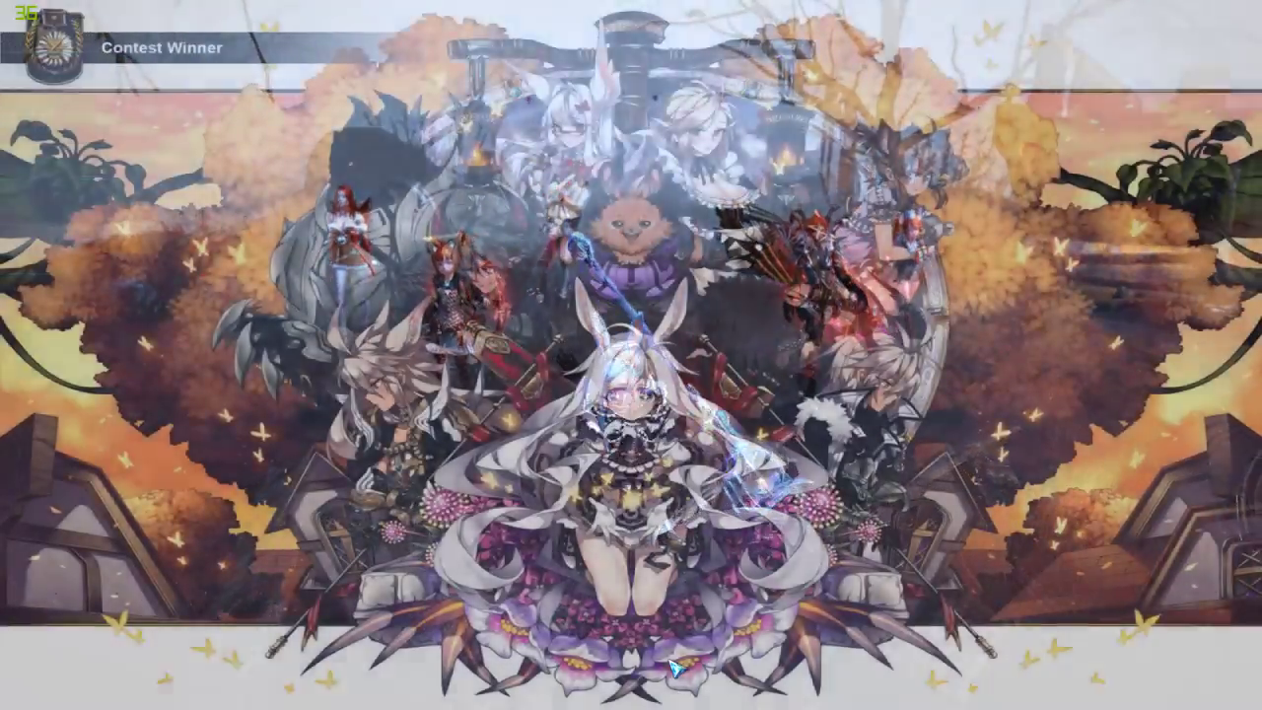
Step: Return to the calculator sheet and replace the value in cell F29 with -4
key("alt+Tab")
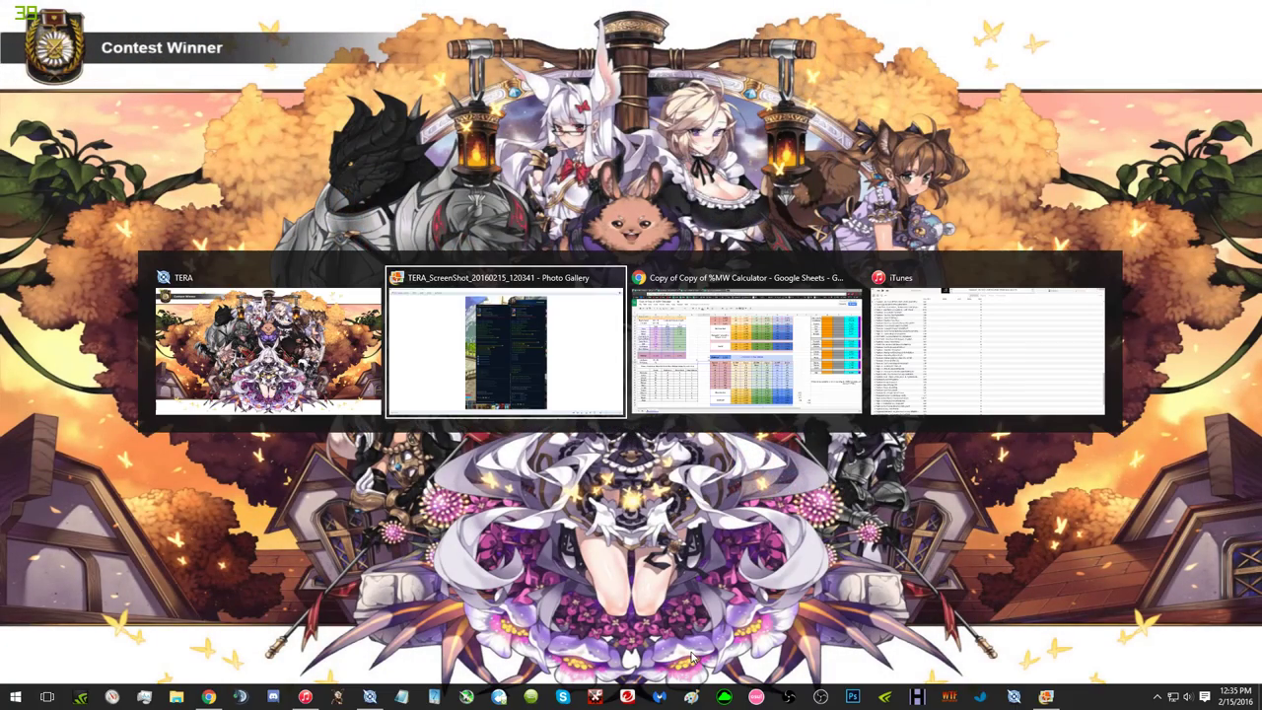
key("alt+Tab")
key("Tab")
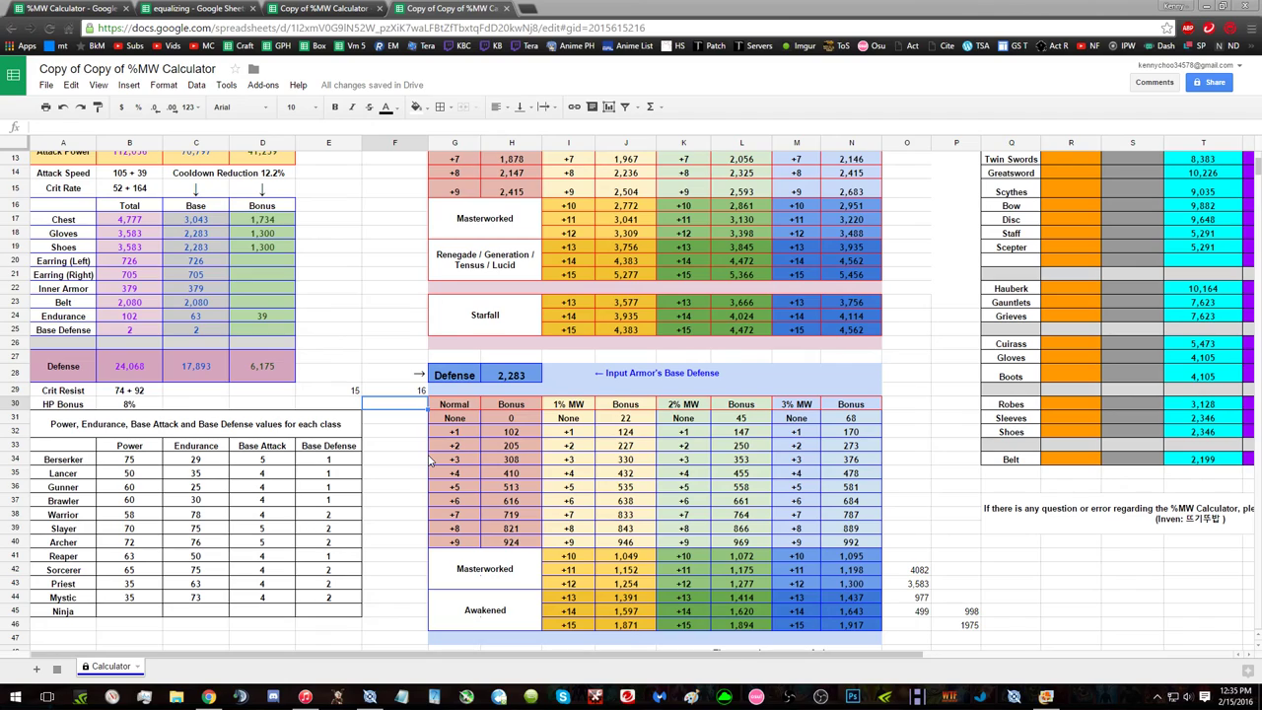
left_click(411, 393)
key("Delete")
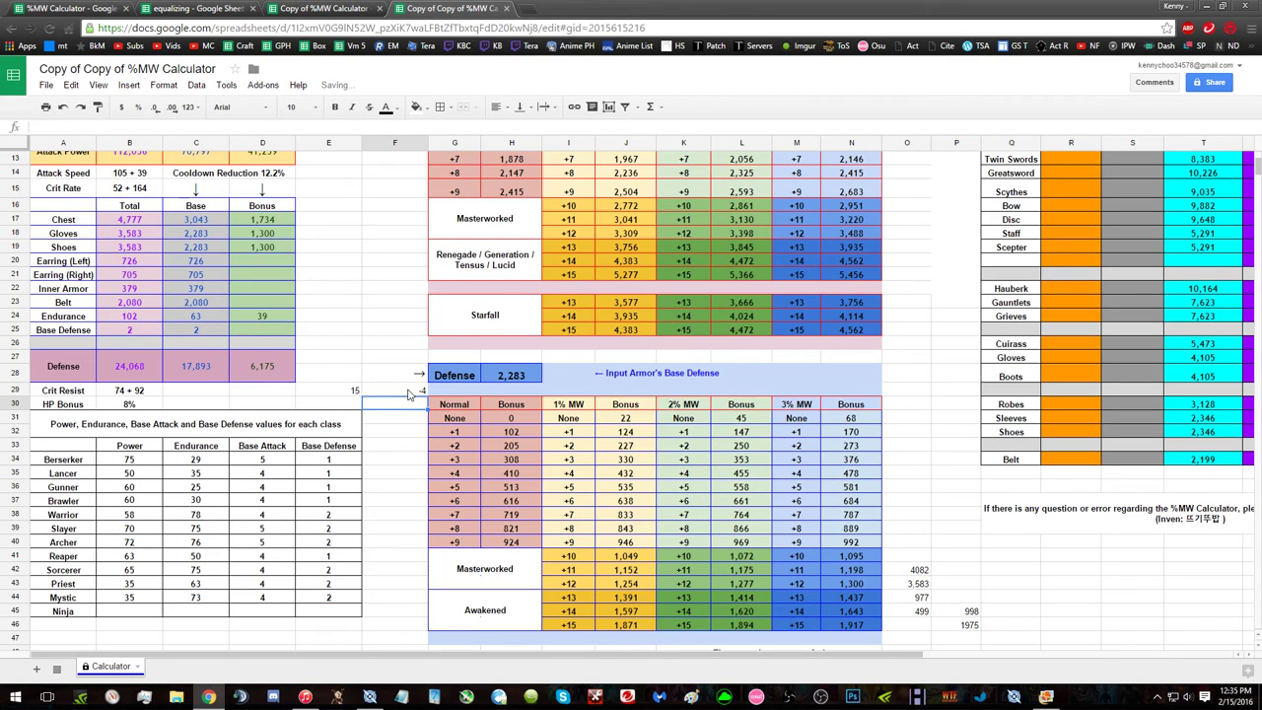
Step: Open the character profile in TERA and compare the equipped Sunweaver Robe with the Masterwork Lateen Robe screenshot in Photo Gallery
key("alt+Tab")
key("alt+Tab")
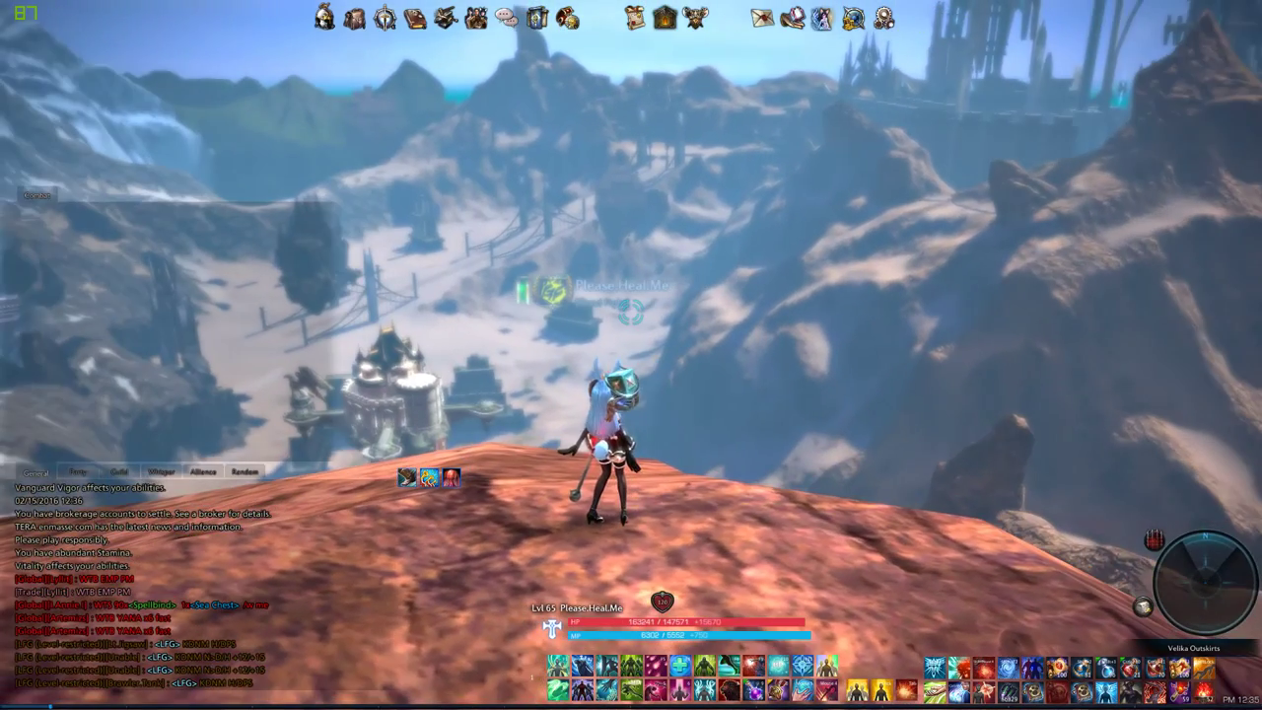
key("p")
key("alt+Tab")
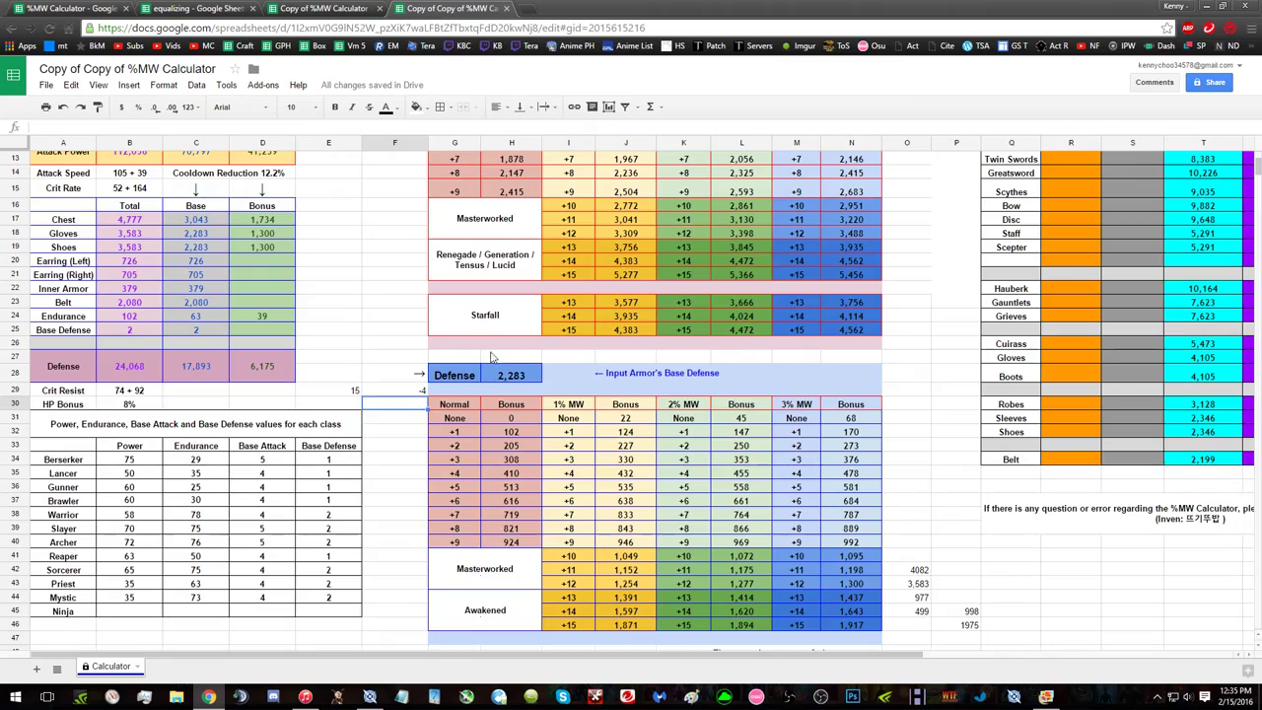
key("alt+Tab")
key("alt+Tab")
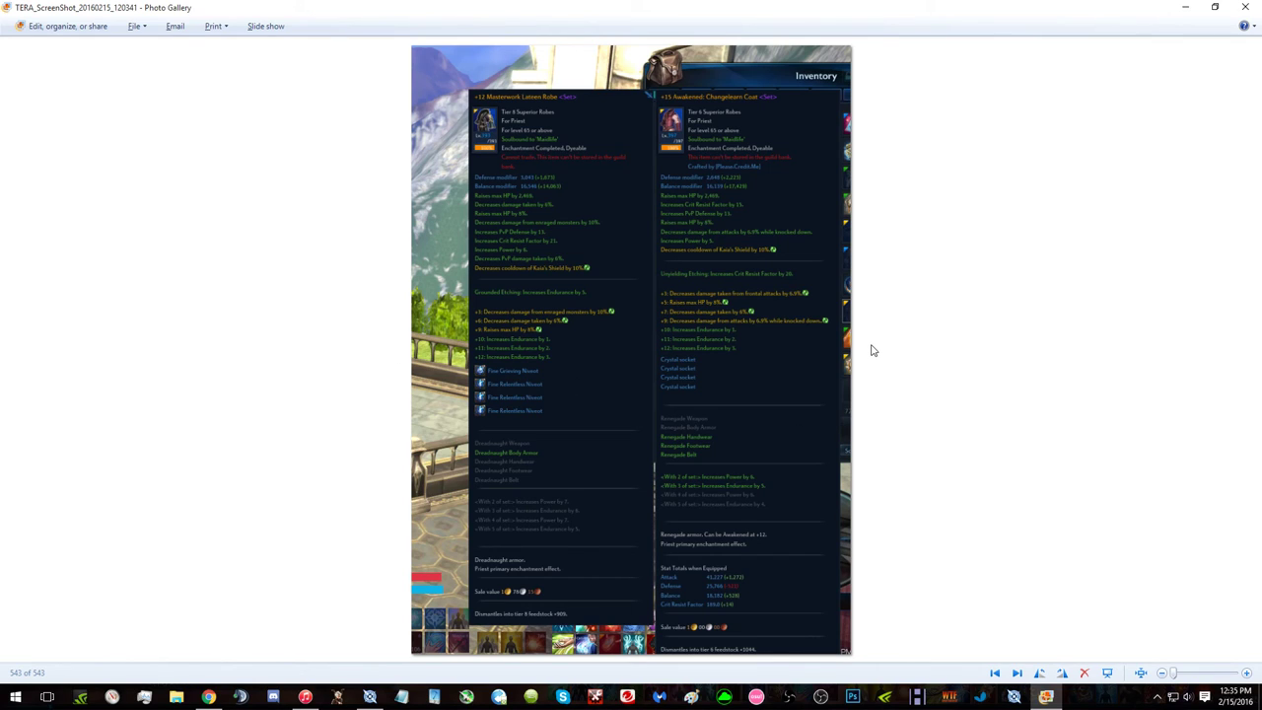
key("alt+Tab")
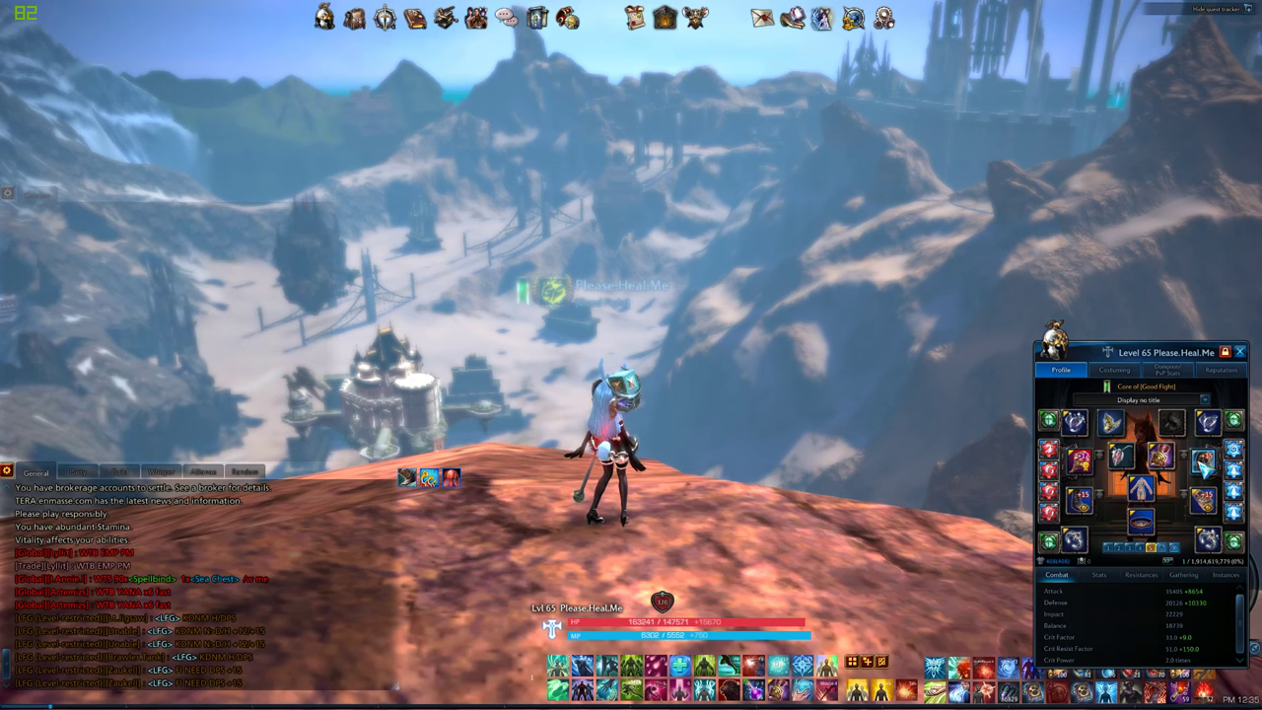
mouse_move(1205, 462)
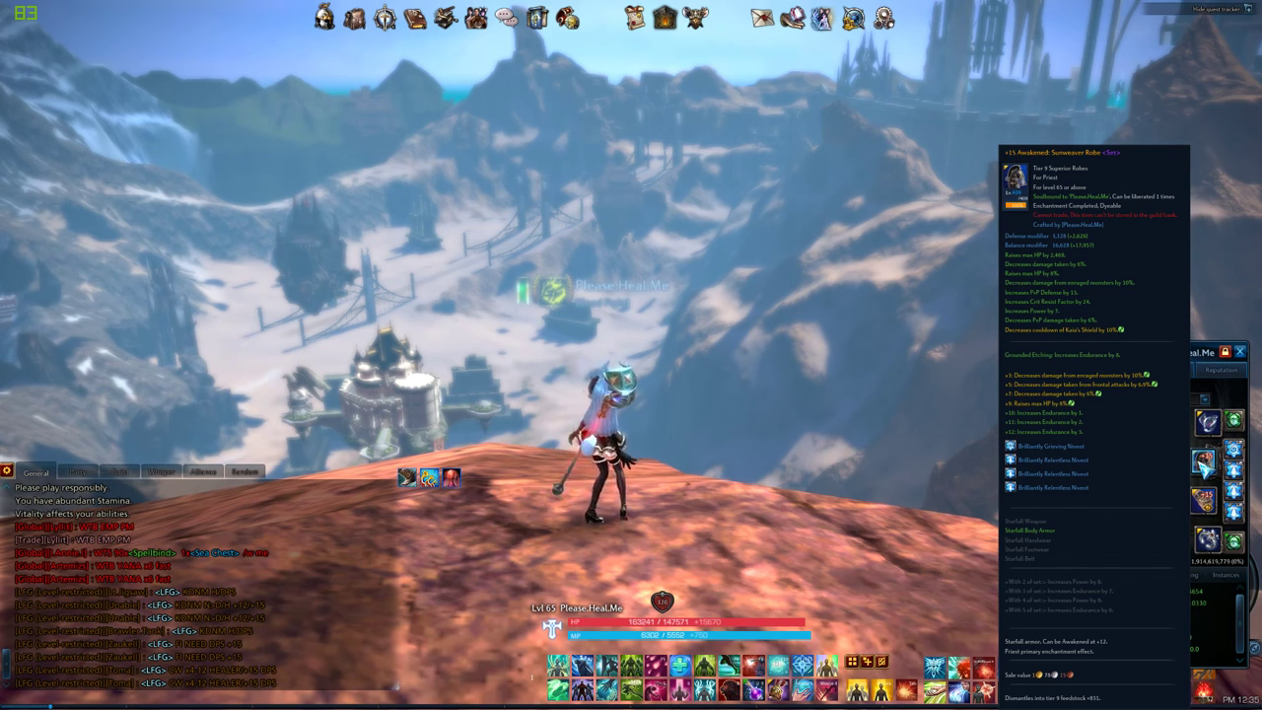
Step: Switch to the calculator sheet and set cell F29 to -1
key("alt+Tab")
key("alt+Tab")
key("alt+Tab")
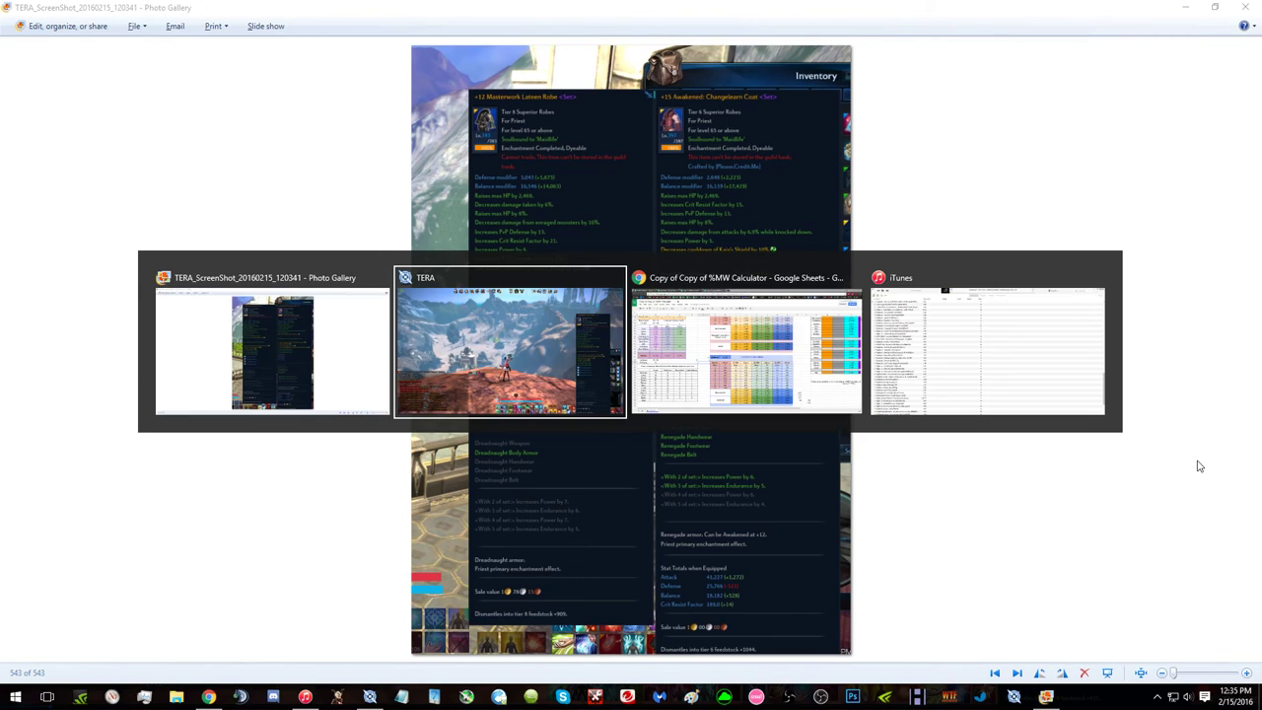
key("Up")
type("-")
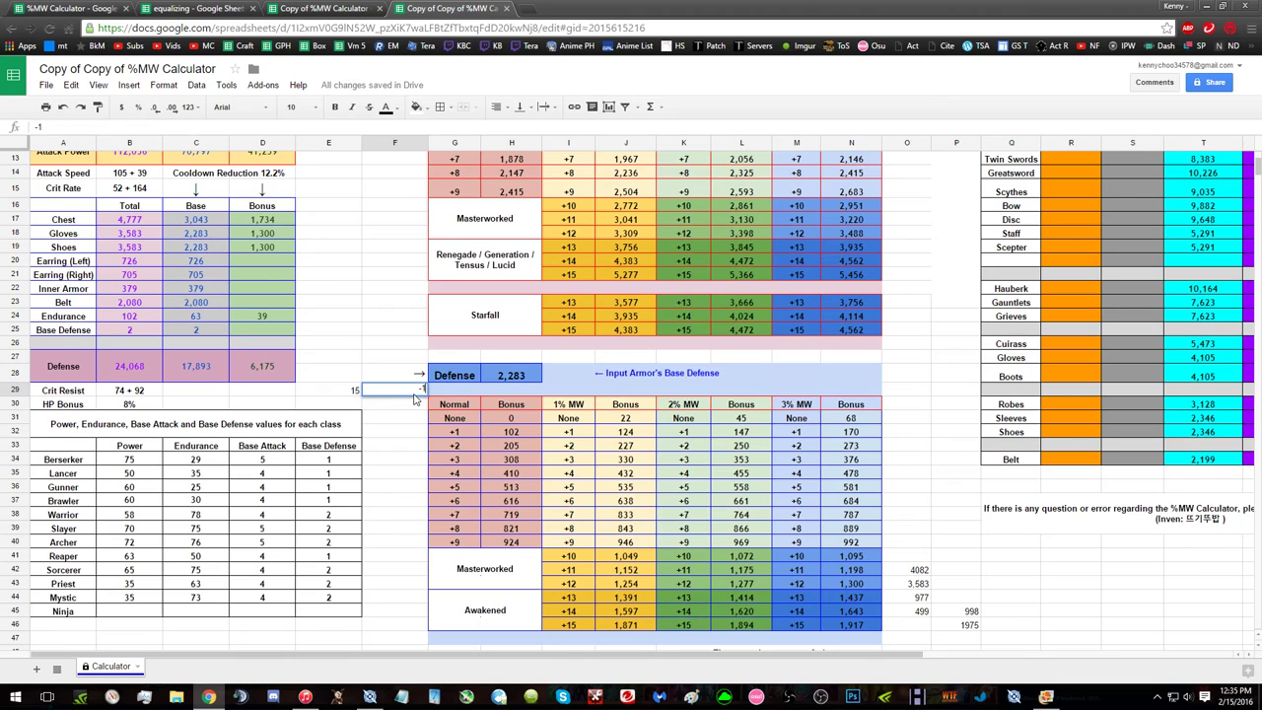
key("Return")
Step: Compare the Masterwork Downhaul Sleeves screenshot in Photo Gallery with the equipped Auroral Sleeves in TERA
key("alt+Tab")
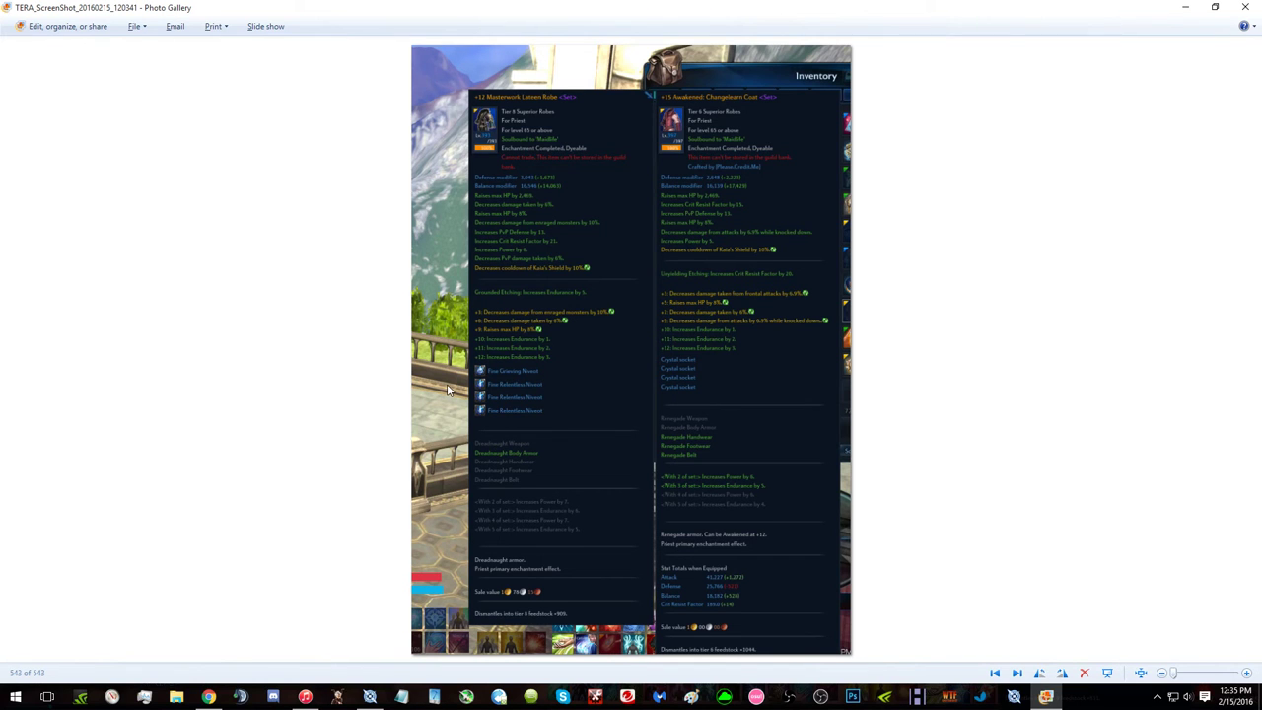
key("alt+Tab")
key("alt+Tab")
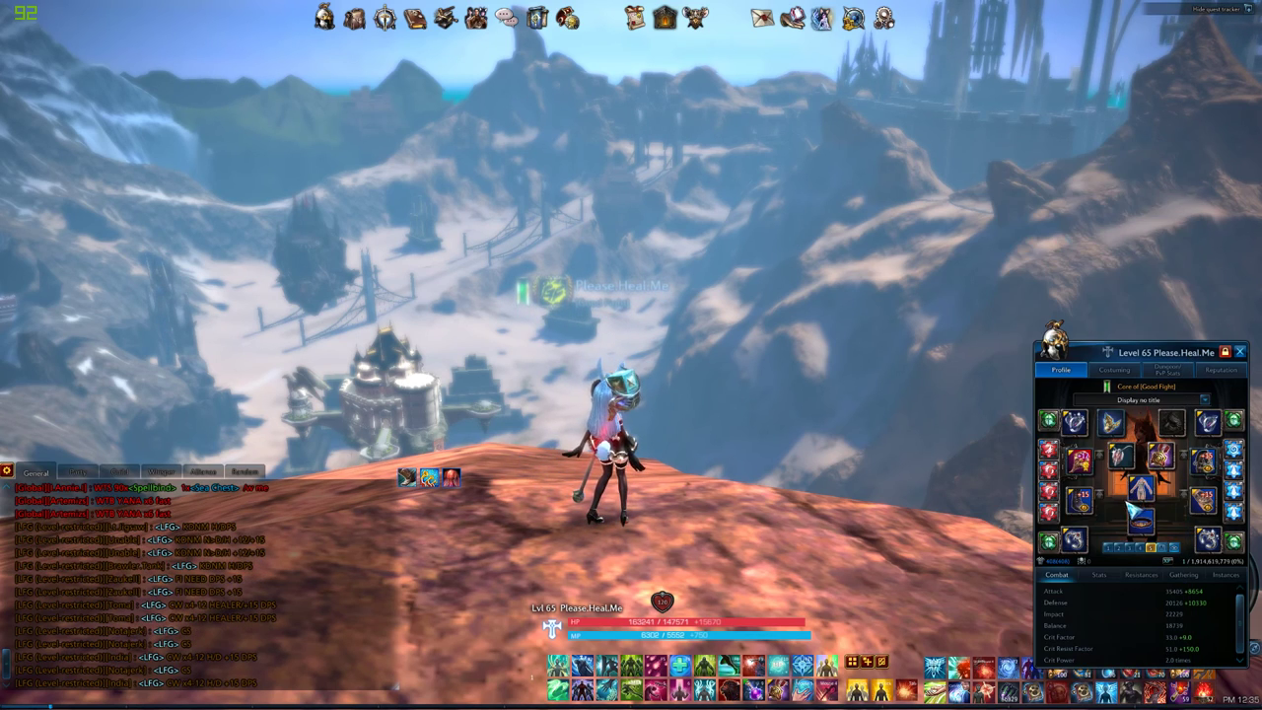
key("alt+Tab")
key("Left")
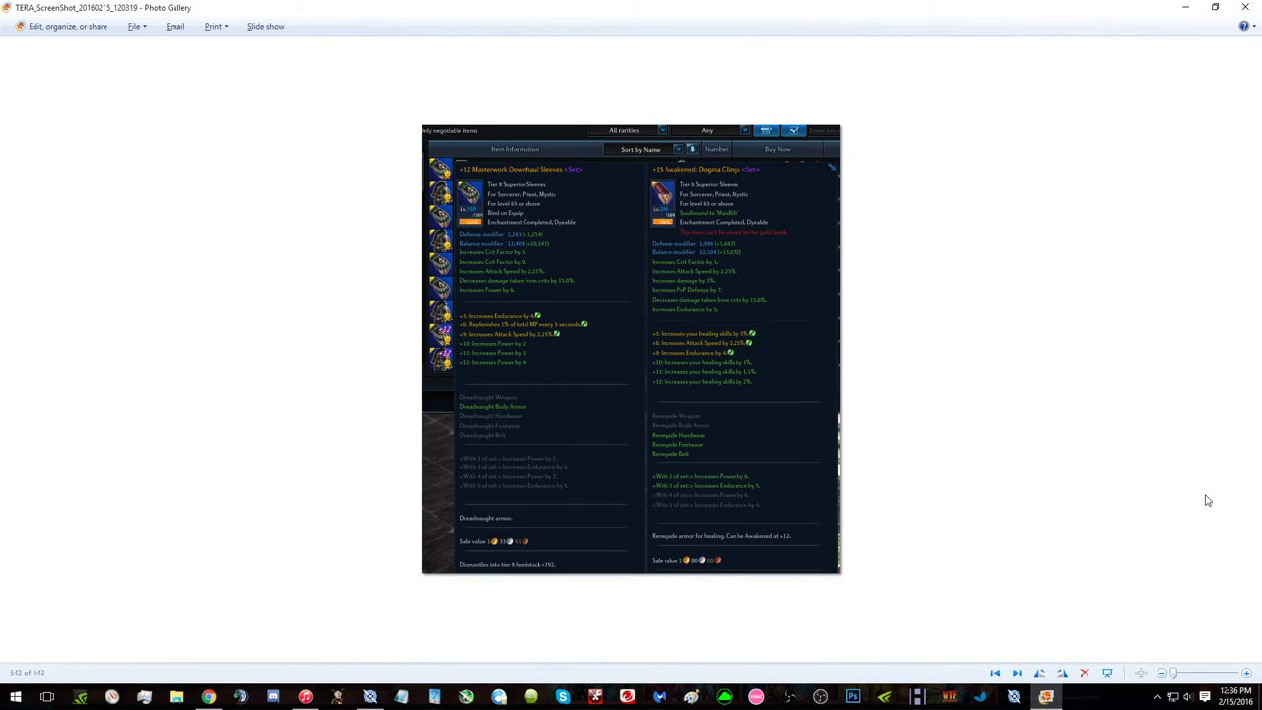
key("alt+Tab")
mouse_move(1213, 503)
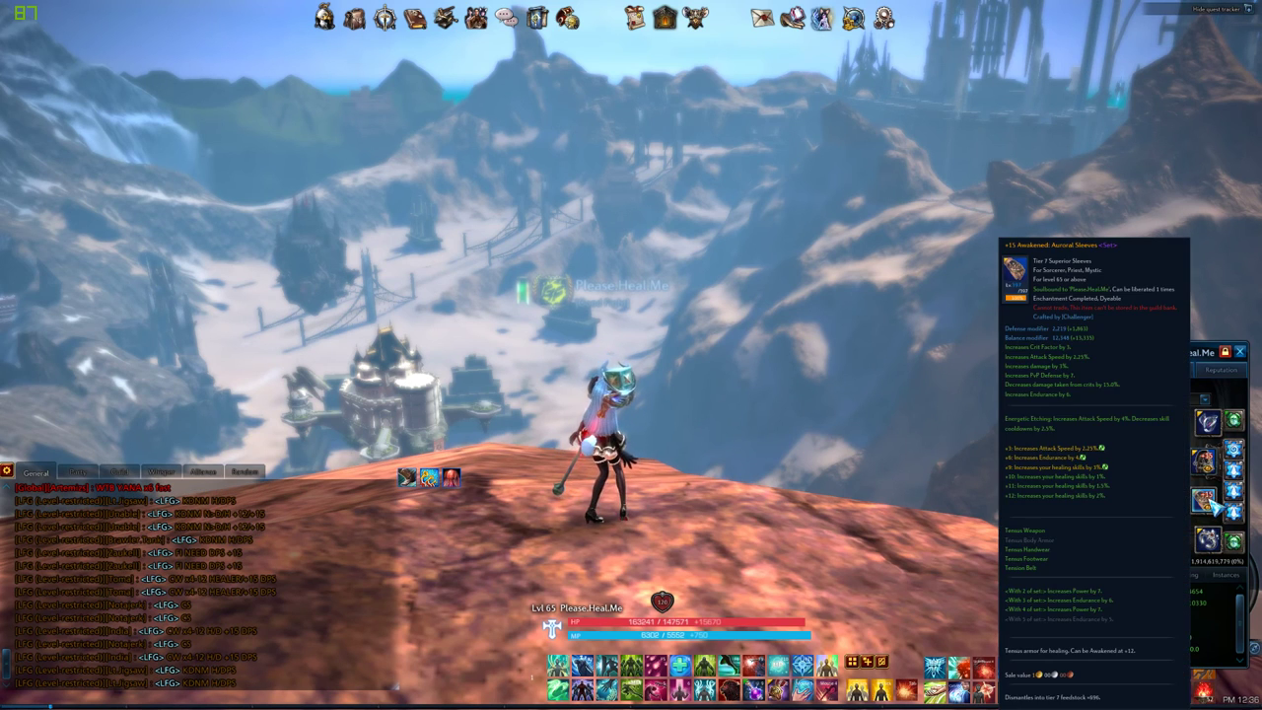
key("alt+Tab")
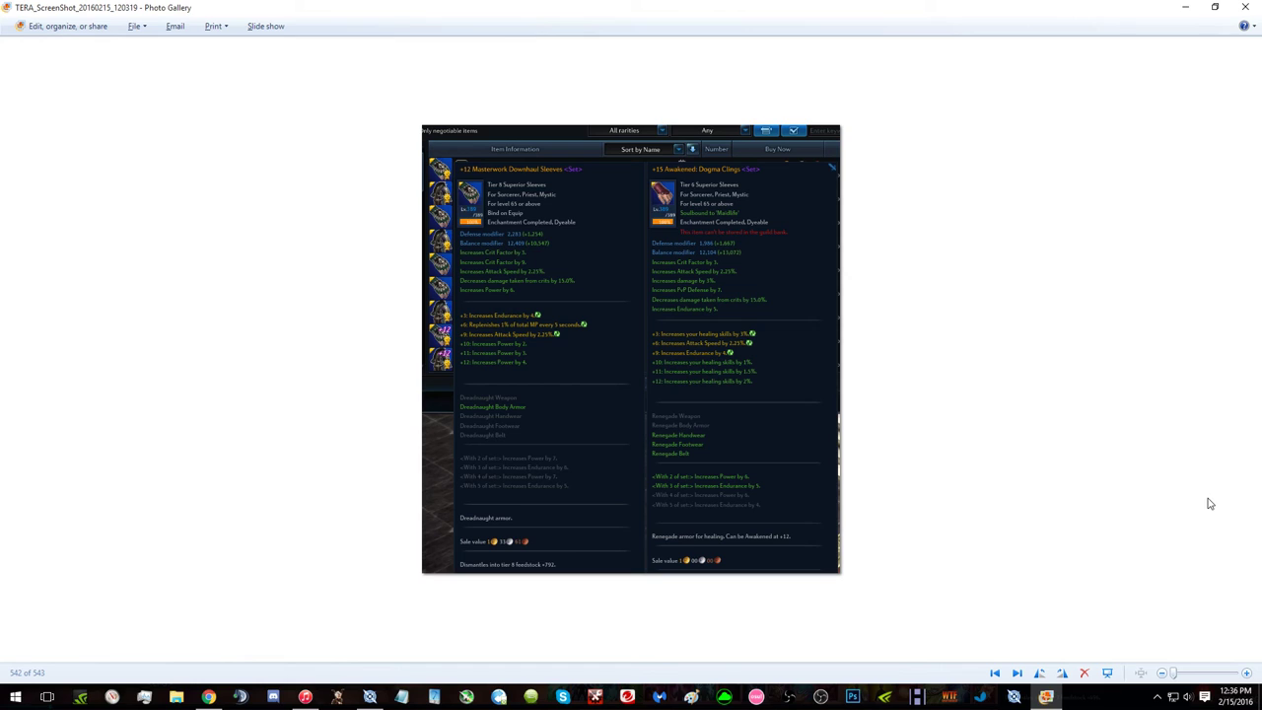
key("alt+Tab")
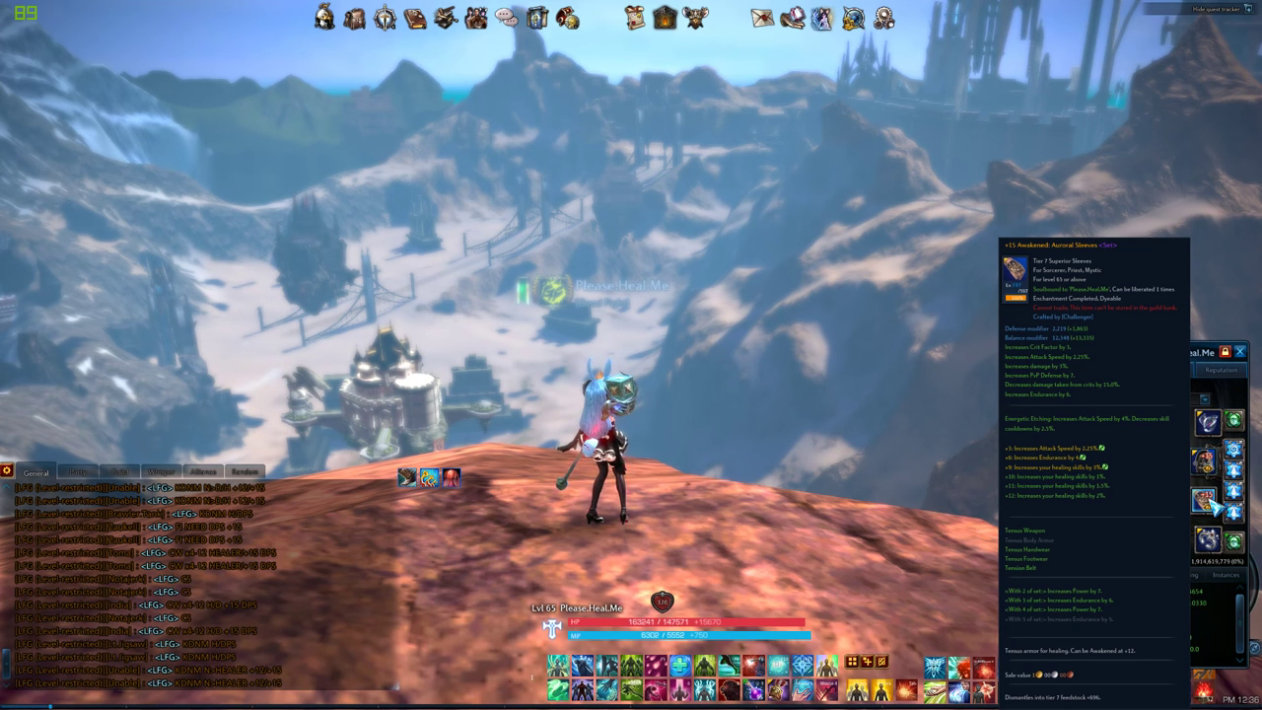
key("alt+Tab")
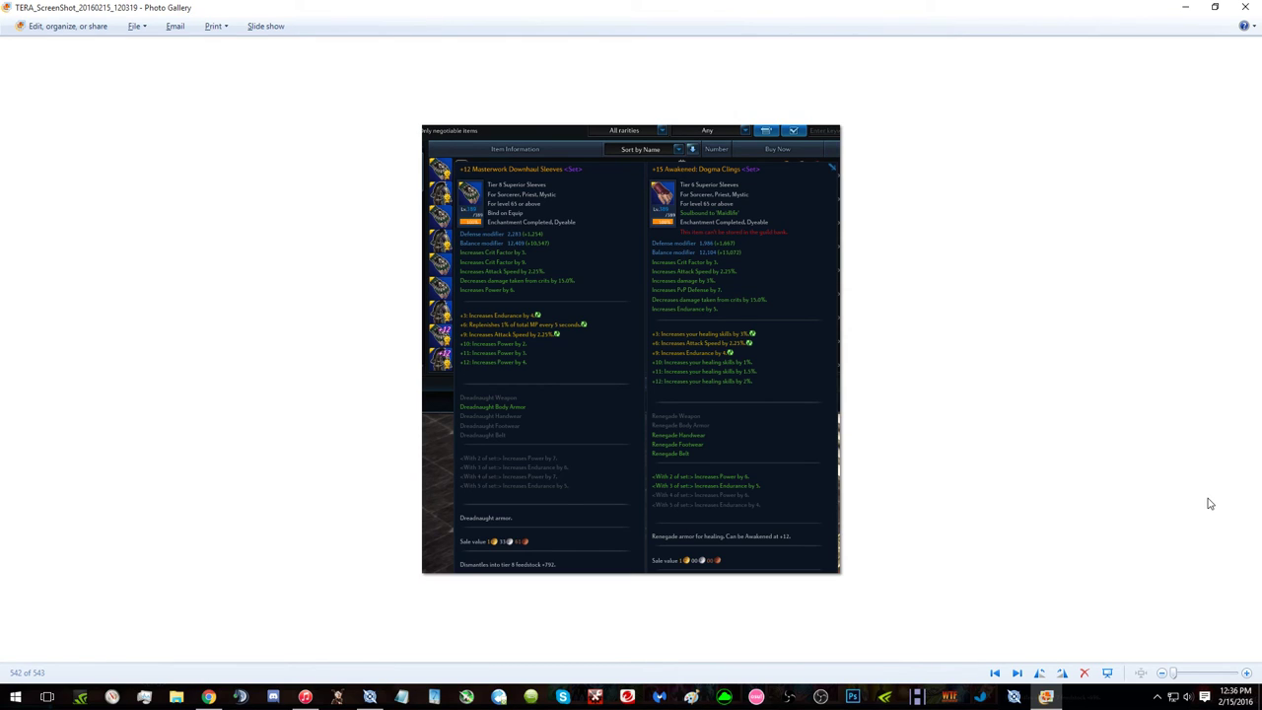
key("alt+Tab")
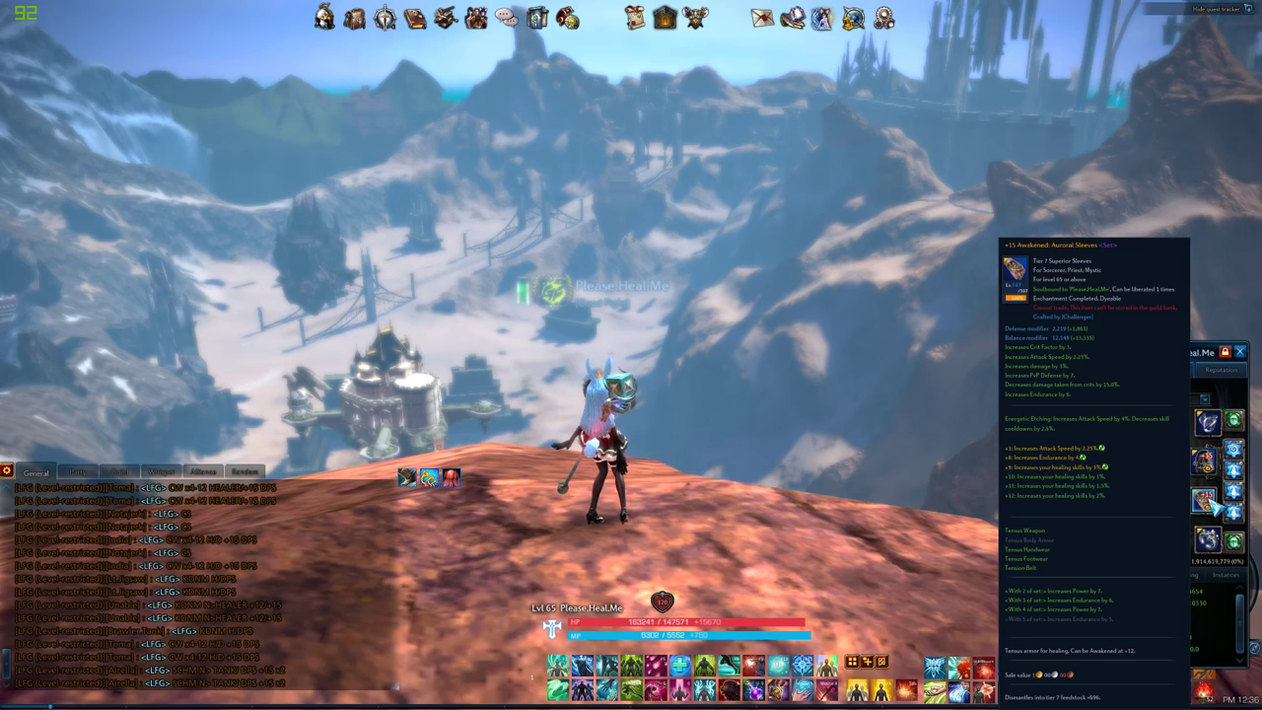
key("alt+Tab")
key("alt+Tab")
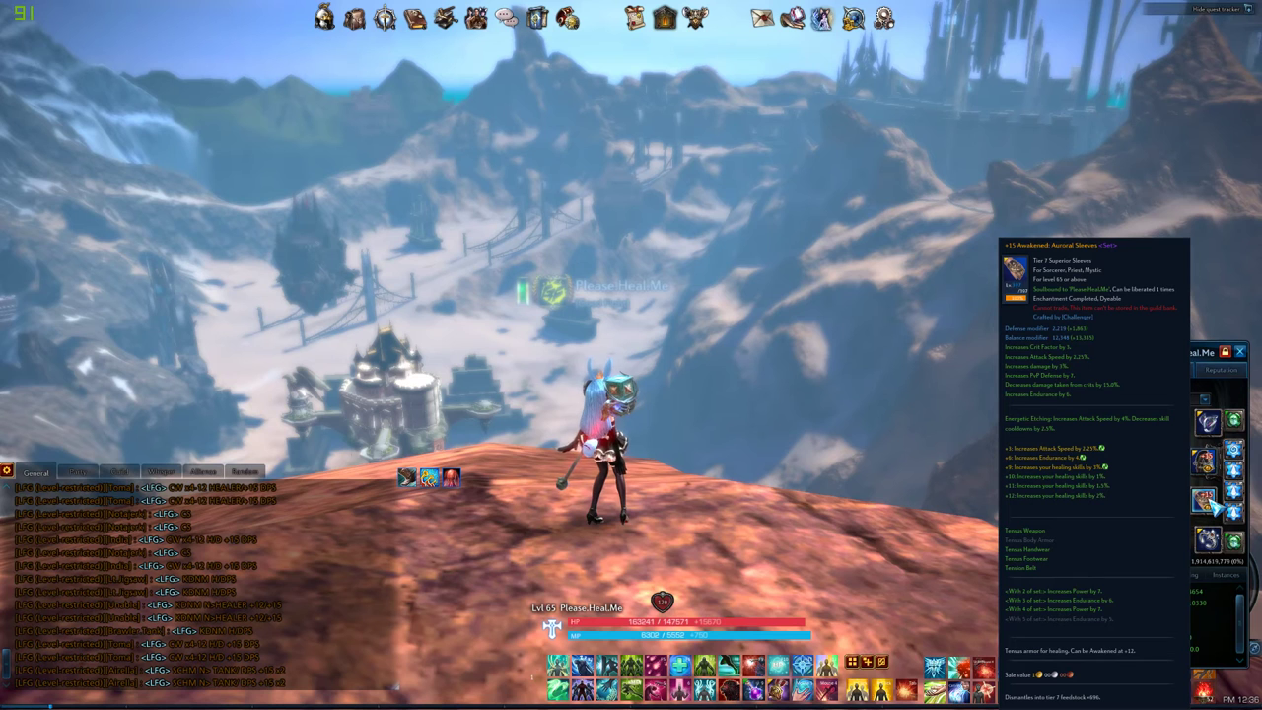
key("alt+Tab")
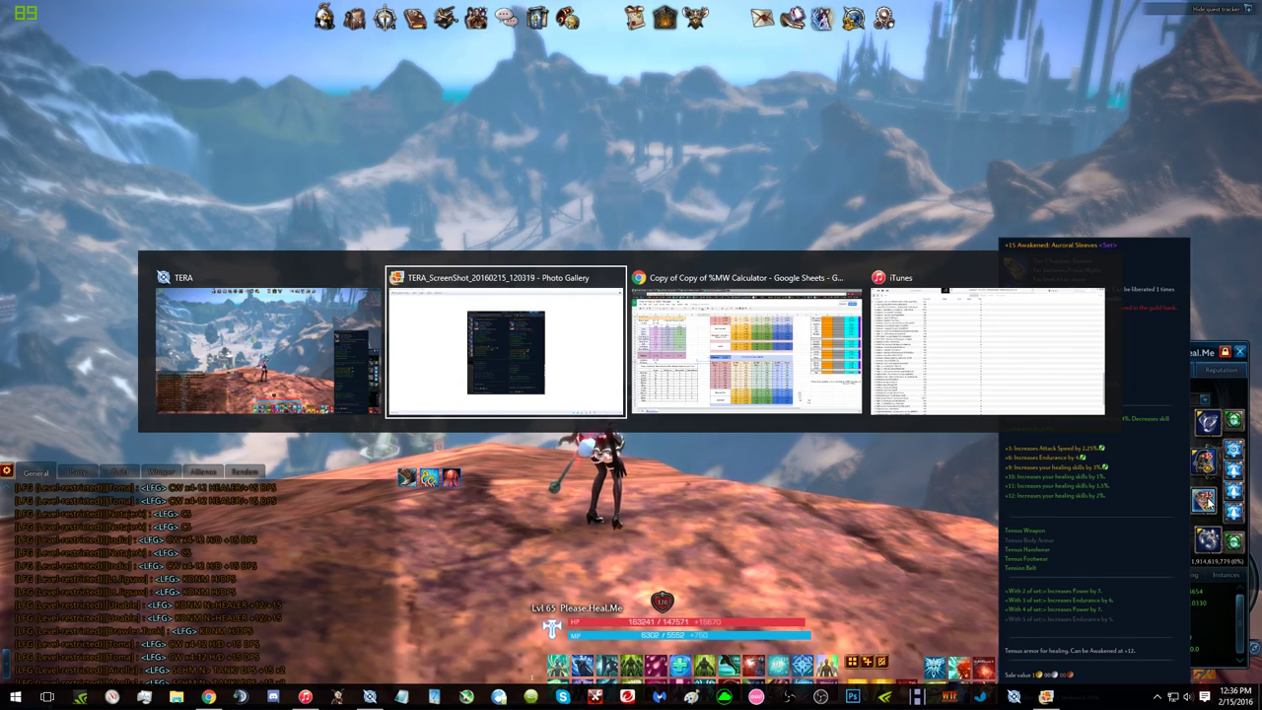
Step: Return to the calculator sheet and enter the note "7 pvp def" in cell F30
key("alt+Tab")
key("alt+Tab")
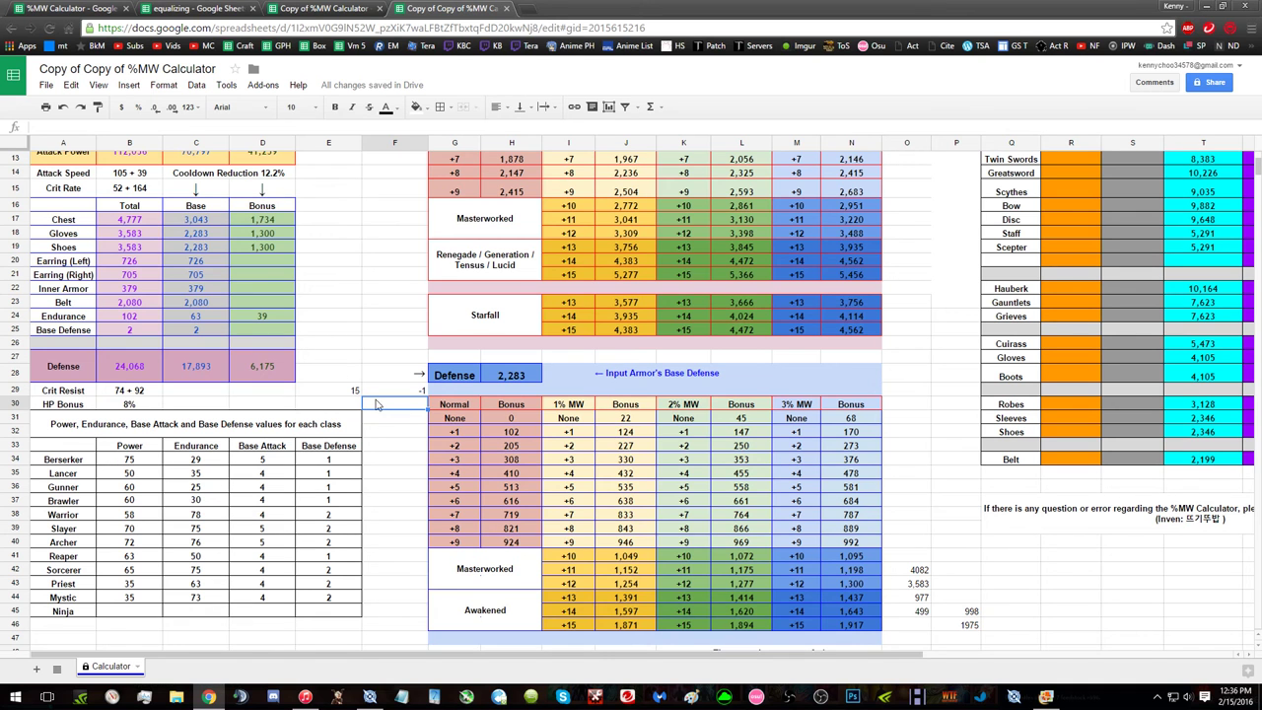
type("7 pvp def")
key("Return")
key("alt+Tab")
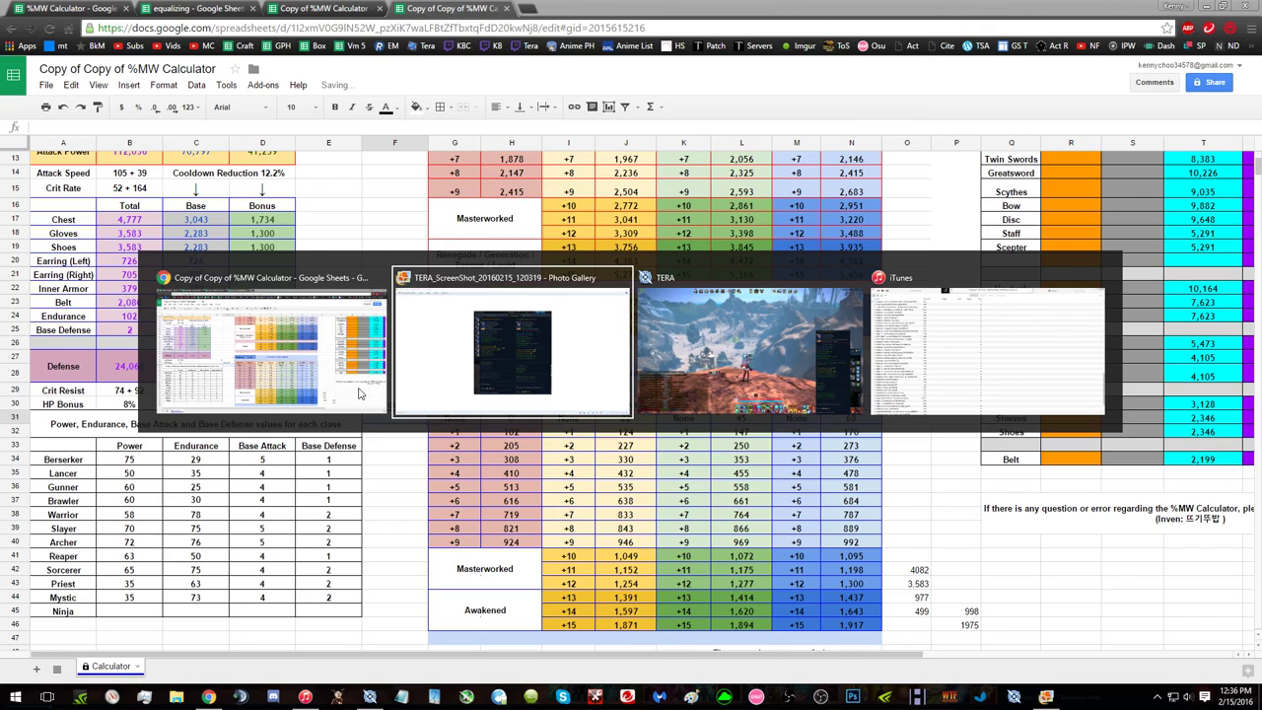
Step: Compare the equipped Auroral Sleeves in TERA with the Masterwork Downhaul Sleeves screenshot and enter the note "6 end" in cell F31
key("alt+Tab")
key("alt+Tab")
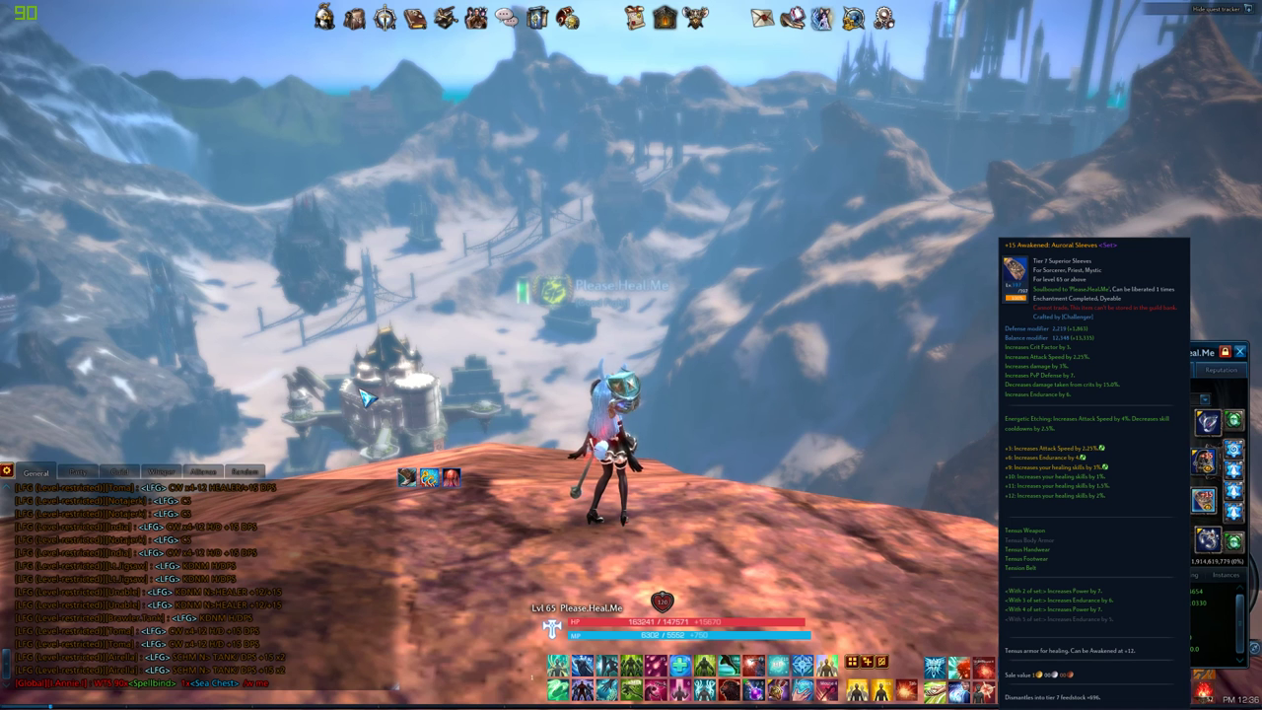
key("alt+Tab")
key("alt+Tab")
key("Tab")
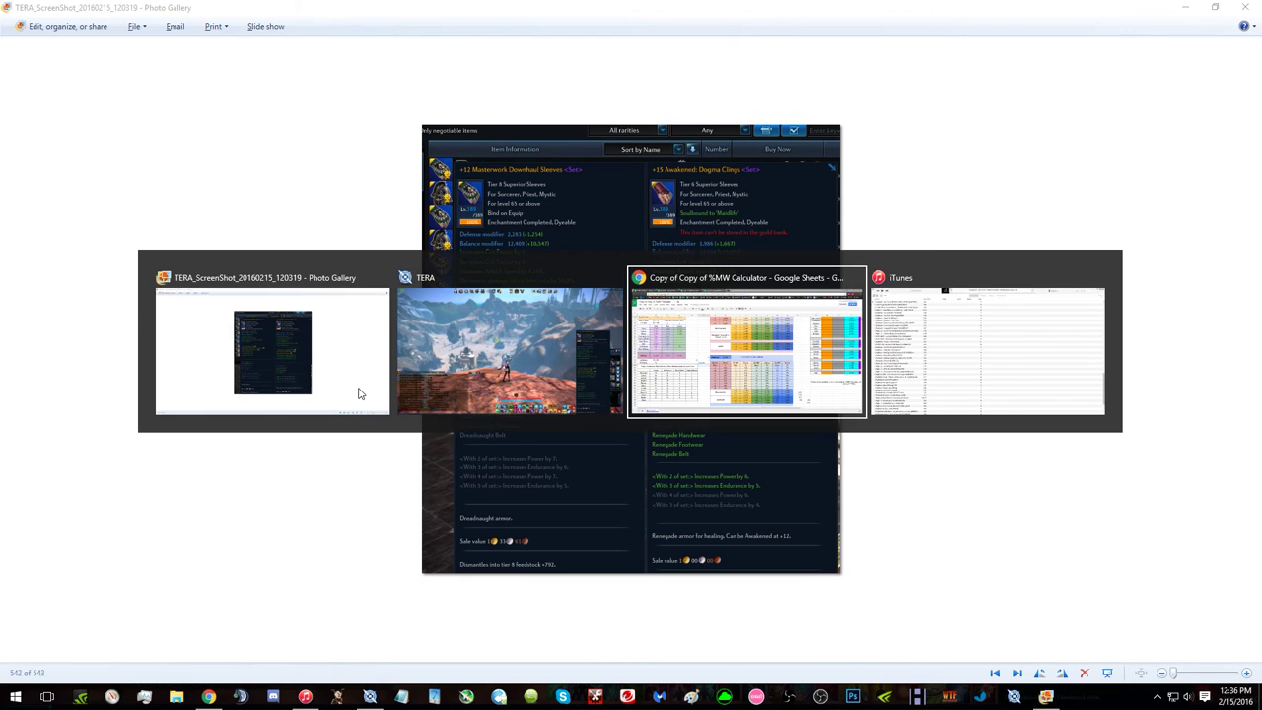
type("6 and")
key("Return")
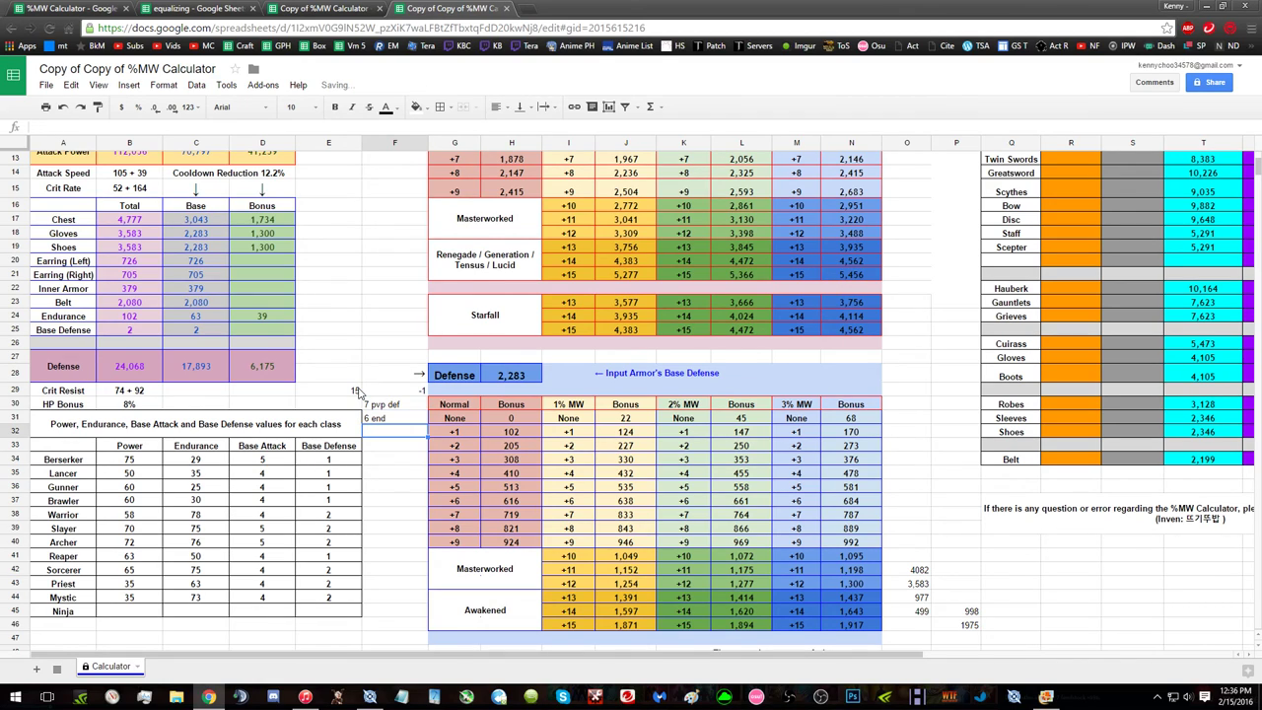
Step: Check the Masterwork Downhaul Sleeves screenshot in Photo Gallery and the equipped Farhit Slippers in TERA, then return to the calculator sheet
key("alt+Tab")
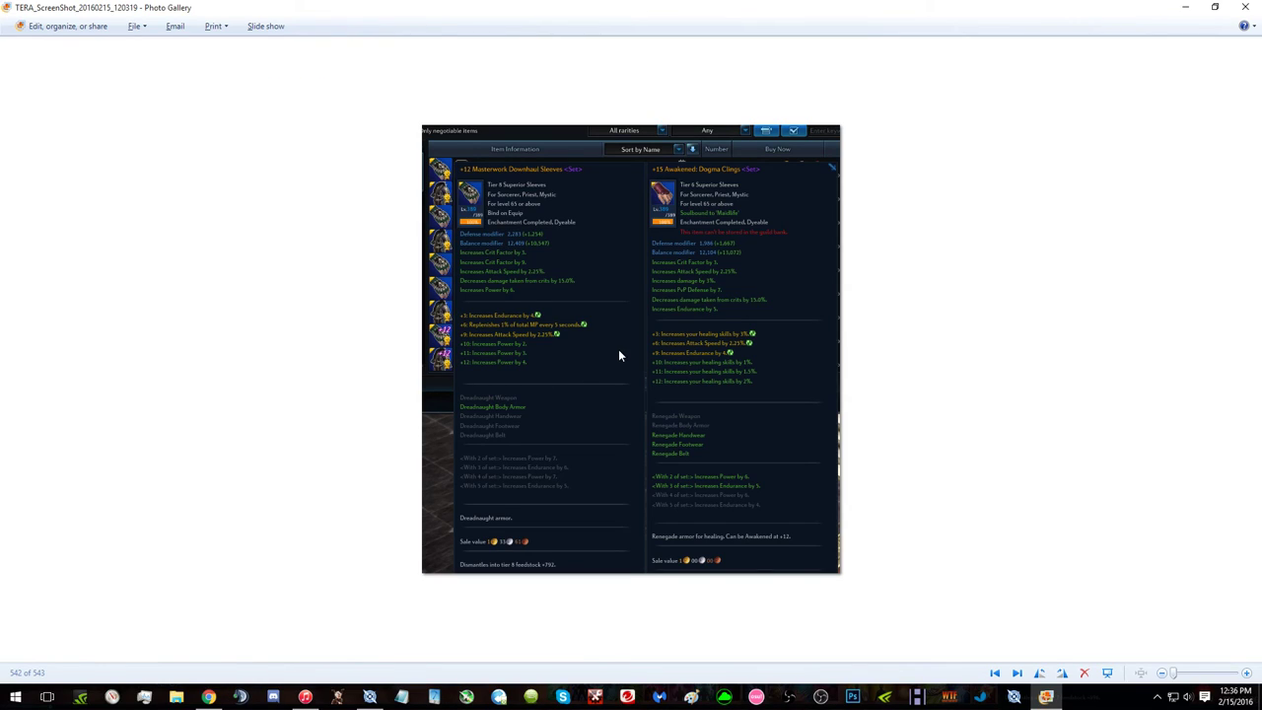
key("alt+Tab")
key("Tab")
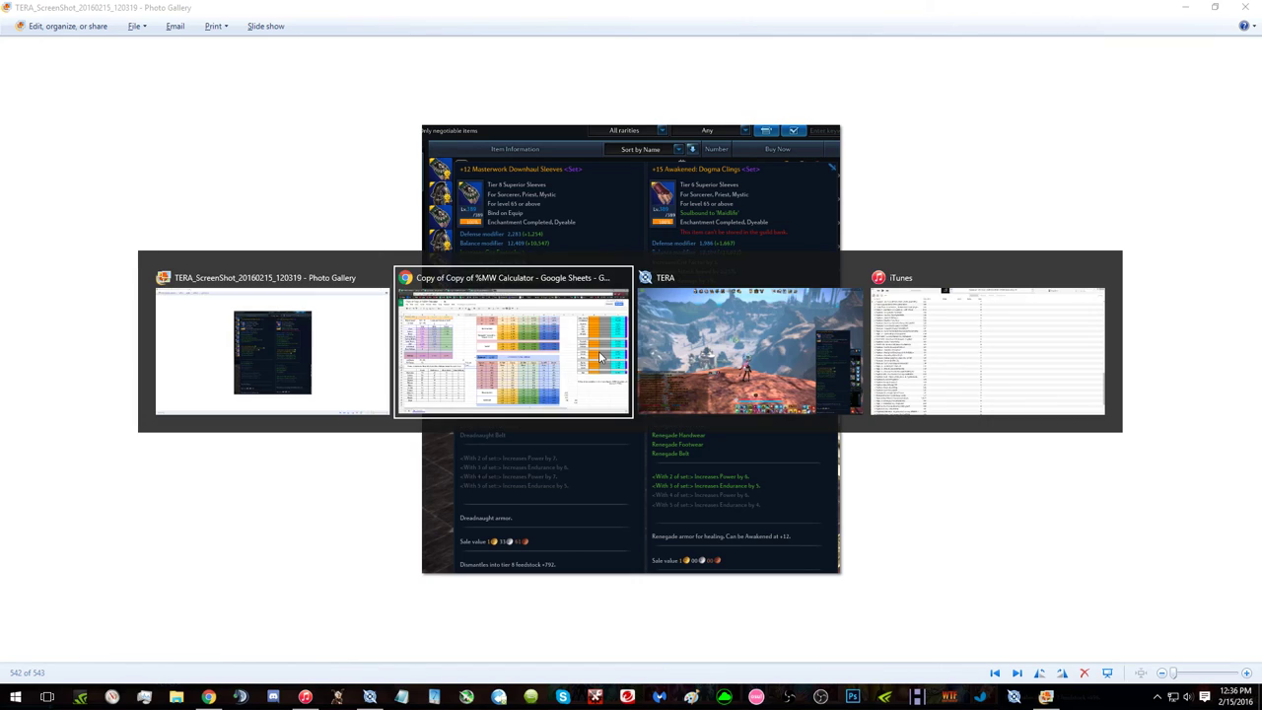
mouse_move(1083, 503)
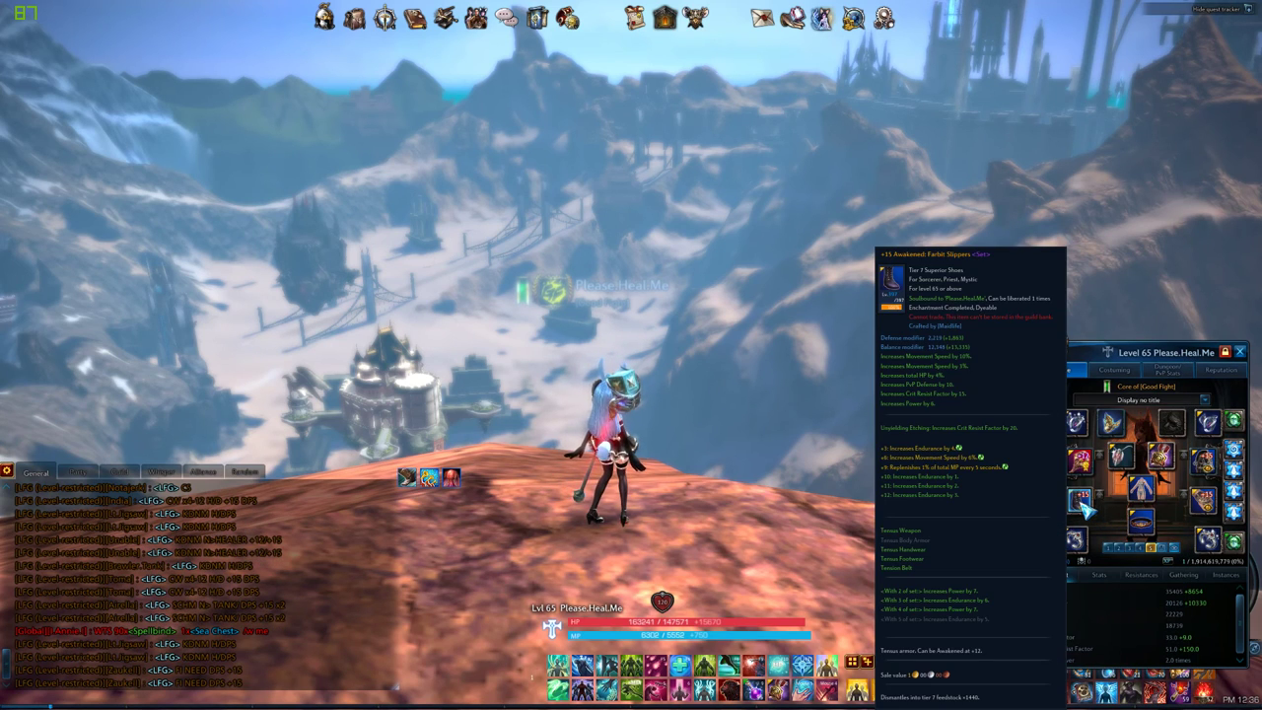
key("alt+Tab")
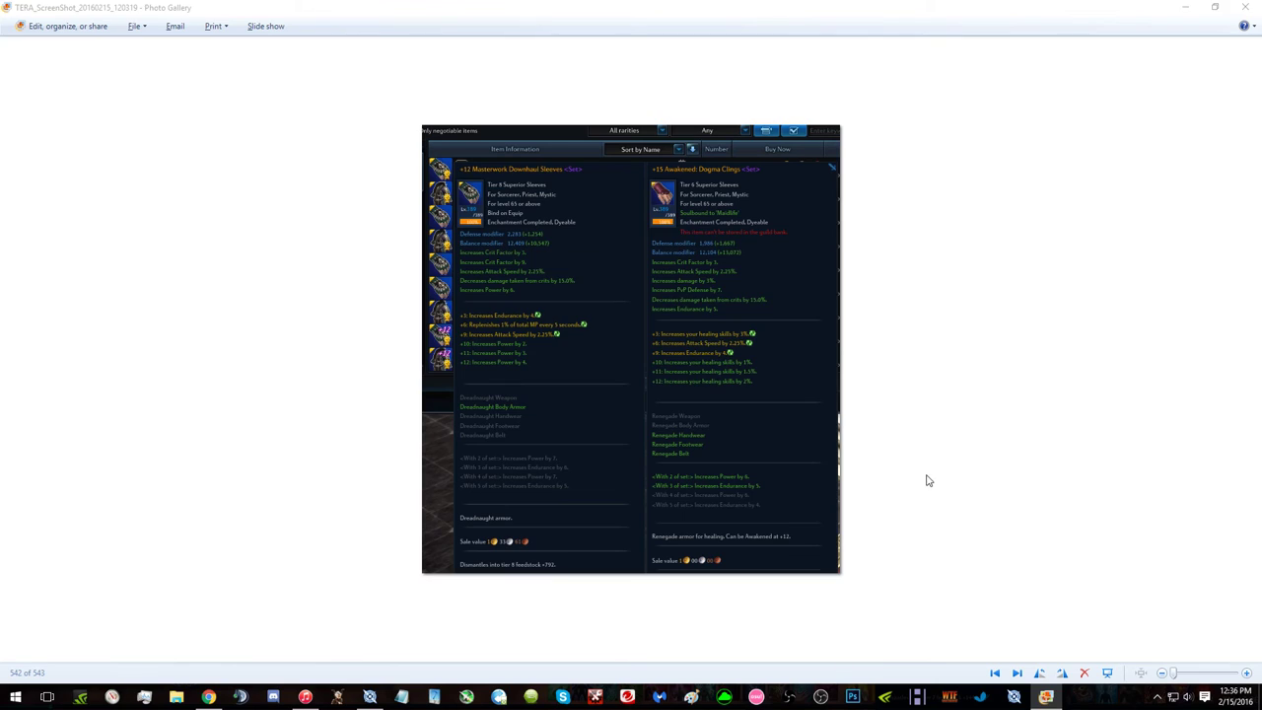
key("alt+Tab")
key("Tab")
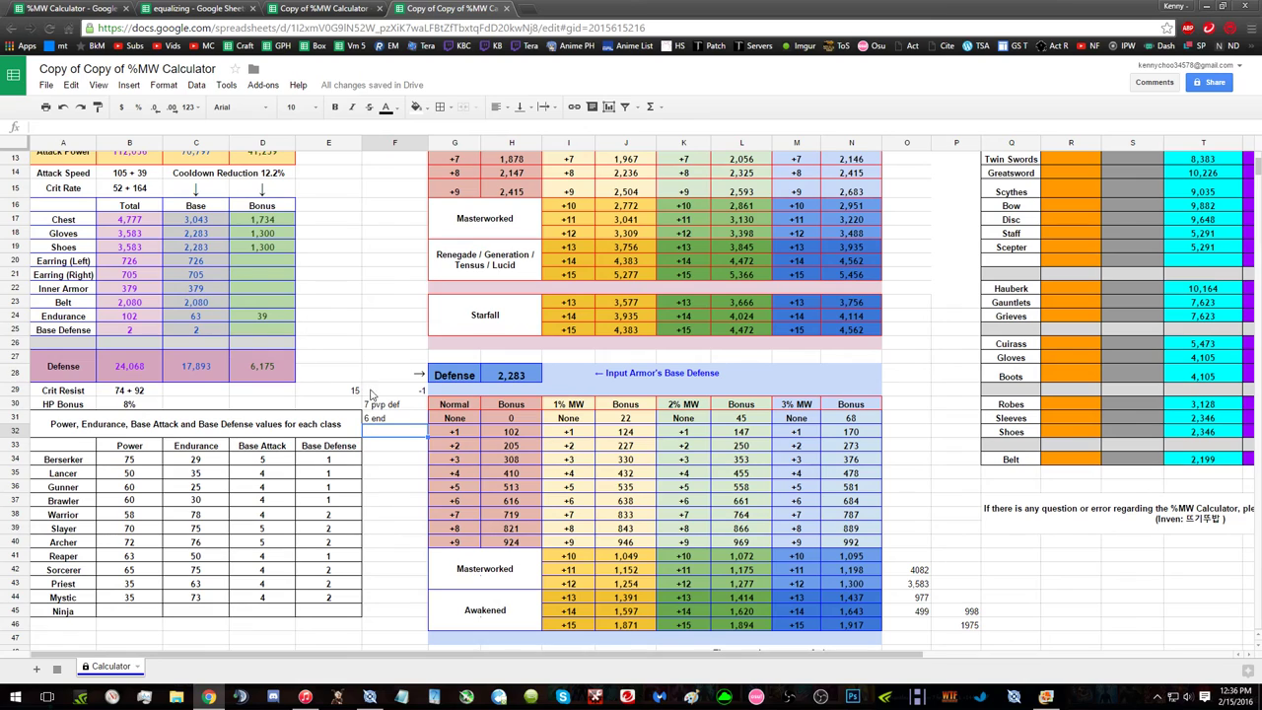
Step: Set the Endurance bonus in cell D24 to 33
left_click(262, 321)
type("33")
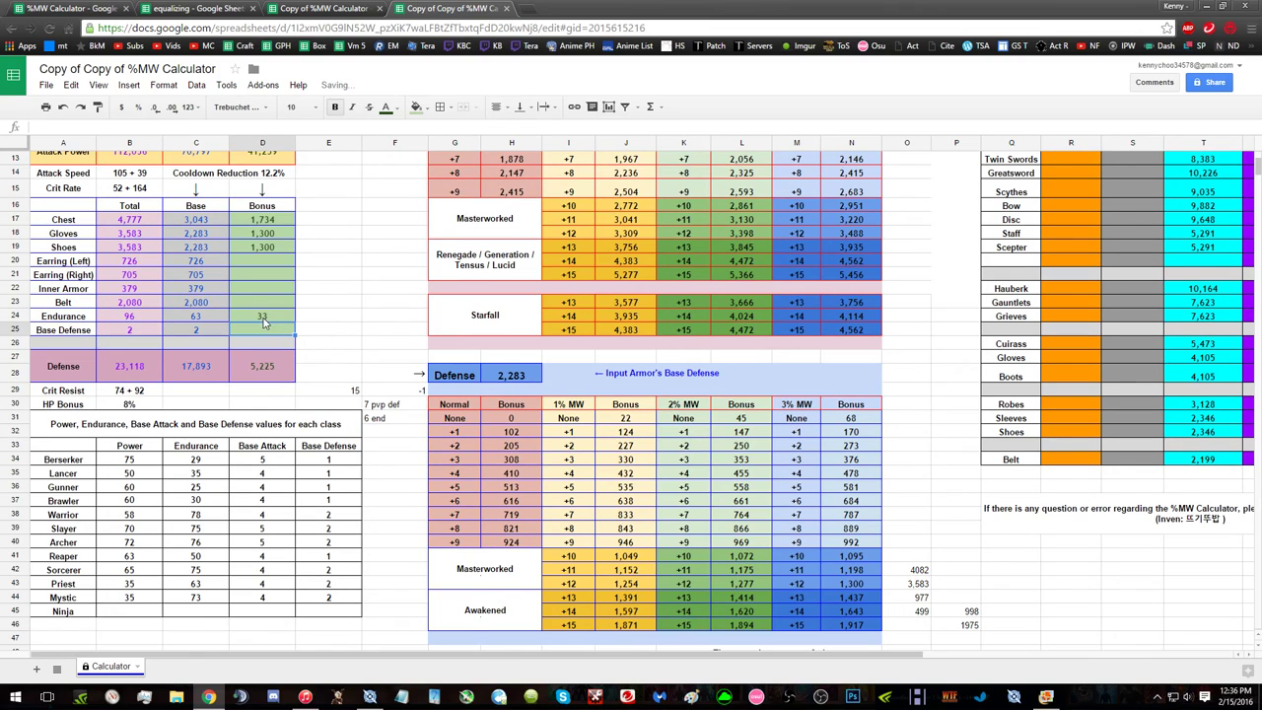
left_click(347, 332)
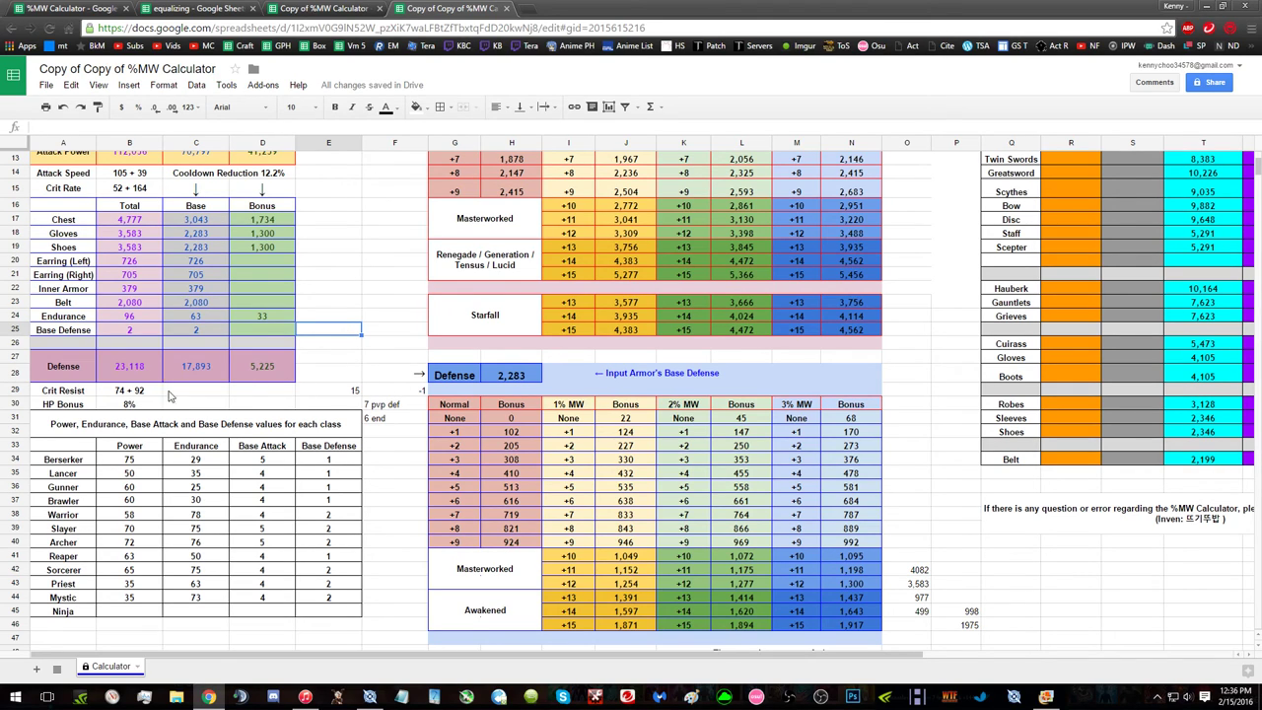
Step: Look up the crit resist factor in the TERA character profile and set the sheet's Crit Resist value to 51 + 136
key("alt+Tab")
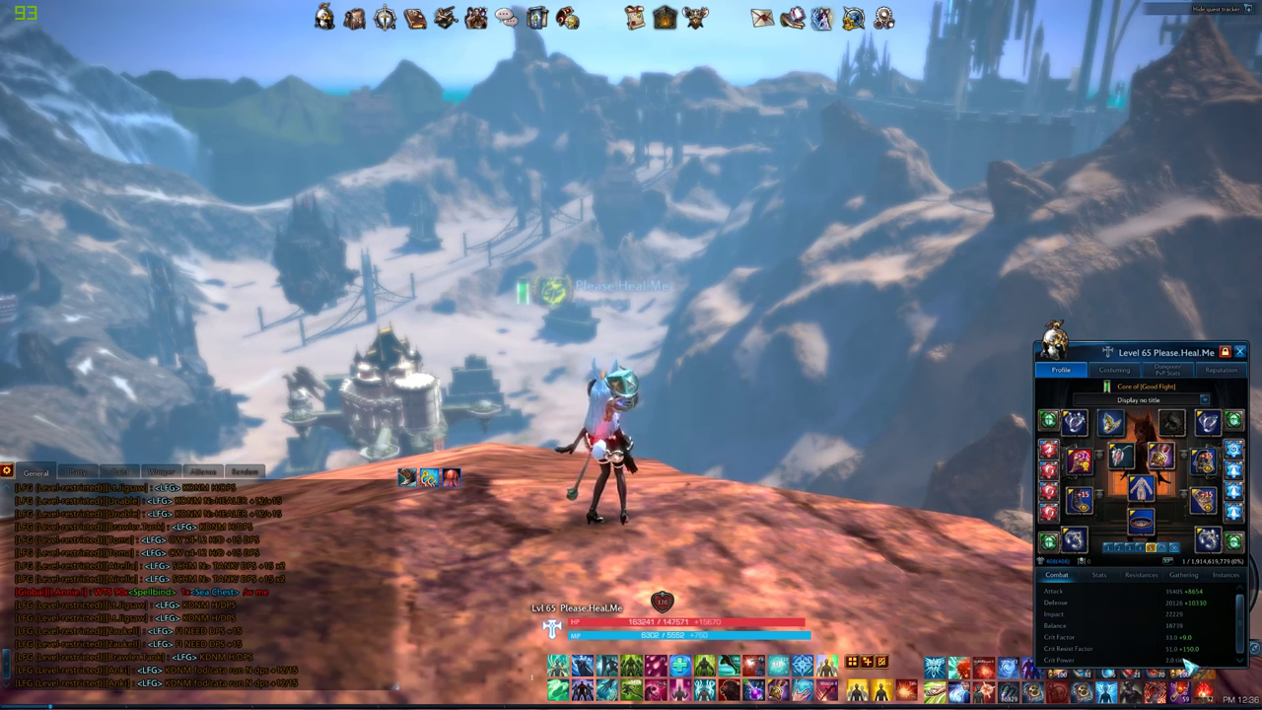
key("alt+Tab")
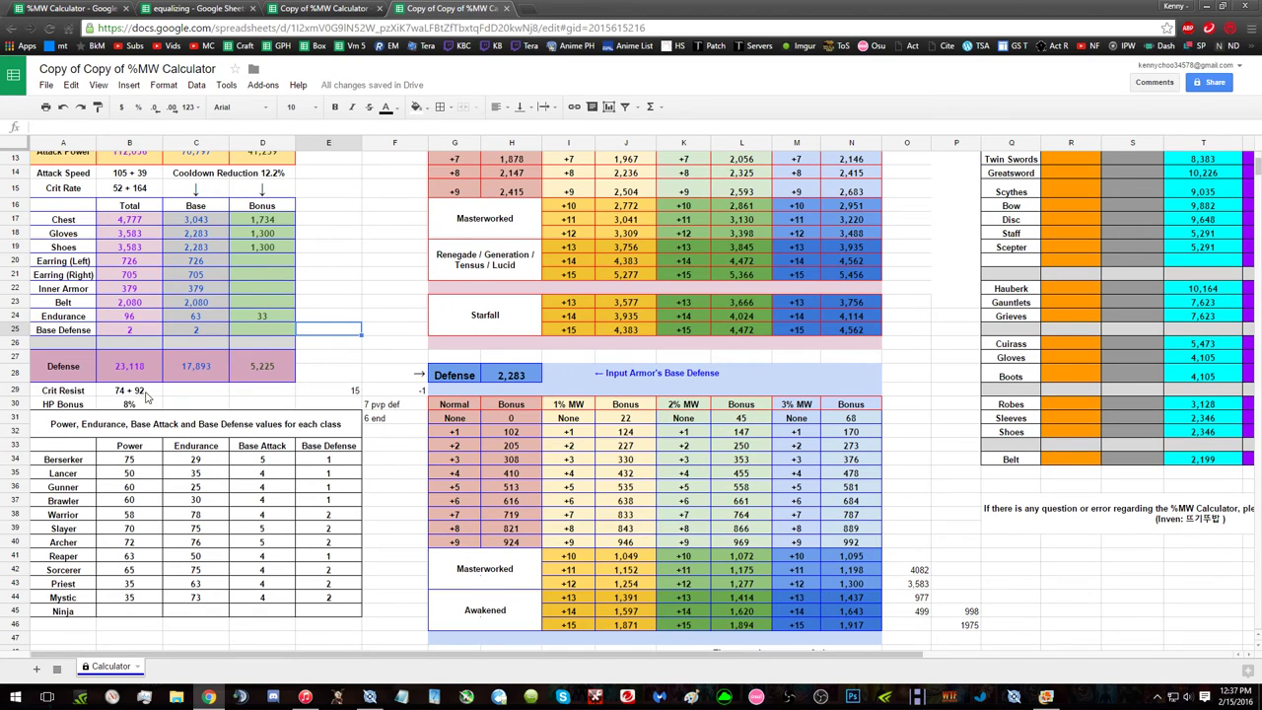
key("alt+Tab")
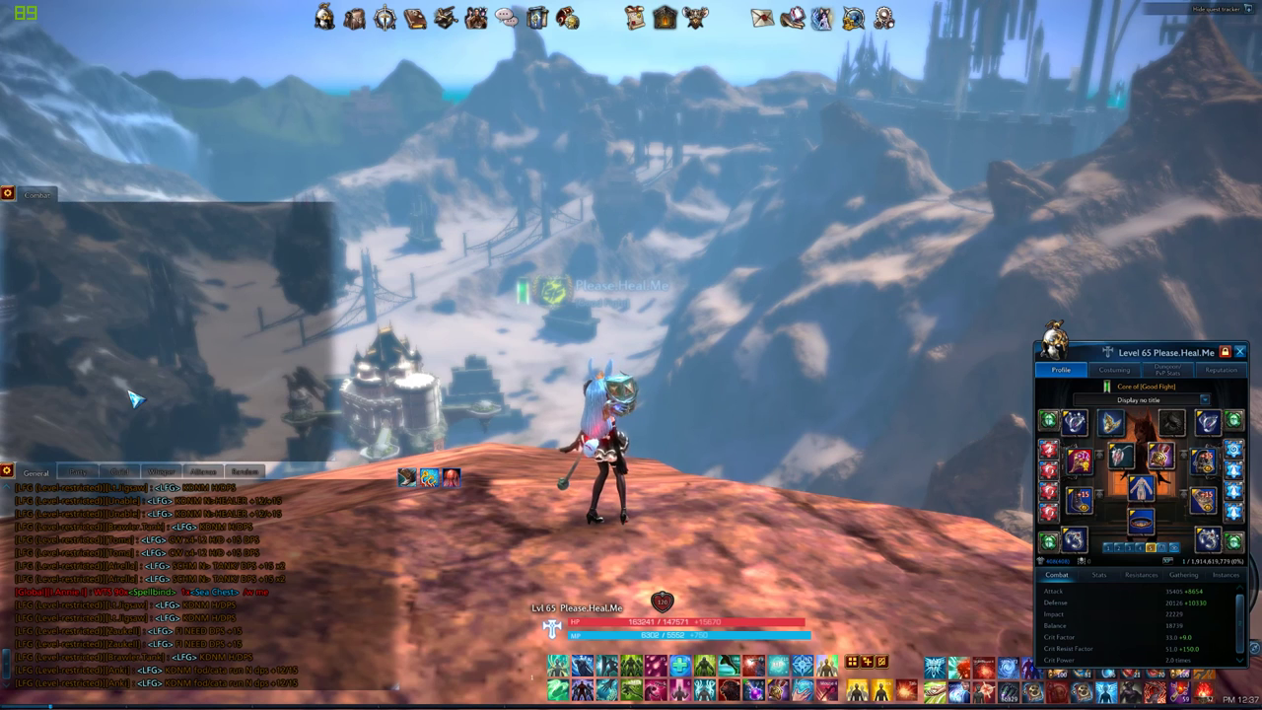
key("alt+Tab")
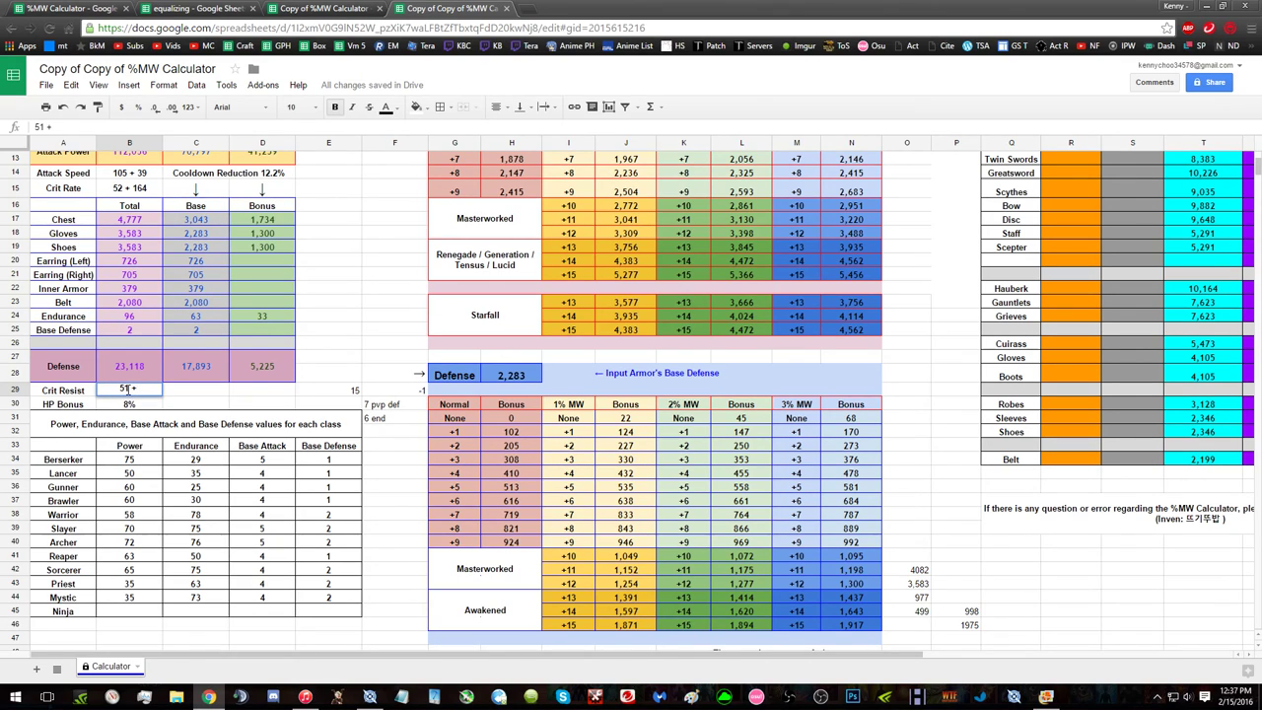
type("136")
key("Return")
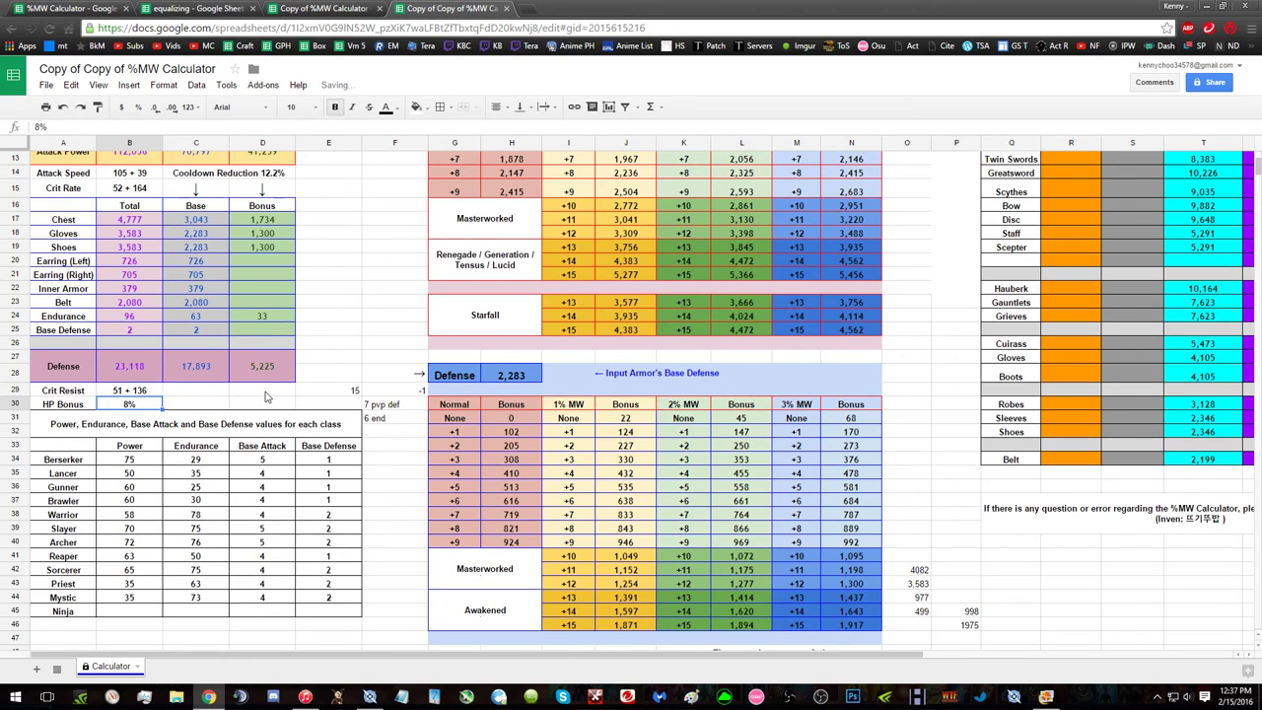
Step: Review the sheet's Crit Rate and the other attack and defense values, and inspect the equipped gear in TERA
left_click(355, 392)
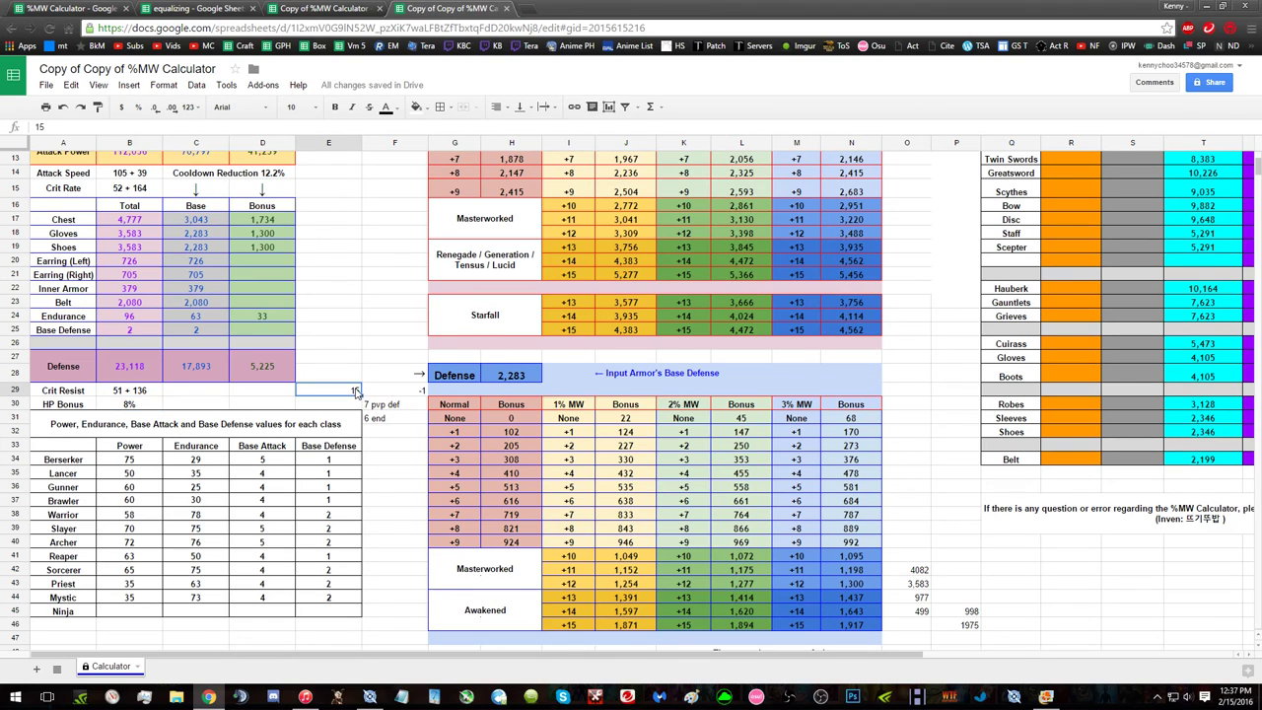
key("alt+Tab")
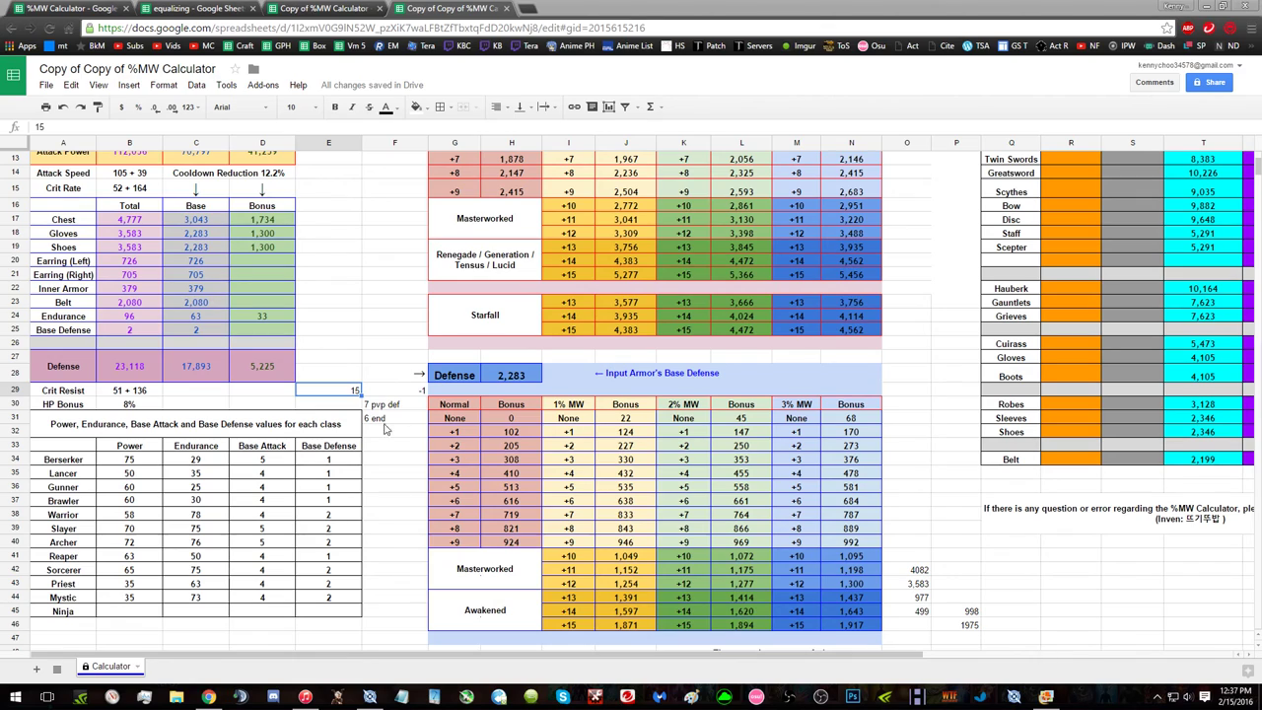
scroll(278, 350, "up", 4)
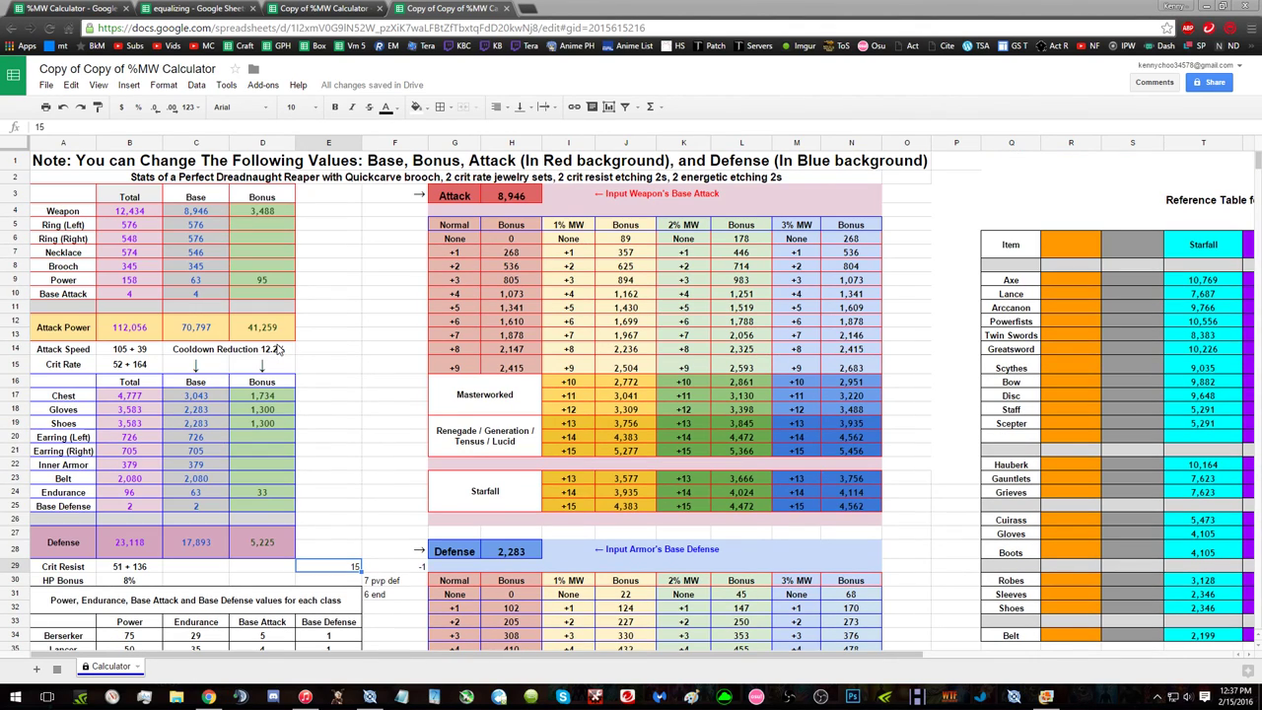
left_click(123, 367)
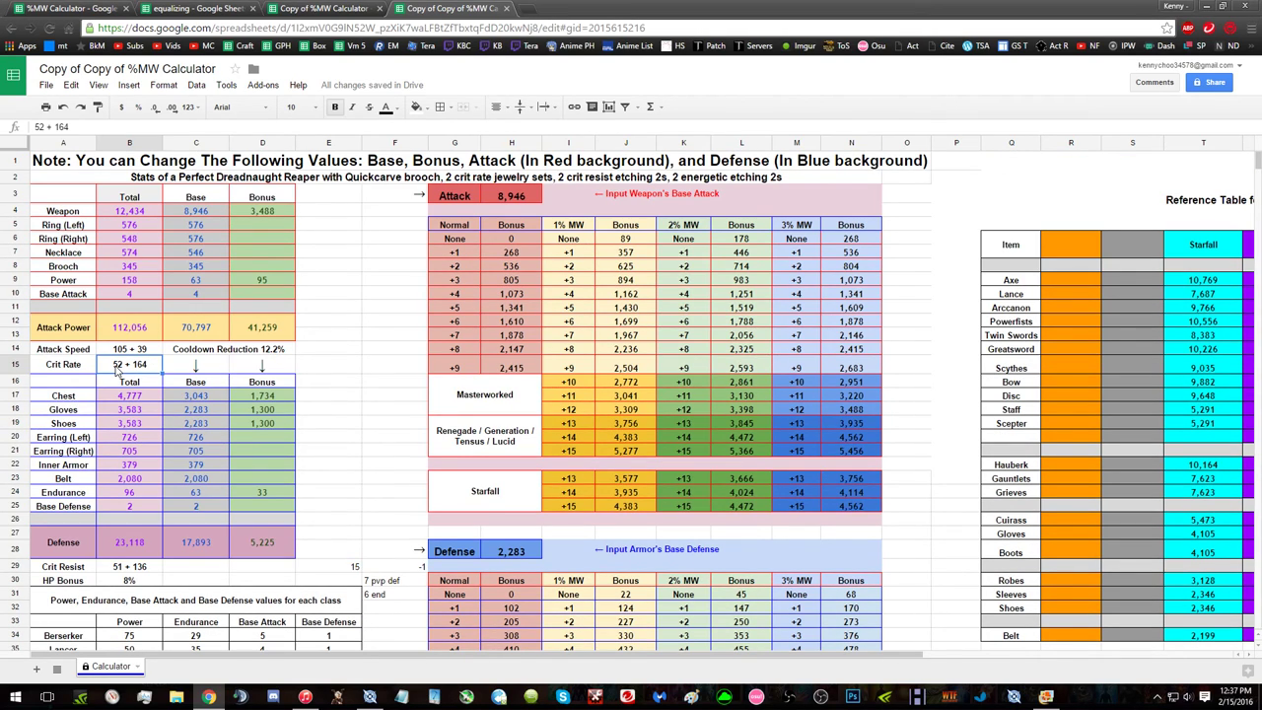
left_click(318, 402)
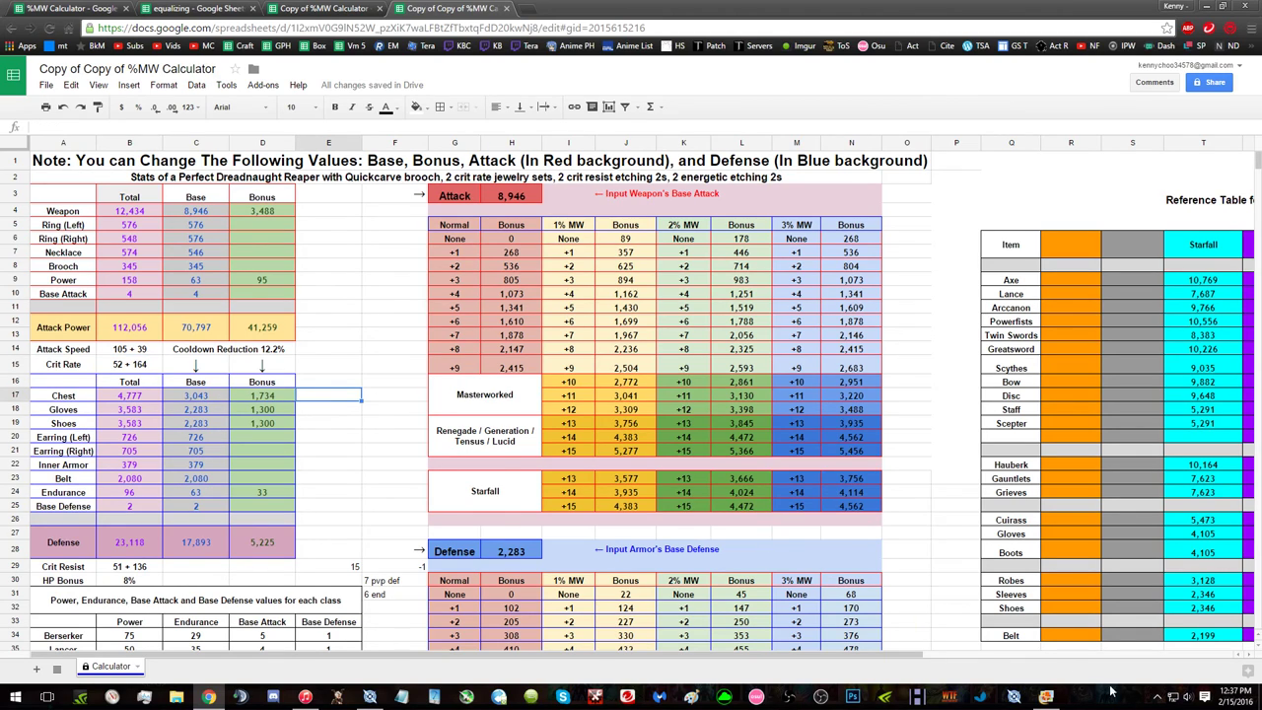
scroll(330, 409, "down", 2)
scroll(330, 415, "down", 2)
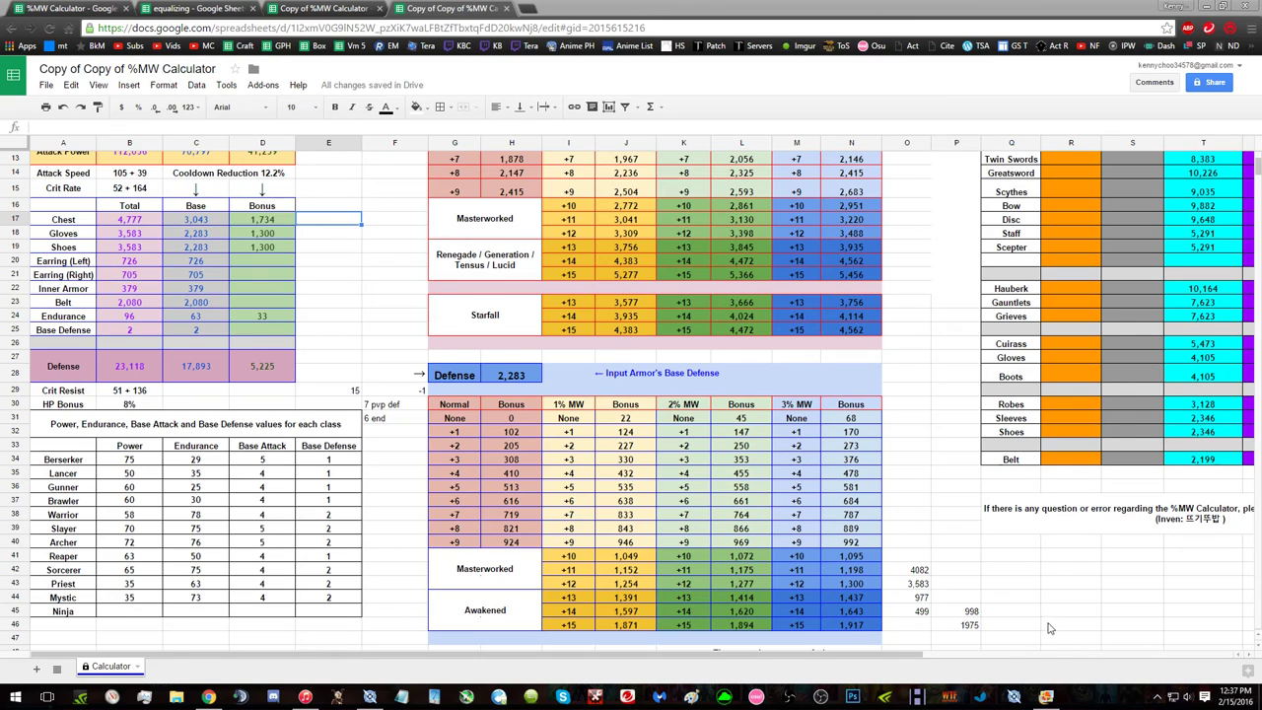
key("alt+Tab")
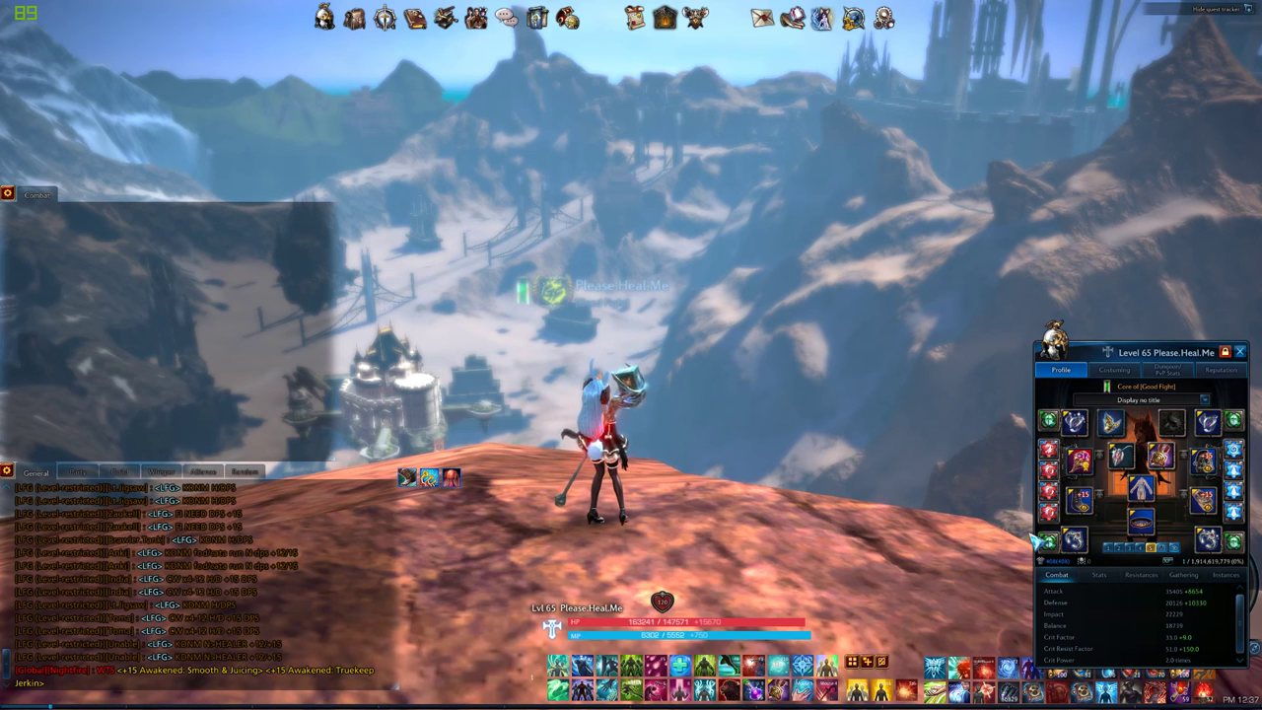
mouse_move(1081, 501)
key("alt+Tab")
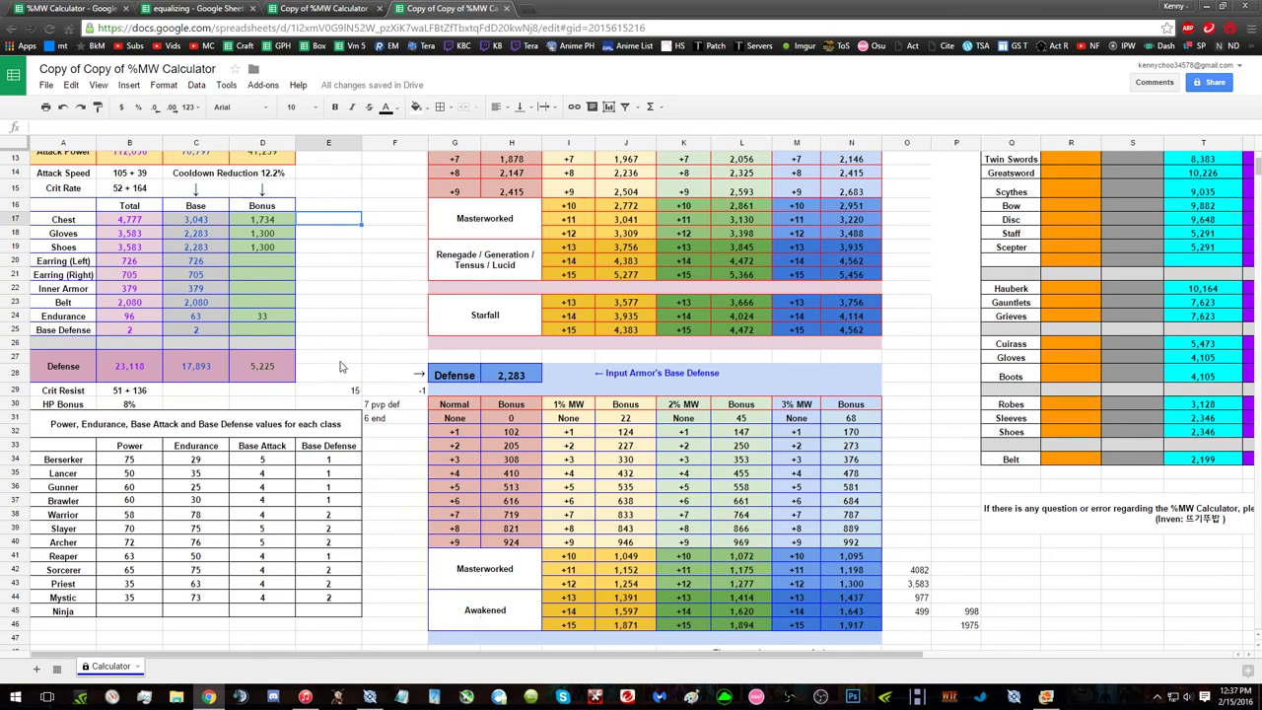
Step: Read the base and bonus defense in TERA and enter the formula =20126+10330 in cell E28 of the calculator sheet
key("alt+Tab")
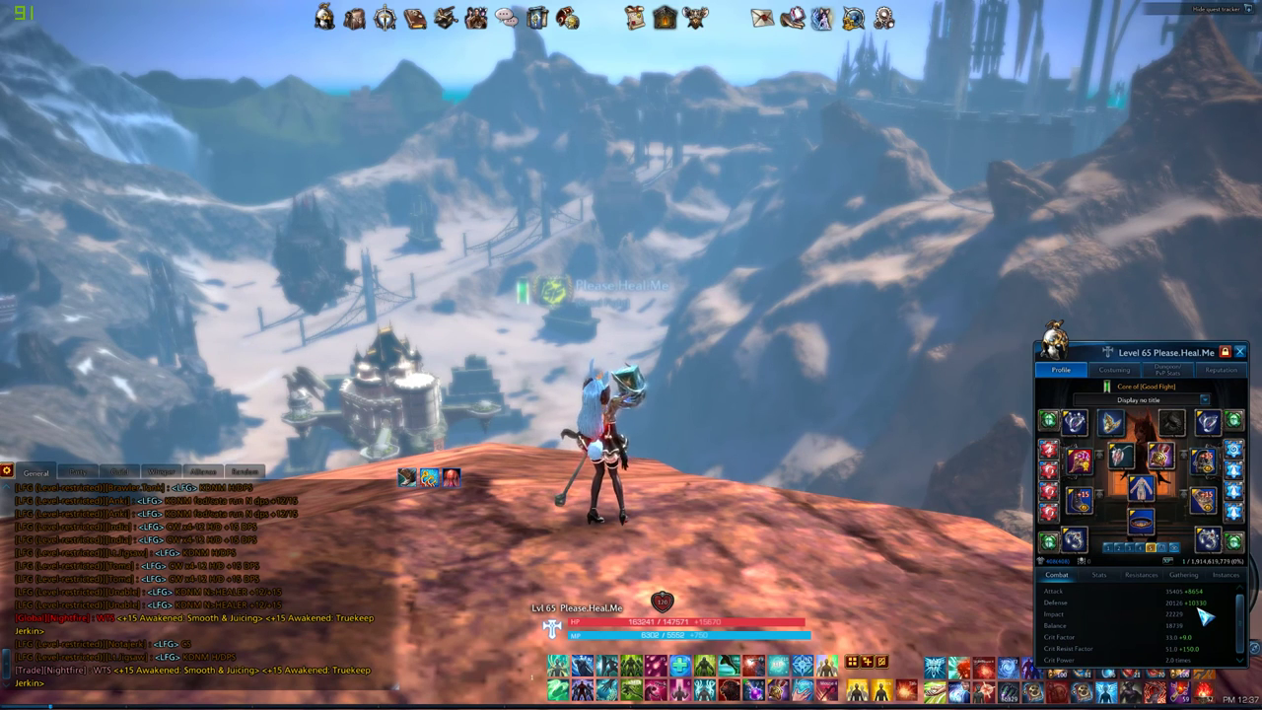
key("alt+Tab")
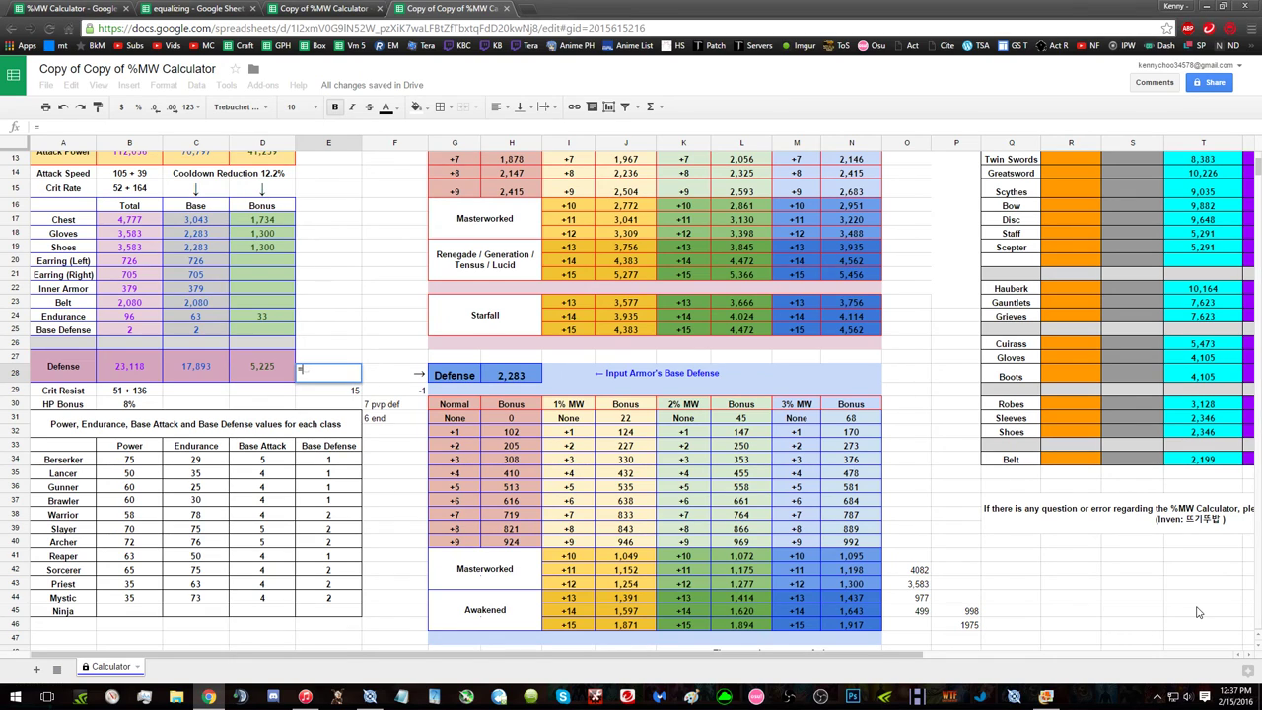
key("alt+Tab")
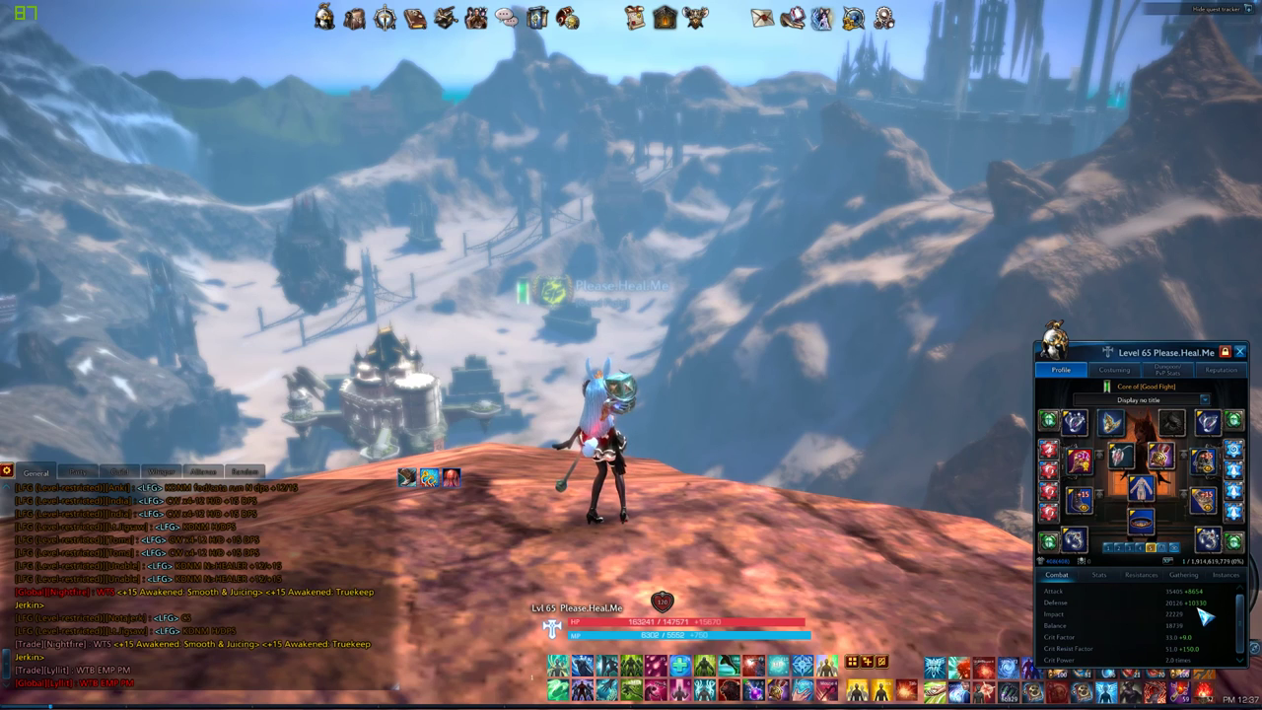
key("alt+Tab")
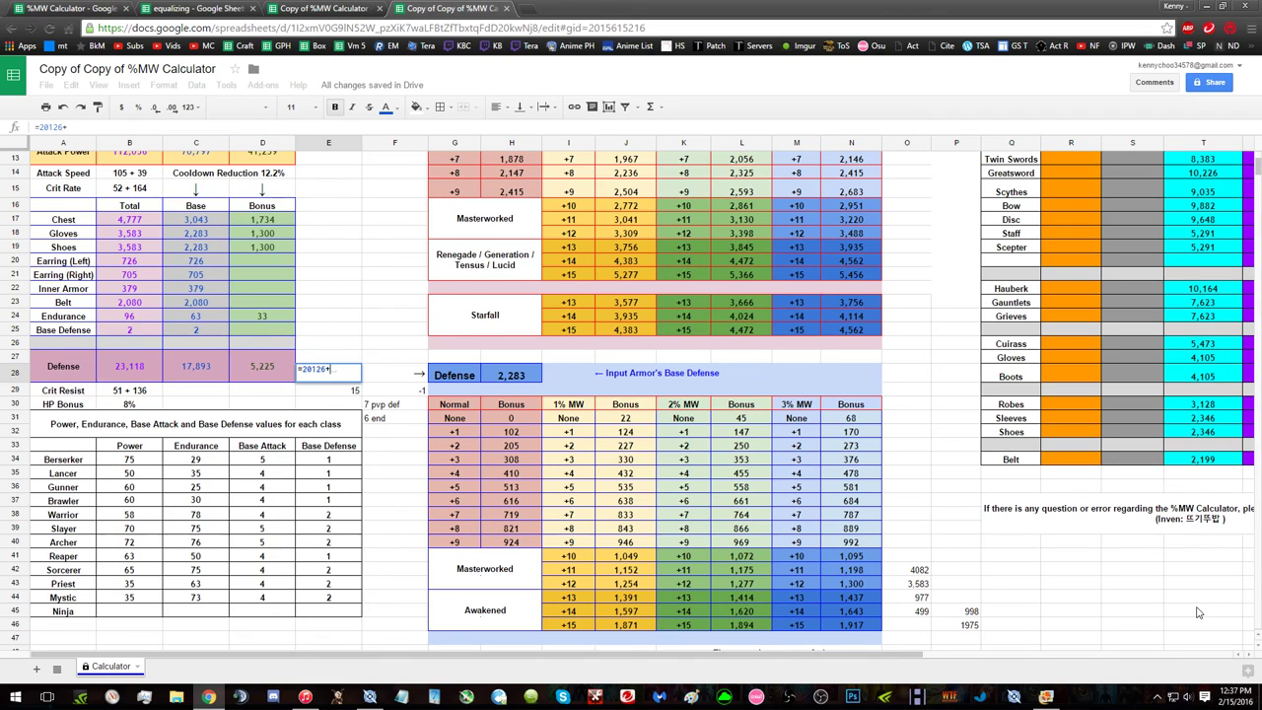
key("alt+Tab")
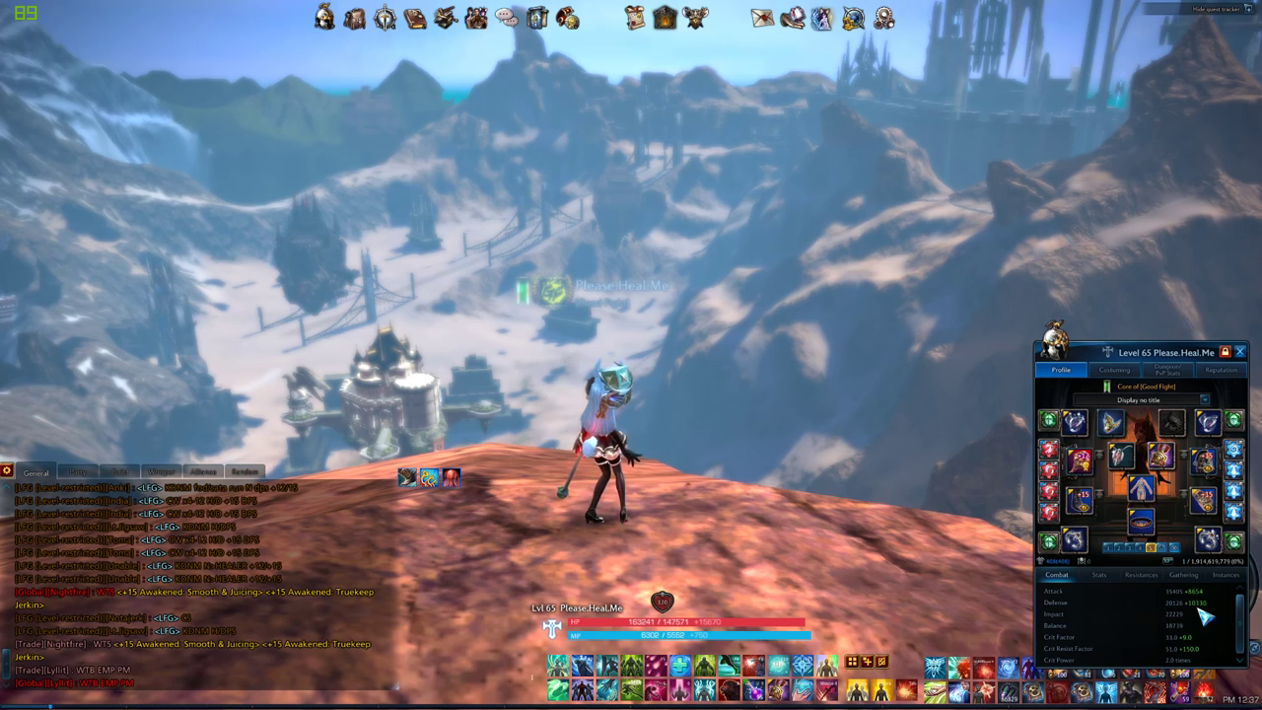
key("alt+Tab")
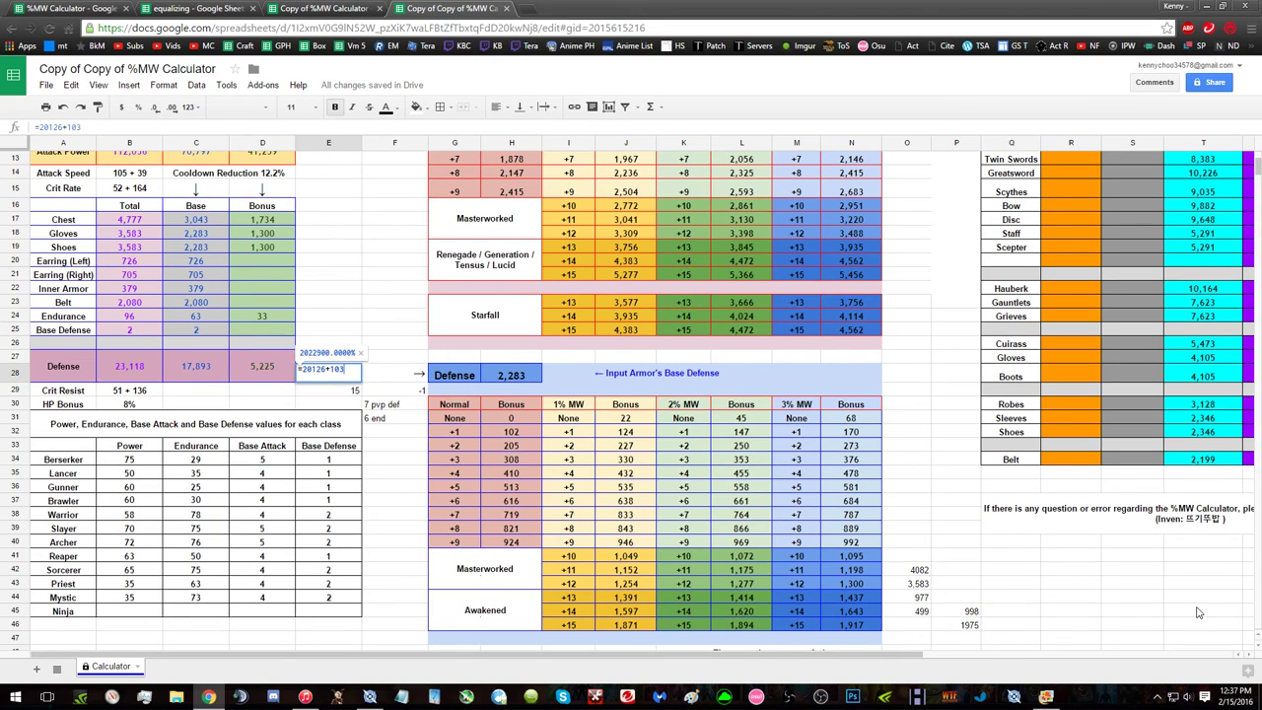
key("alt+Tab")
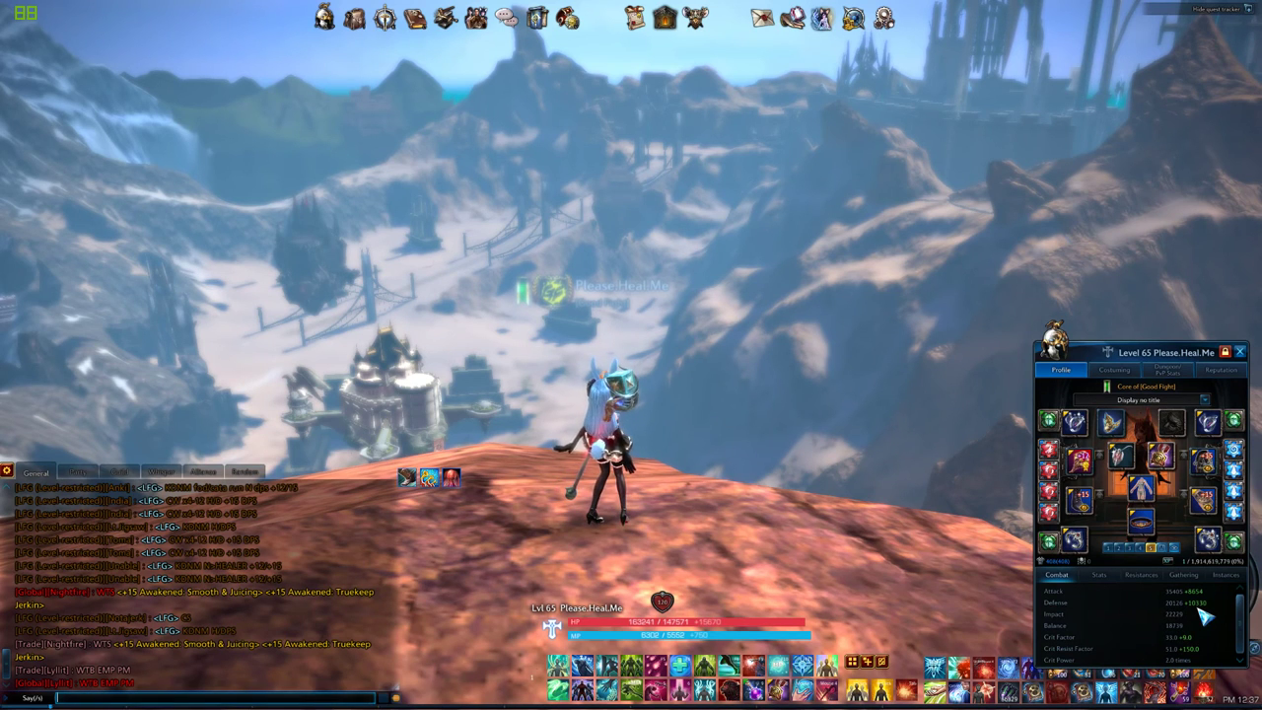
key("alt+Tab")
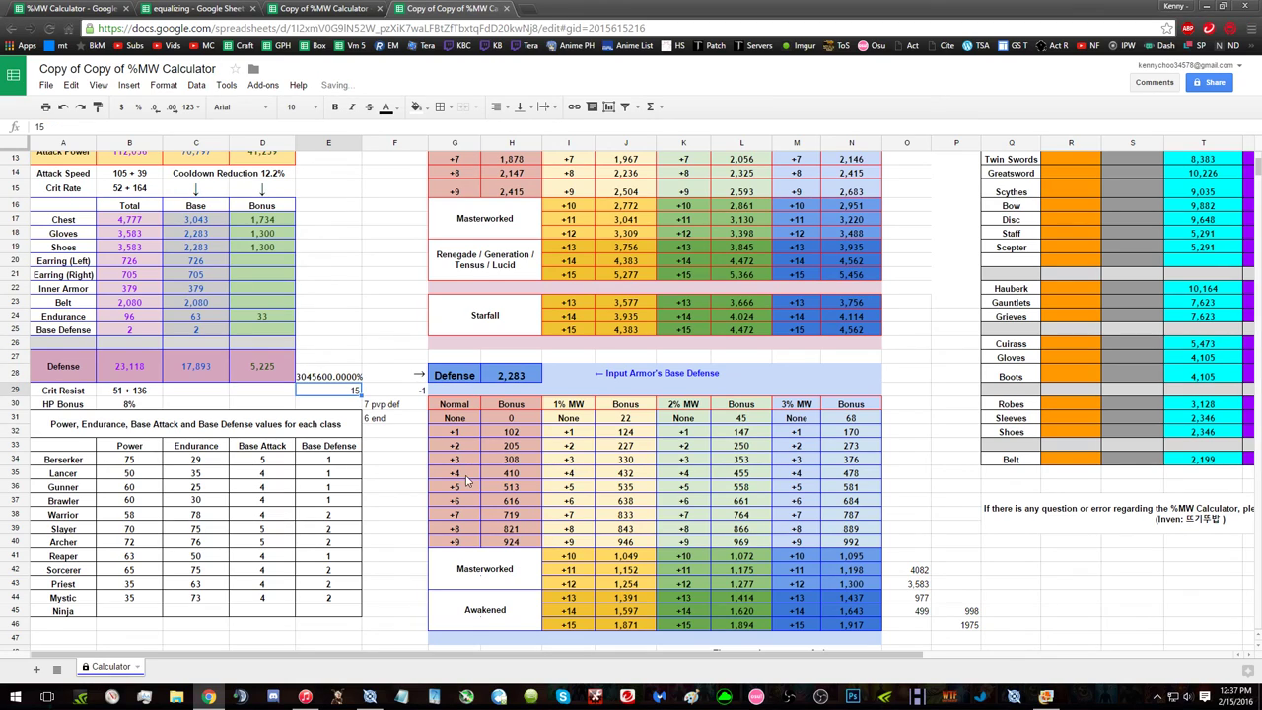
Step: Move the formula =20126+10330 from cell E28 to cell E26
left_click(307, 367)
left_click(390, 357)
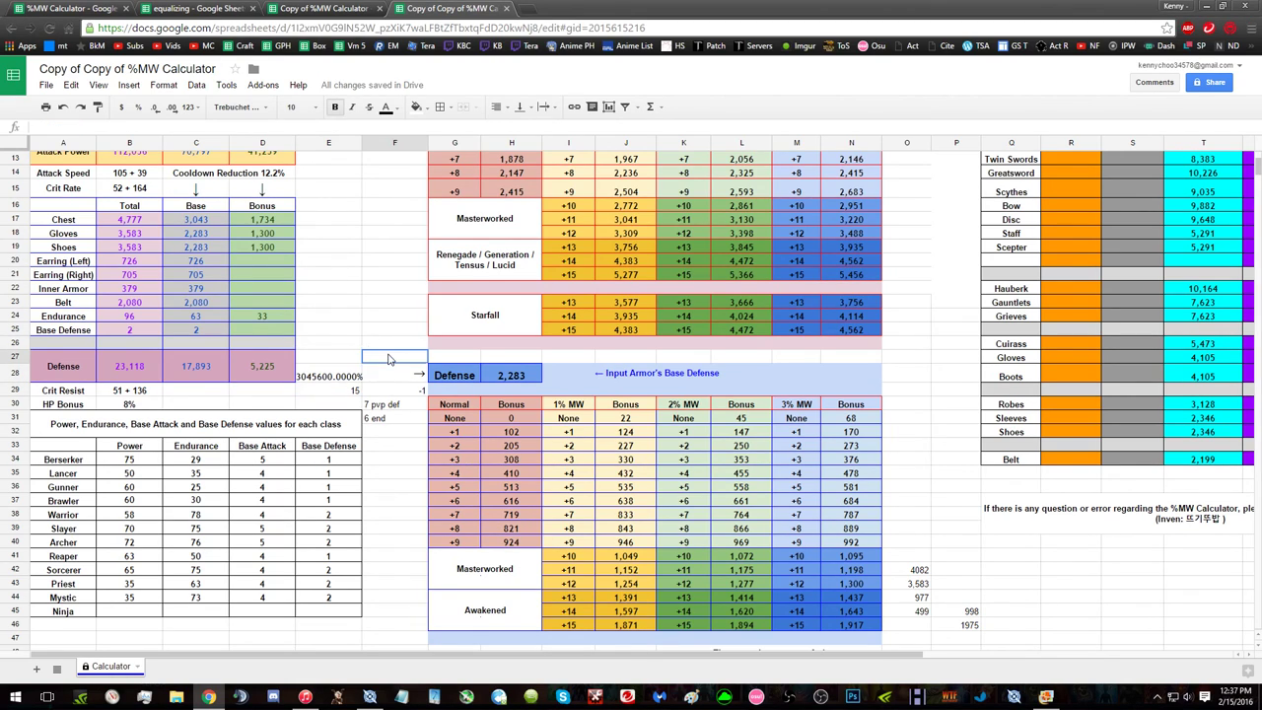
double_click(318, 377)
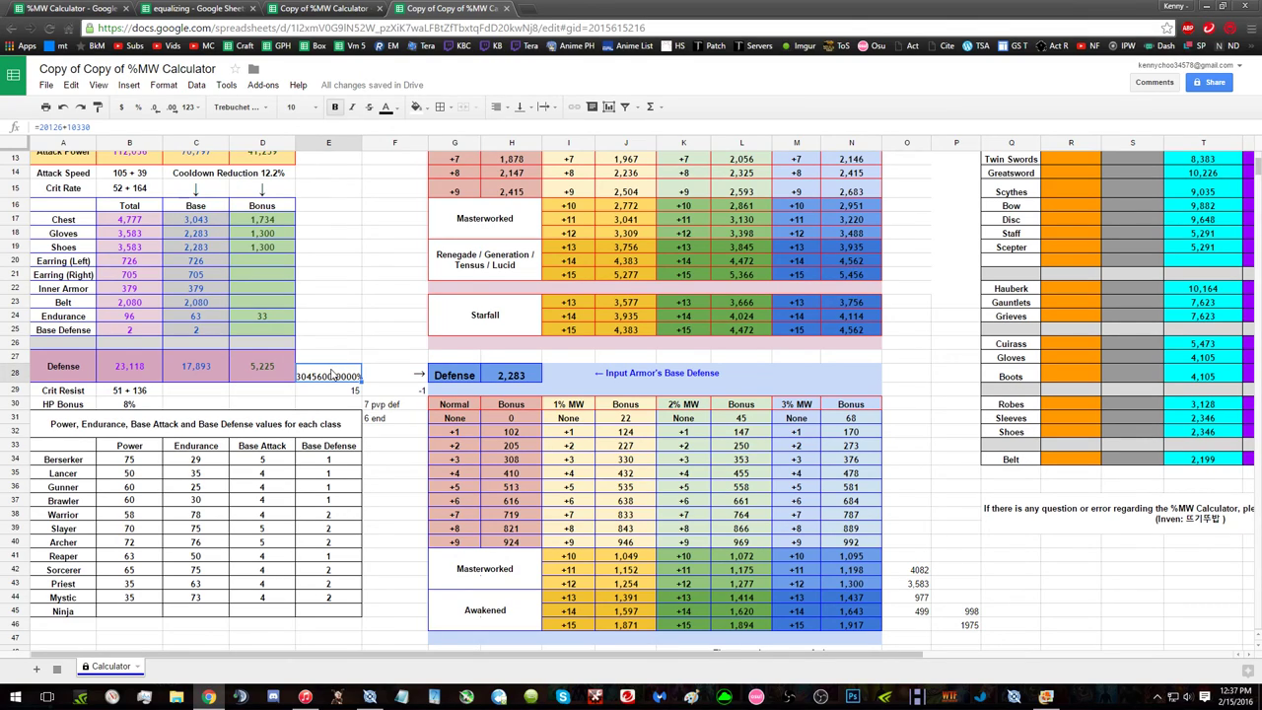
left_click_drag(358, 369, 299, 375)
key("BackSpace")
left_click(331, 344)
type("=20126+10330")
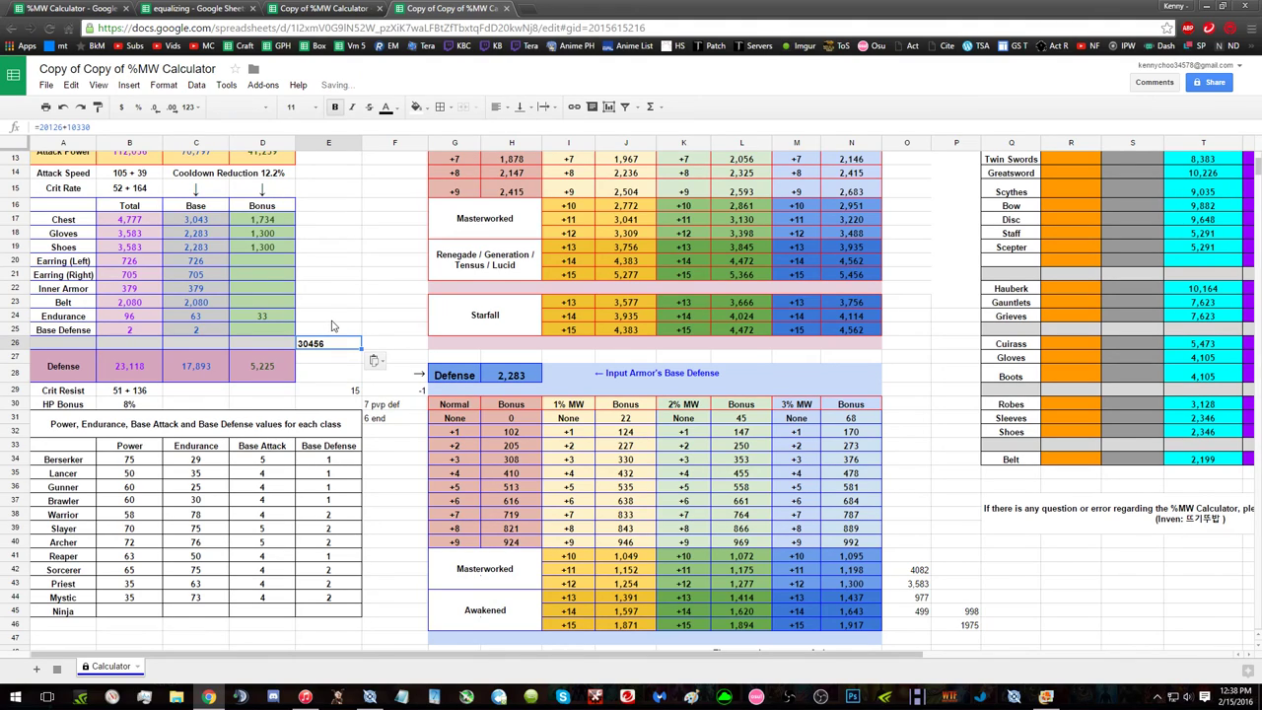
Step: Enter the formula =E26-B27 in cell E27 to subtract the sheet's total Defense from the in-game total
left_click(332, 322)
left_click(338, 343)
left_click(322, 357)
type("=")
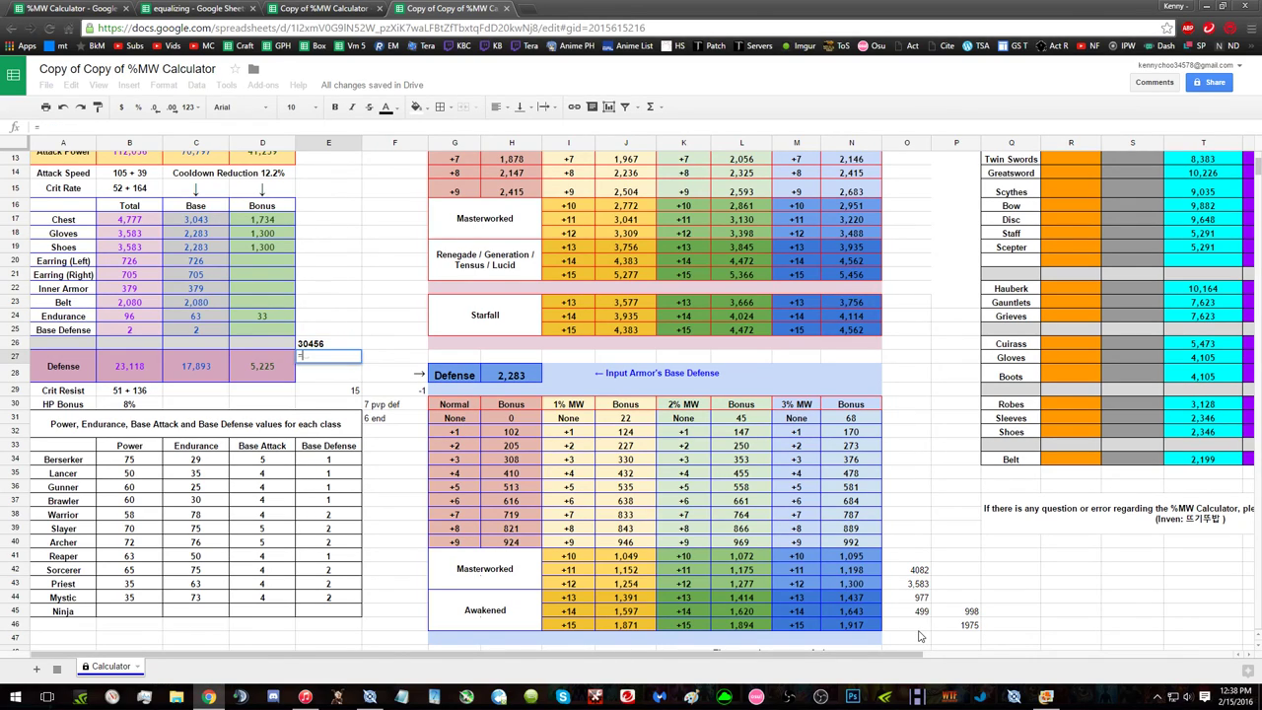
left_click(316, 347)
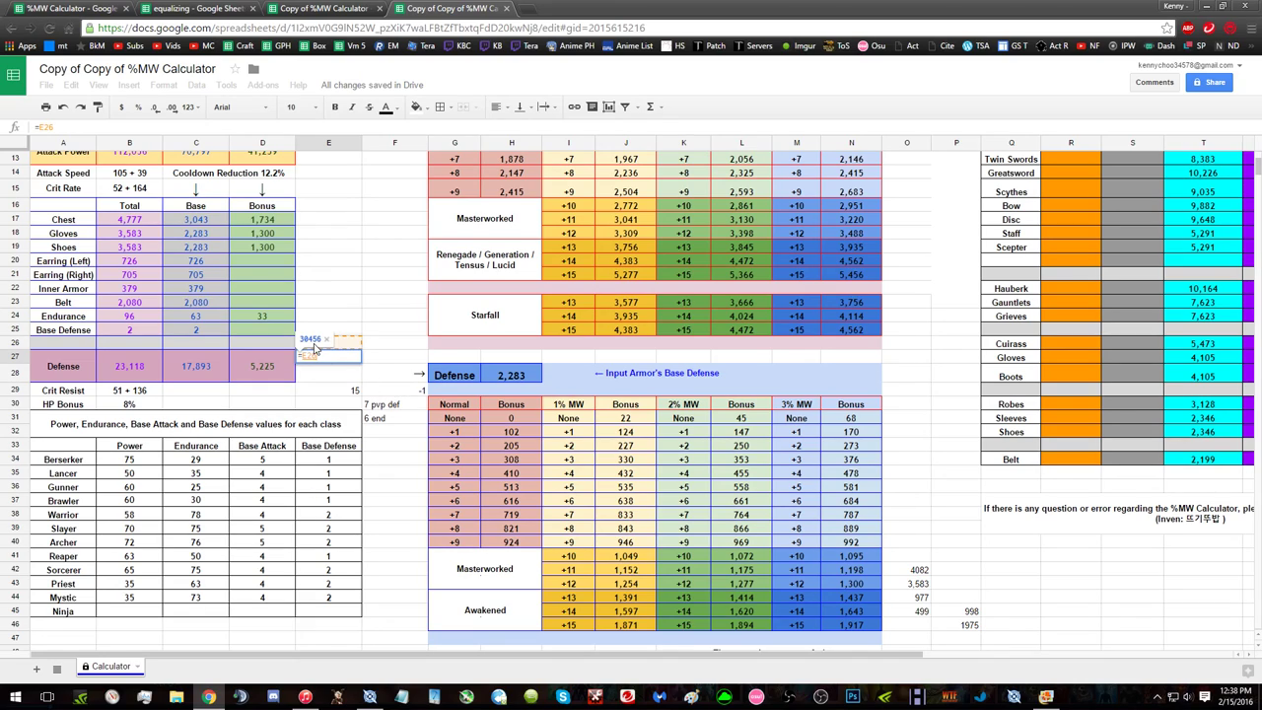
type("-")
left_click(124, 369)
key("Return")
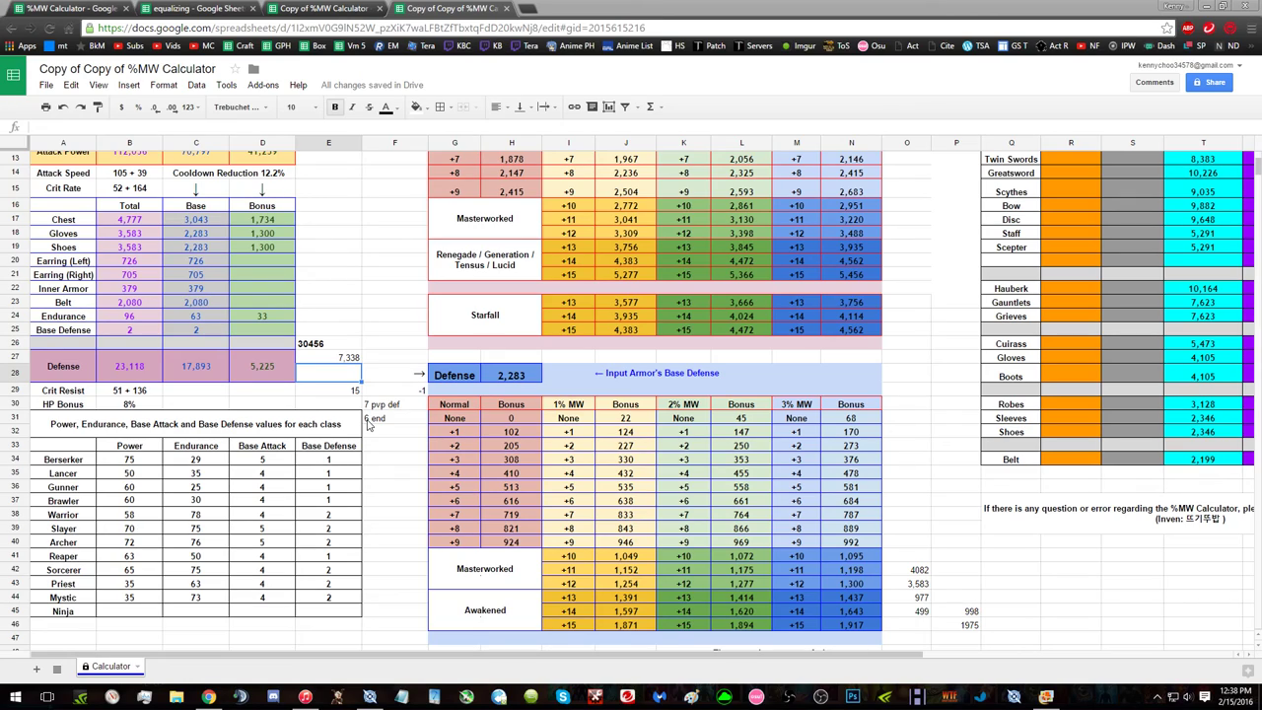
Step: Clear the "6 end" note from cell F31 and enter the label "base" in cell F27
left_click(369, 424)
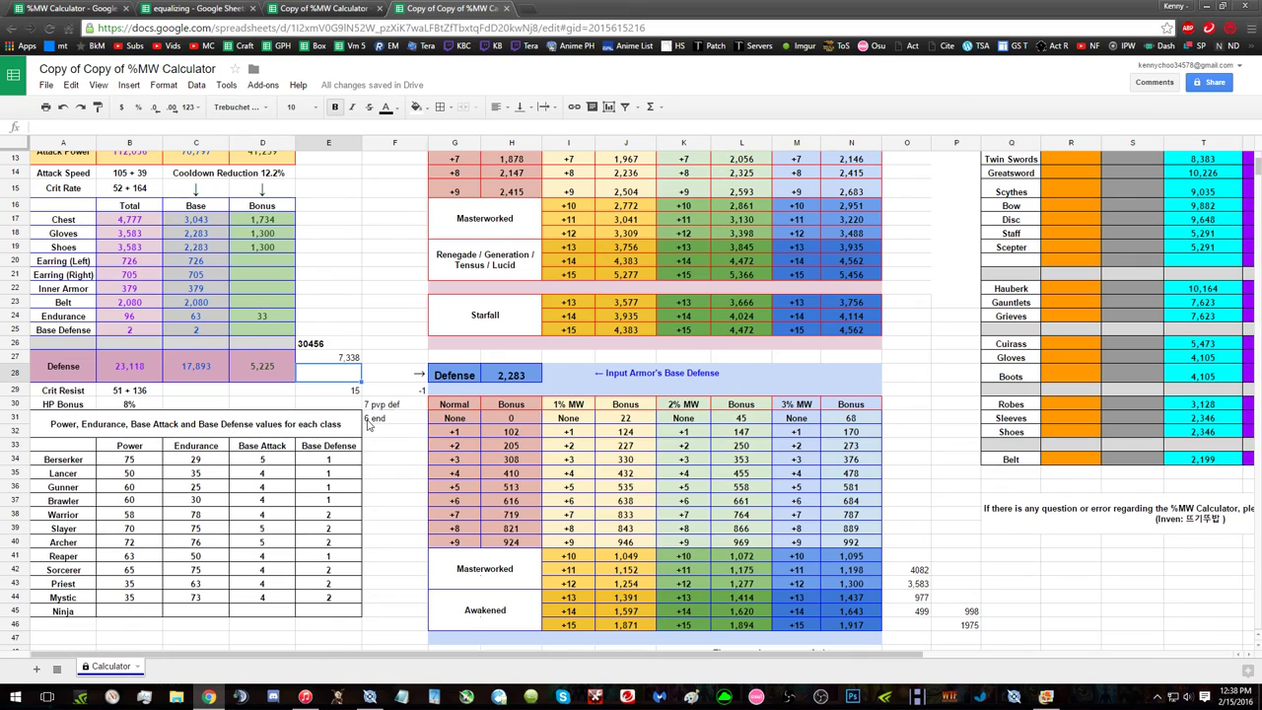
key("Delete")
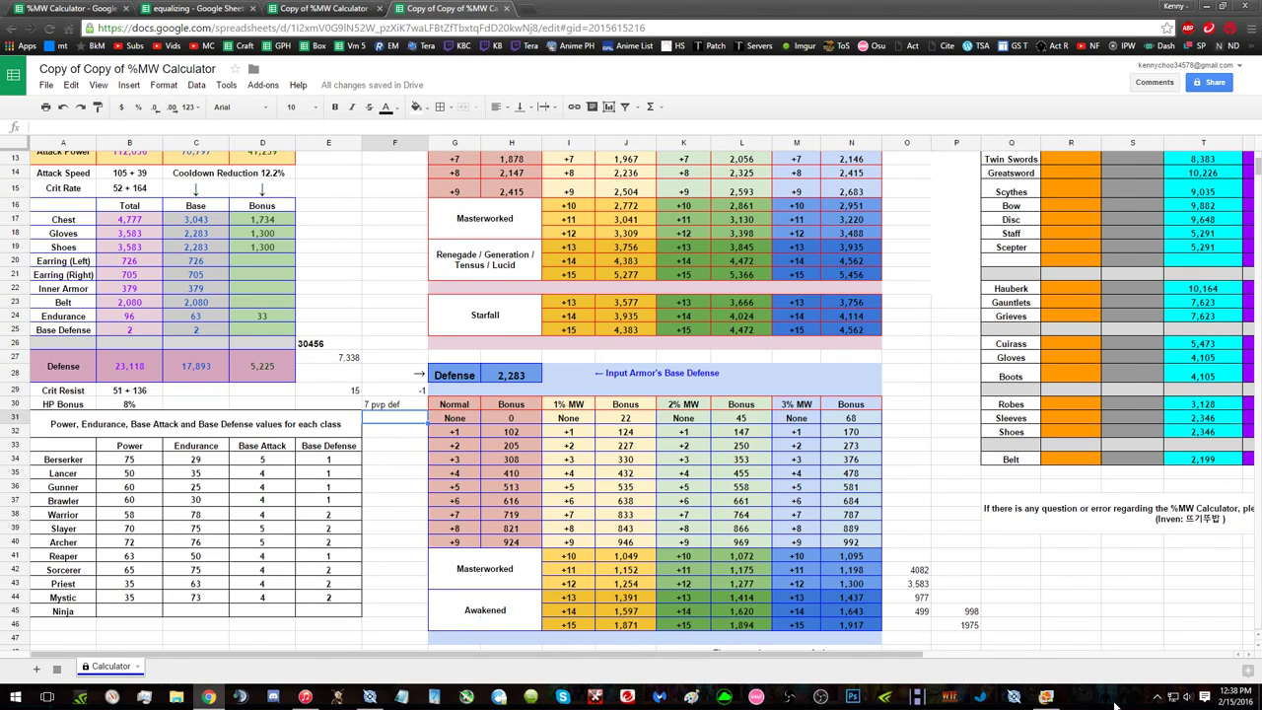
left_click(373, 361)
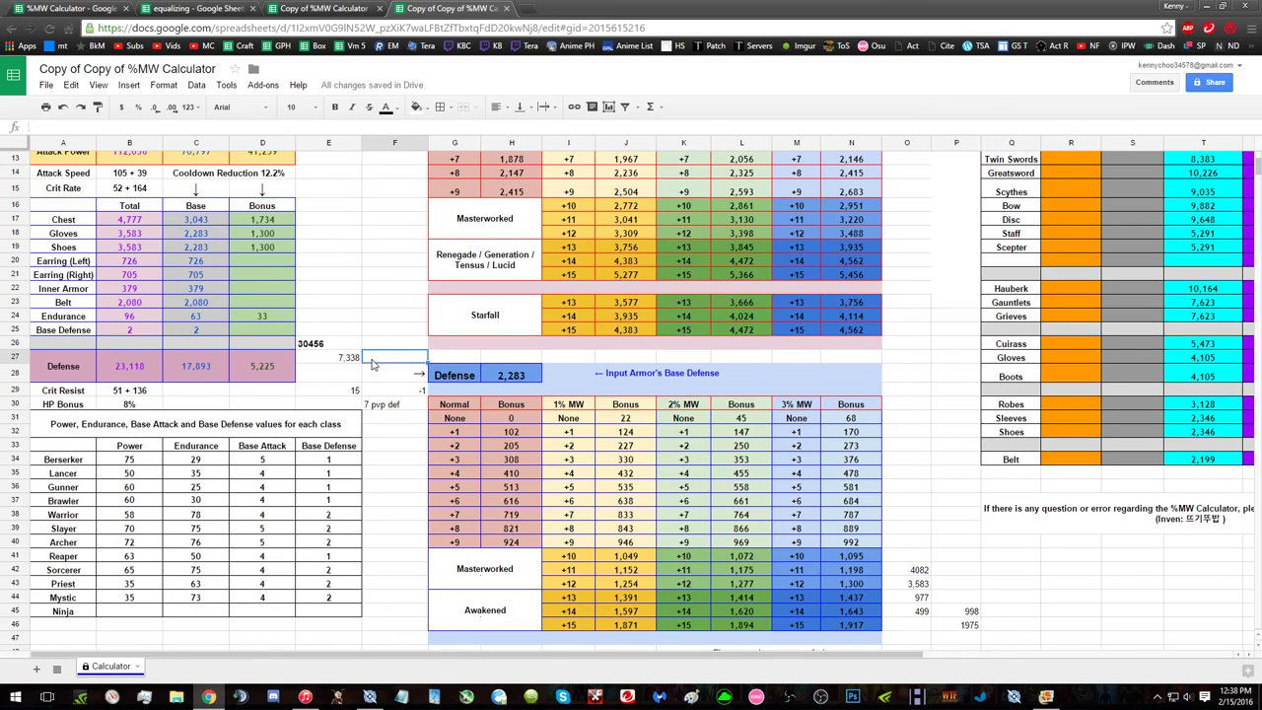
type("base")
left_click(331, 381)
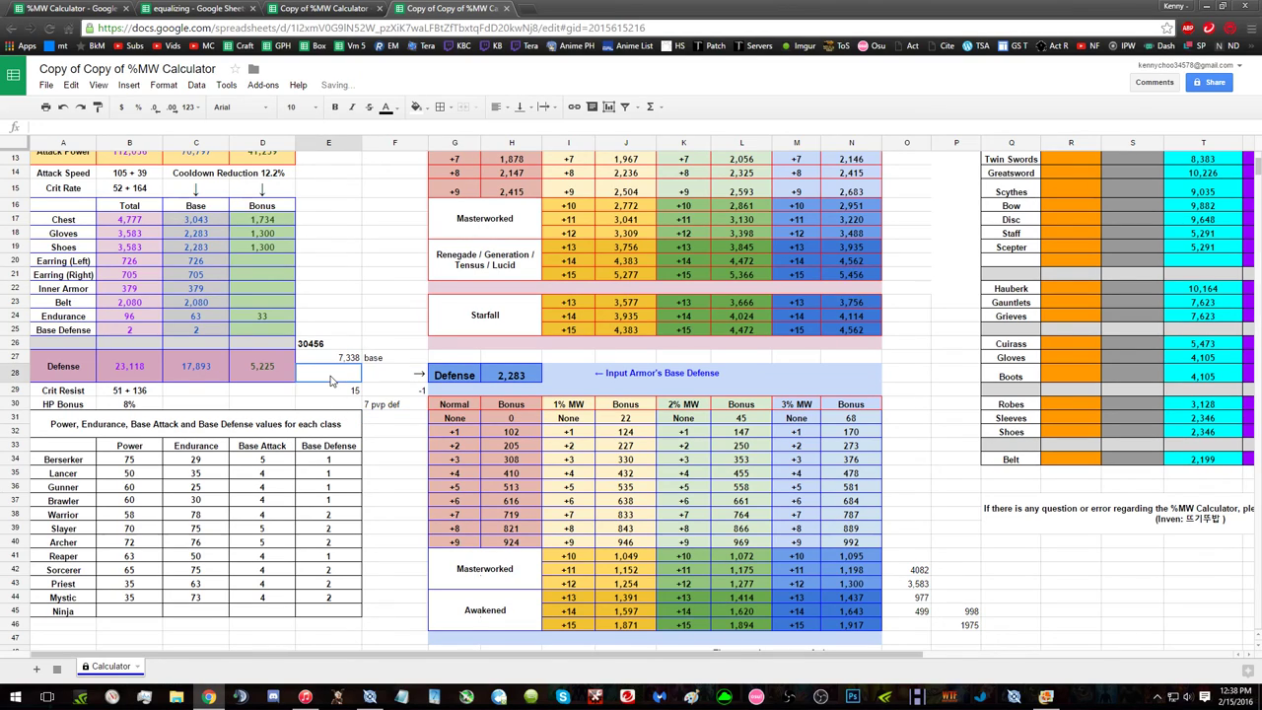
Step: Clear cells E29 and F29 and enter the note "14 crit res" in E29
type("14 crit %cresis%")
key("Escape")
left_click(347, 395)
left_click_drag(380, 397, 387, 399)
key("Delete")
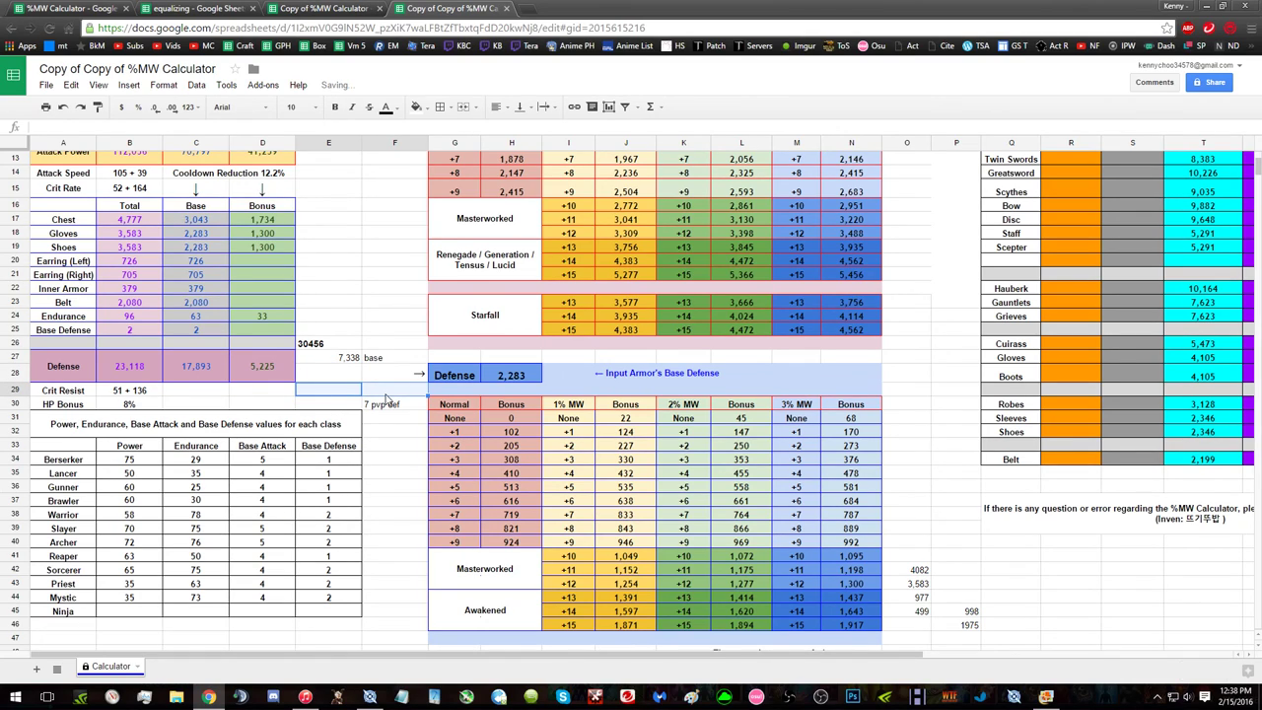
type("14 cr")
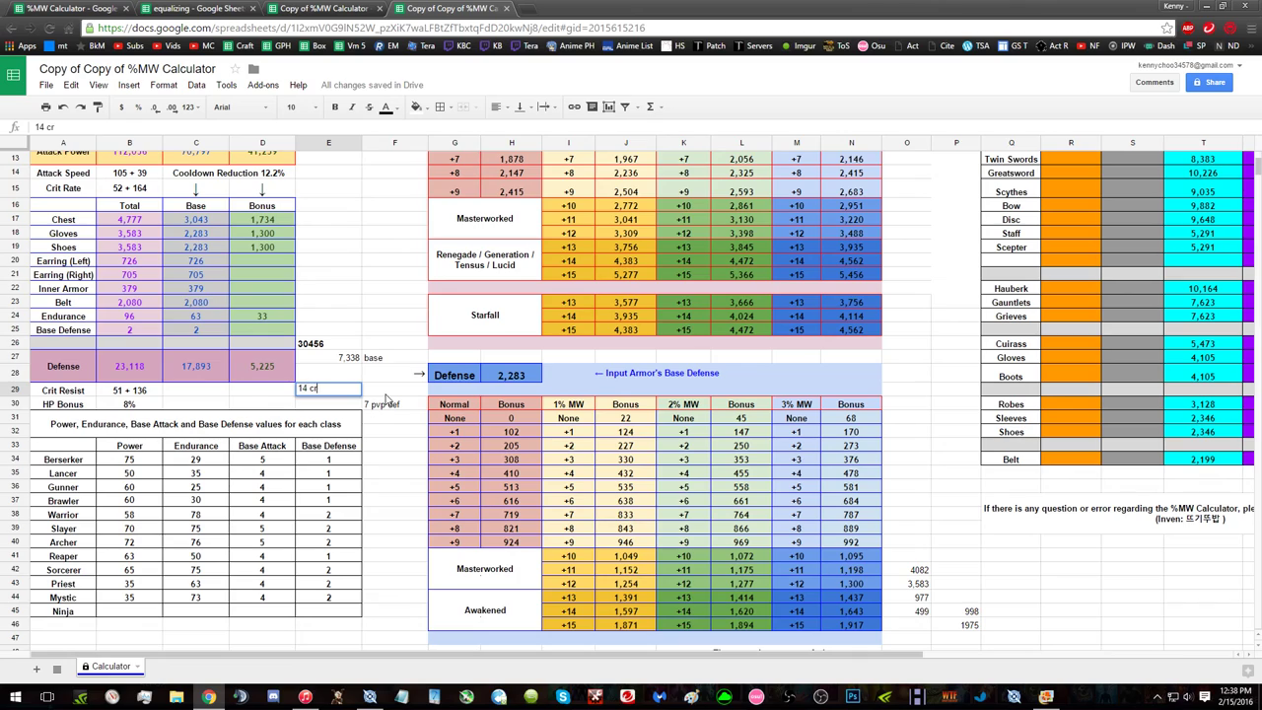
type("it res")
key("Return")
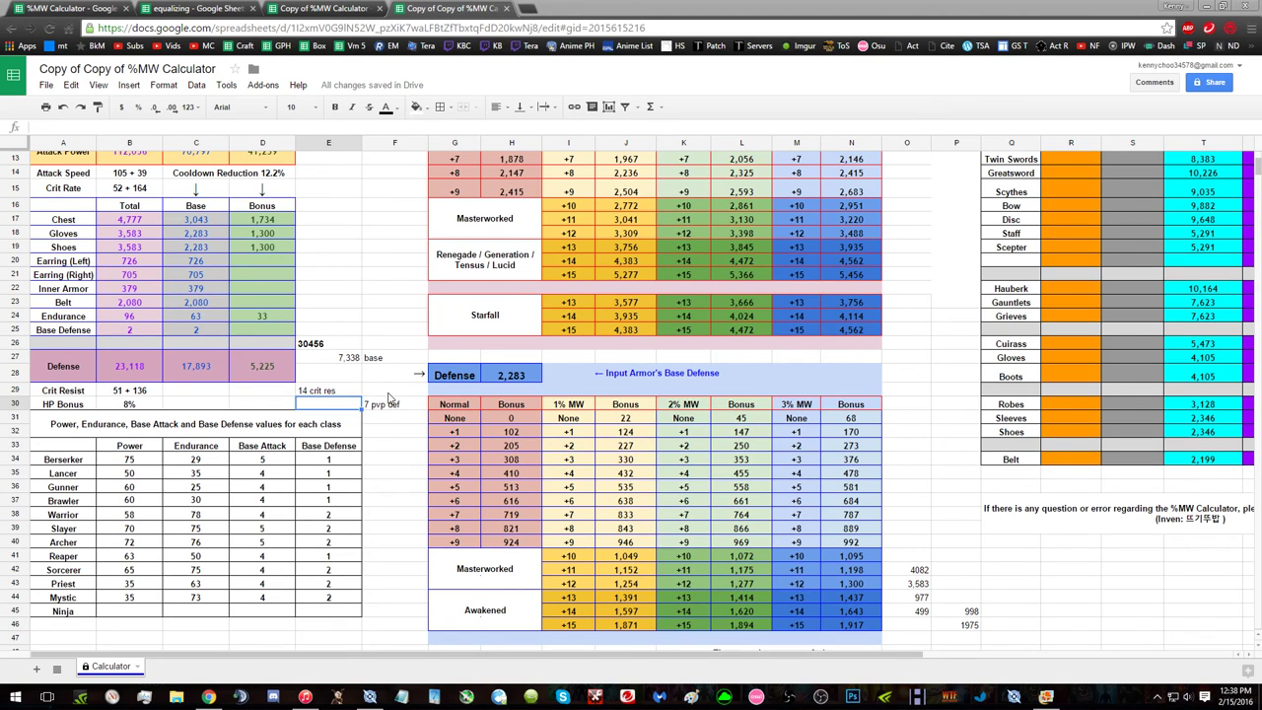
Step: Switch to TERA and inspect the stats of the equipped belt
key("alt+Tab")
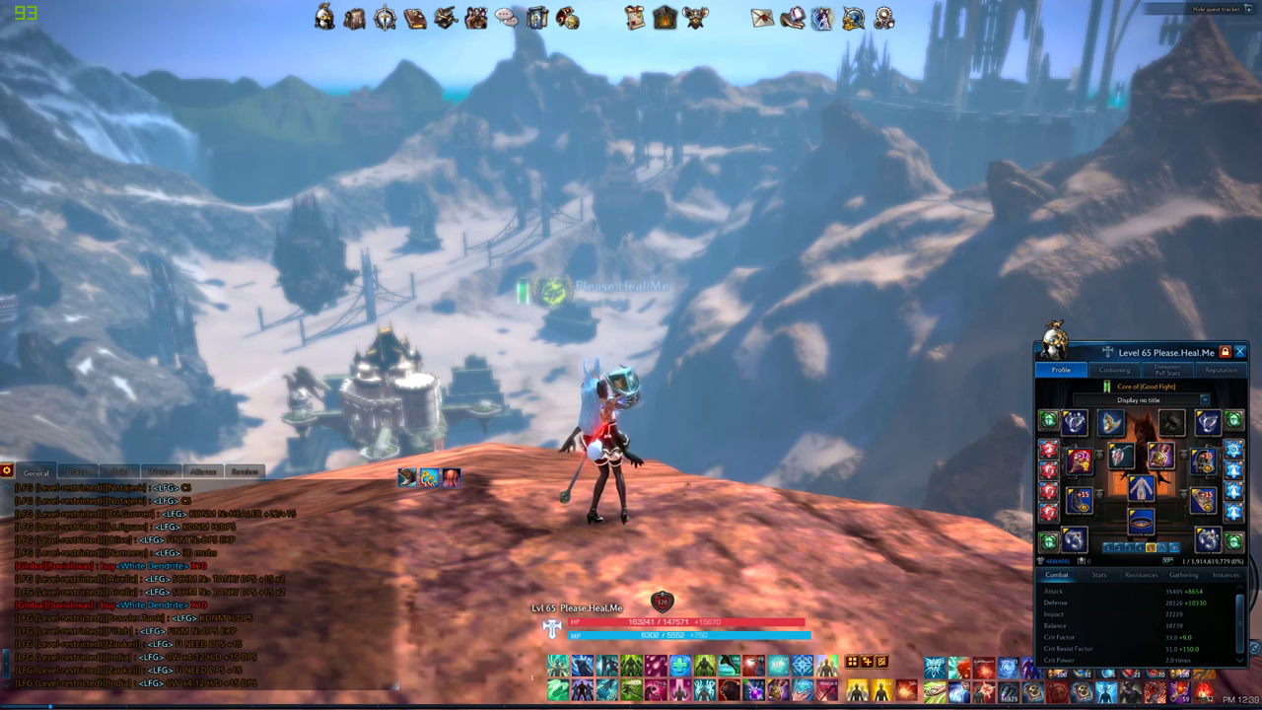
mouse_move(1142, 520)
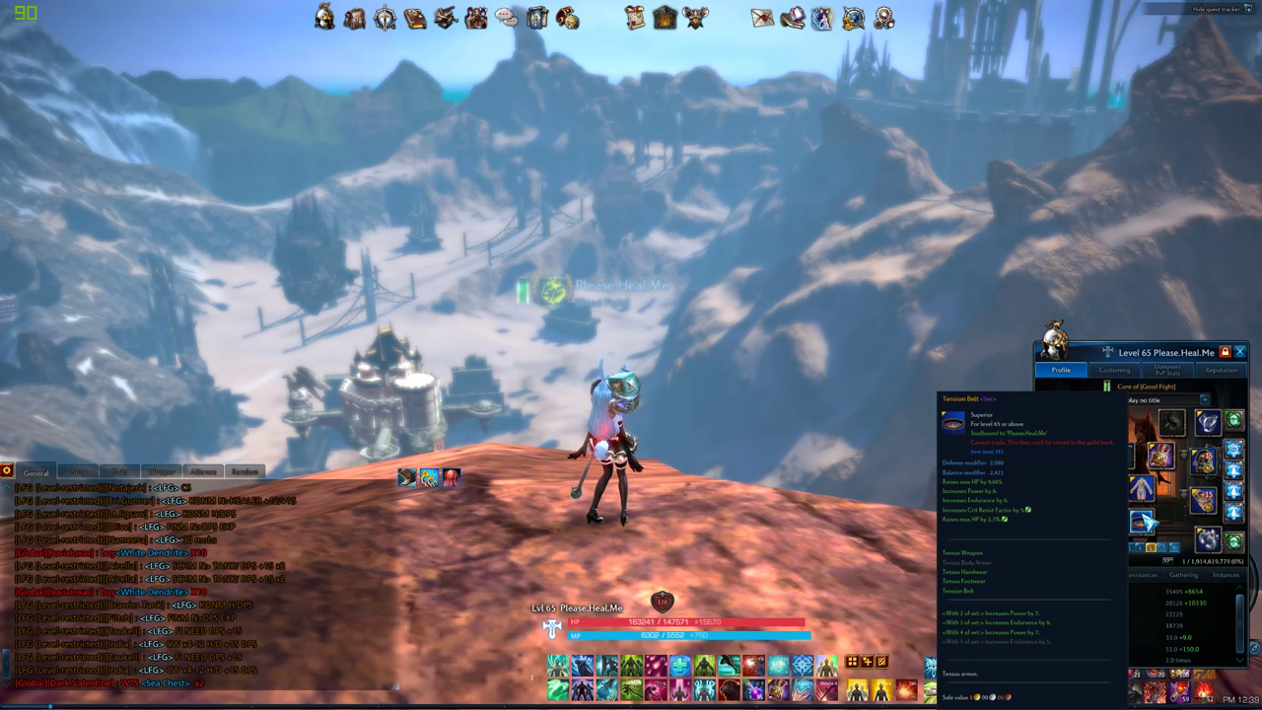
key("alt+Tab")
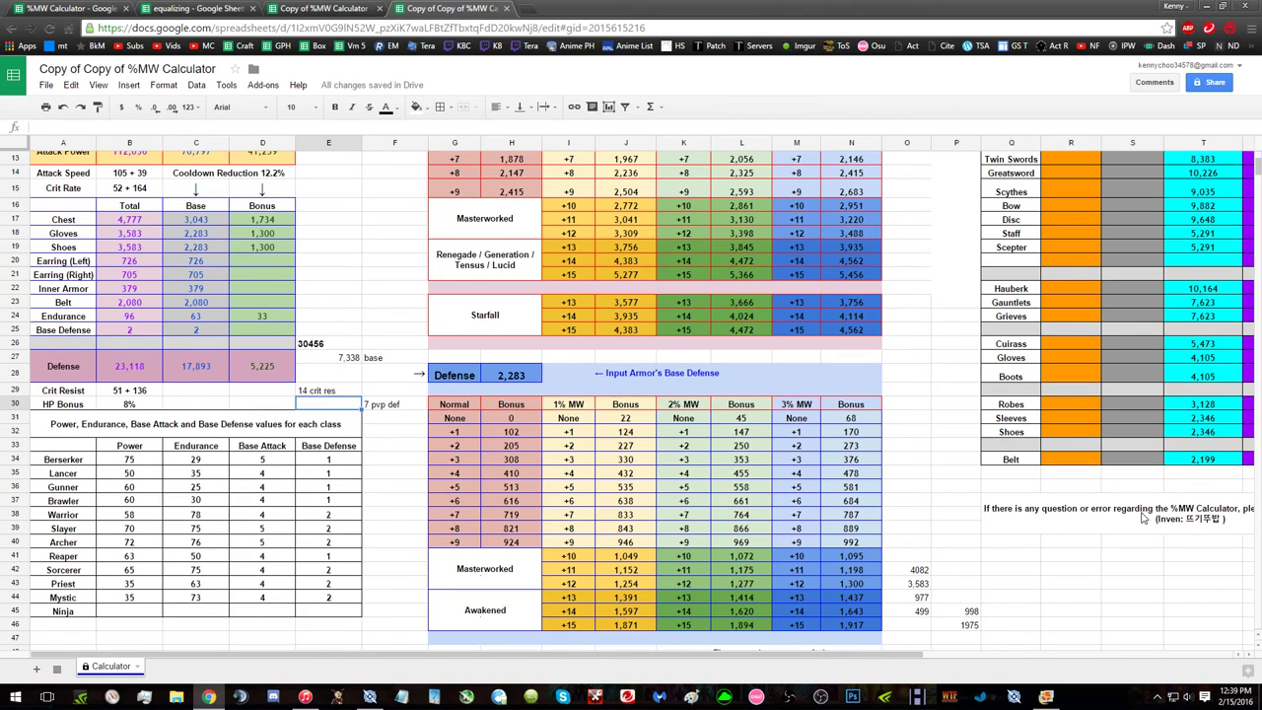
key("alt+Tab")
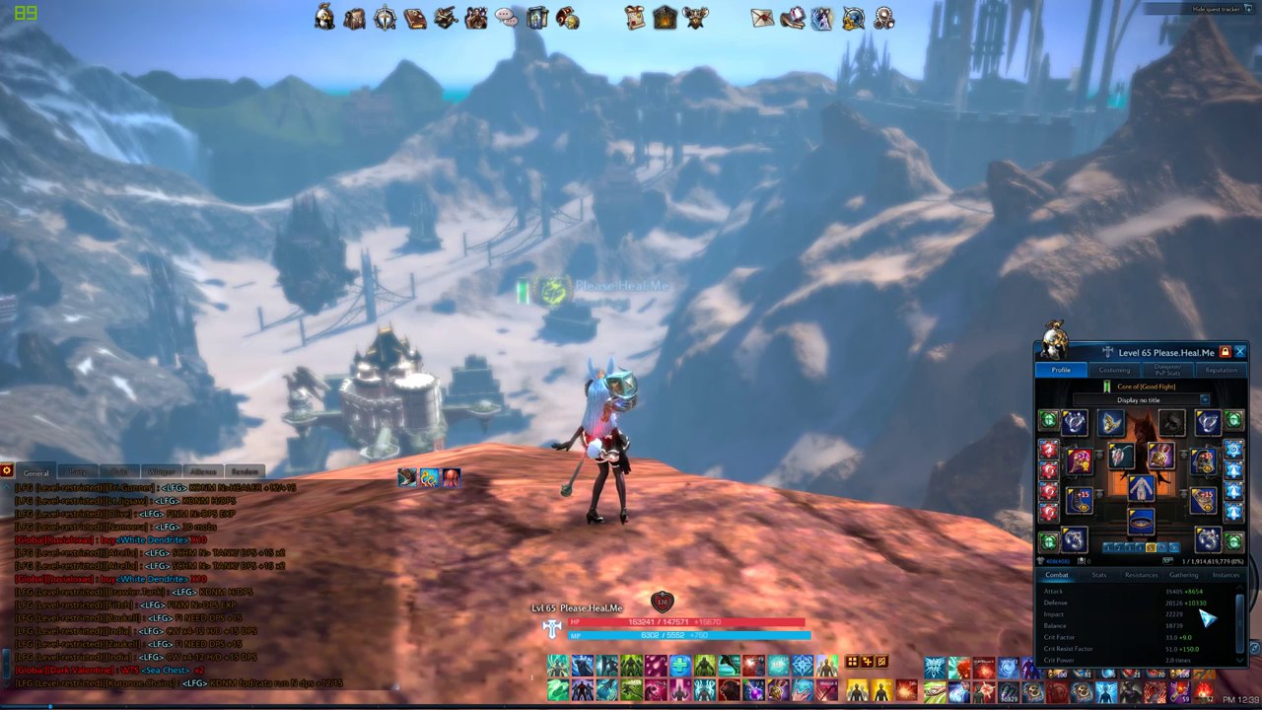
right_click(1081, 505)
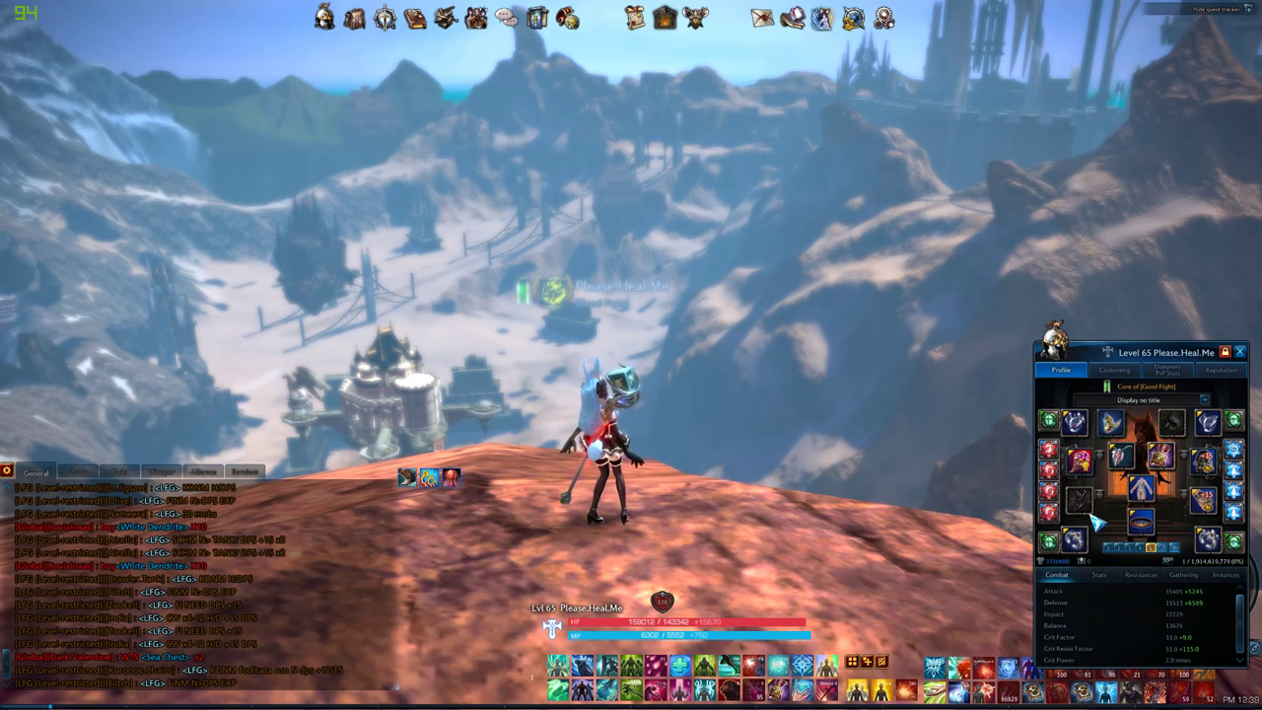
key("i")
right_click(1180, 456)
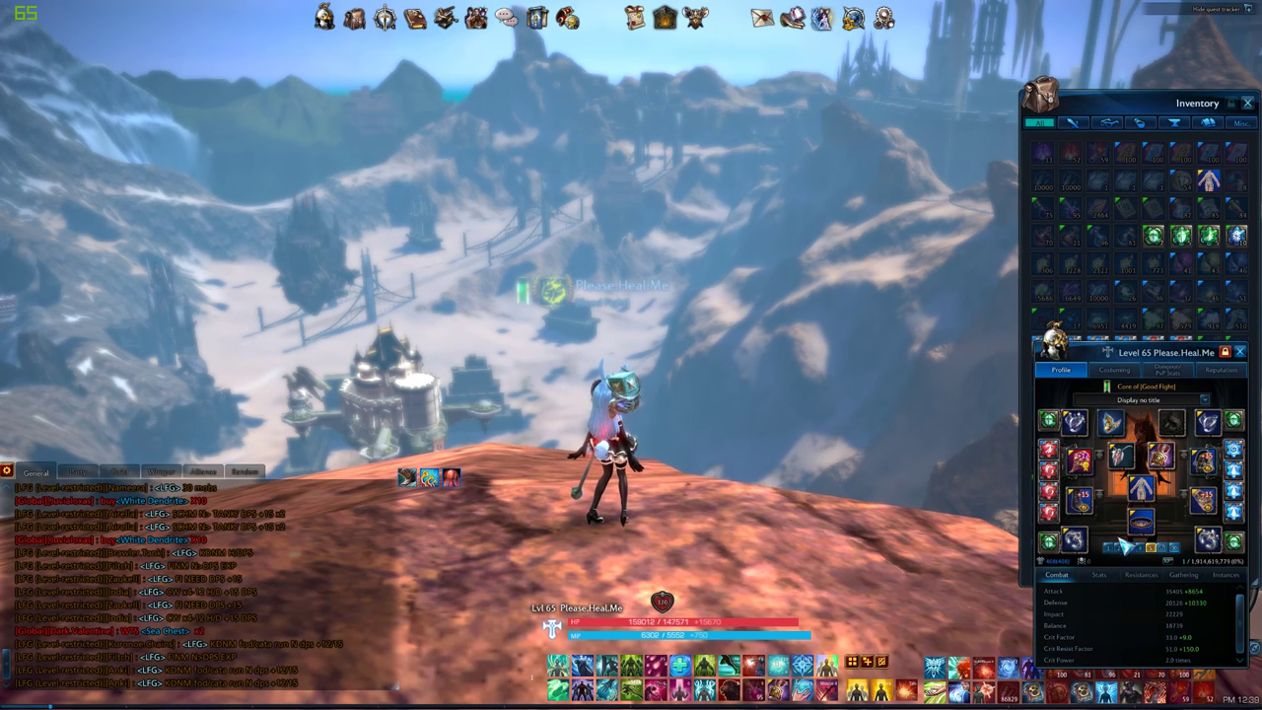
Step: Unequip the belt in TERA, read the base and bonus defense, and enter =17776+8180 in cell F26 of the sheet
left_click(1247, 103)
left_click(1248, 103)
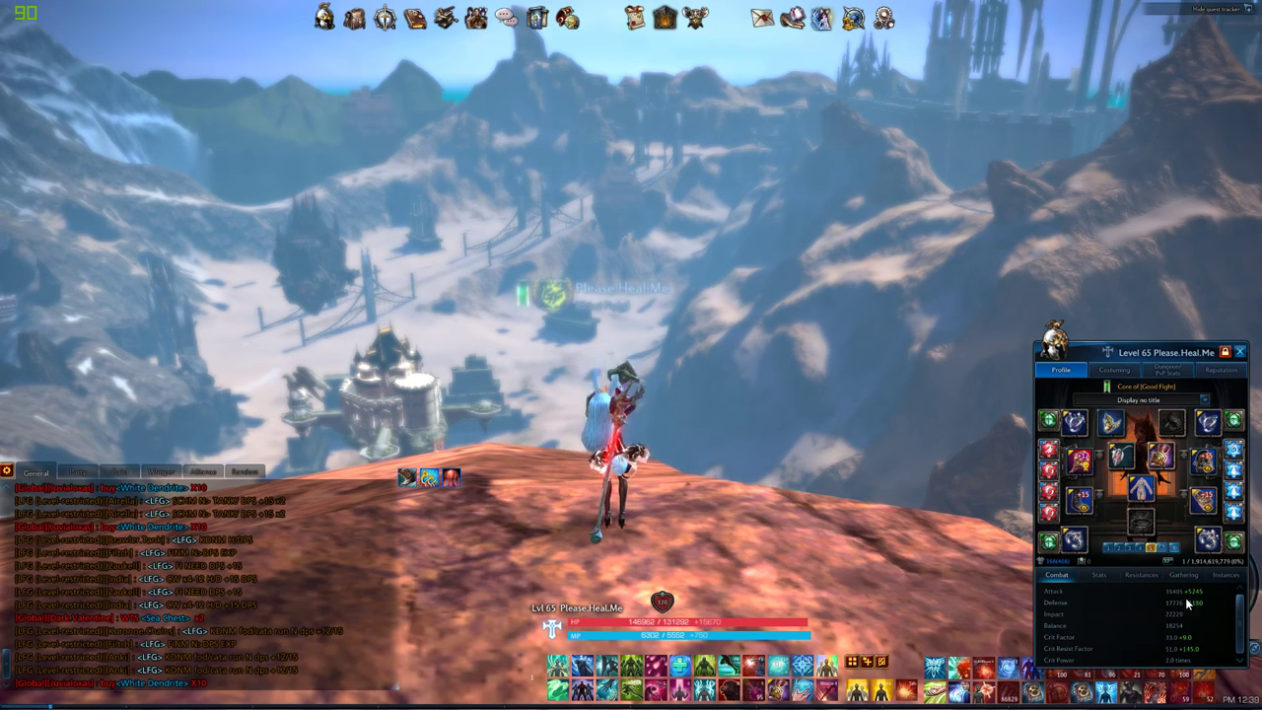
key("alt+Tab")
left_click(373, 346)
type("=17")
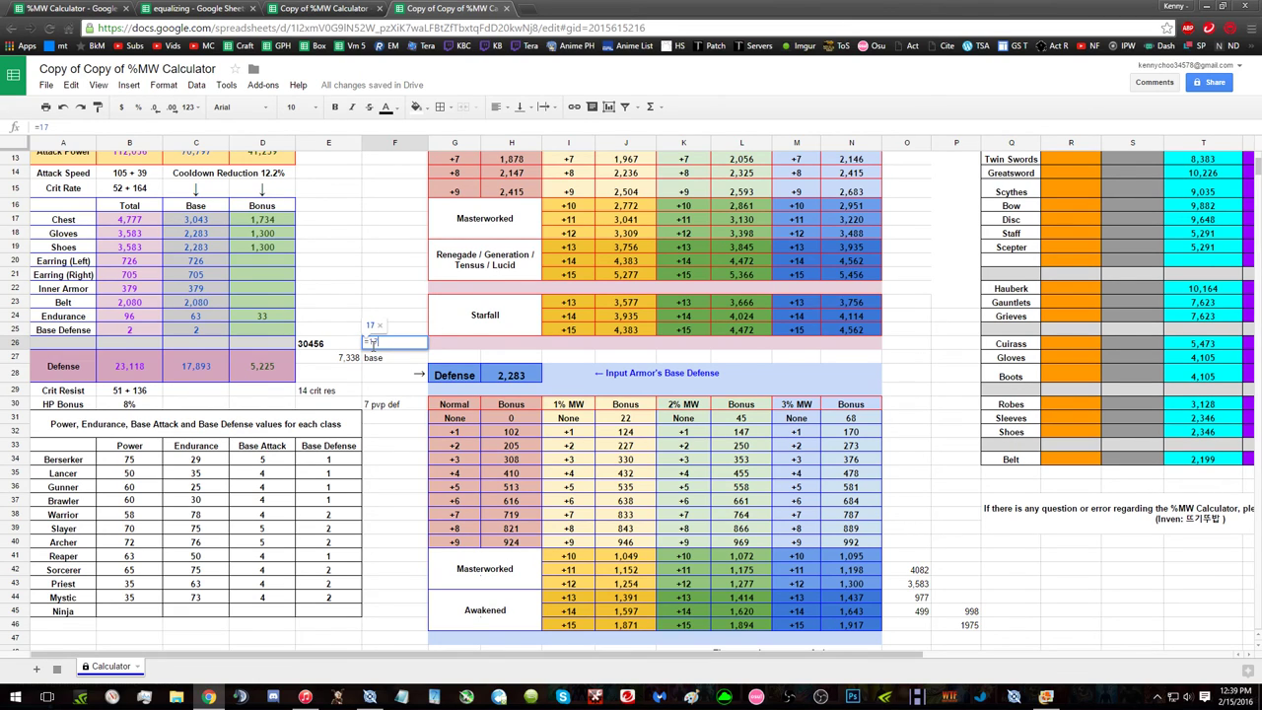
key("alt+Tab")
key("alt+Tab")
type("1777")
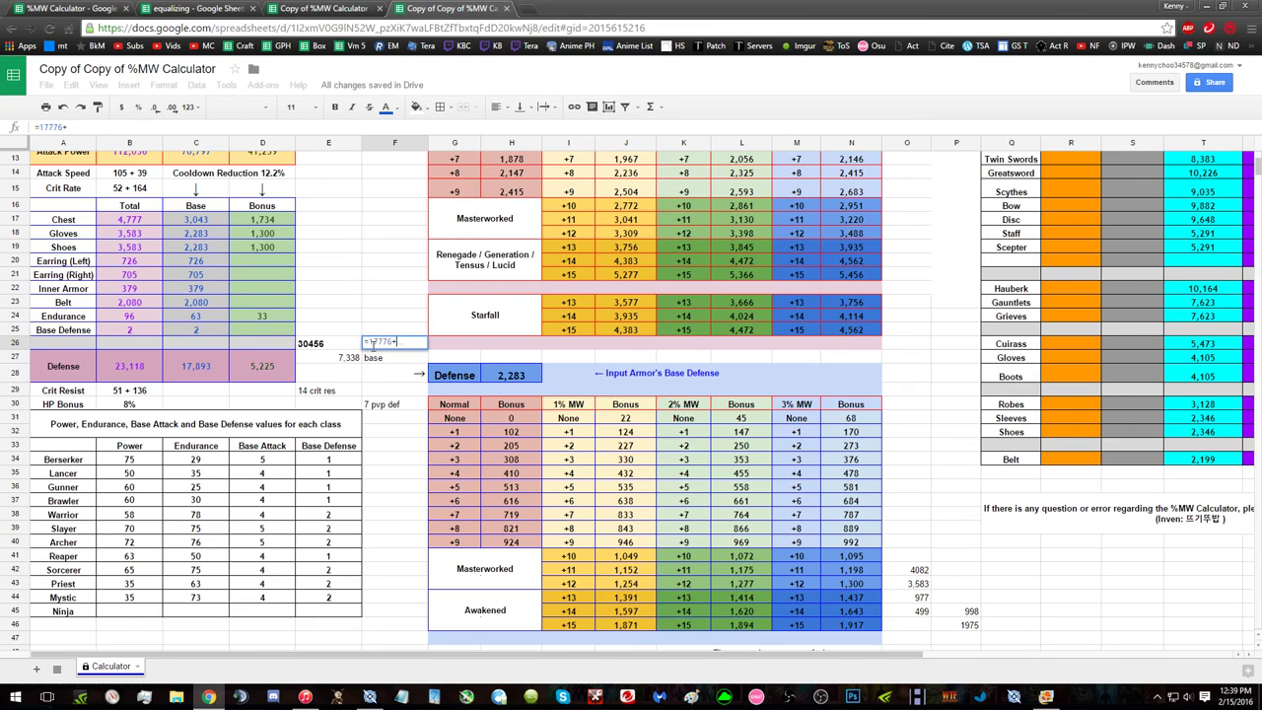
key("alt+Tab")
key("alt+Tab")
type("6+8180")
key("Return")
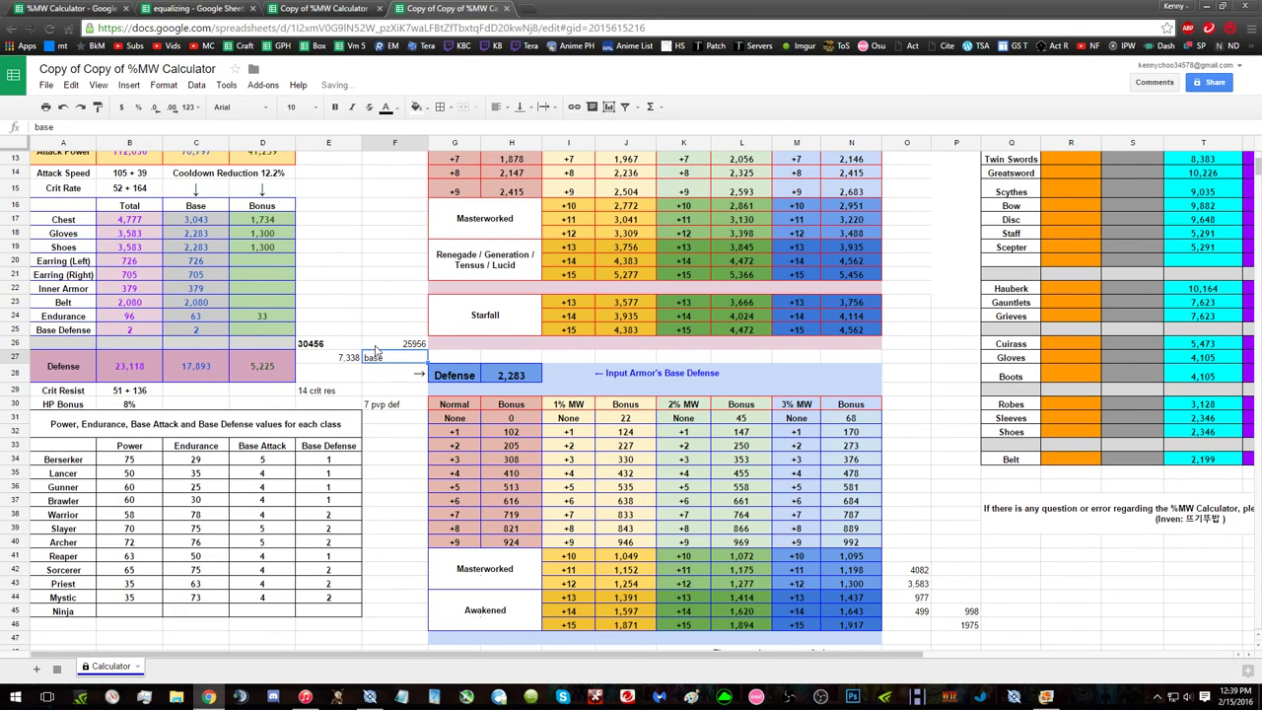
left_click(391, 345)
type("=")
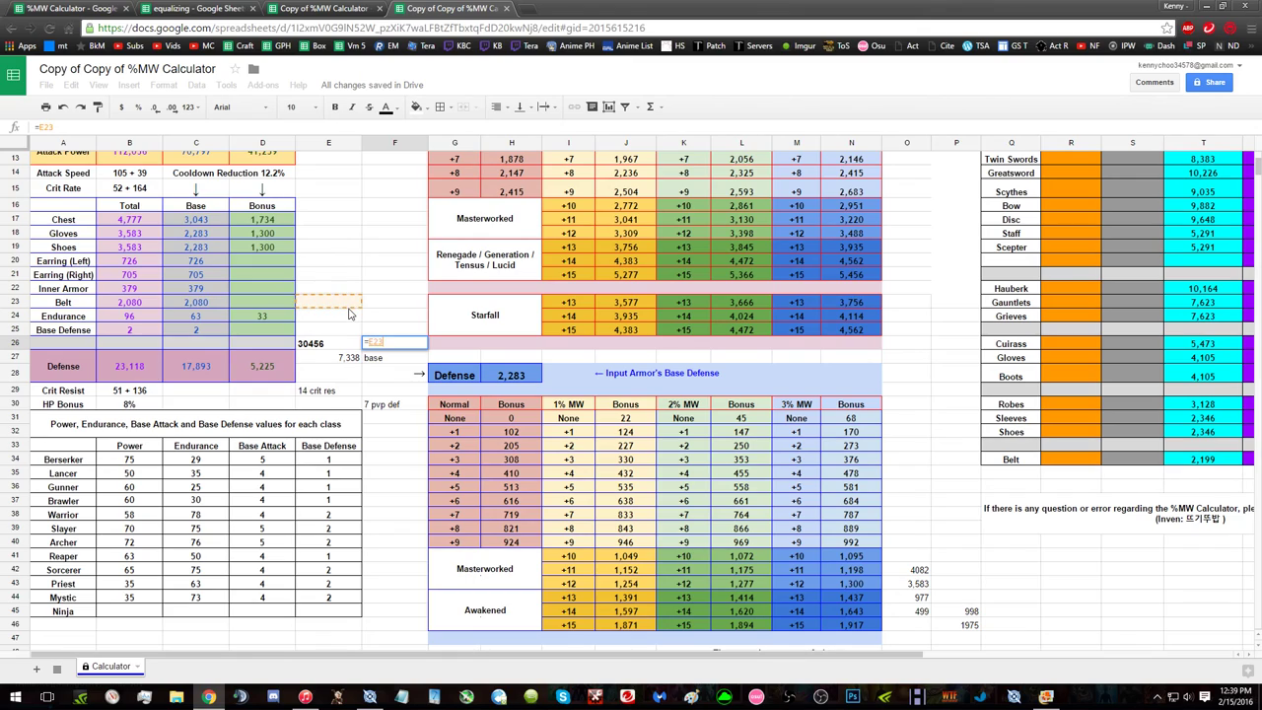
key("Escape")
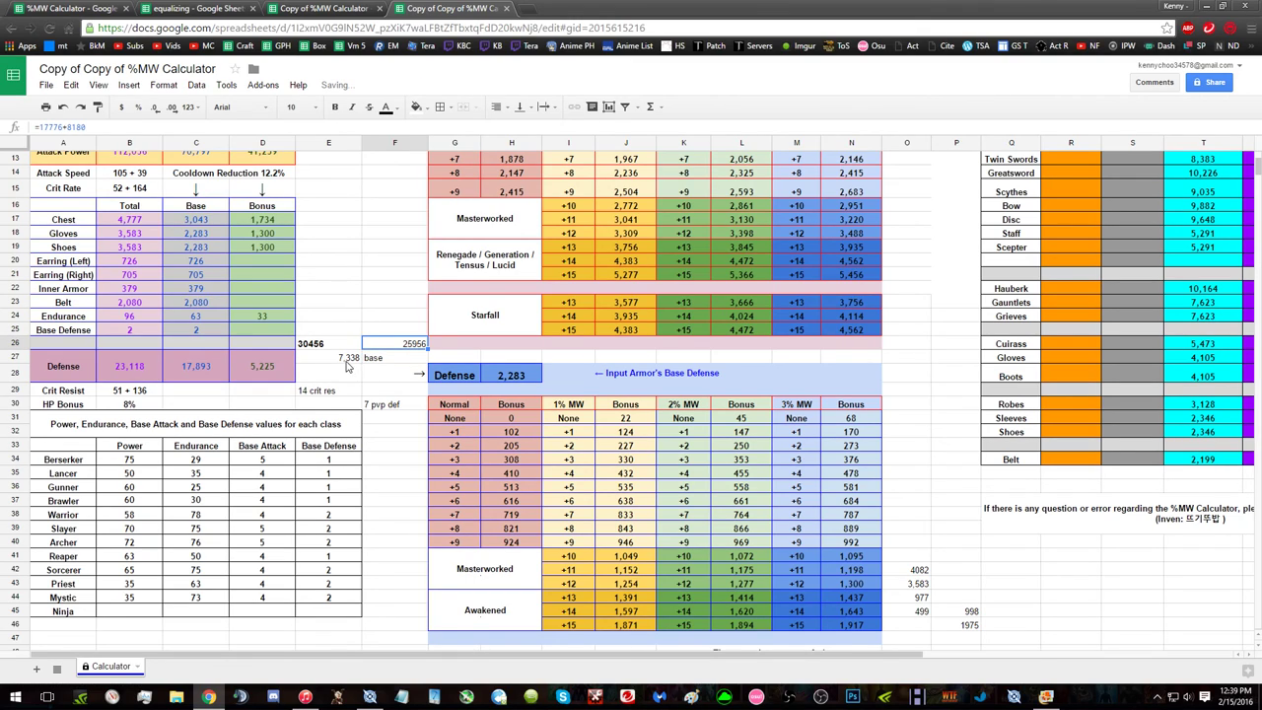
Step: Replace the formula in cell E27 with =F26-B27
left_click(345, 363)
type("=F26-")
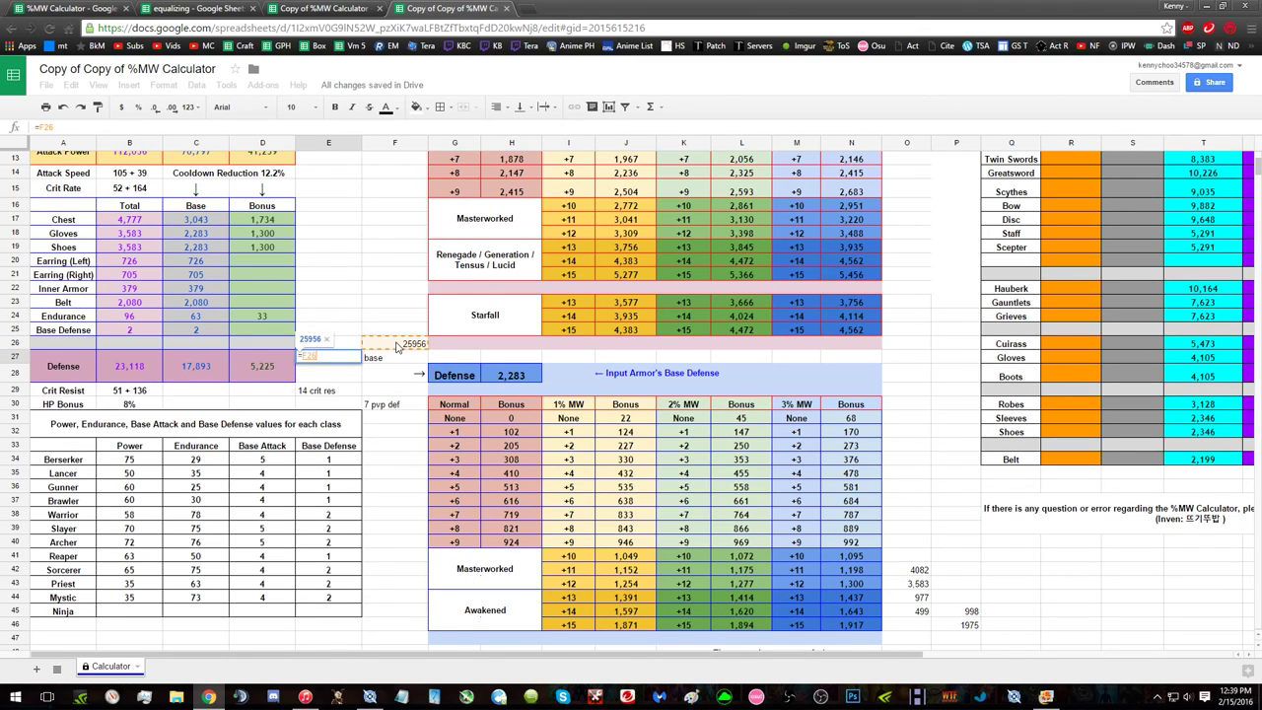
left_click(138, 365)
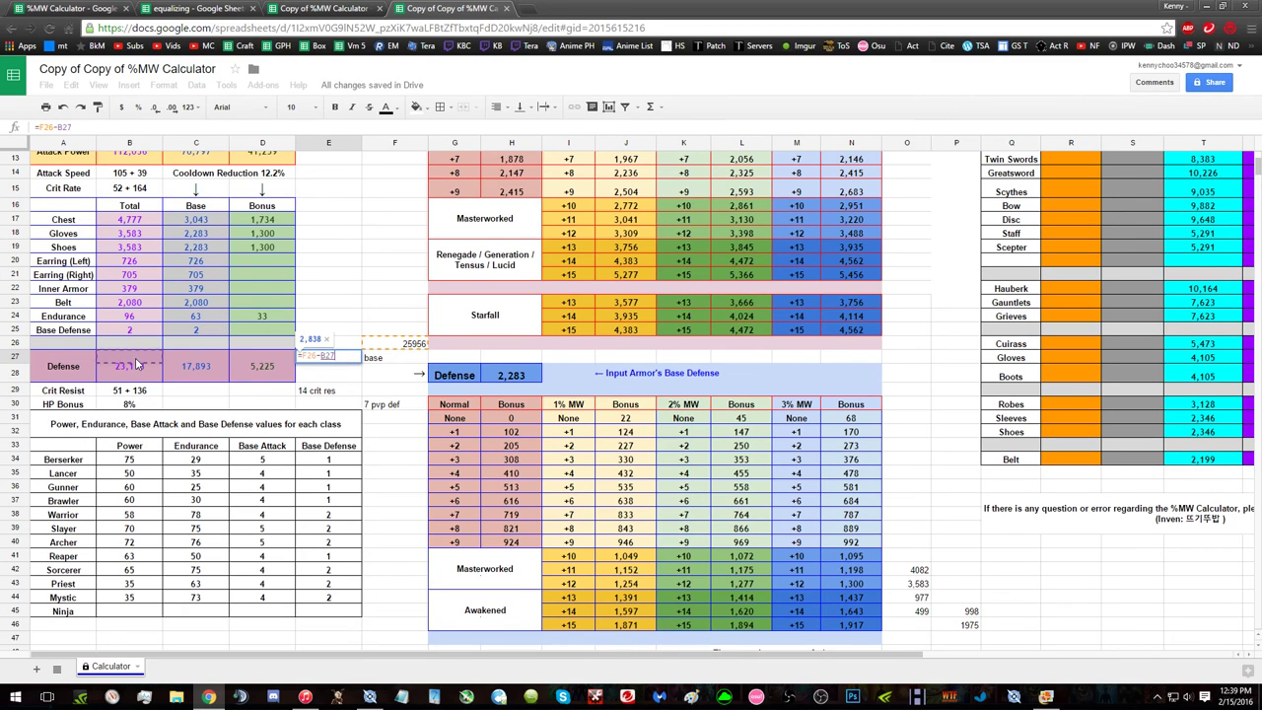
key("Return")
Step: Switch to TERA, review the character's combat stats, and inspect the unequipped belt's bonuses in the inventory
key("alt+Tab")
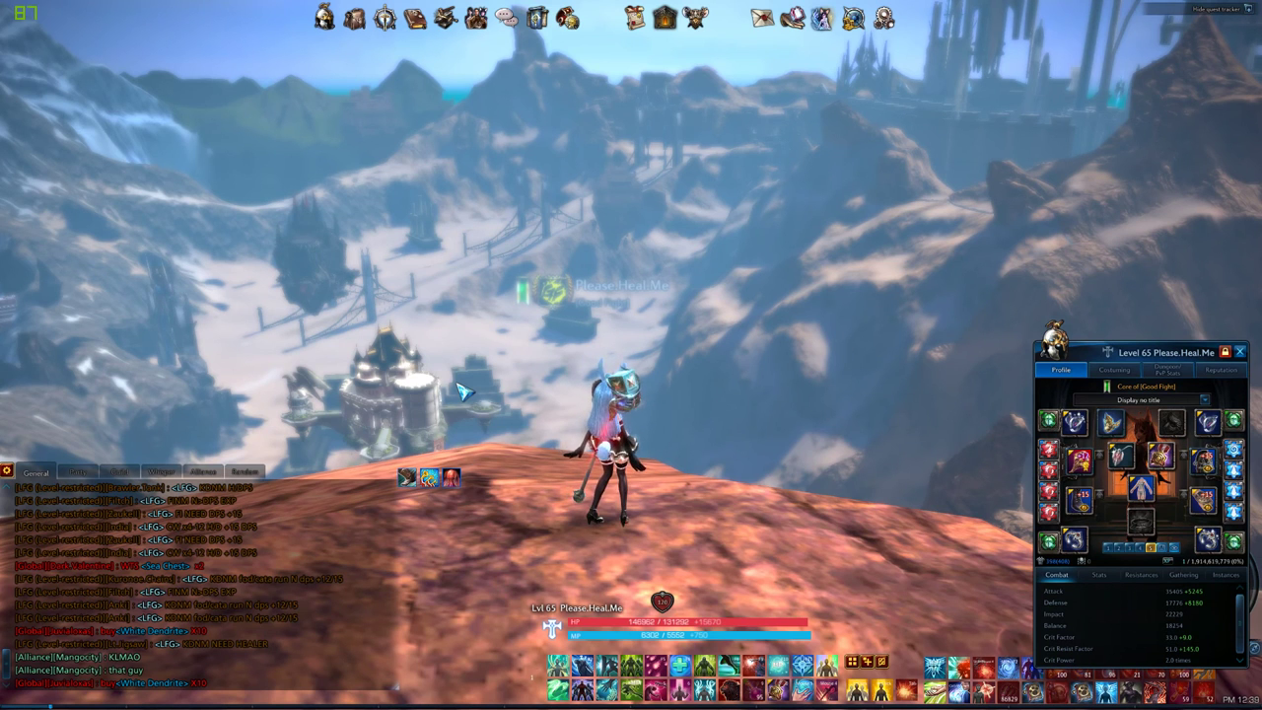
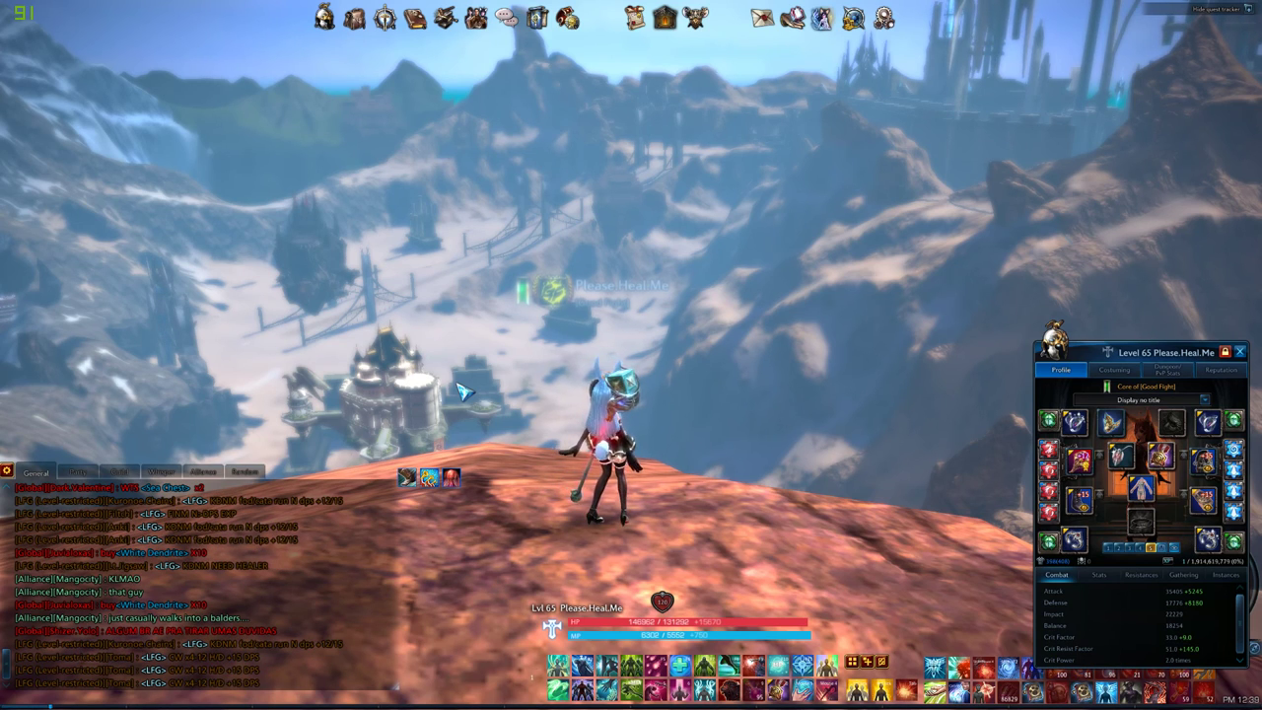
key("alt+Tab")
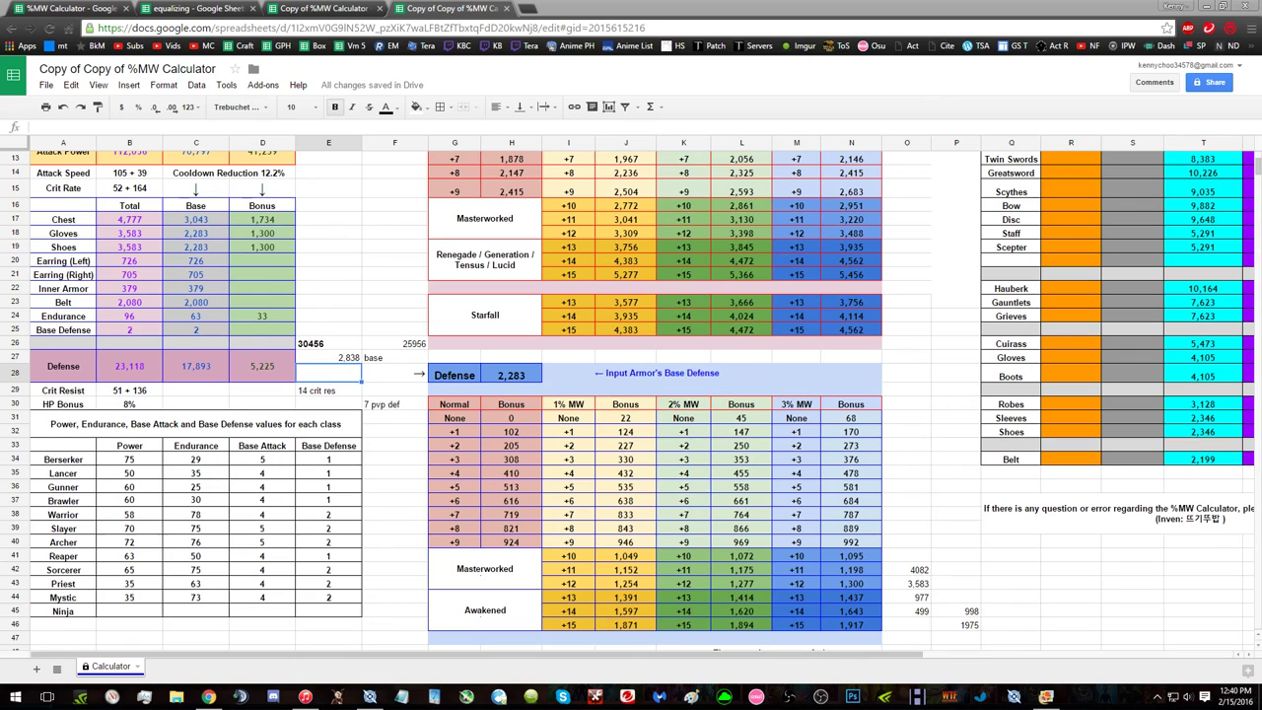
key("alt+Tab")
left_click(1058, 555)
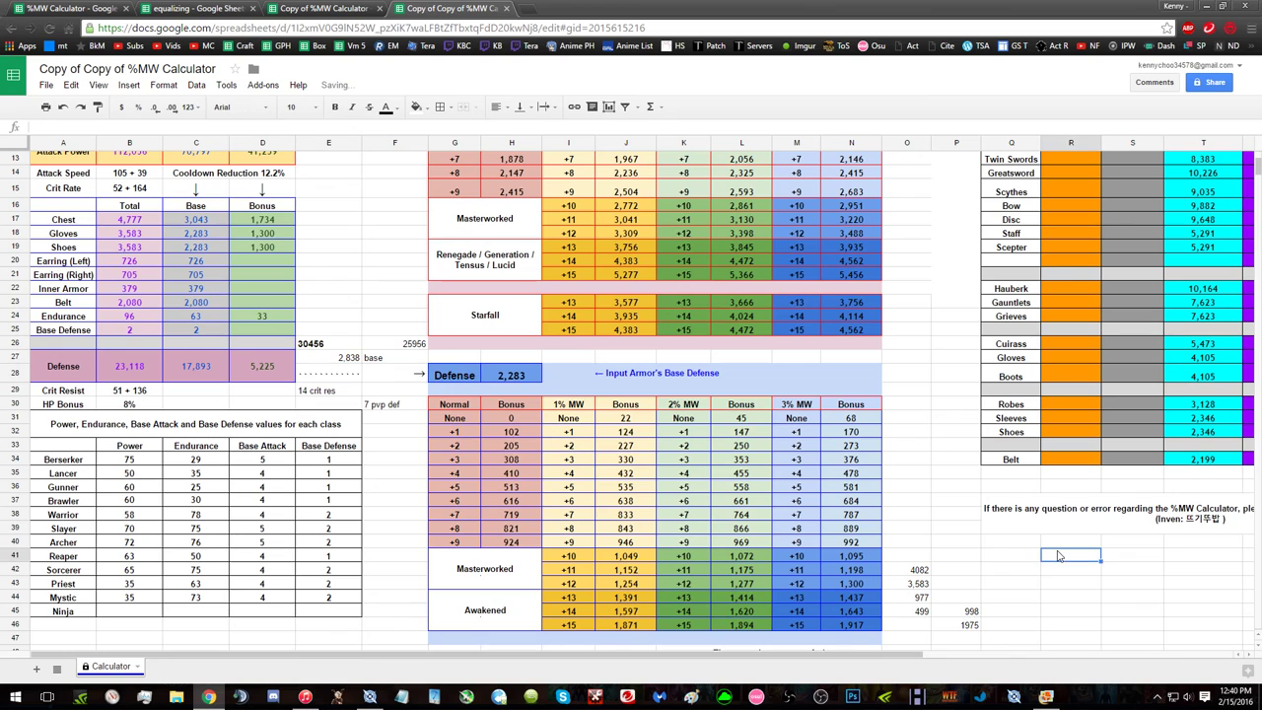
key("alt+Tab")
key("i")
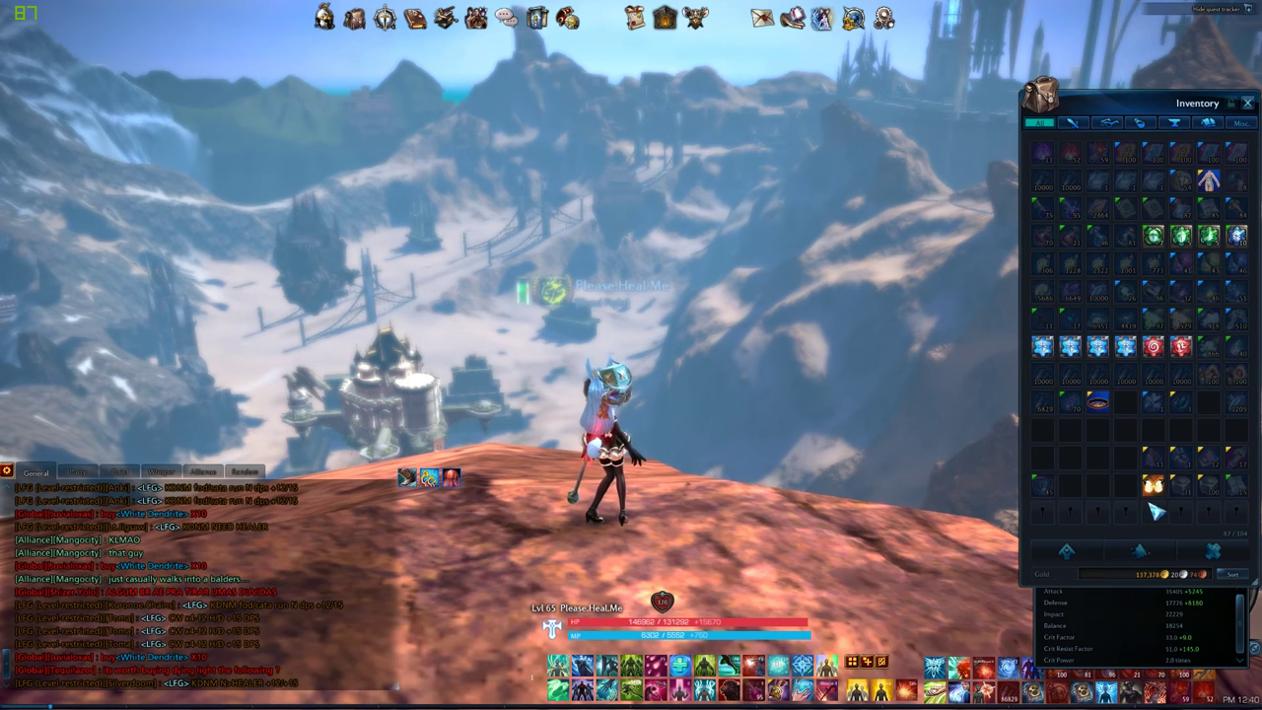
mouse_move(1111, 402)
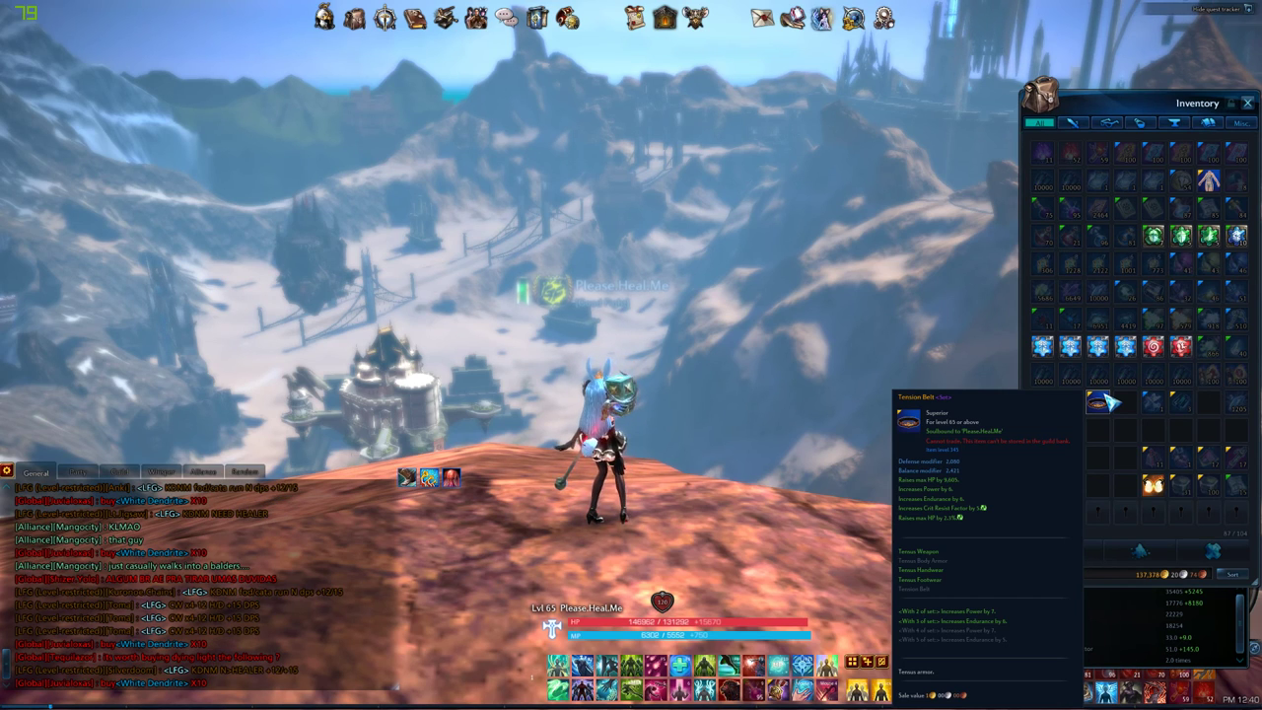
Step: Return to the calculator sheet and enter the note "-2.3 % hp" in cell E24
key("alt+Tab")
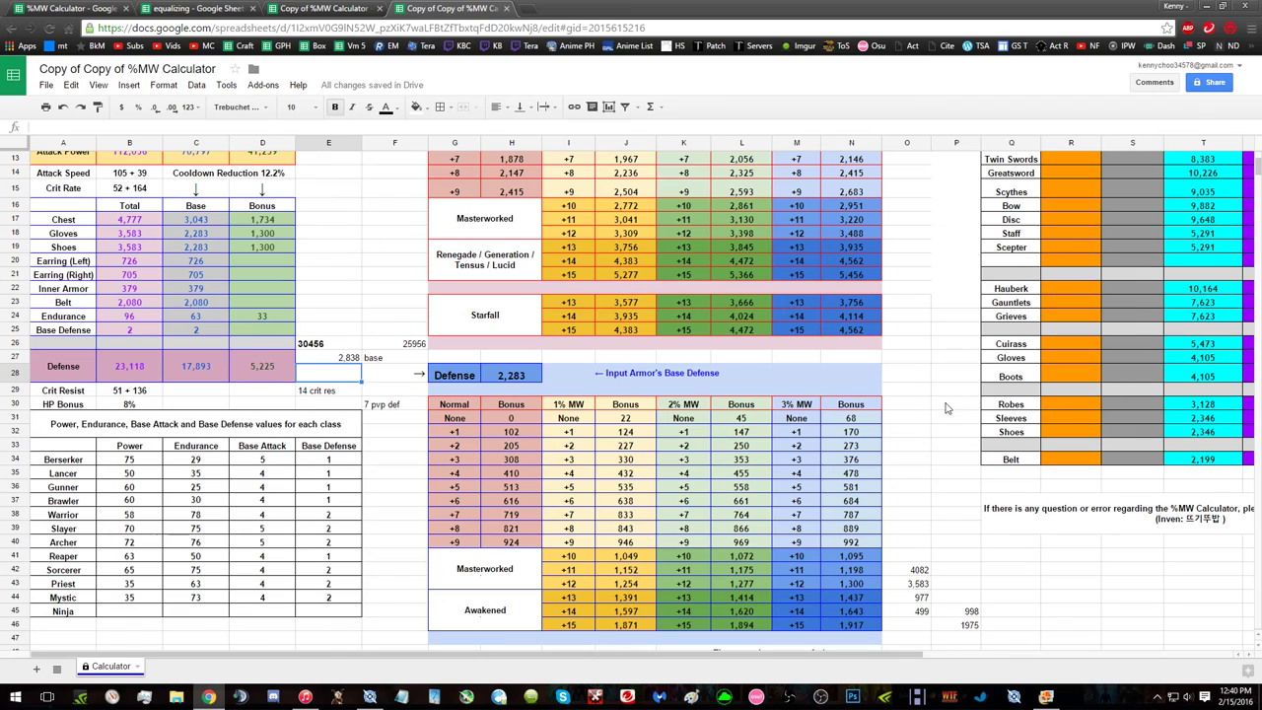
left_click(347, 317)
type("=")
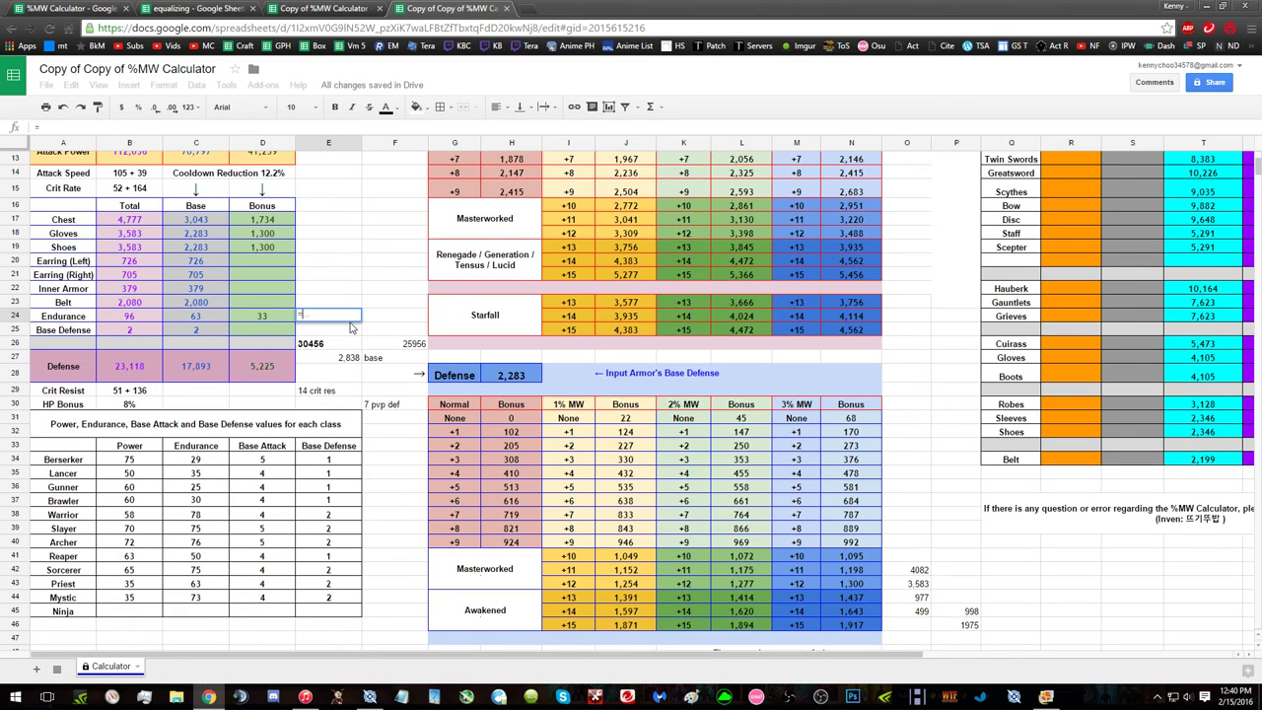
key("BackSpace")
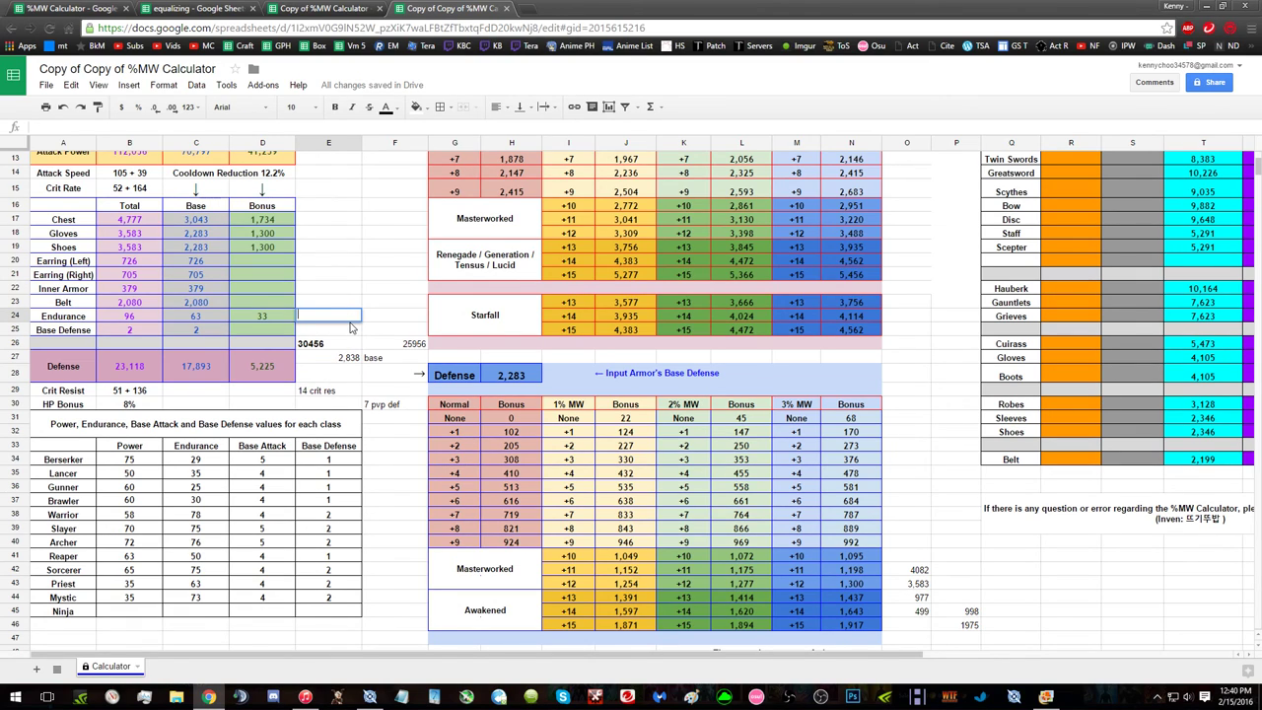
type("-2.3 % hp")
Step: Check the unequipped belt's bonuses in TERA and change the crit resist note in cell E29 to "9 crit res"
key("alt+Tab")
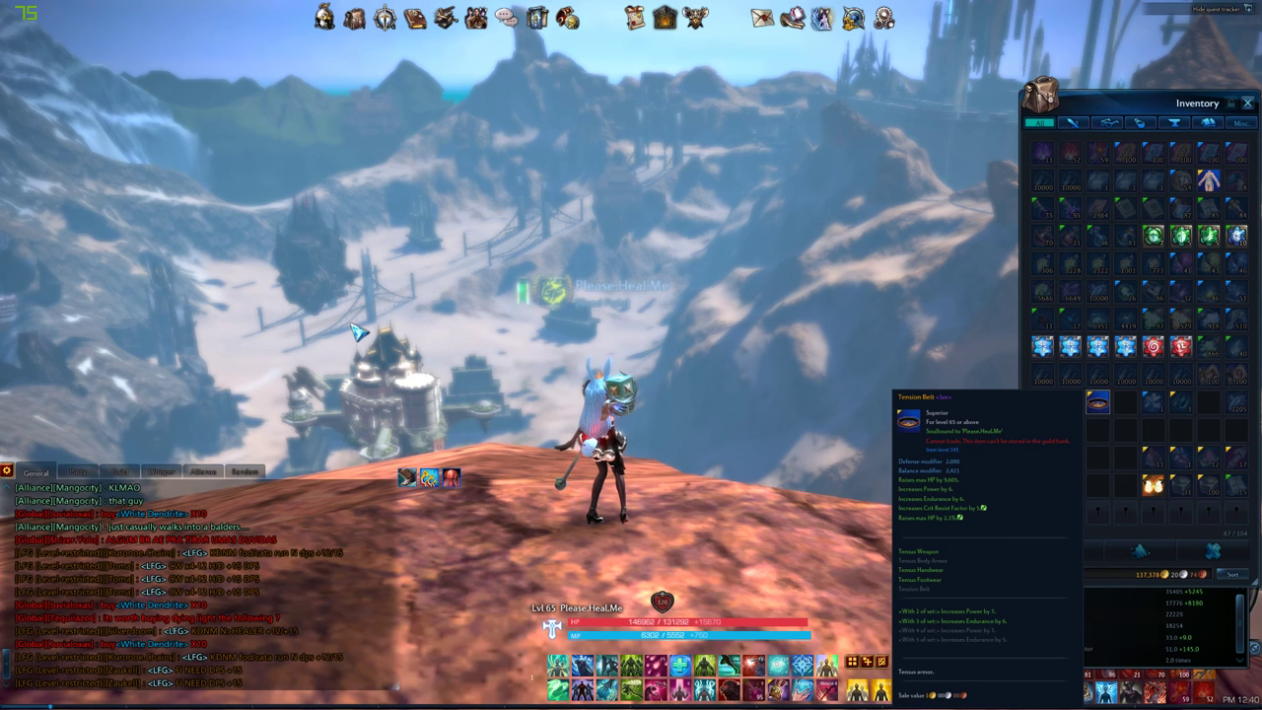
key("alt+Tab")
left_click(302, 388)
type("14 crit res")
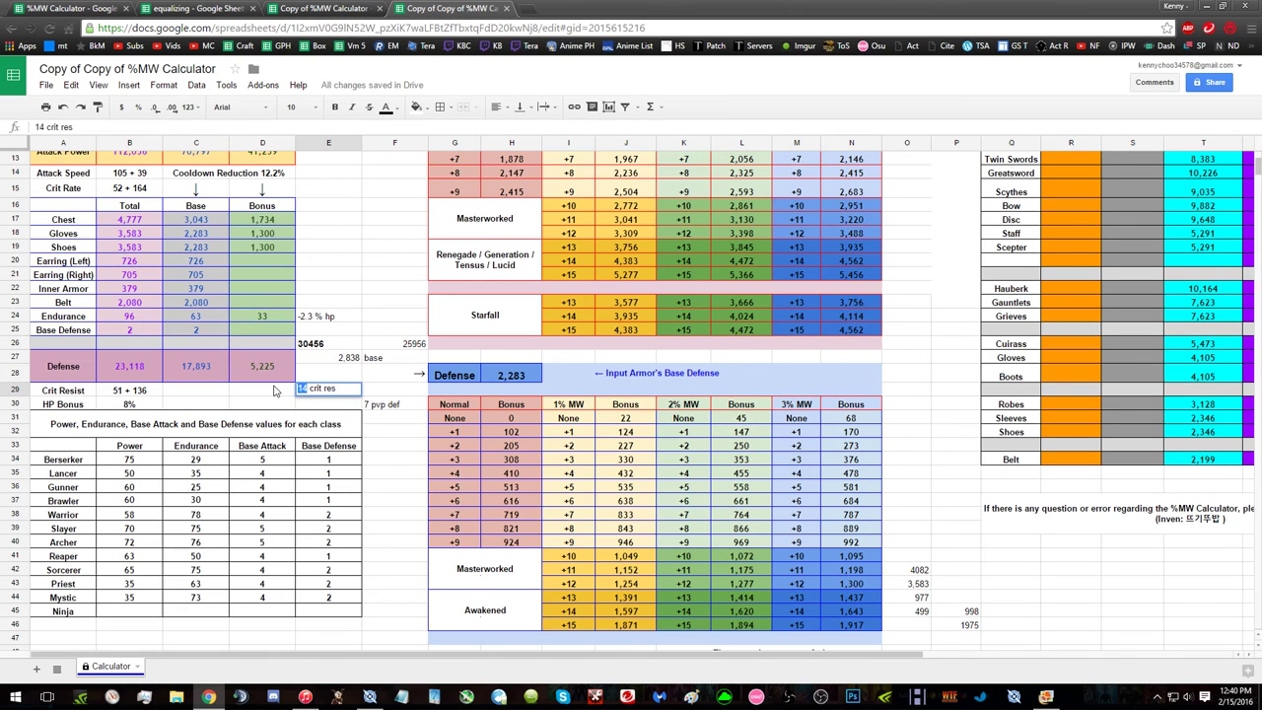
type("9")
key("Return")
Step: Inspect the equipped brooch's bonuses in TERA and change the note in cell E29 of the sheet to "4 crit res"
key("alt+Tab")
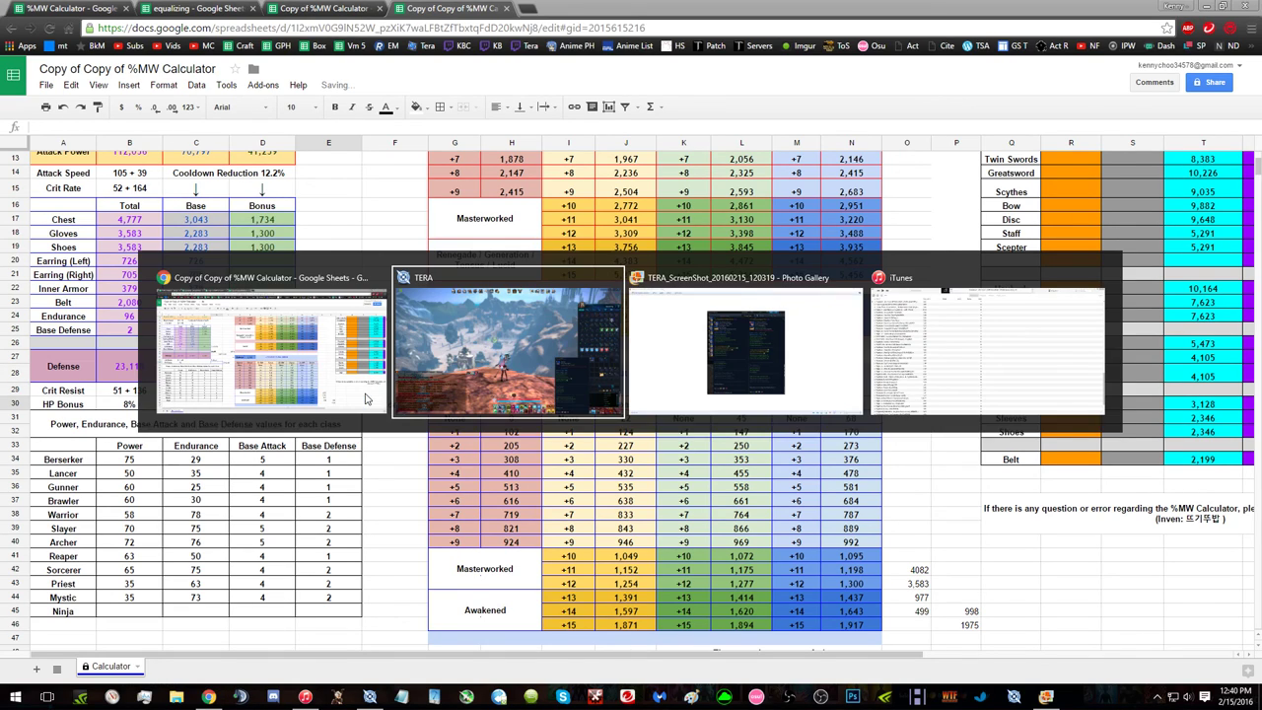
key("i")
key("p")
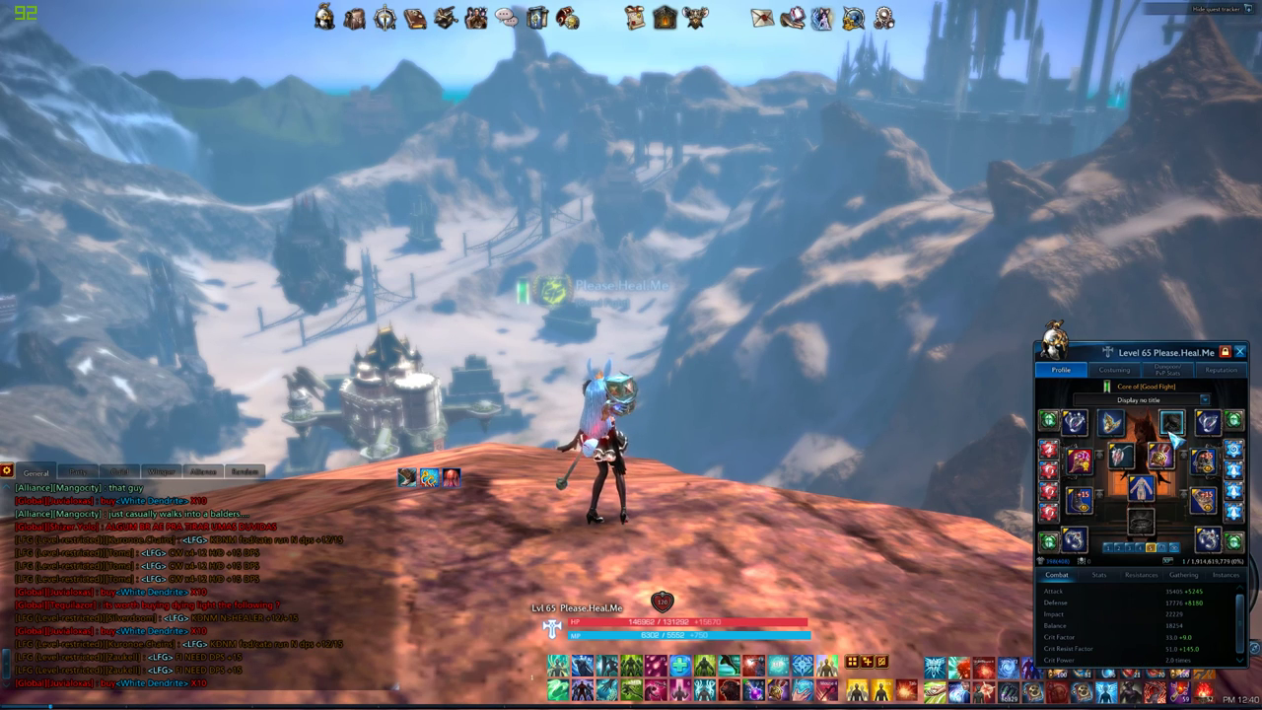
mouse_move(1160, 463)
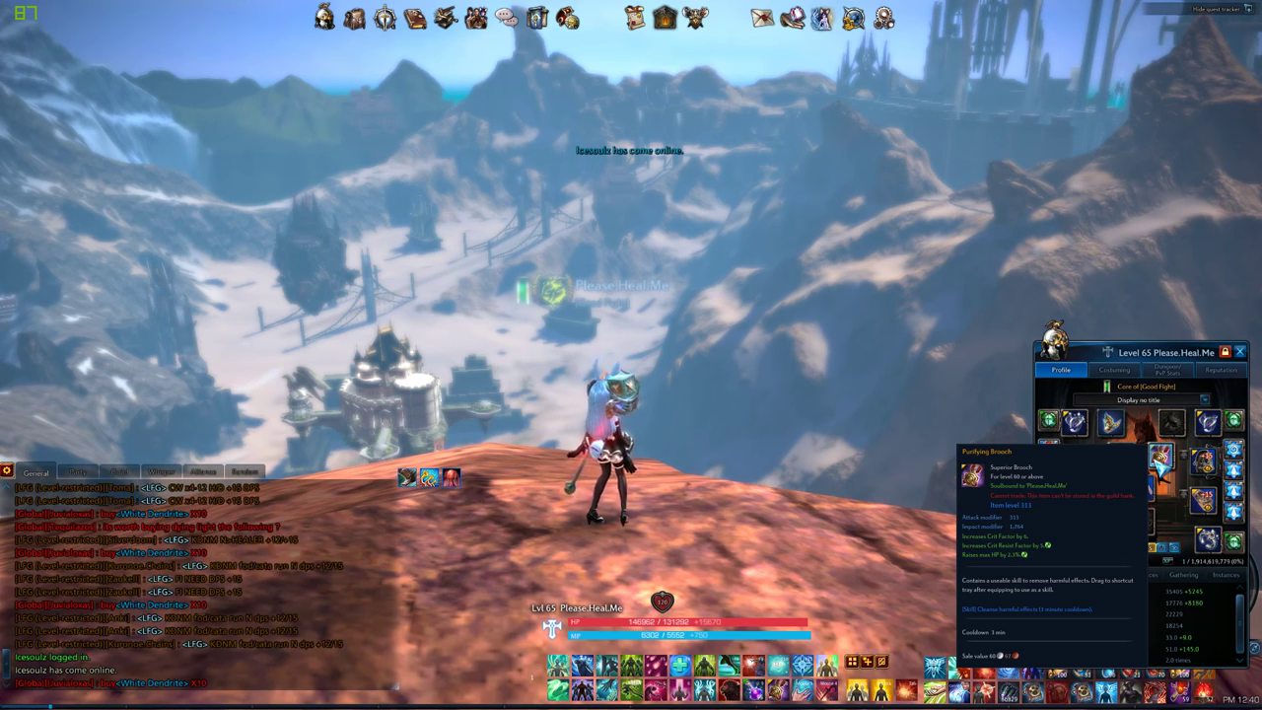
key("alt+Tab")
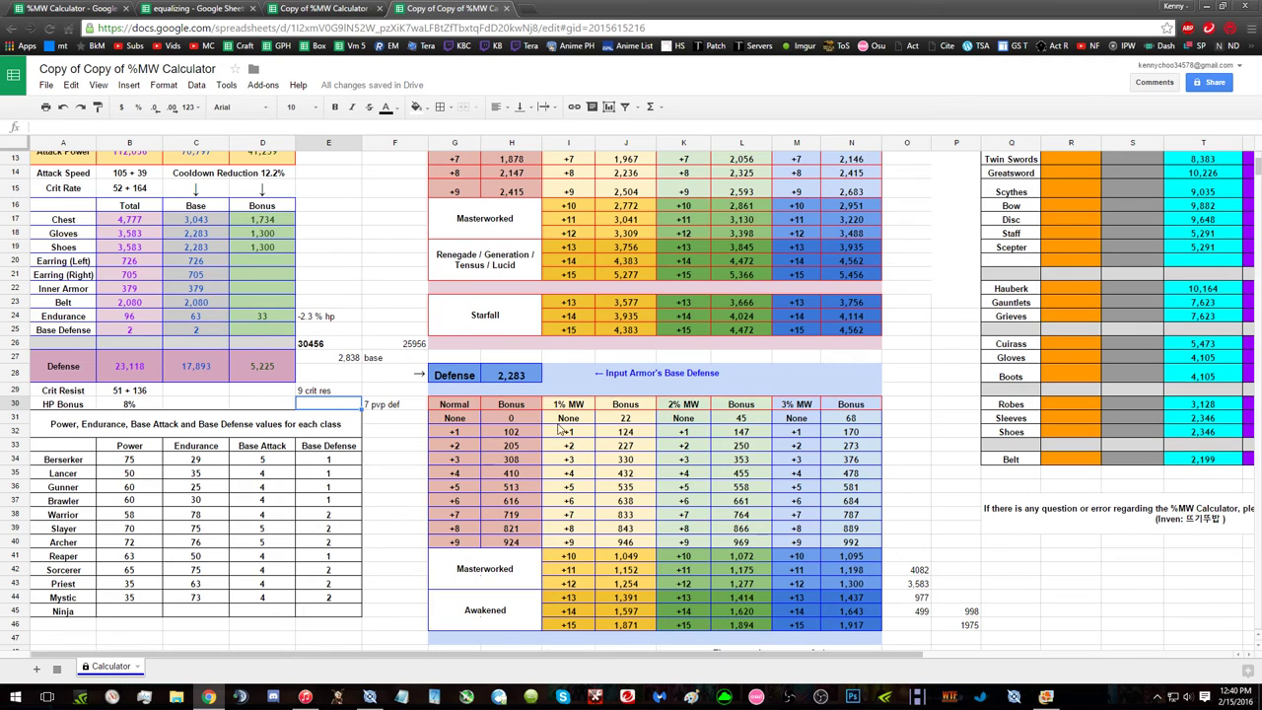
double_click(324, 389)
key("BackSpace")
type("4")
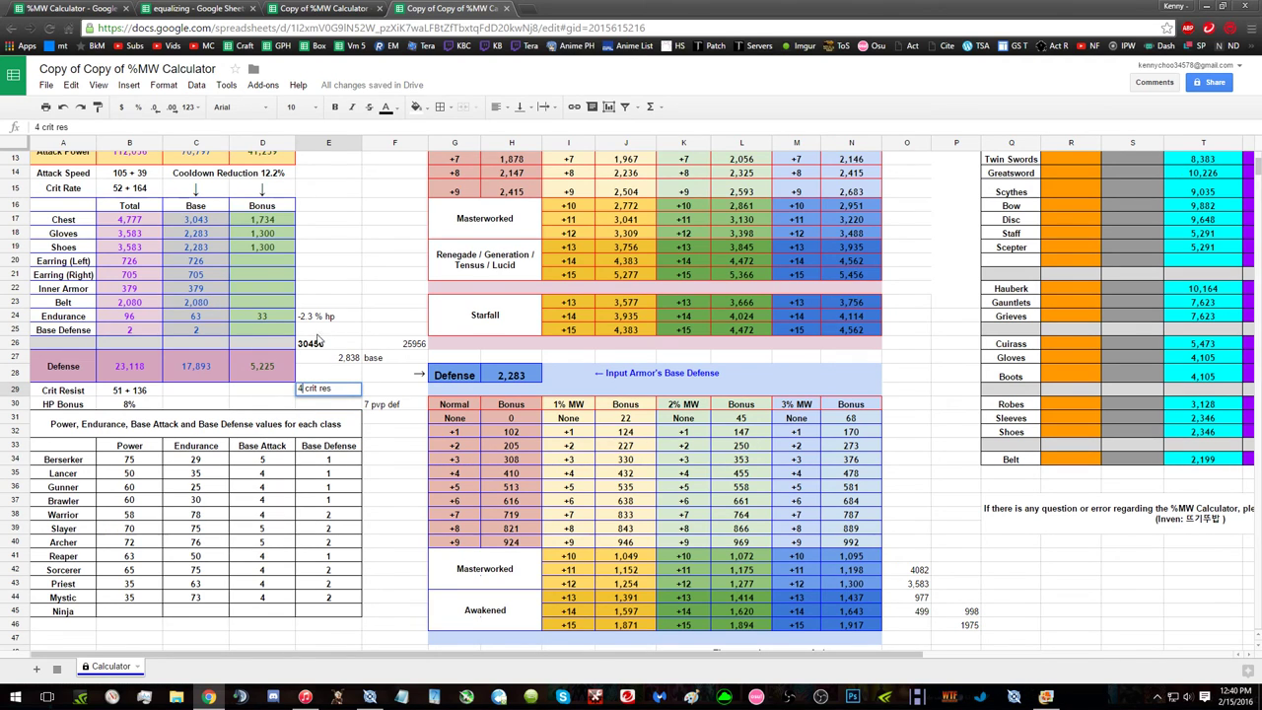
Step: Change the HP note in cell E24 to "-4.6 % hp"
double_click(310, 314)
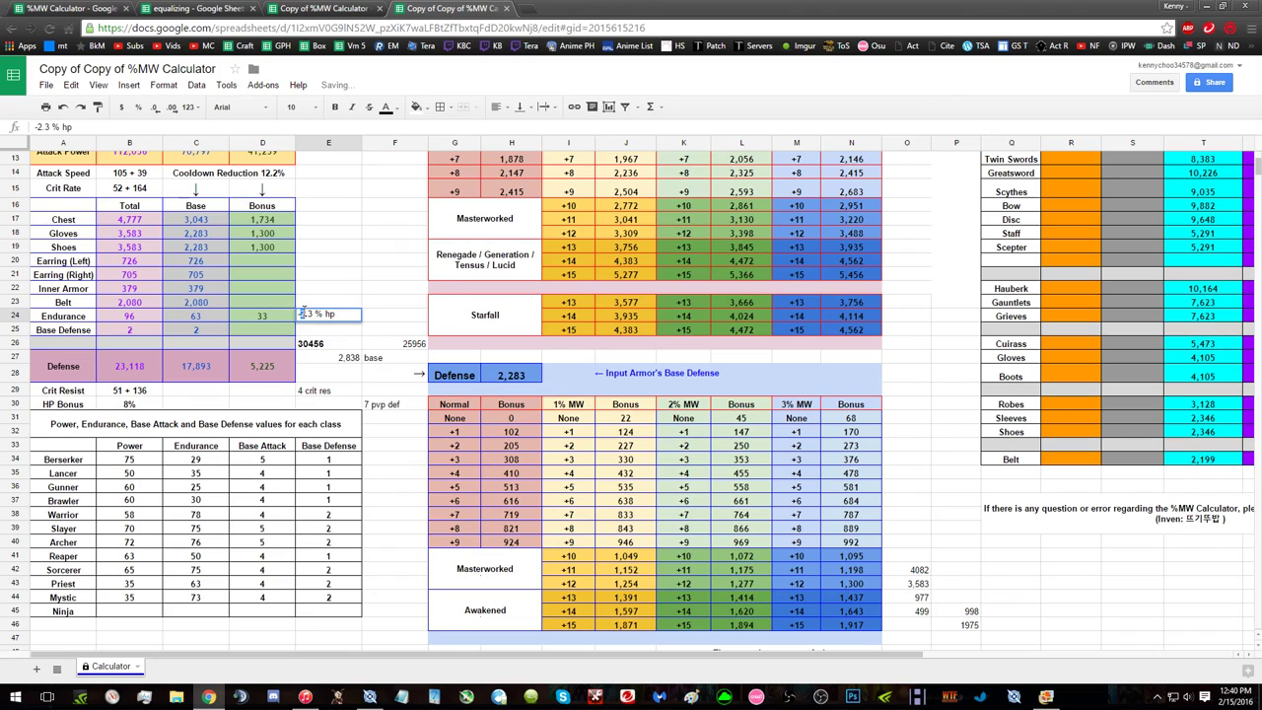
key("BackSpace")
key("BackSpace")
key("BackSpace")
type("4.6")
left_click(371, 288)
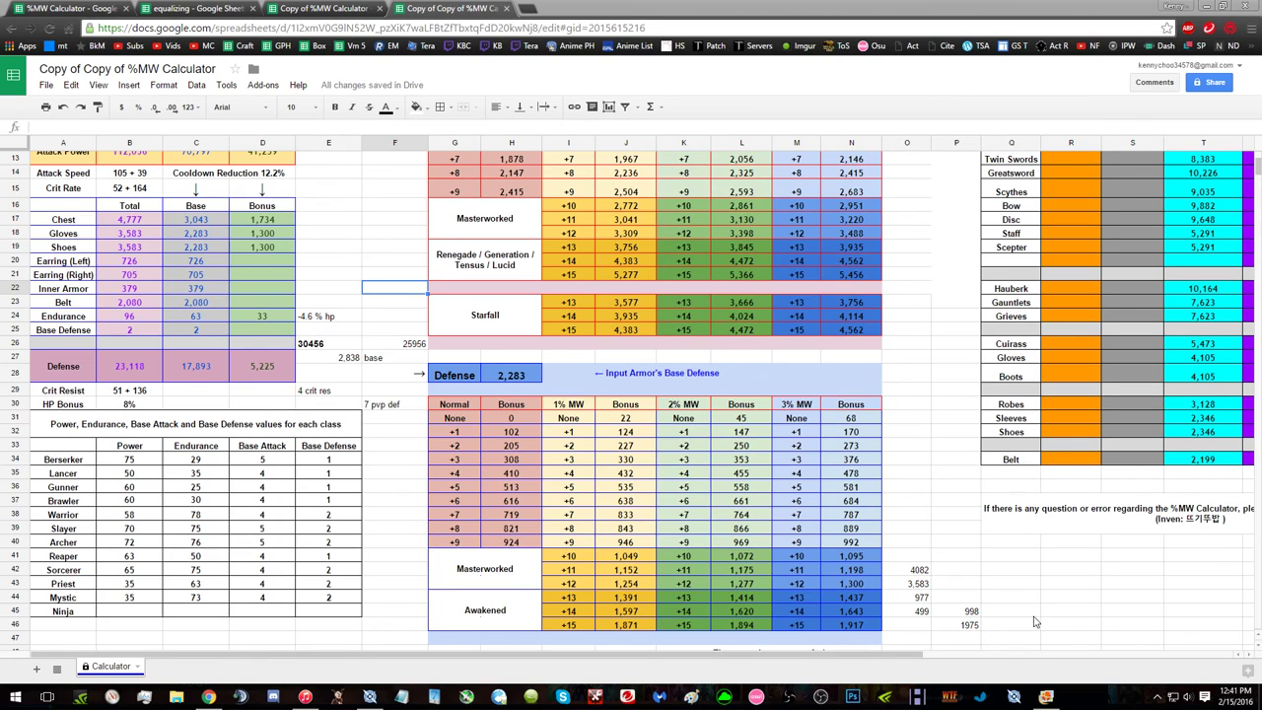
Step: Enter the formula =E26-F26 in cell F25
left_click(386, 331)
type("=")
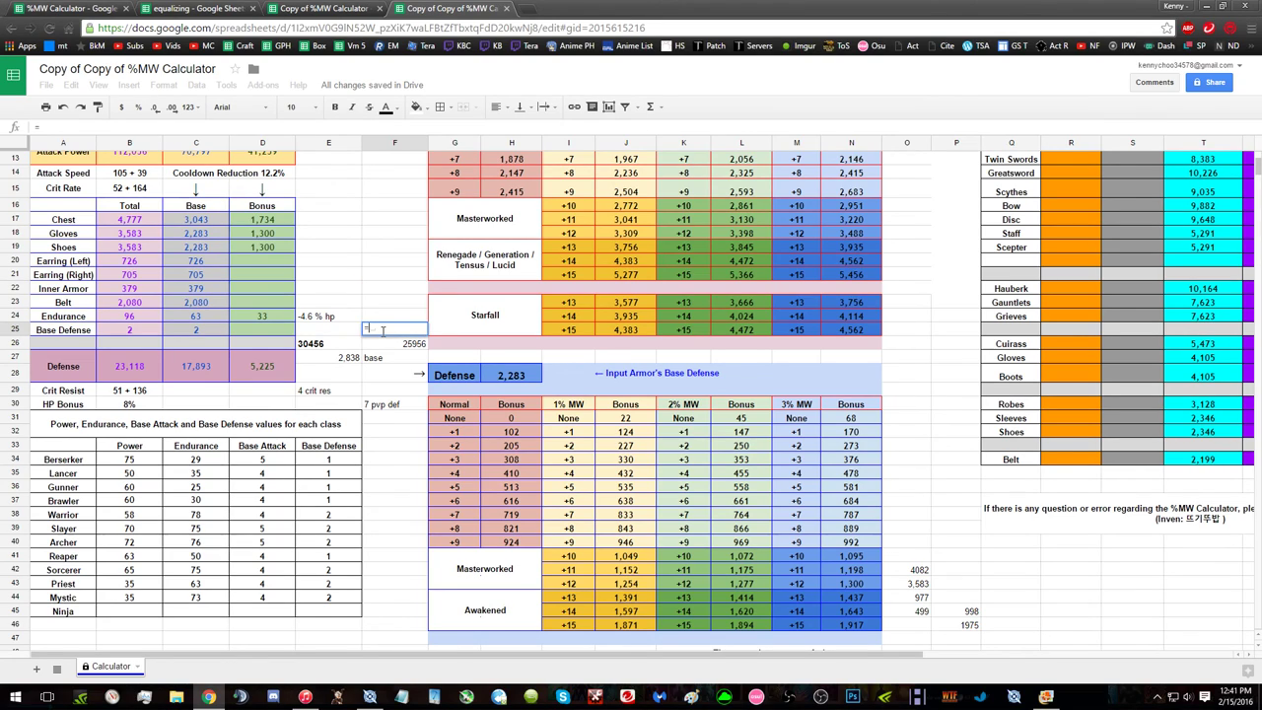
left_click(326, 344)
type("-")
left_click(378, 345)
key("Return")
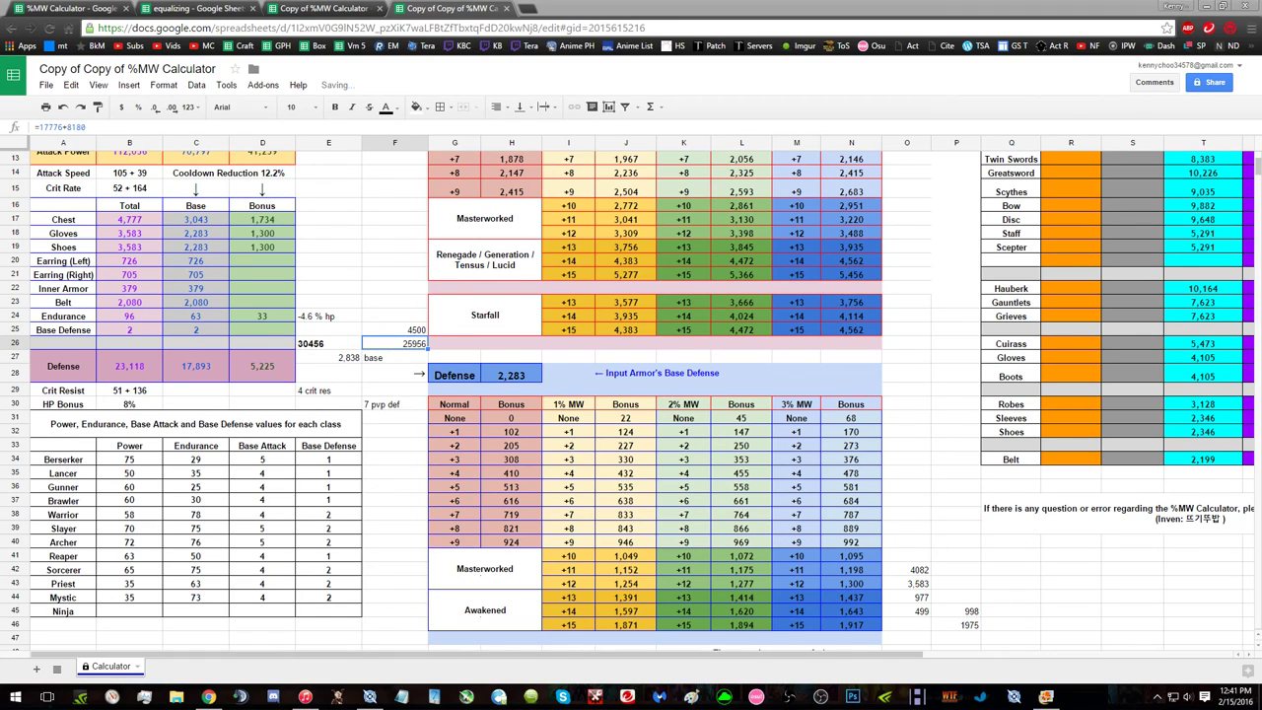
Step: Read the belt's defense modifier in TERA and enter =F25/2080 in cell F24 of the calculator sheet
key("alt+Tab")
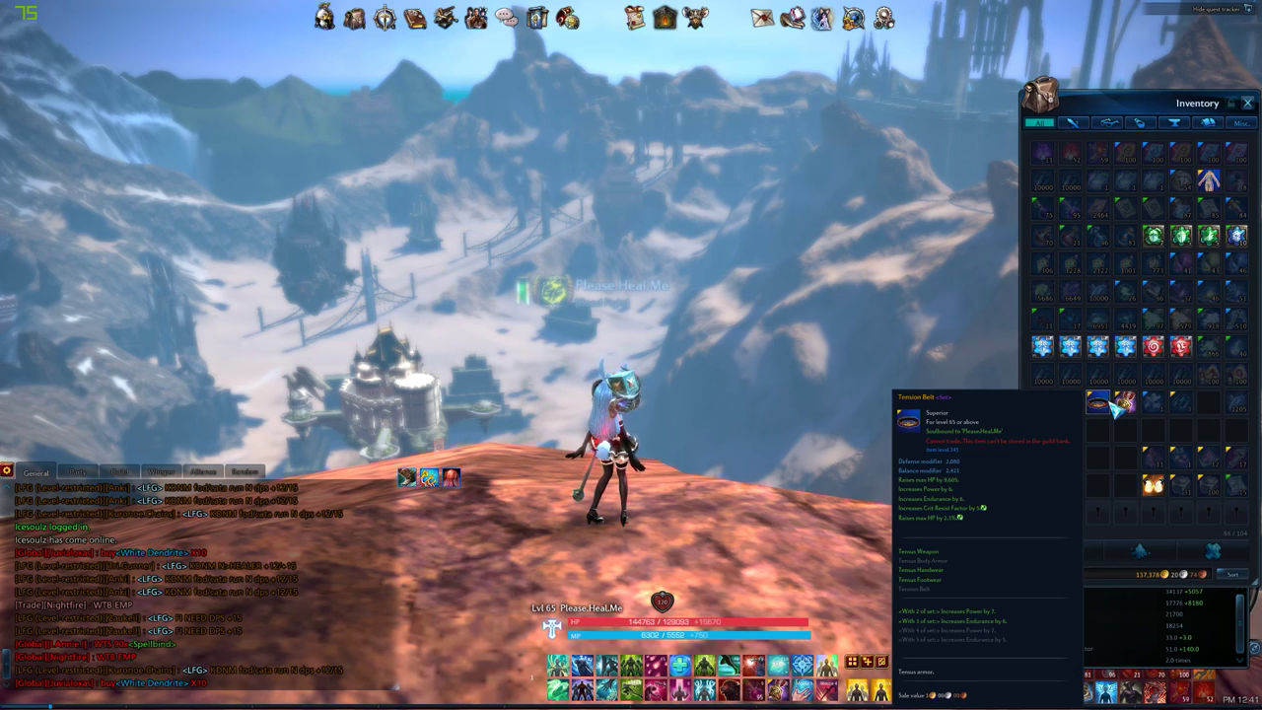
key("alt+Tab")
left_click(385, 314)
type("=")
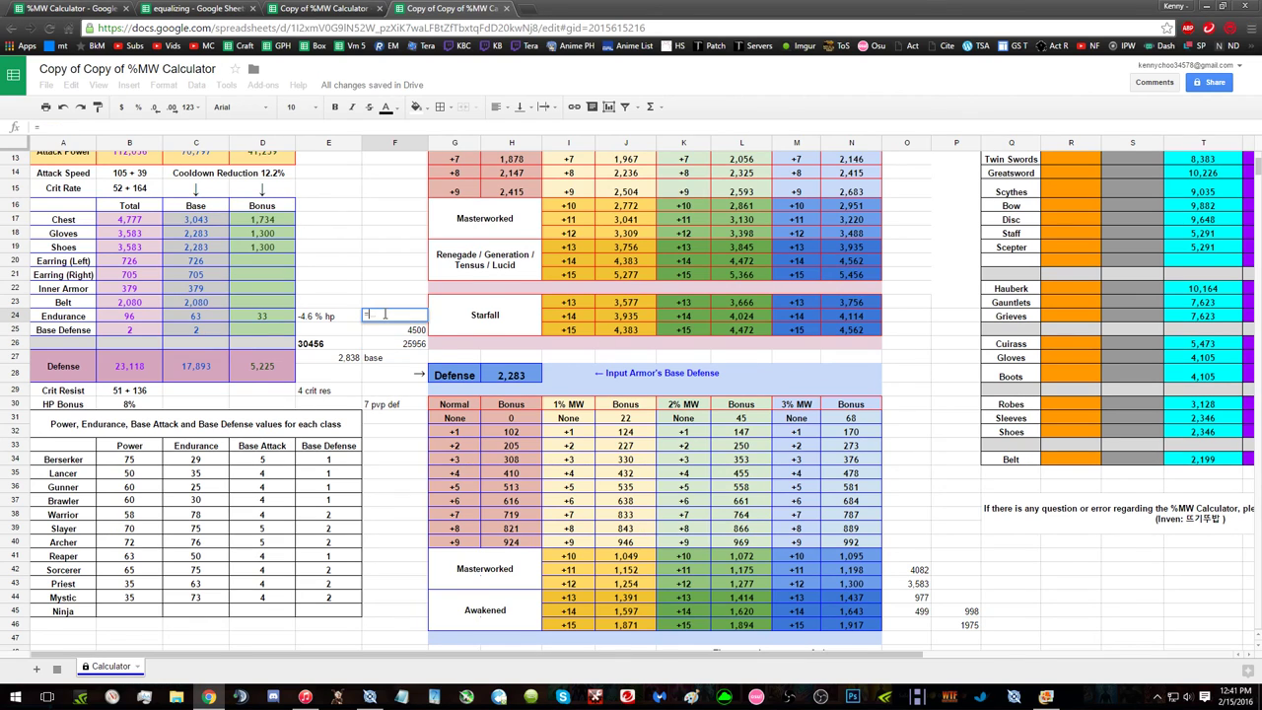
left_click(405, 331)
type("/2080")
key("Return")
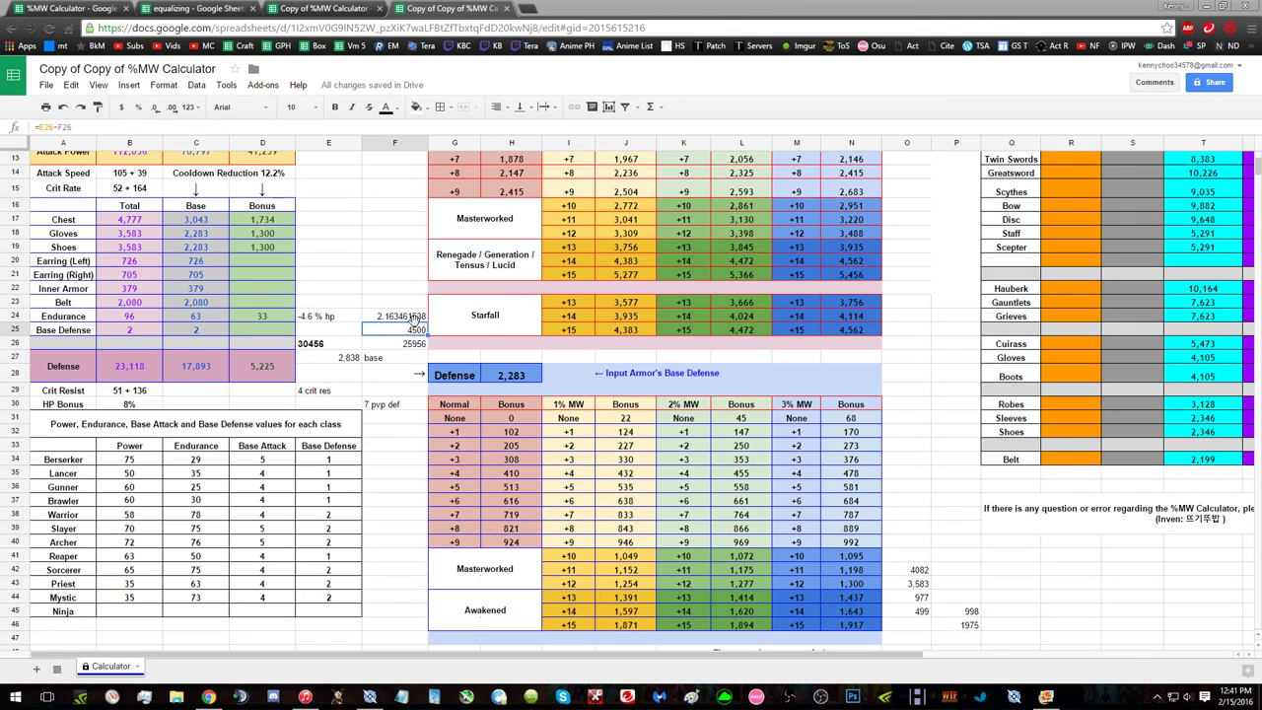
Step: Review the character's combat stats in TERA and enter =E27/F24 in cell E23 of the calculator sheet
key("alt+Tab")
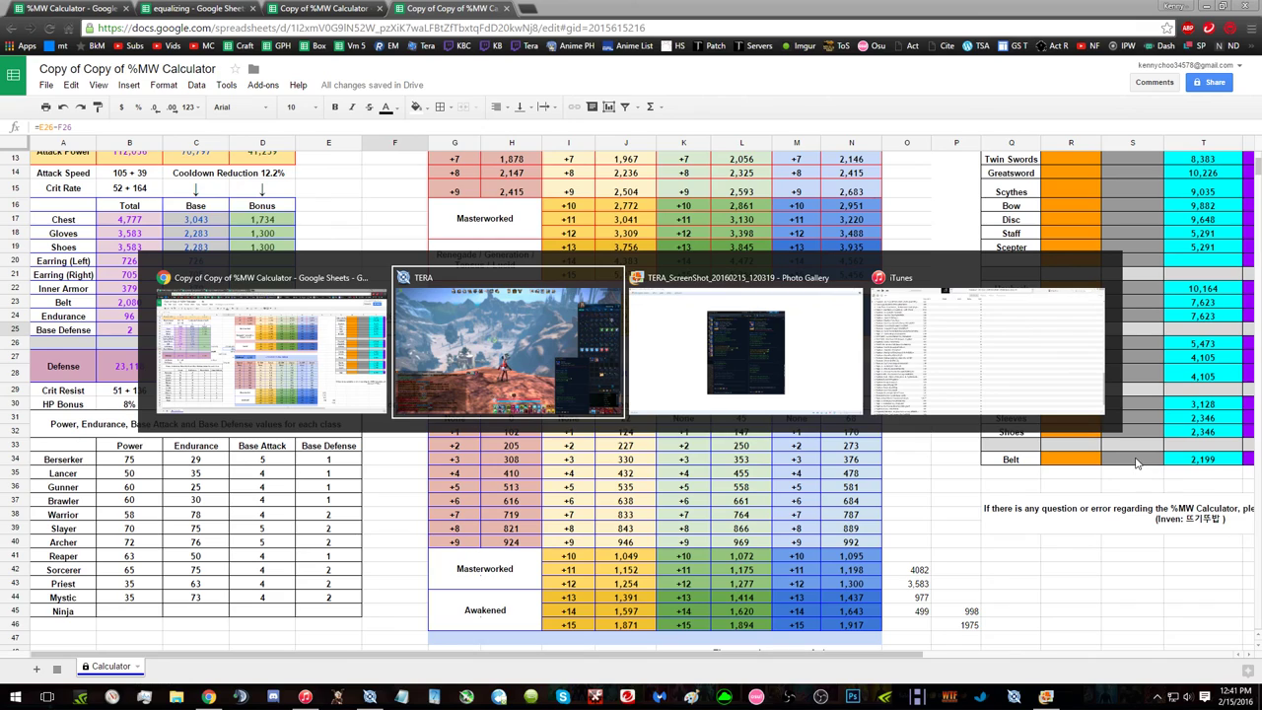
key("alt+Tab")
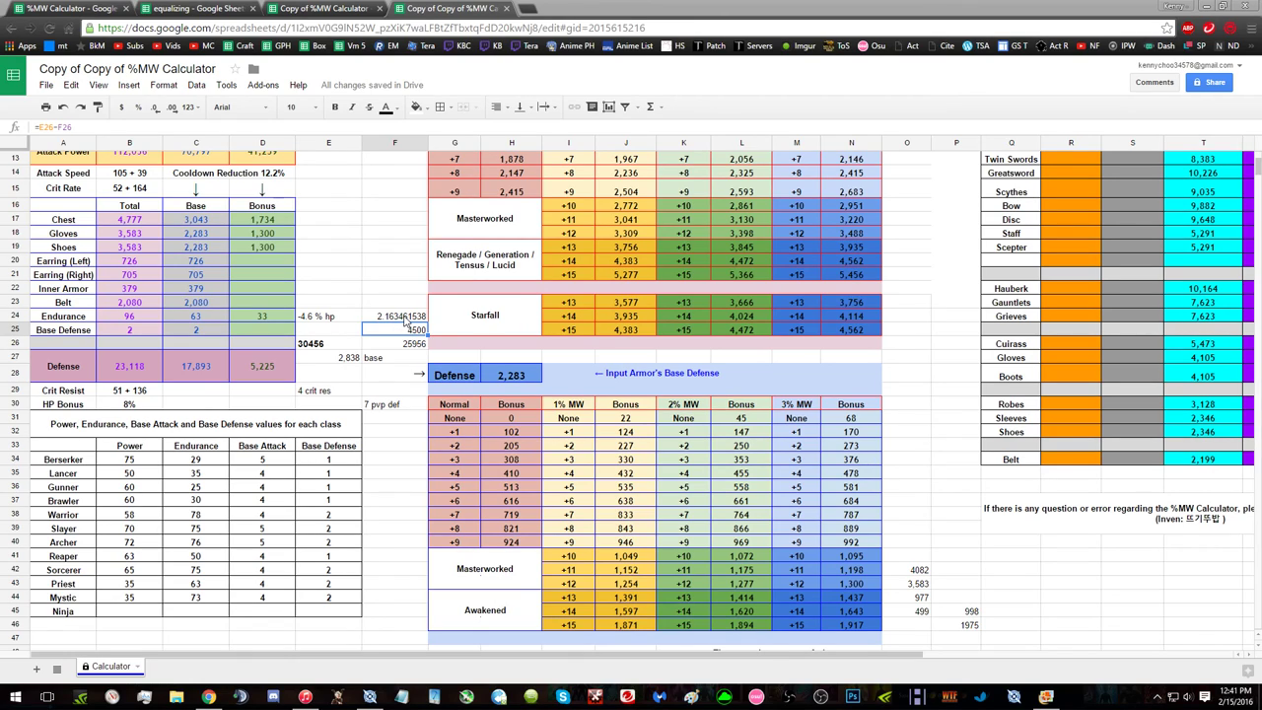
key("alt+Tab")
key("alt+Tab")
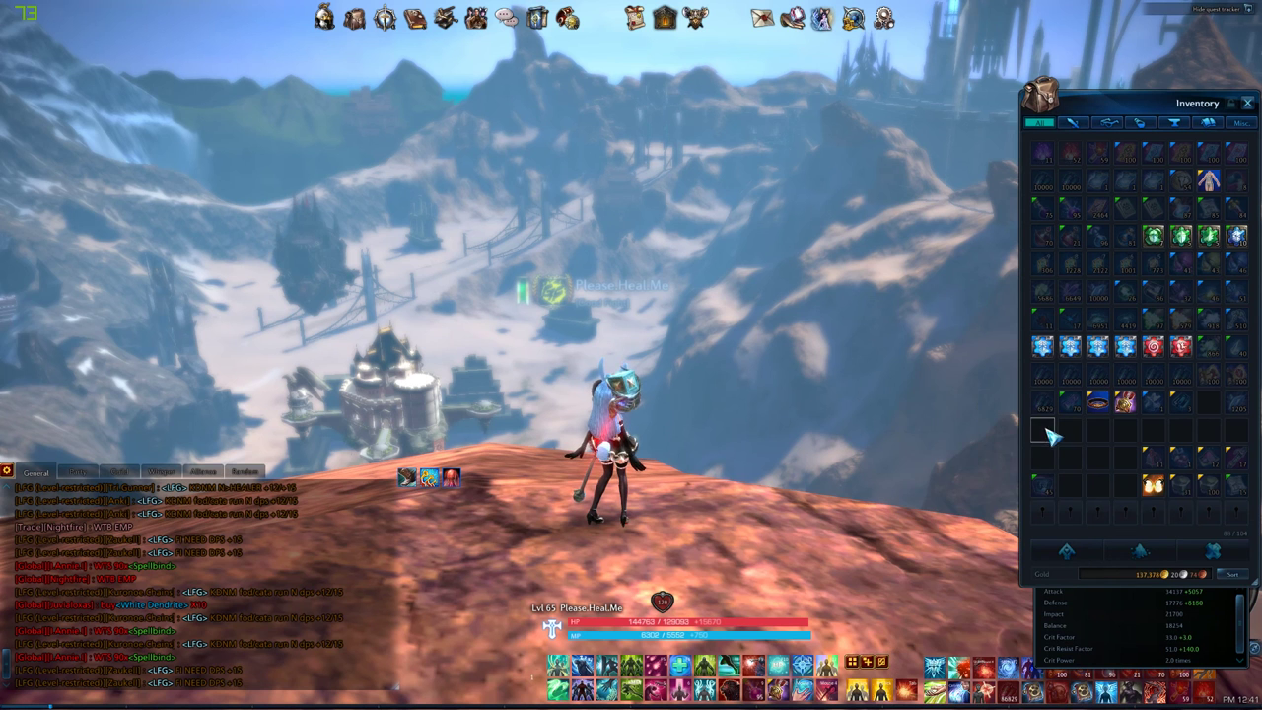
key("p")
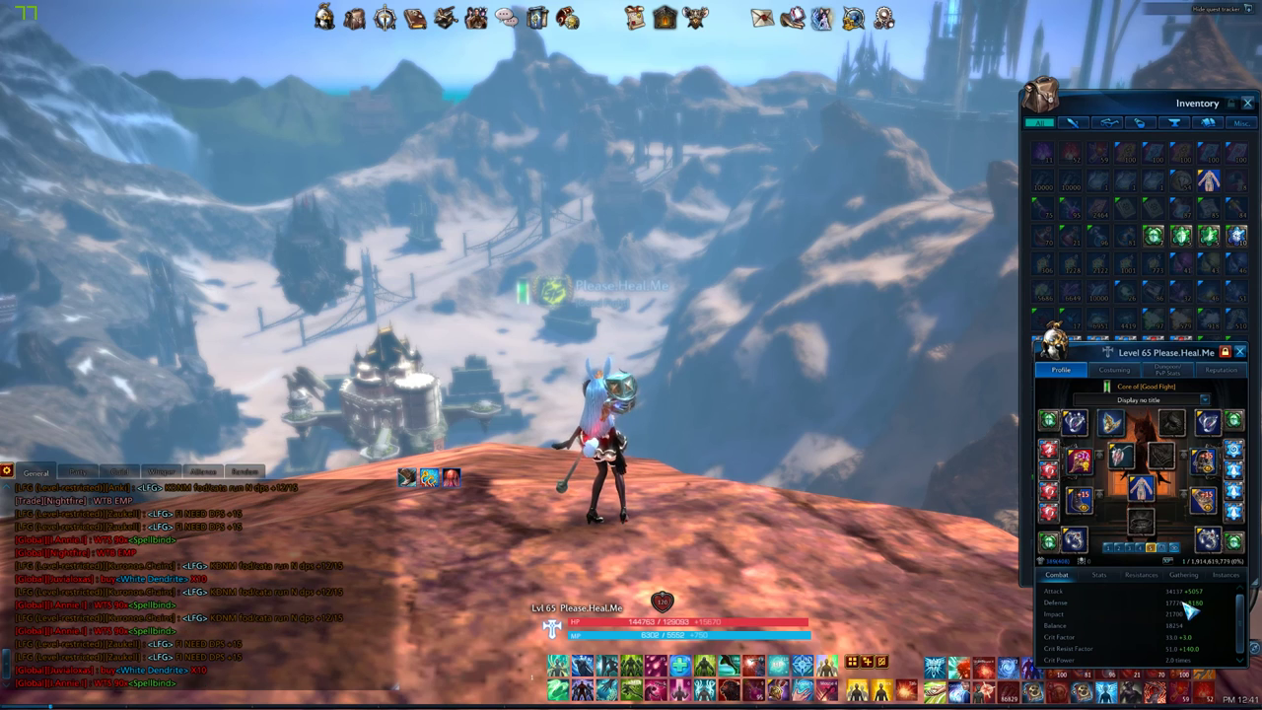
key("alt+Tab")
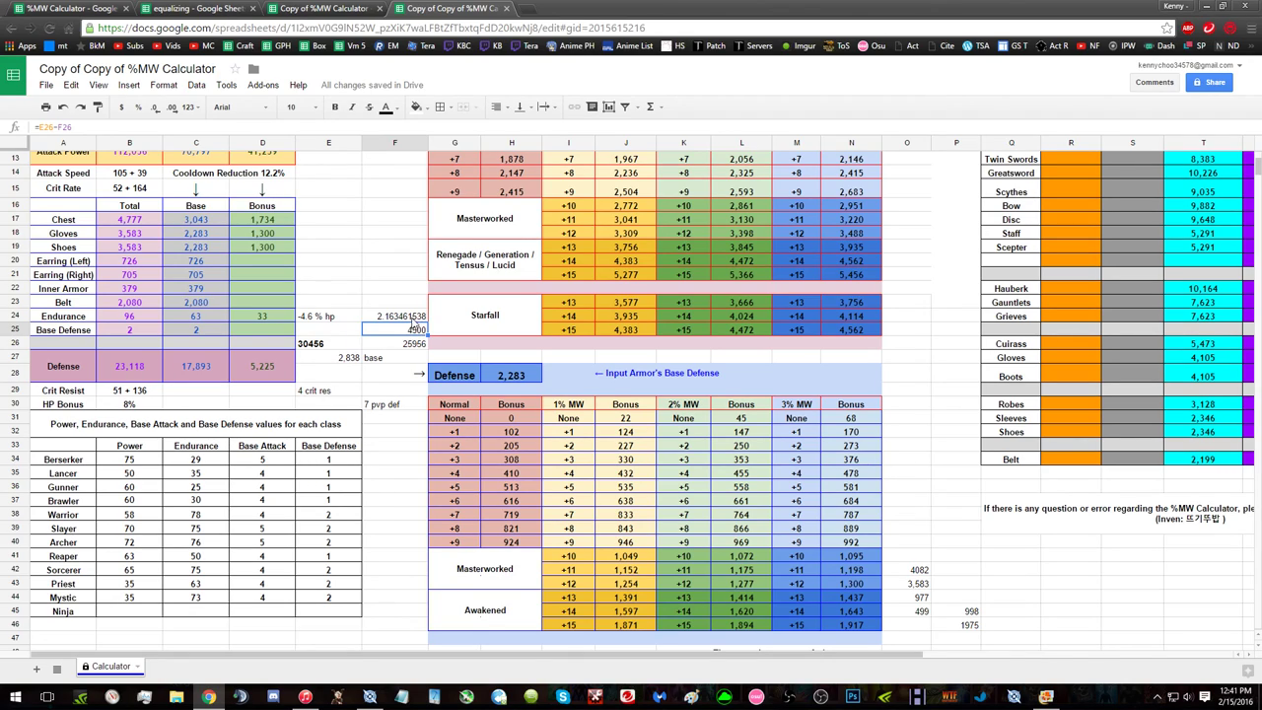
left_click(344, 307)
type("=")
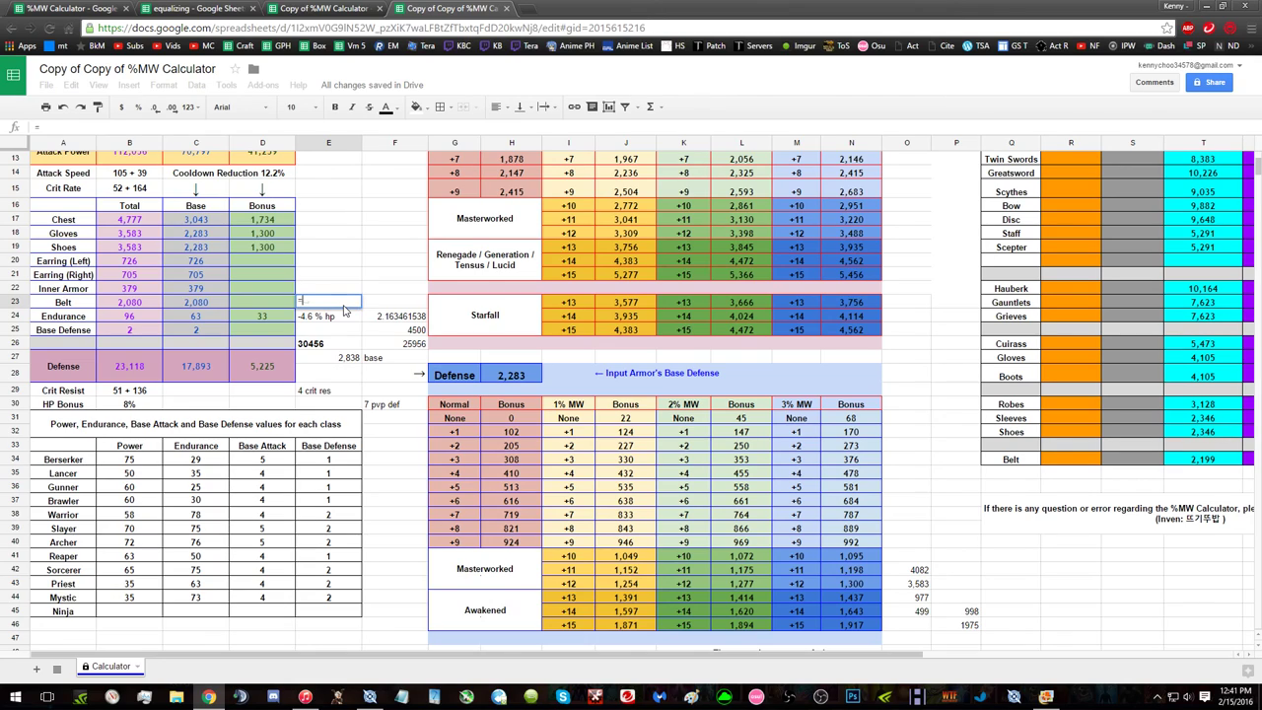
left_click(347, 361)
type("/")
left_click(410, 318)
key("Return")
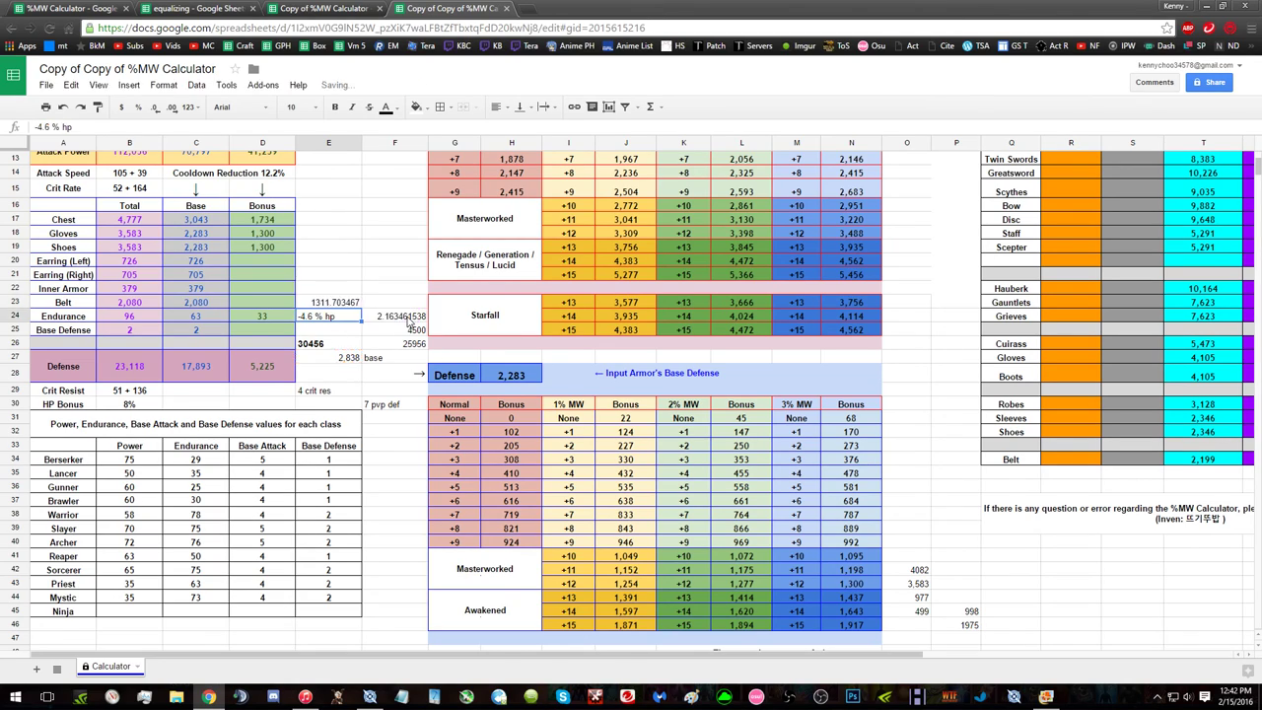
Step: Switch to TERA, inspect the bonuses on the equipped shoes, and return to the calculator sheet
left_click(1167, 696)
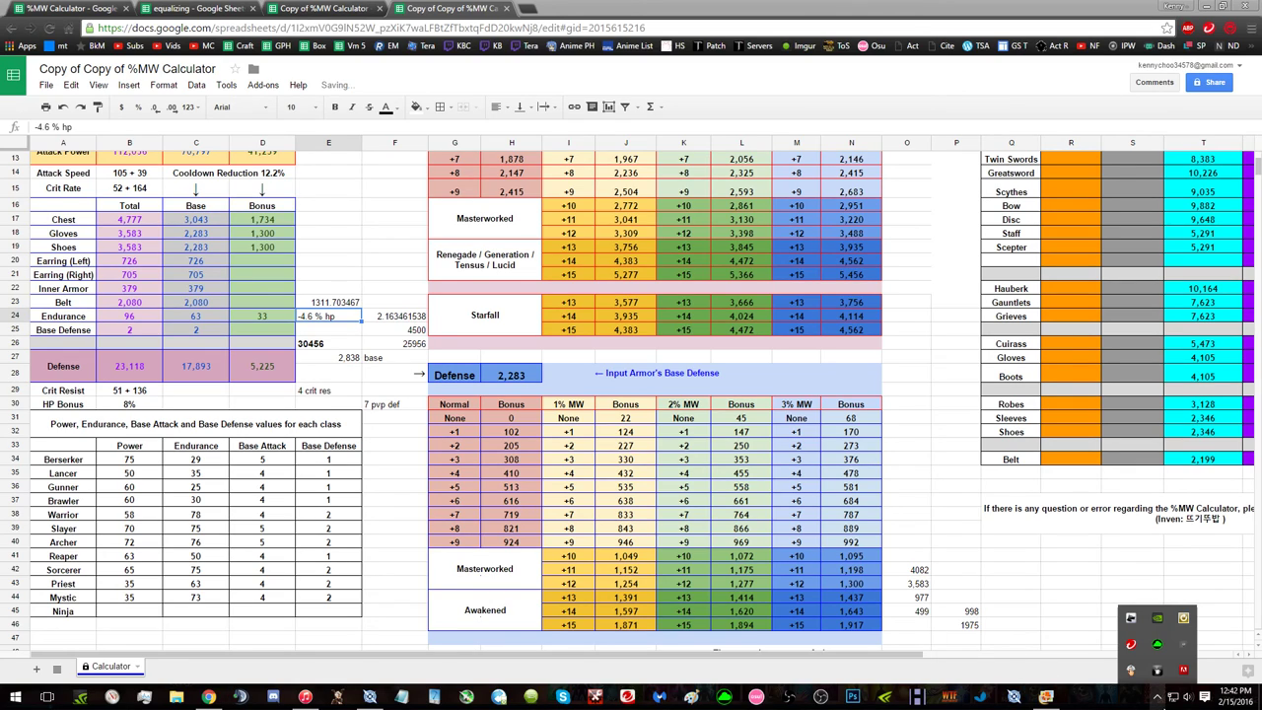
left_click(1160, 696)
key("alt+Tab")
key("alt+Tab")
key("alt+Tab")
key("alt+Tab")
mouse_move(1082, 505)
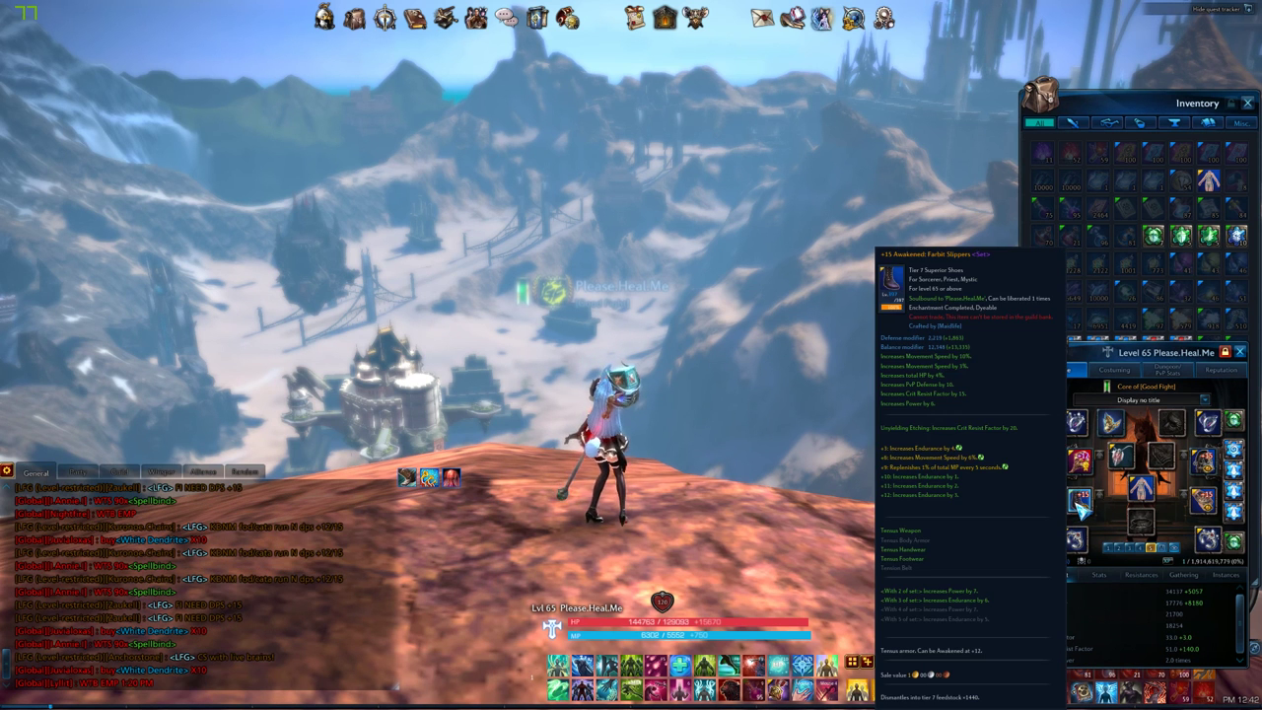
key("alt+Tab")
key("alt+Tab")
key("alt+Tab")
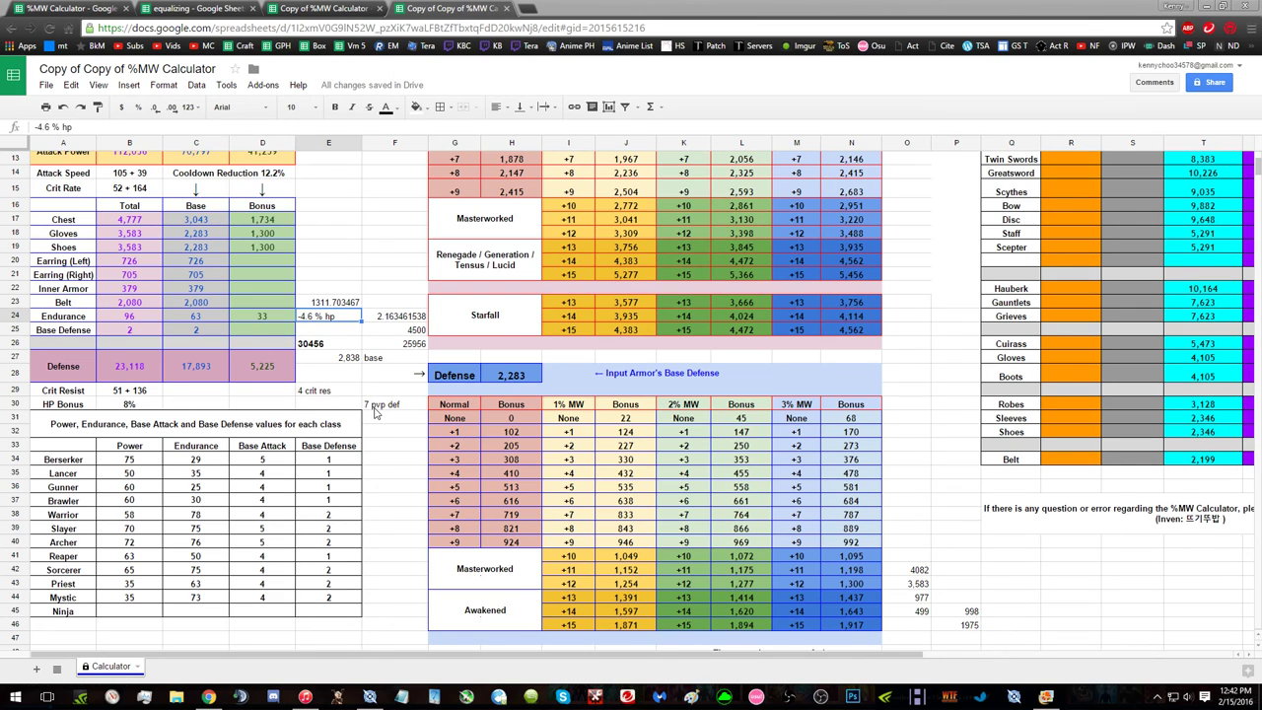
Step: Move the Copy of Copy of %MW Calculator beside the equalizing sheet and check the 2% hp entry in the Equivalence List
left_click(306, 8)
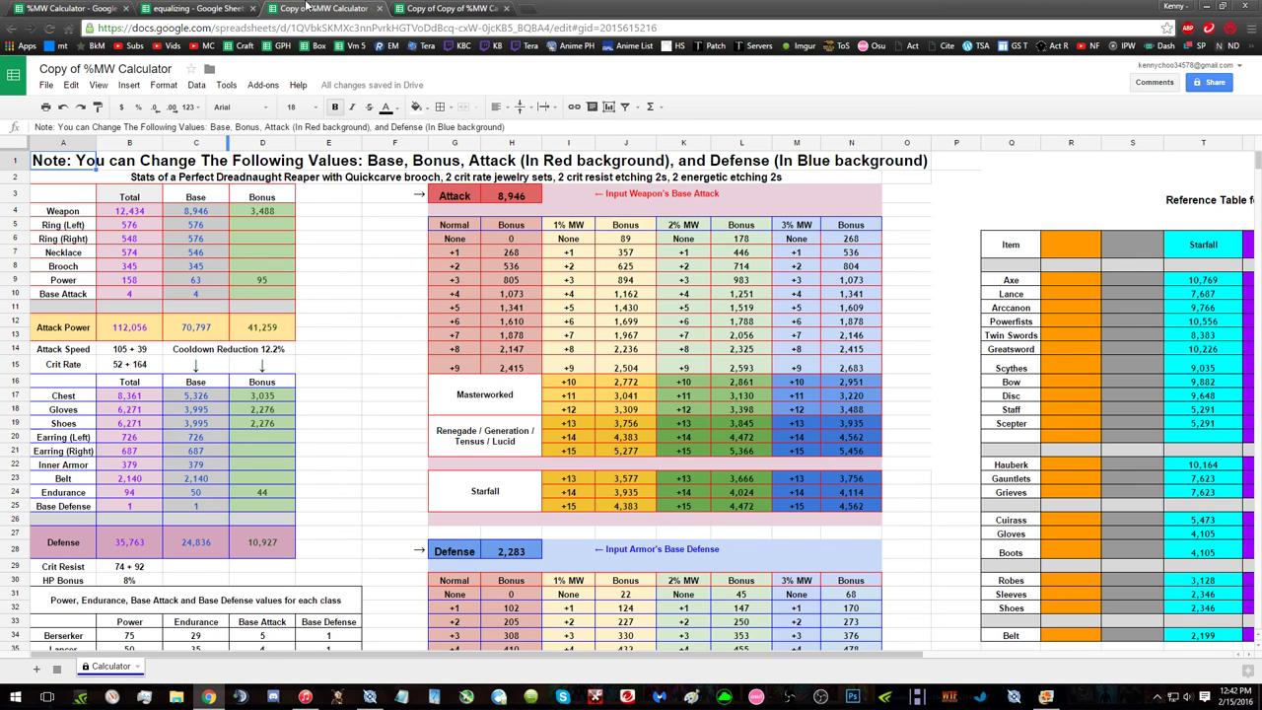
left_click(230, 6)
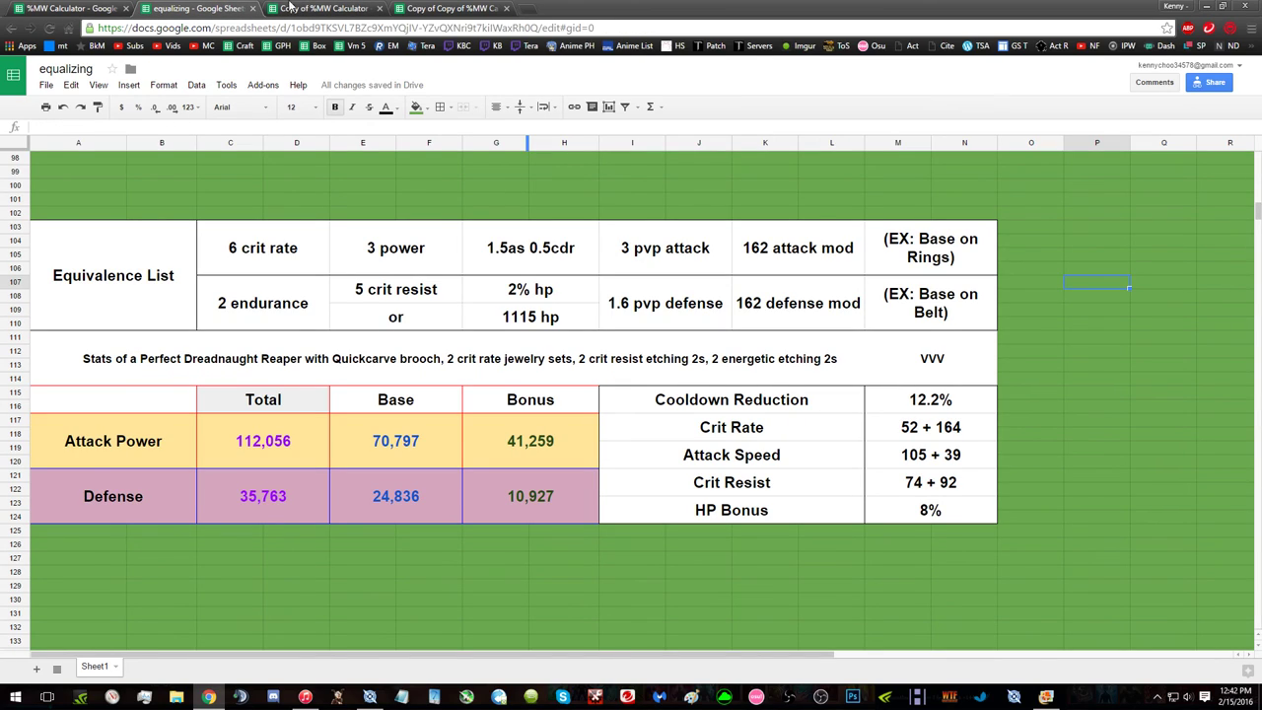
left_click_drag(433, 8, 326, 8)
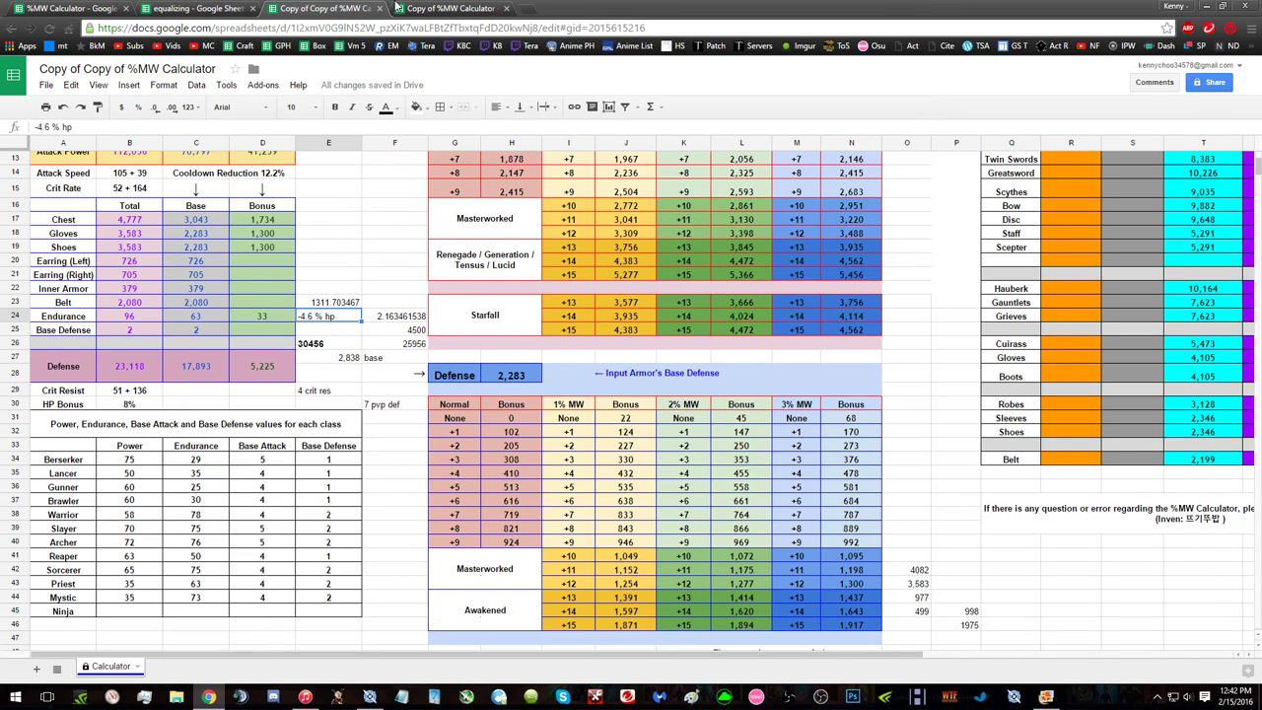
left_click(209, 8)
left_click(509, 302)
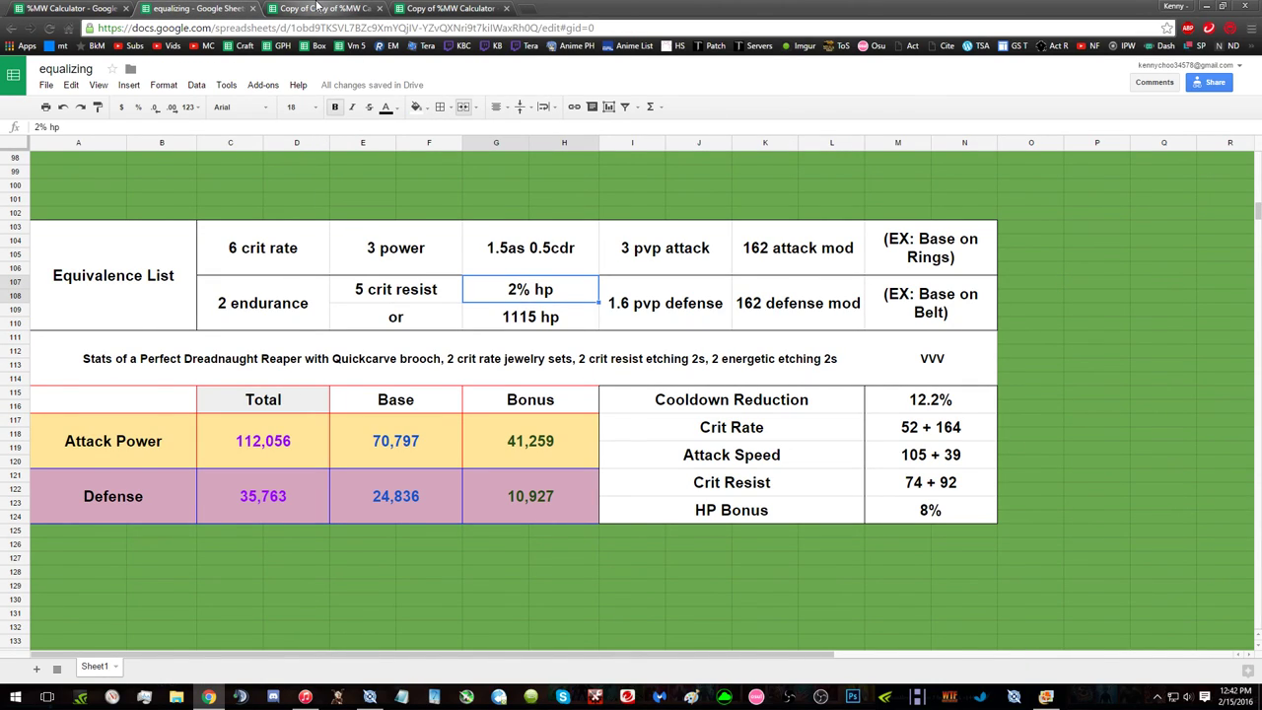
Step: Return to the Copy of Copy of %MW Calculator and enter =4.6/2 in cell E22
left_click(318, 8)
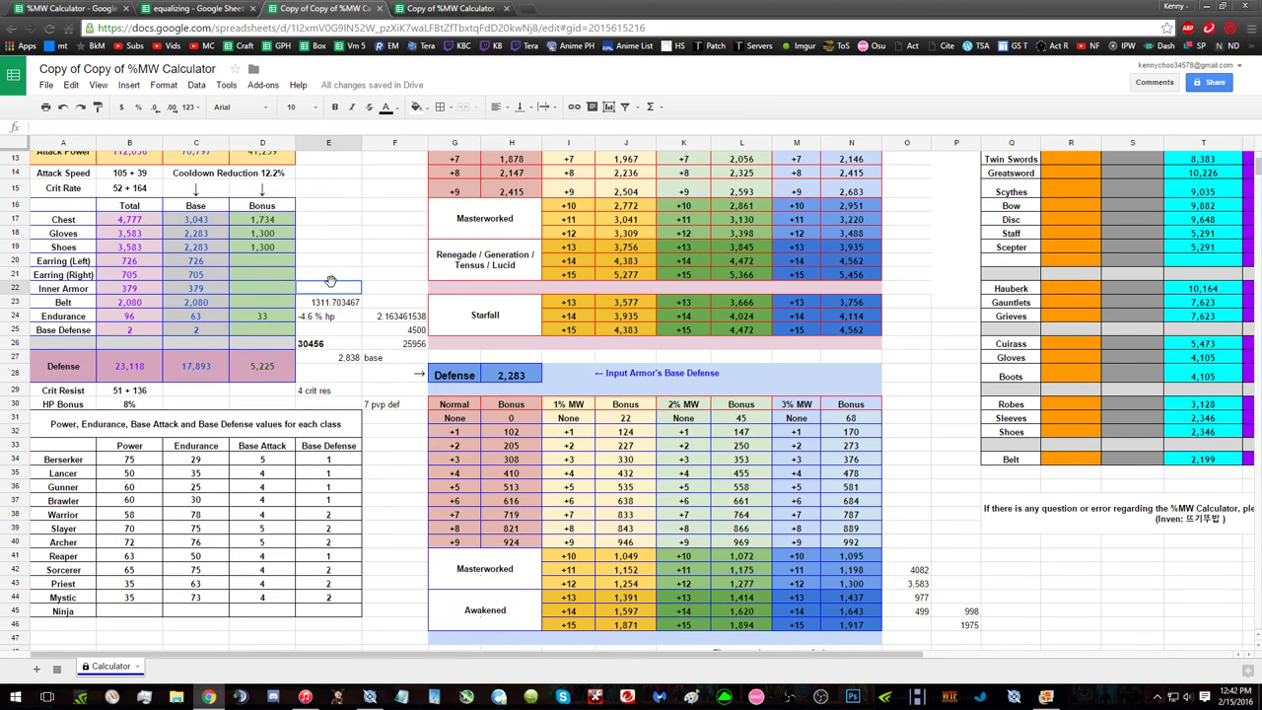
type("=4.6/2")
key("Return")
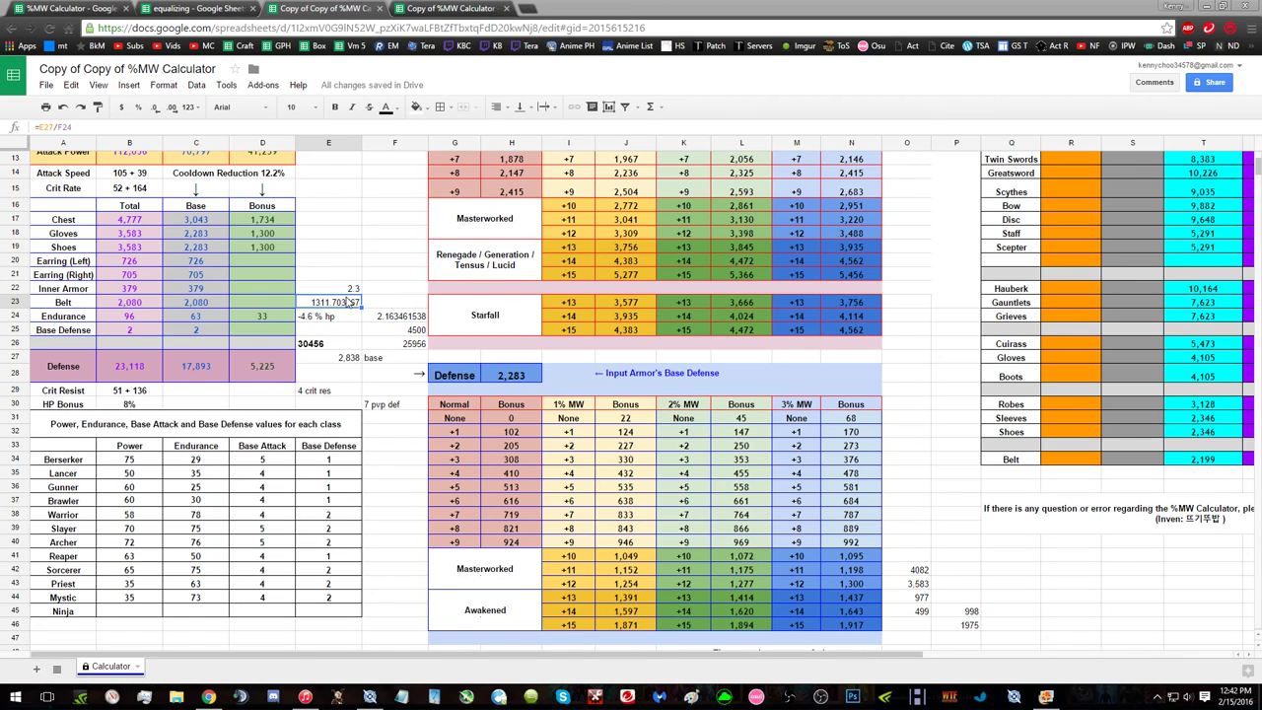
Step: Look up the defense mod equivalence in the equalizing sheet and enter =E22*162 in cell F22 of the calculator copy
left_click(168, 7)
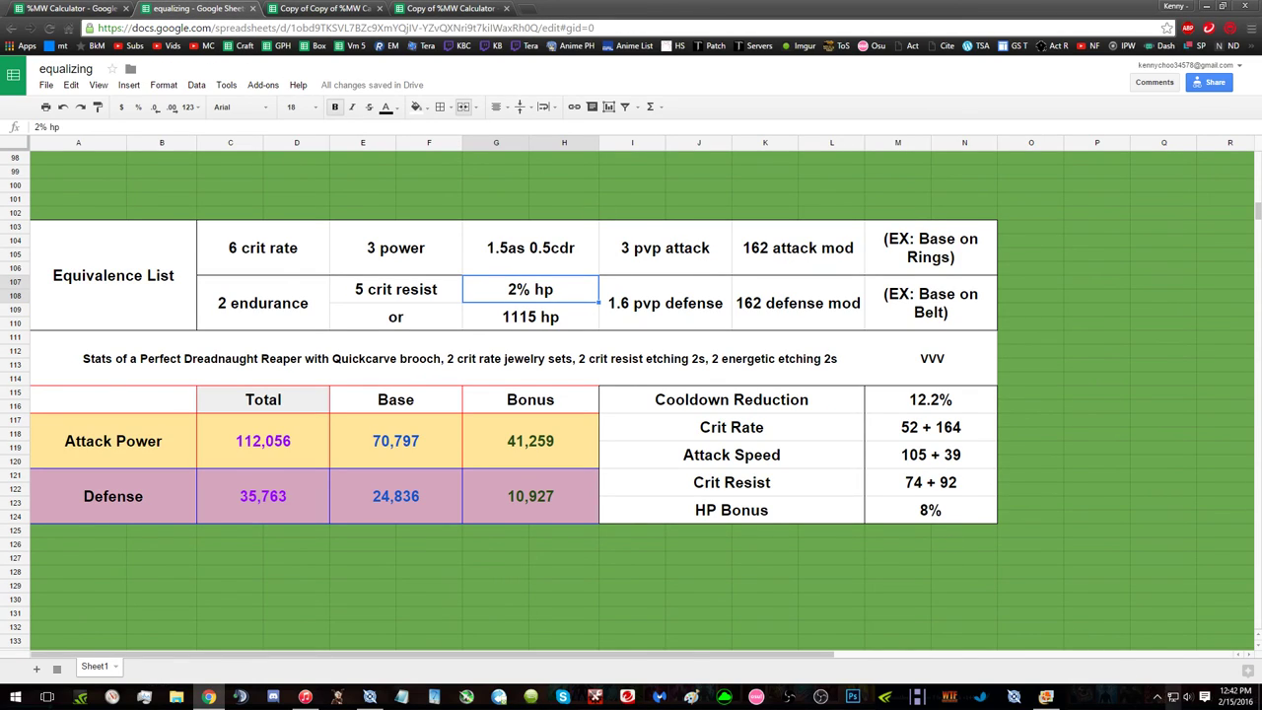
left_click(354, 7)
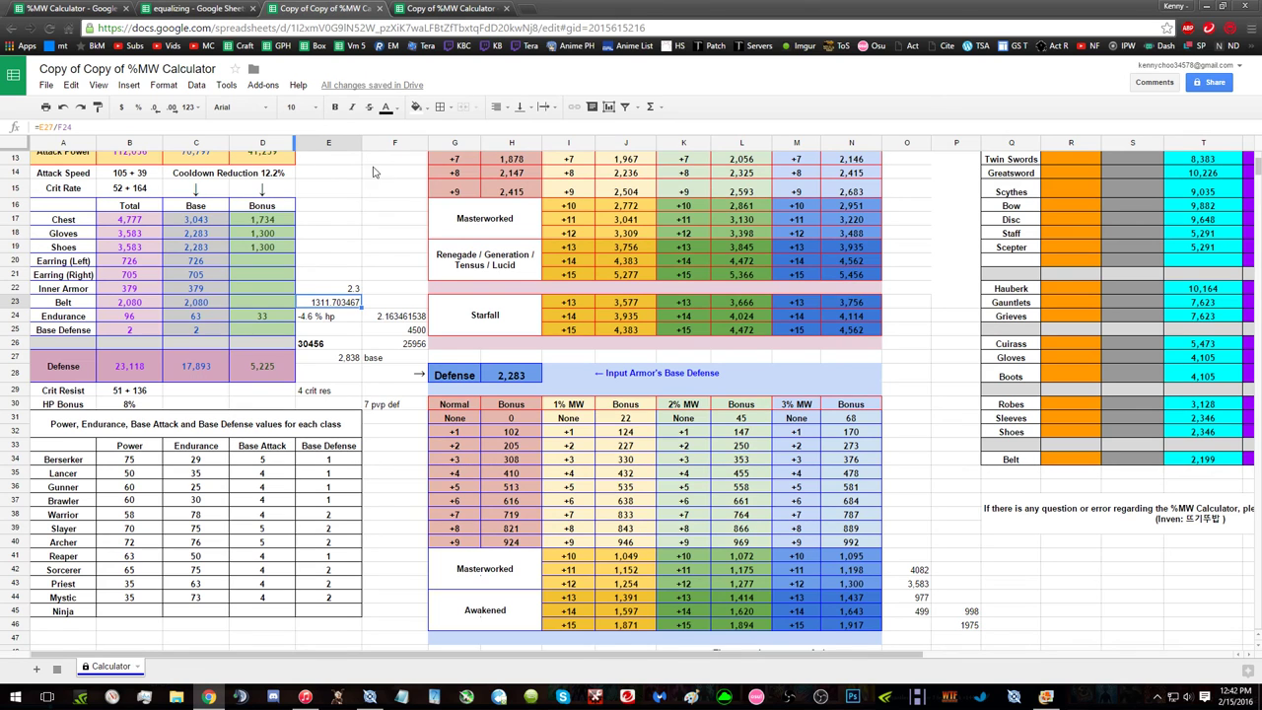
left_click(390, 290)
type("=")
key("Left")
type("*16")
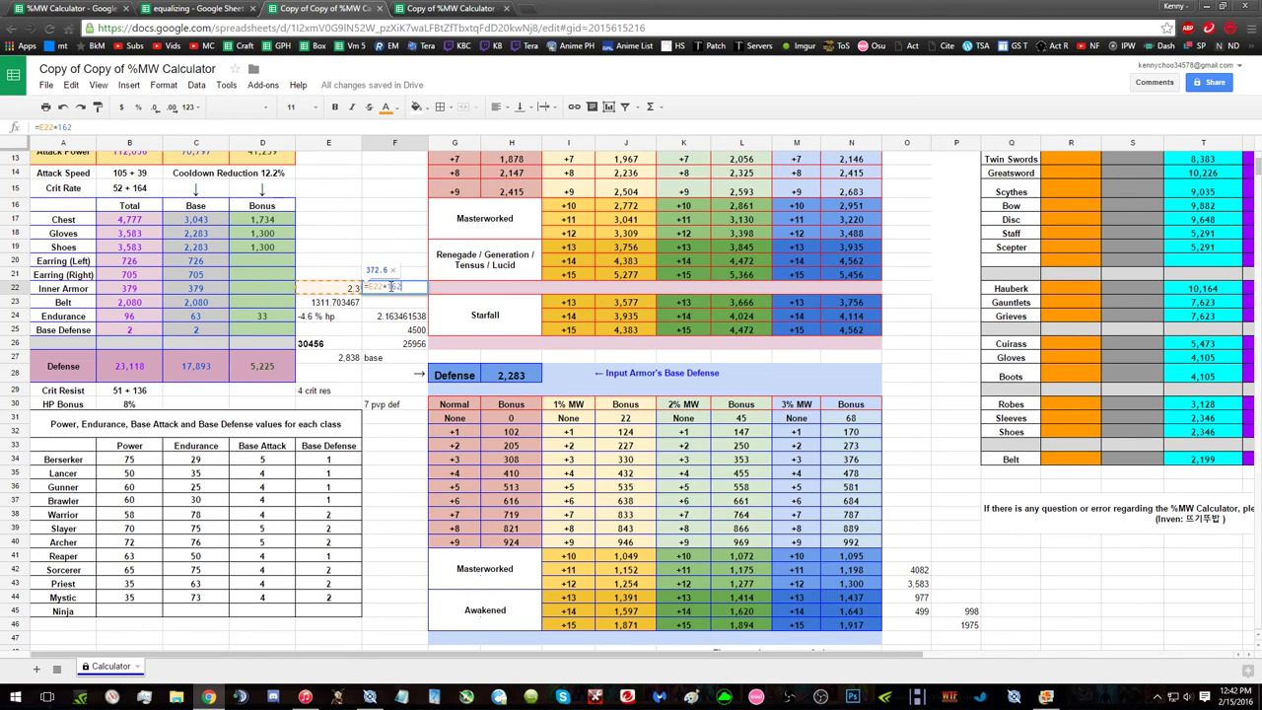
key("Return")
left_click(1117, 707)
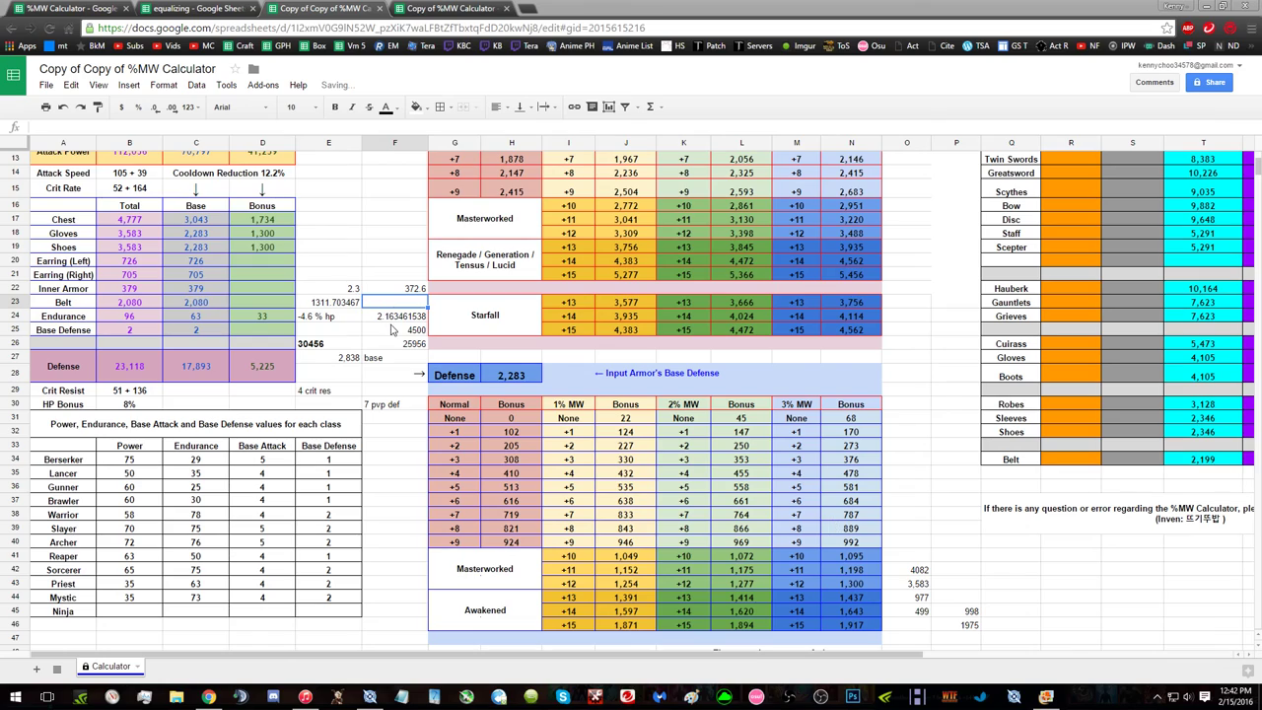
Step: Try subtracting the hp equivalent from the base defense difference by entering =E27-F22 in cell F21
left_click(407, 279)
type("=")
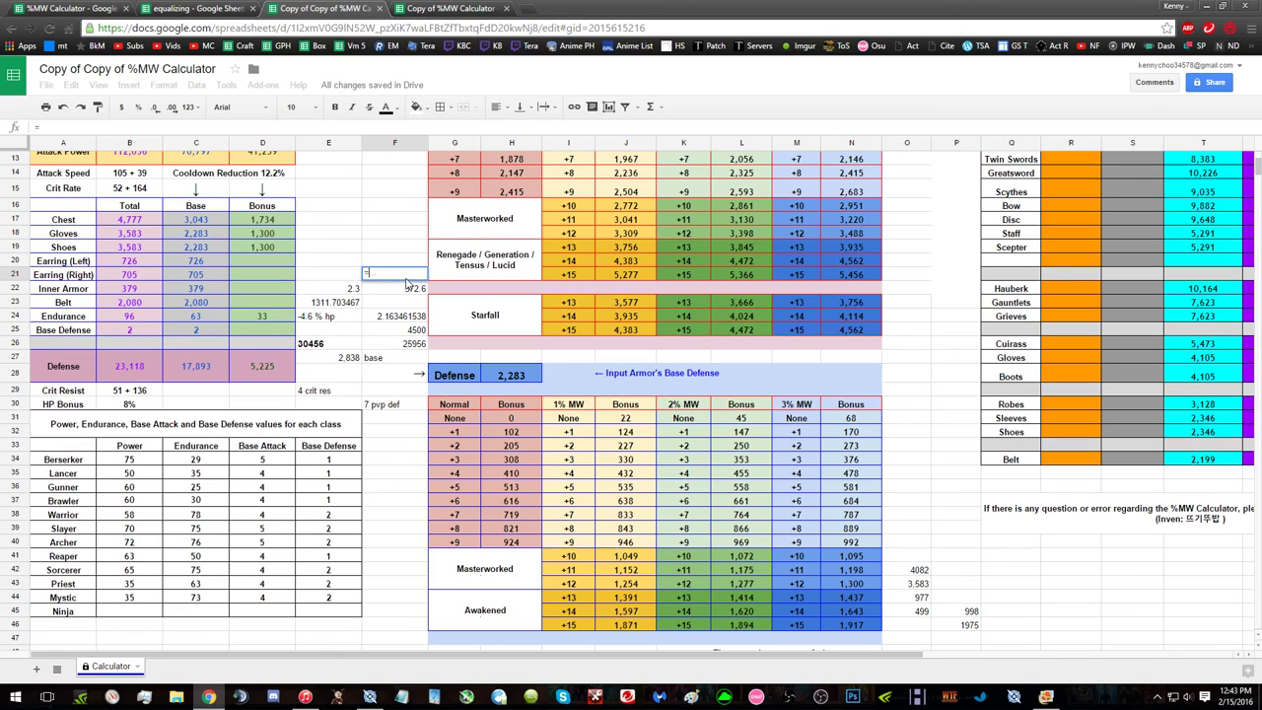
left_click(333, 375)
left_click(337, 361)
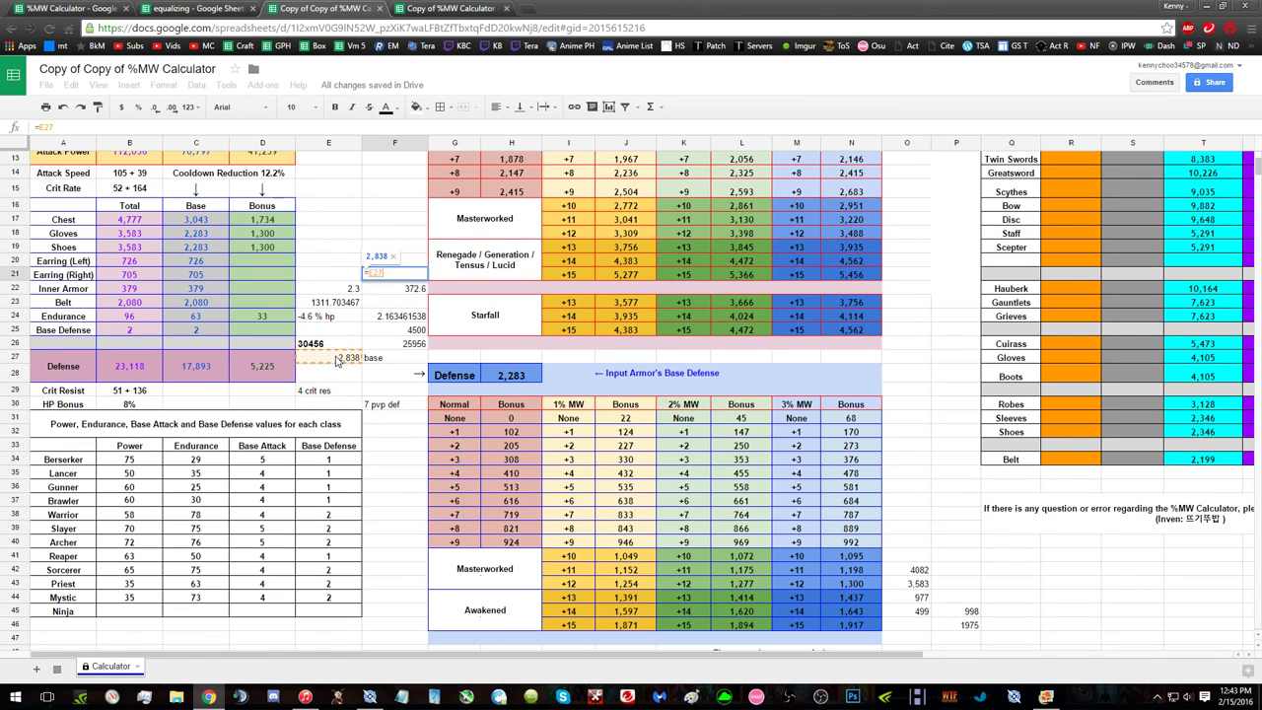
type("-")
left_click(412, 294)
key("Return")
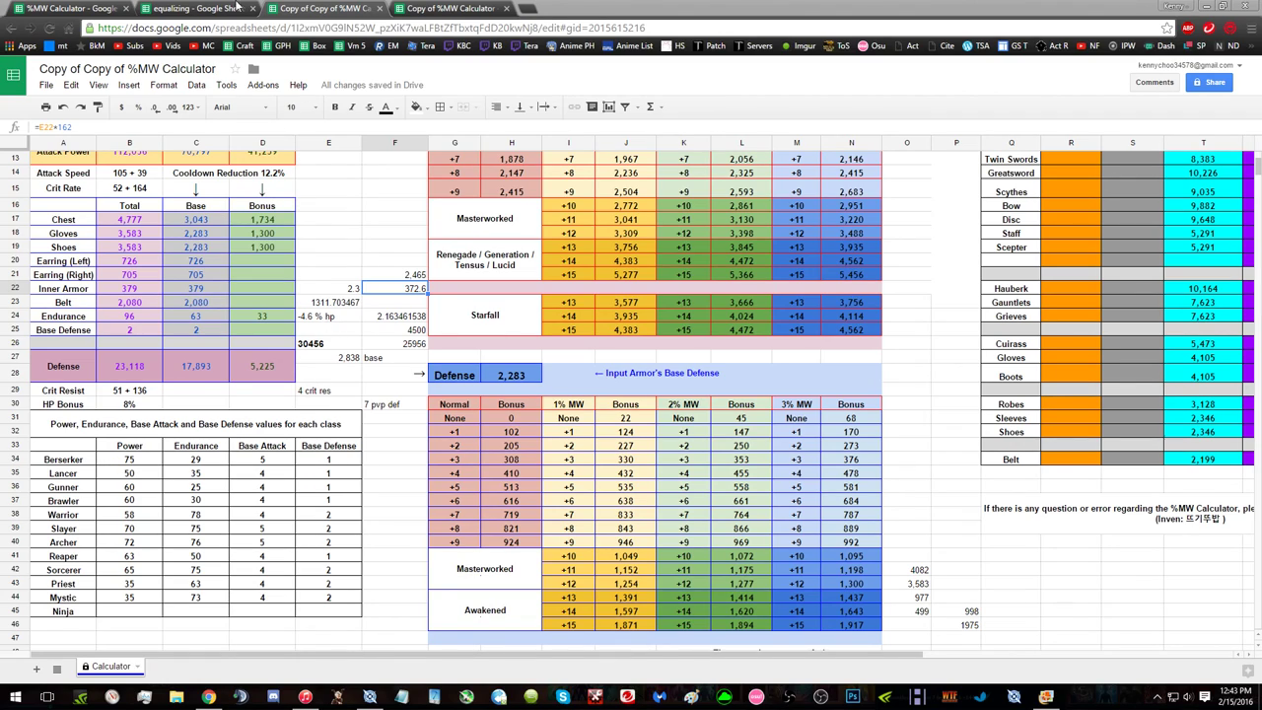
Step: Check the defense mod equivalence in the equalizing sheet, then clear cell F21 in the calculator copy
left_click(167, 9)
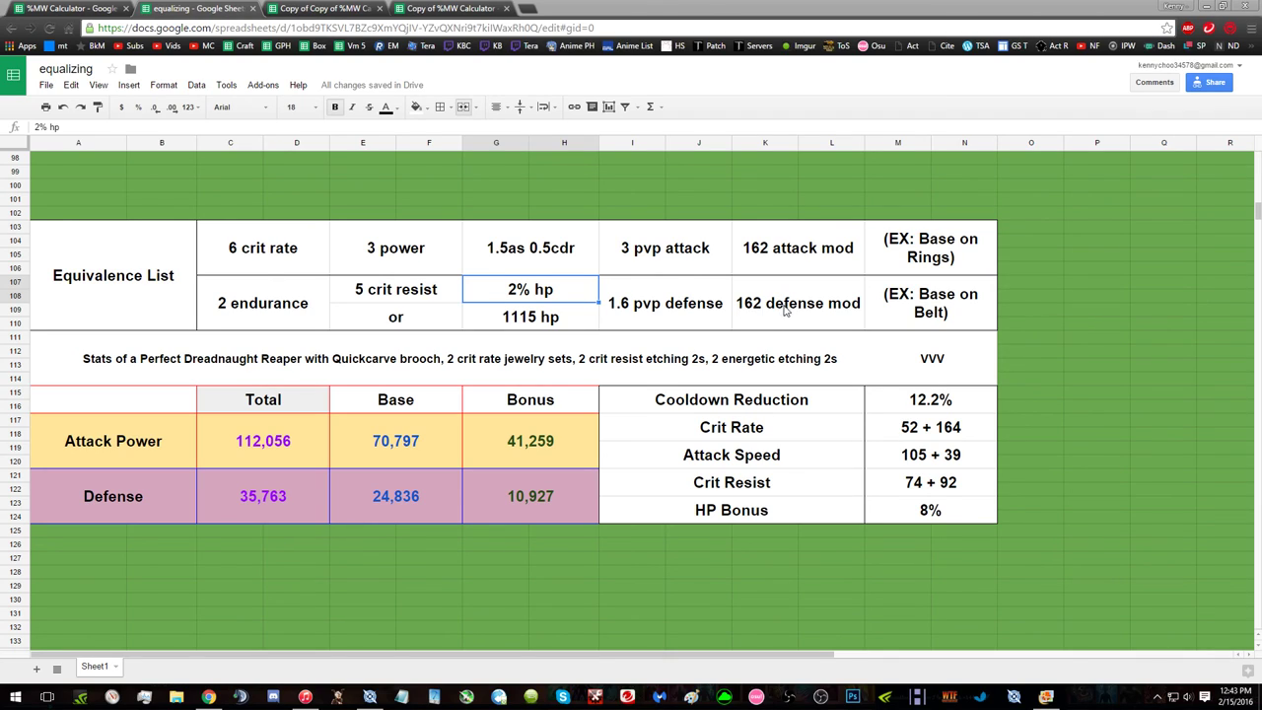
left_click(335, 8)
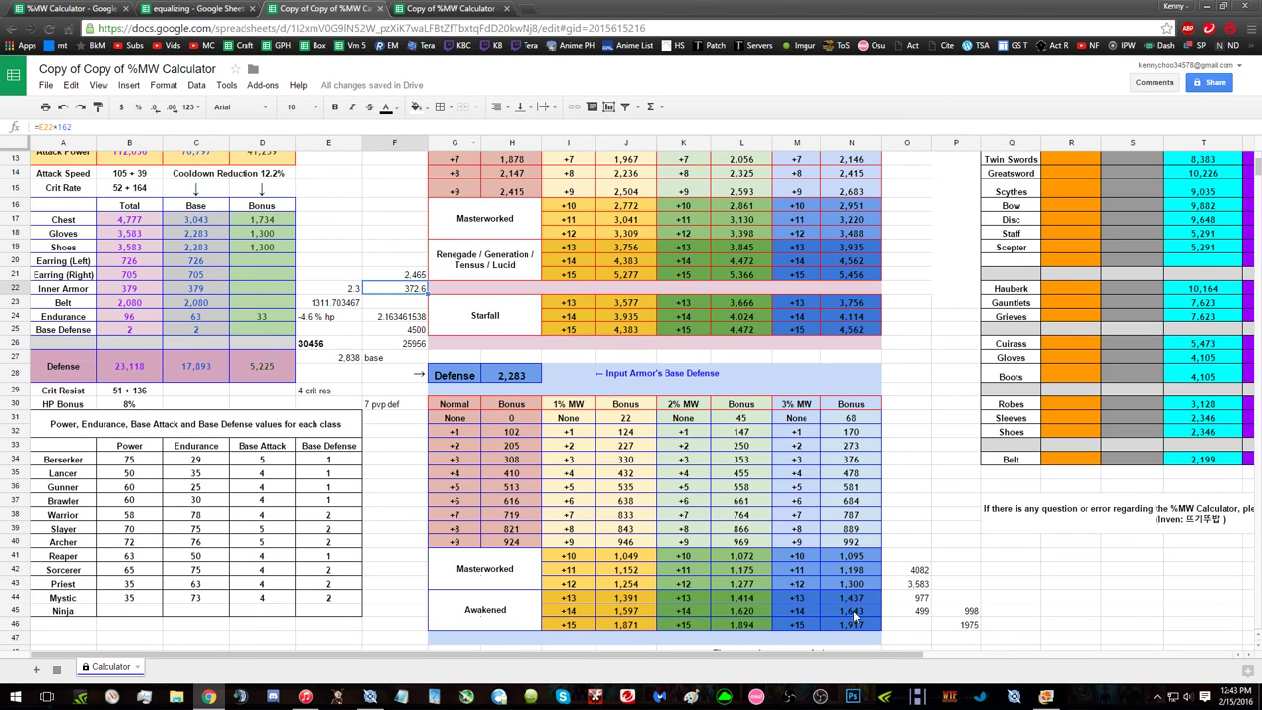
left_click(1051, 693)
left_click(409, 276)
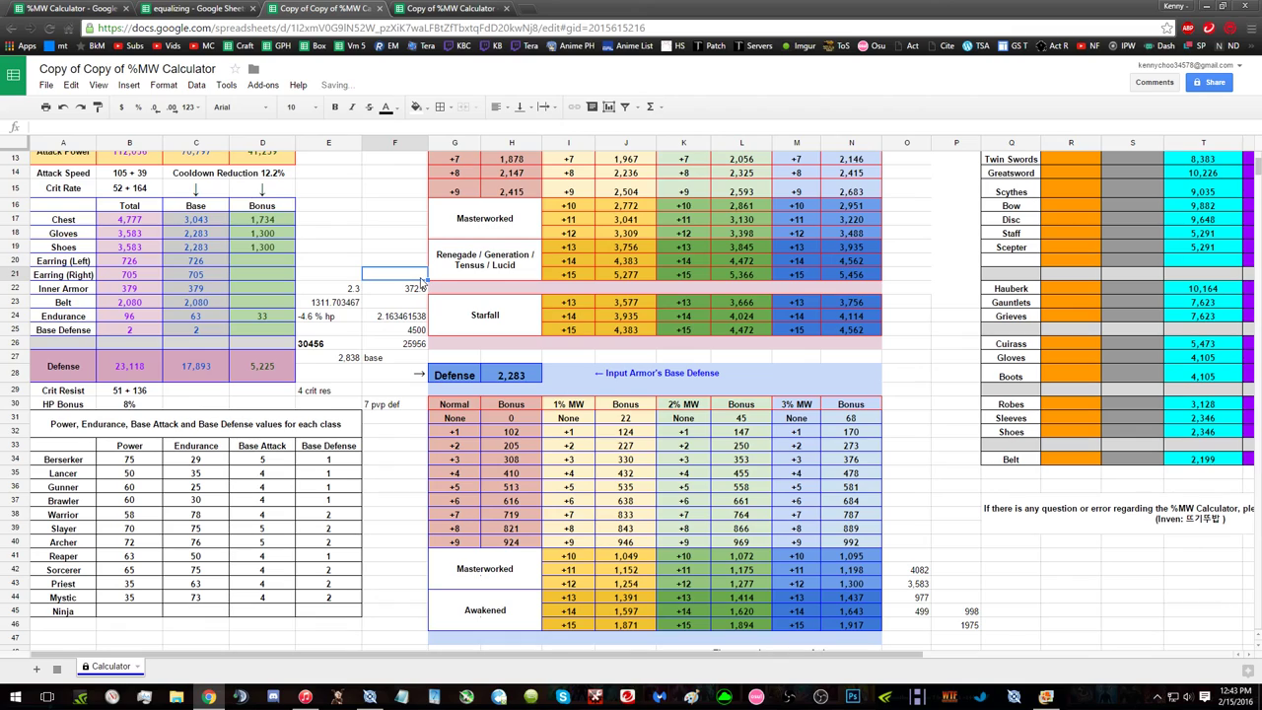
key("Delete")
Step: Multiply the hp equivalent by the belt defense ratio by entering =F22*F24 in cell F23
left_click(402, 291)
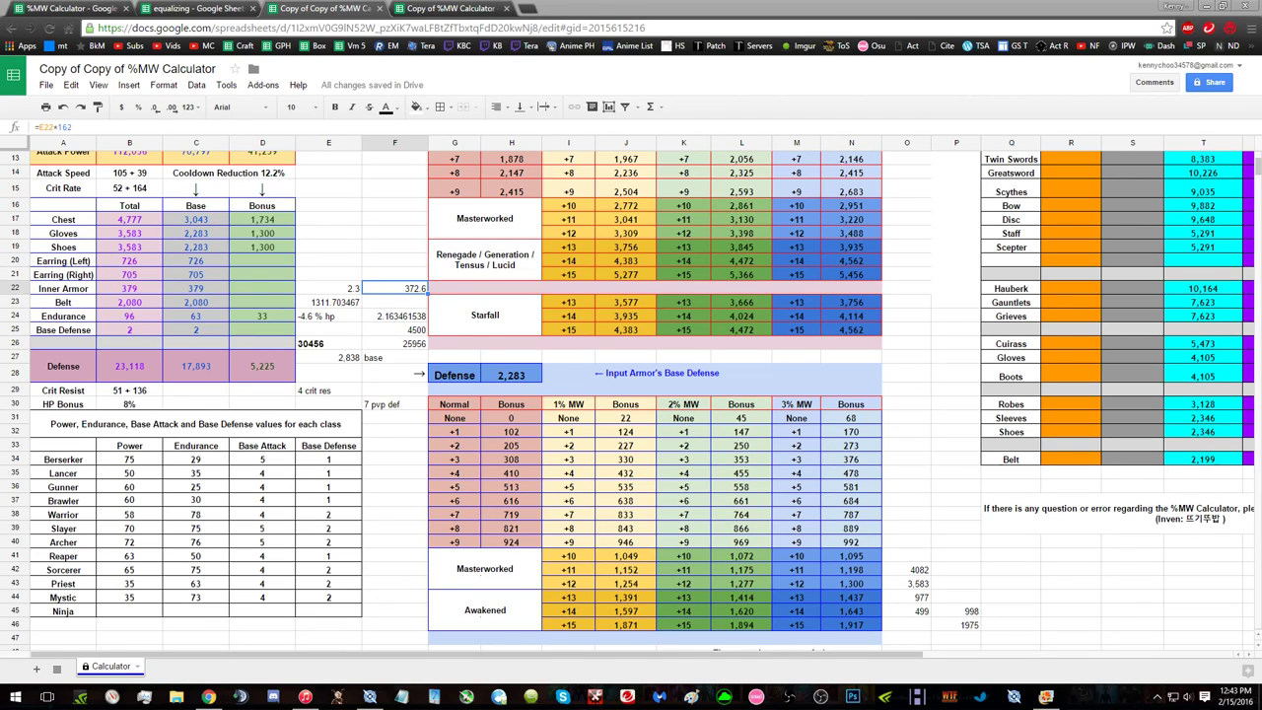
left_click(406, 302)
type("=")
left_click(402, 289)
type("*")
left_click(395, 316)
key("Return")
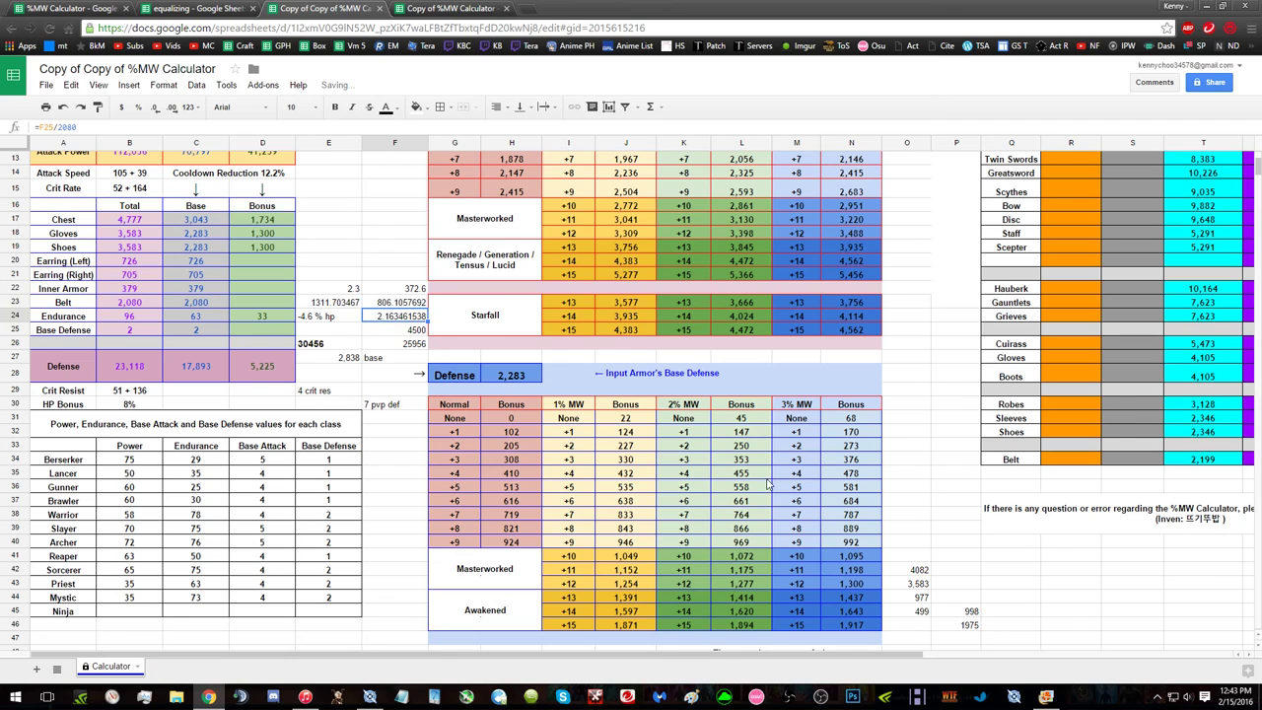
Step: Switch to TERA, inspect the equipped Practical Cotton Bodywear's stats, and return to the calculator copy
key("alt+Tab")
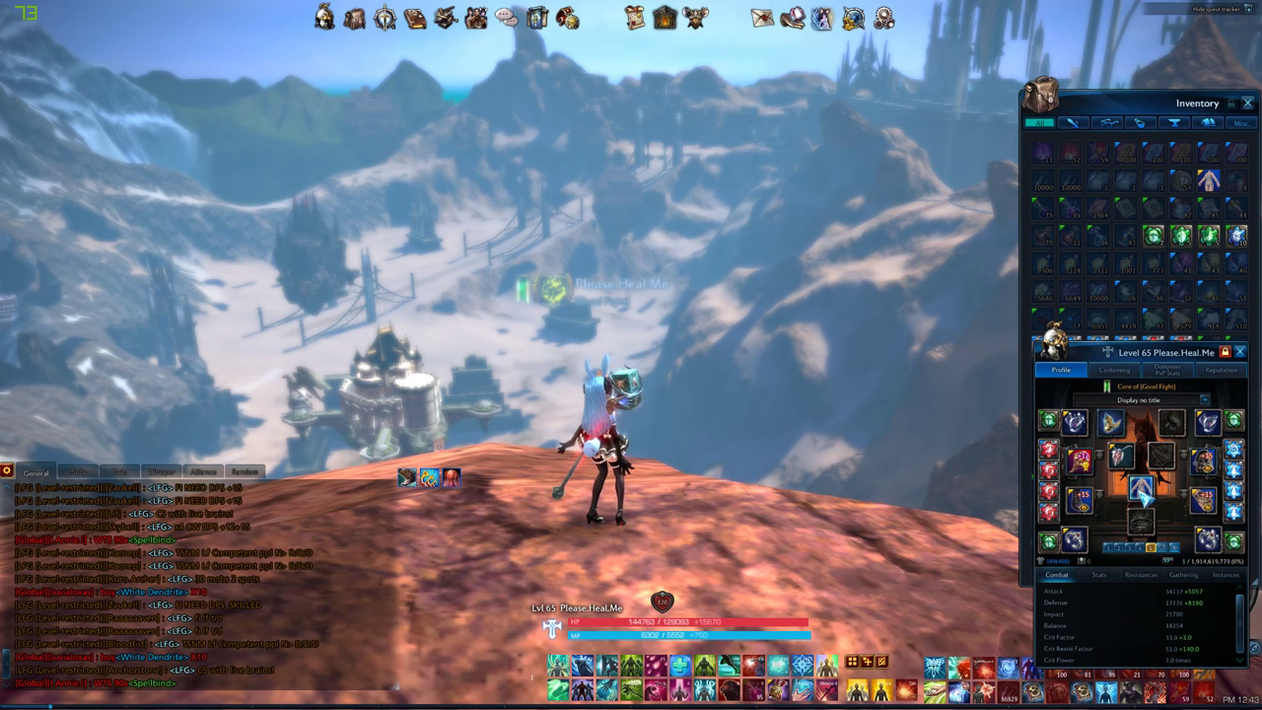
mouse_move(1142, 496)
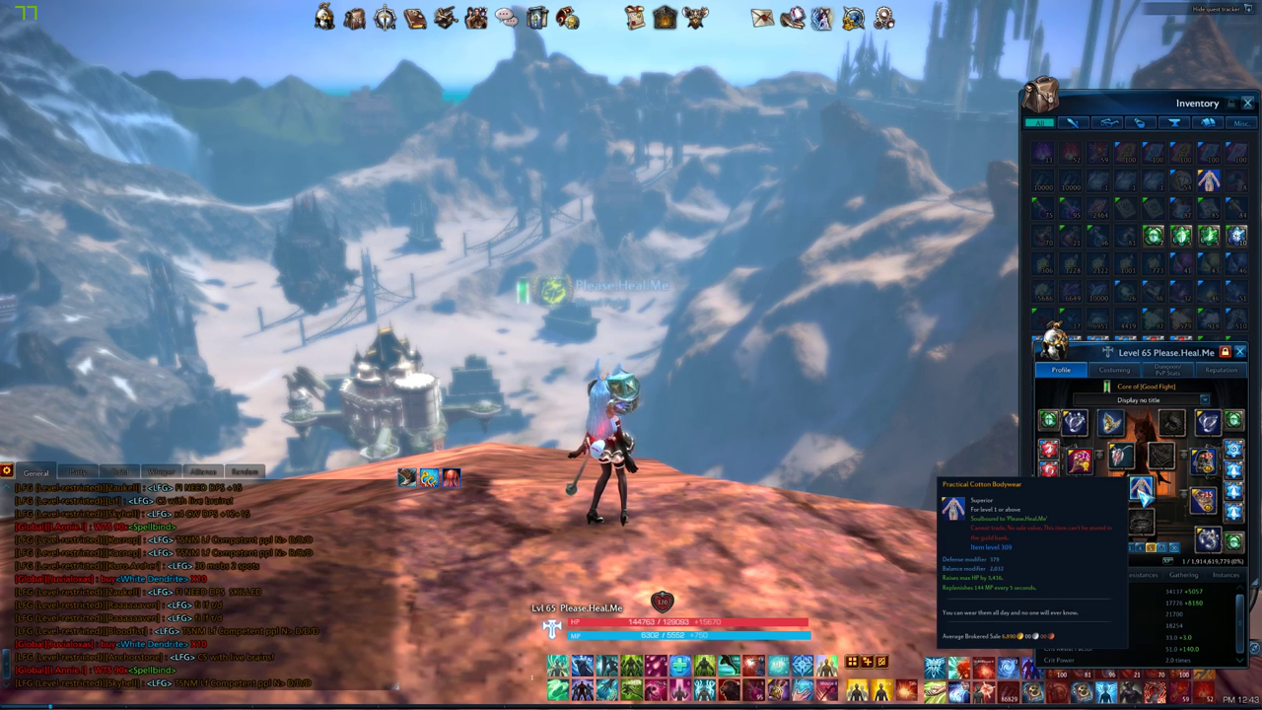
key("alt+Tab")
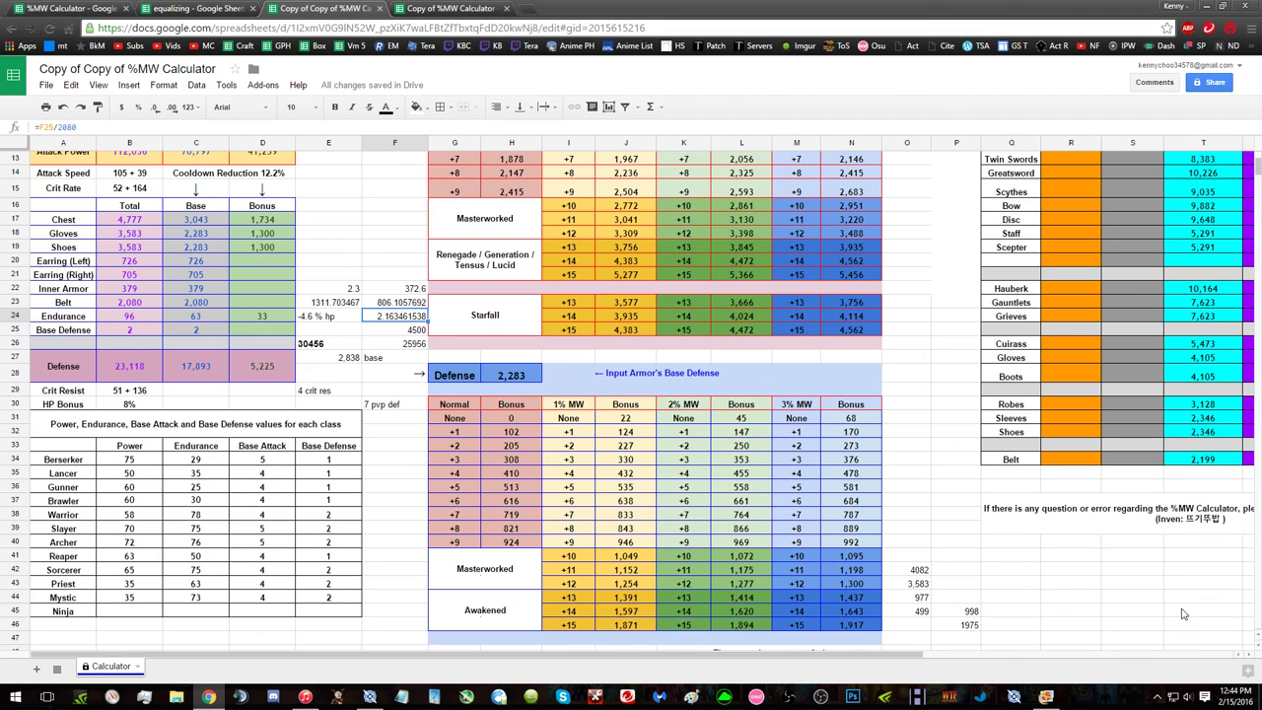
Step: Subtract the converted hp value from the base defense difference by entering =E27-F23 in cell F21
left_click(402, 278)
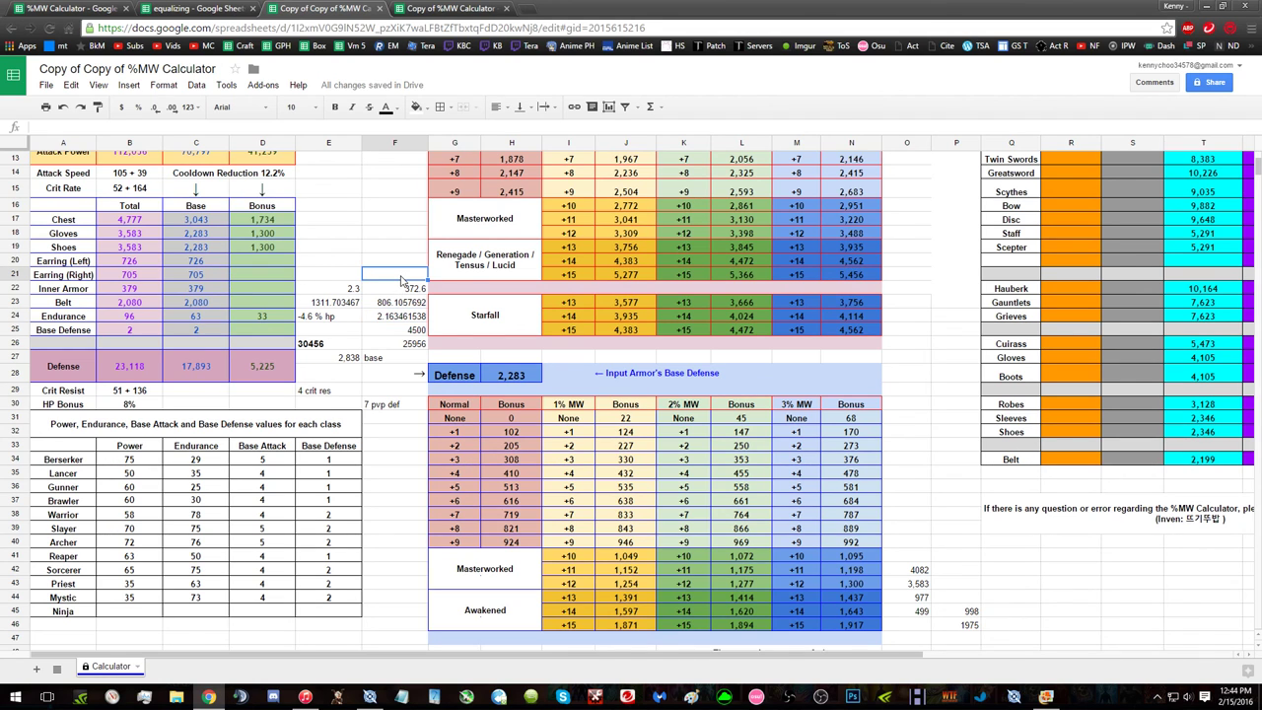
type("=")
left_click(341, 361)
type("-")
left_click(399, 304)
key("Return")
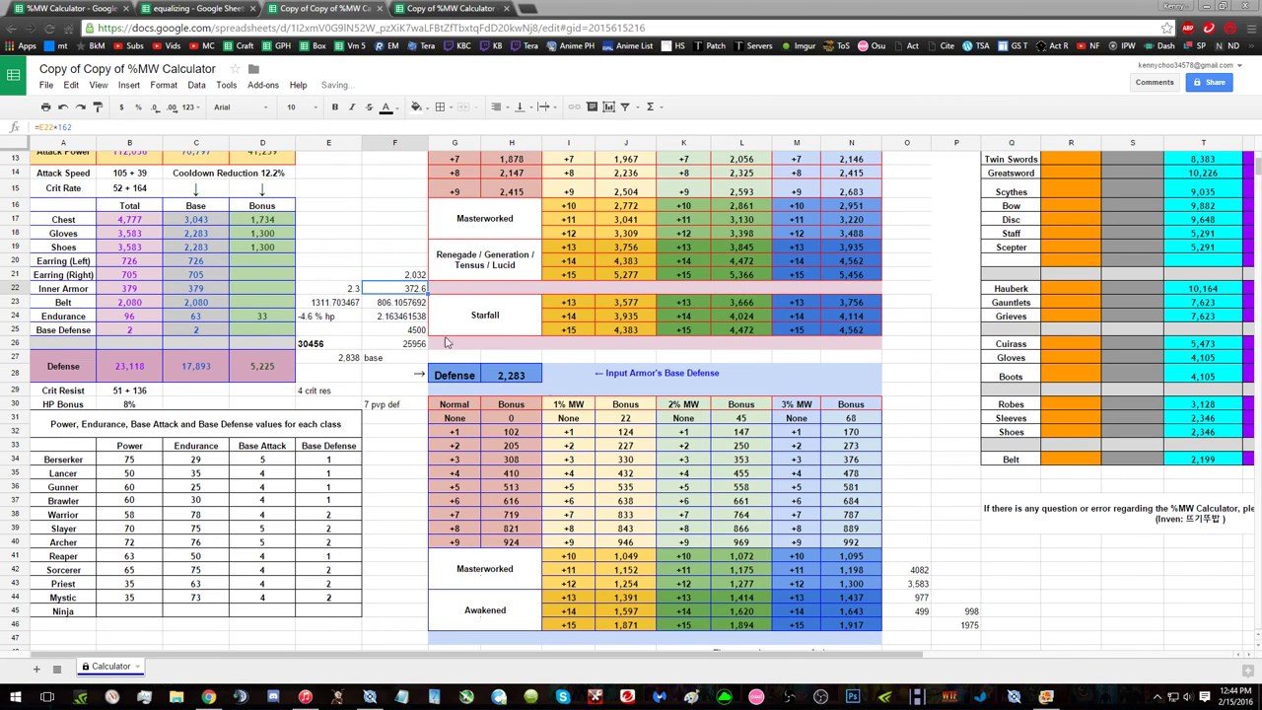
Step: Check the character profile in TERA, then enter =F21/F24 in cell E19 of the calculator copy
key("alt+Tab")
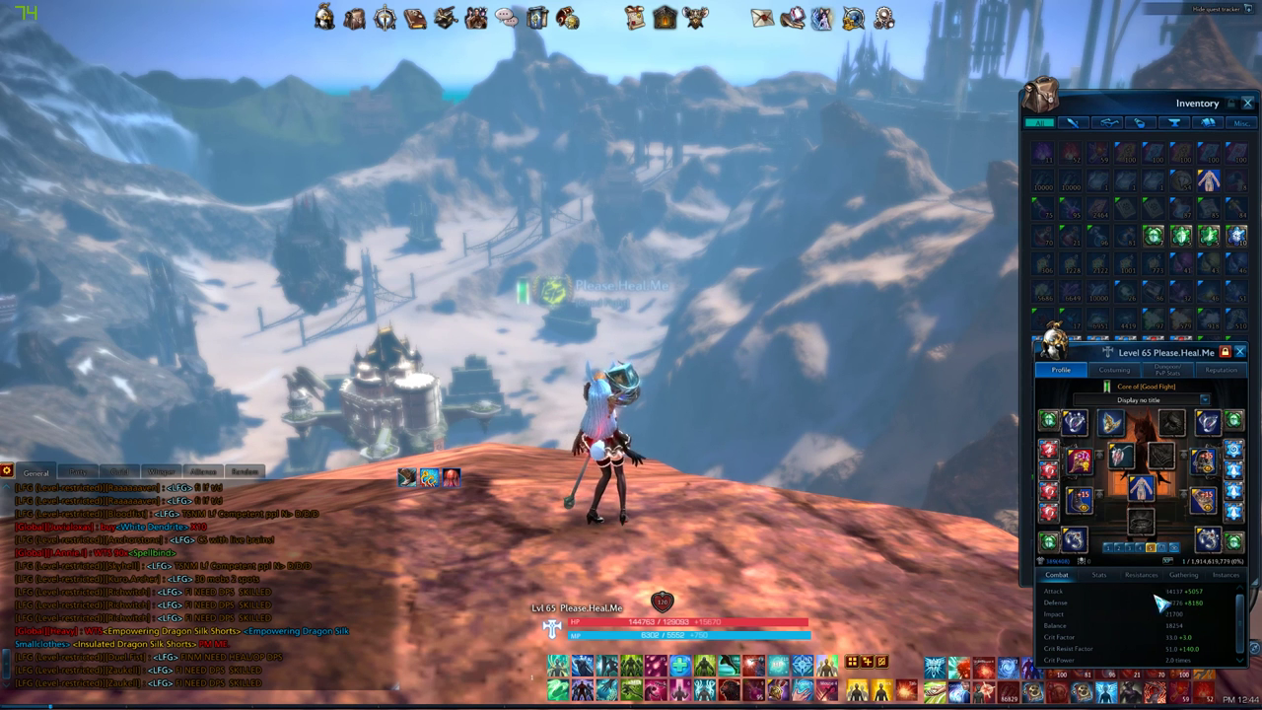
key("alt+Tab")
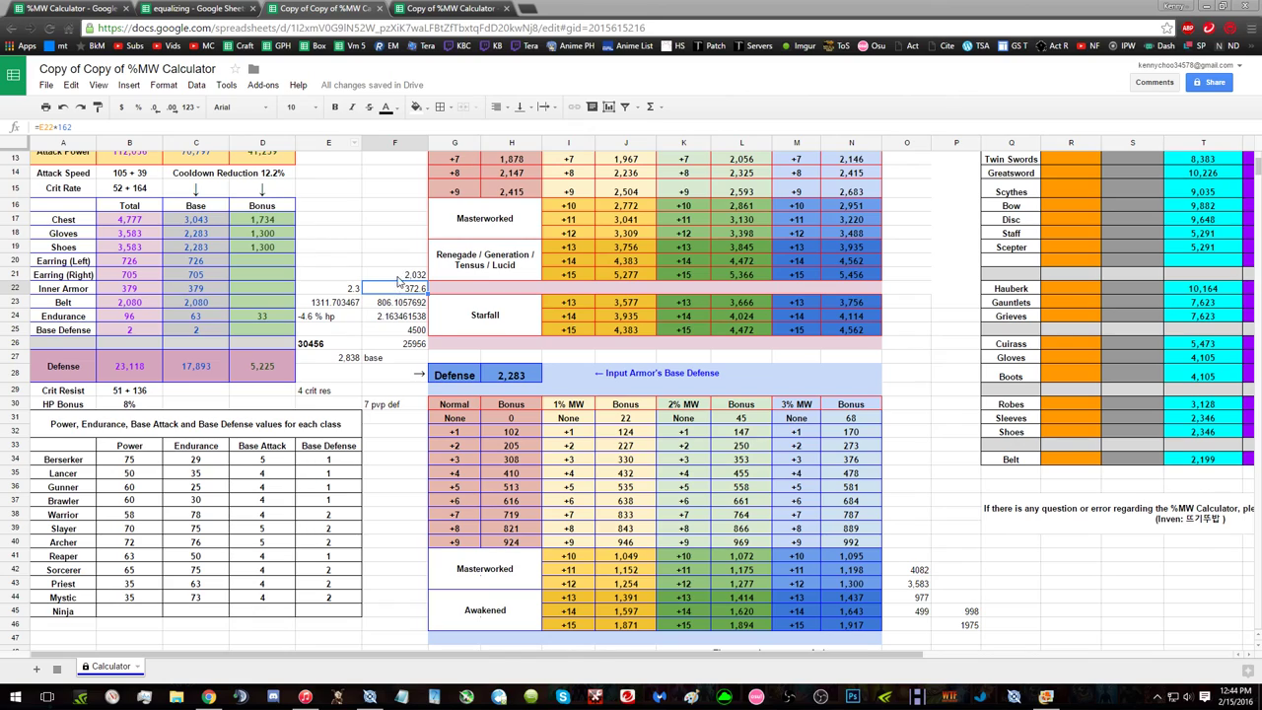
left_click(347, 255)
type("=")
left_click(410, 277)
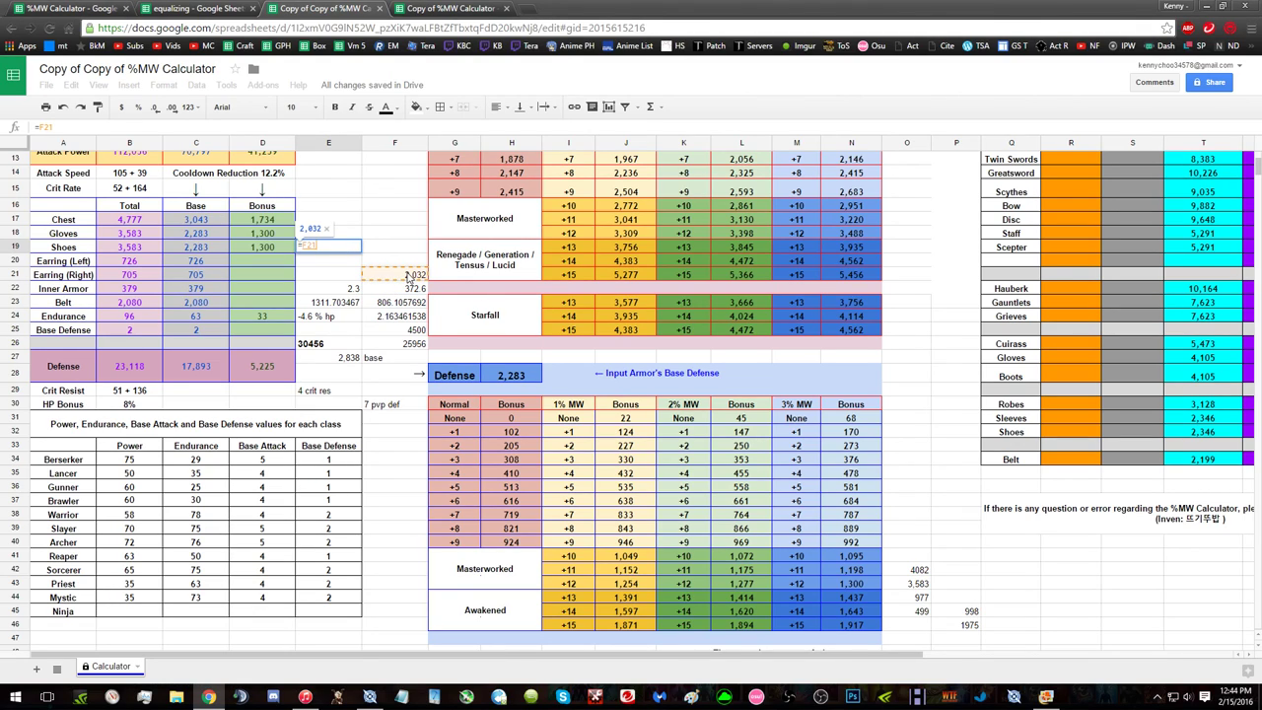
type("/")
left_click(406, 316)
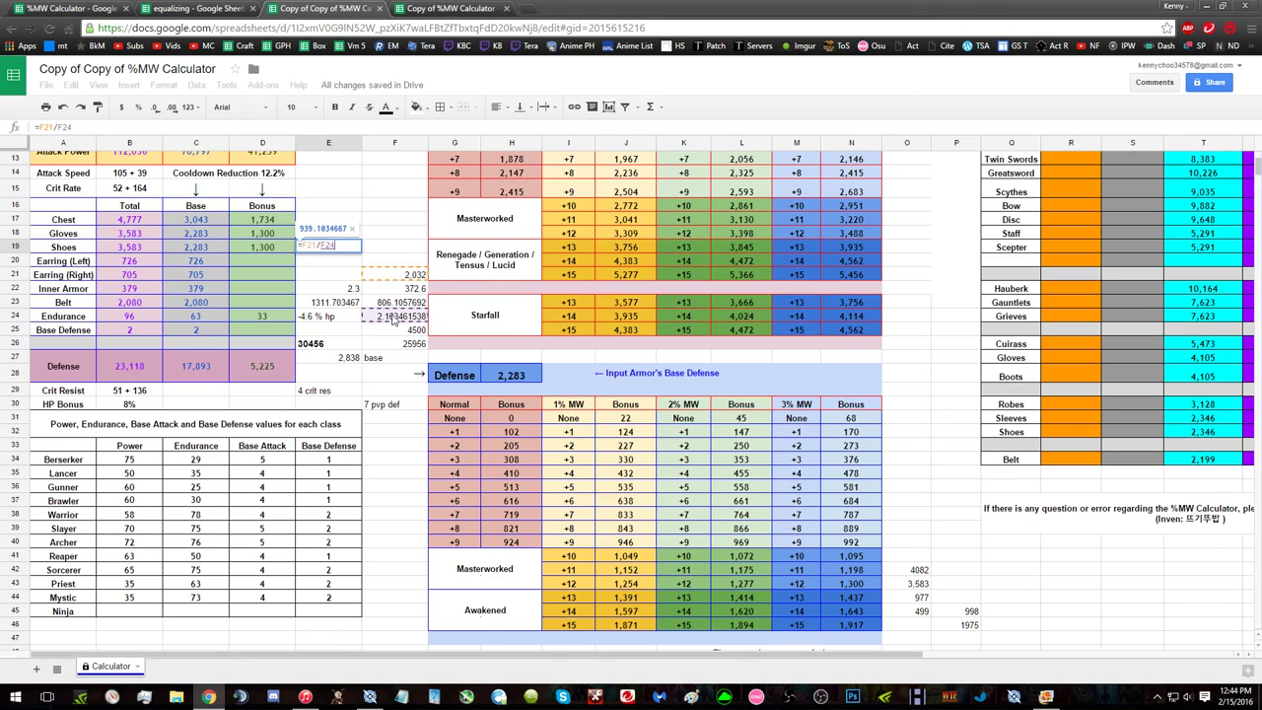
key("Return")
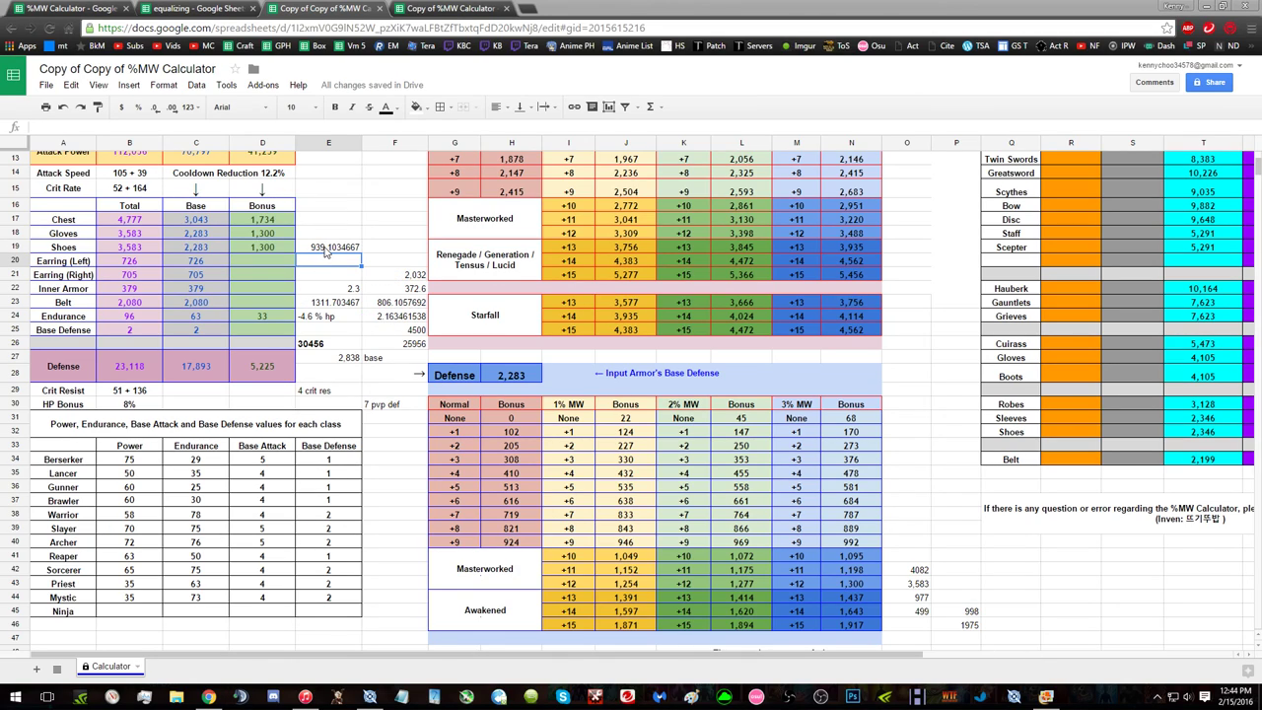
Step: Look up the defense mod equivalence in the equalizing sheet and enter =E19/162 in cell F19 of the calculator copy
left_click(375, 249)
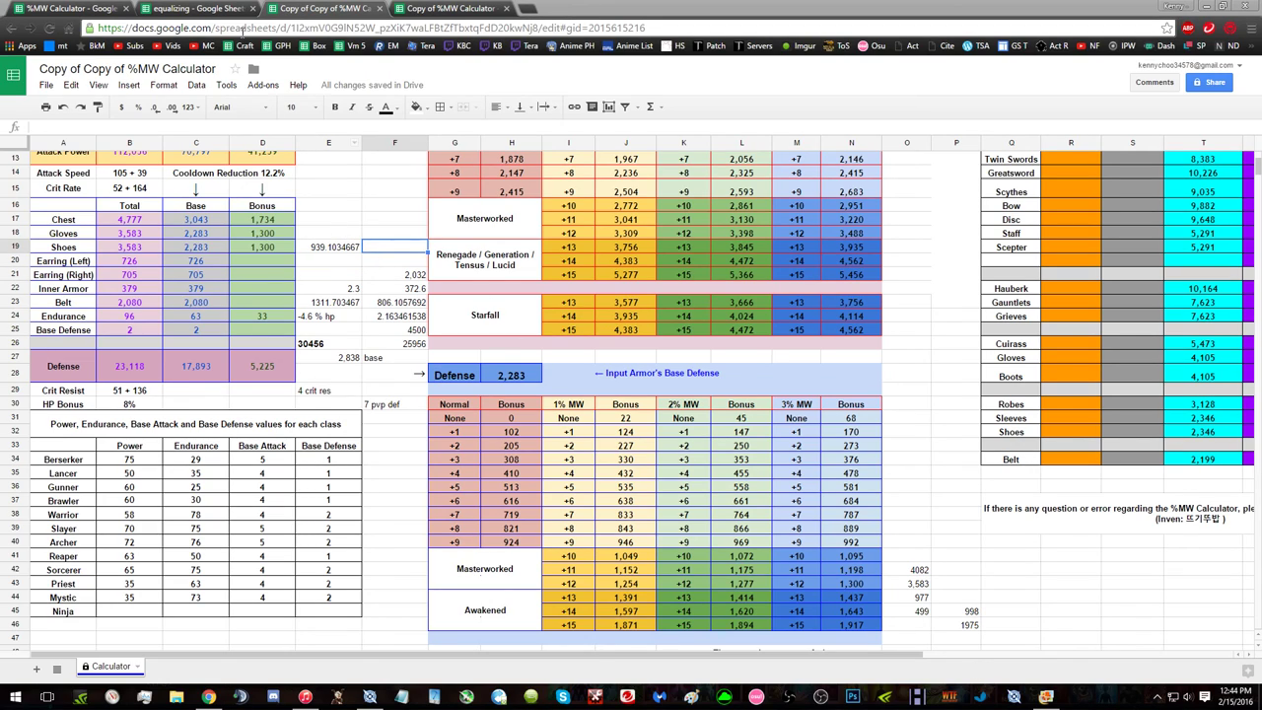
left_click(197, 8)
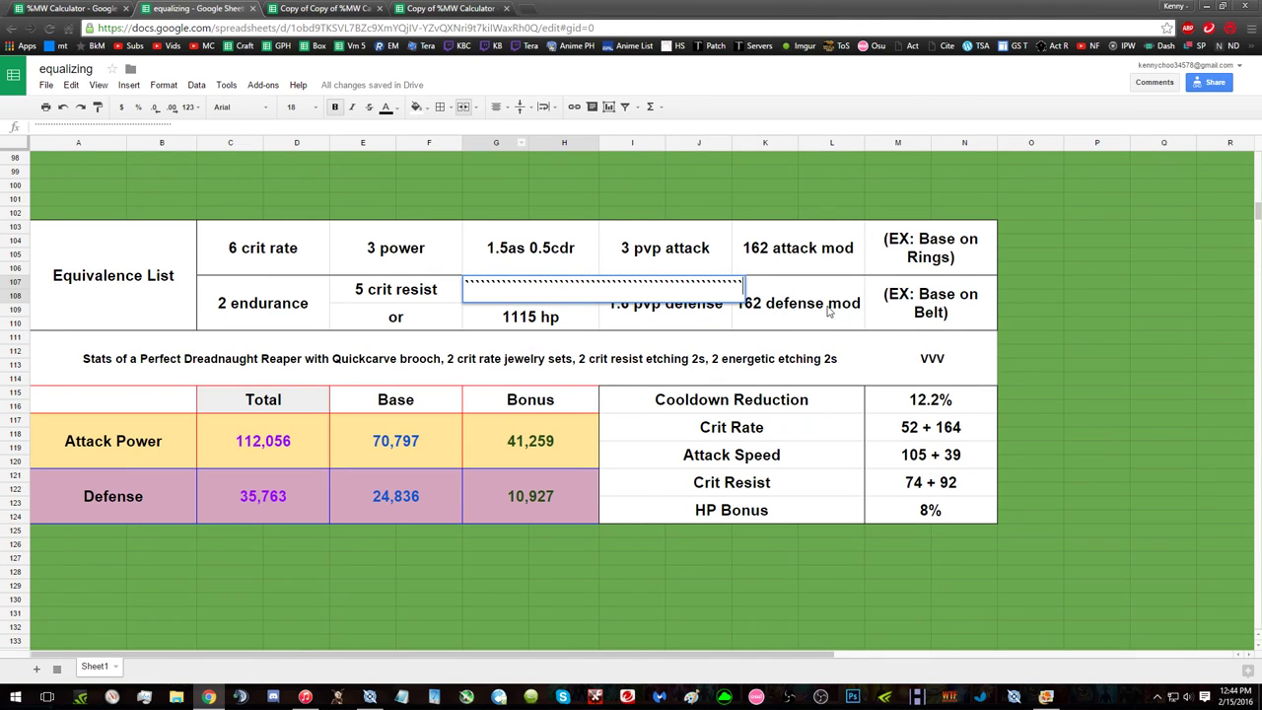
type("2% hp")
left_click(335, 8)
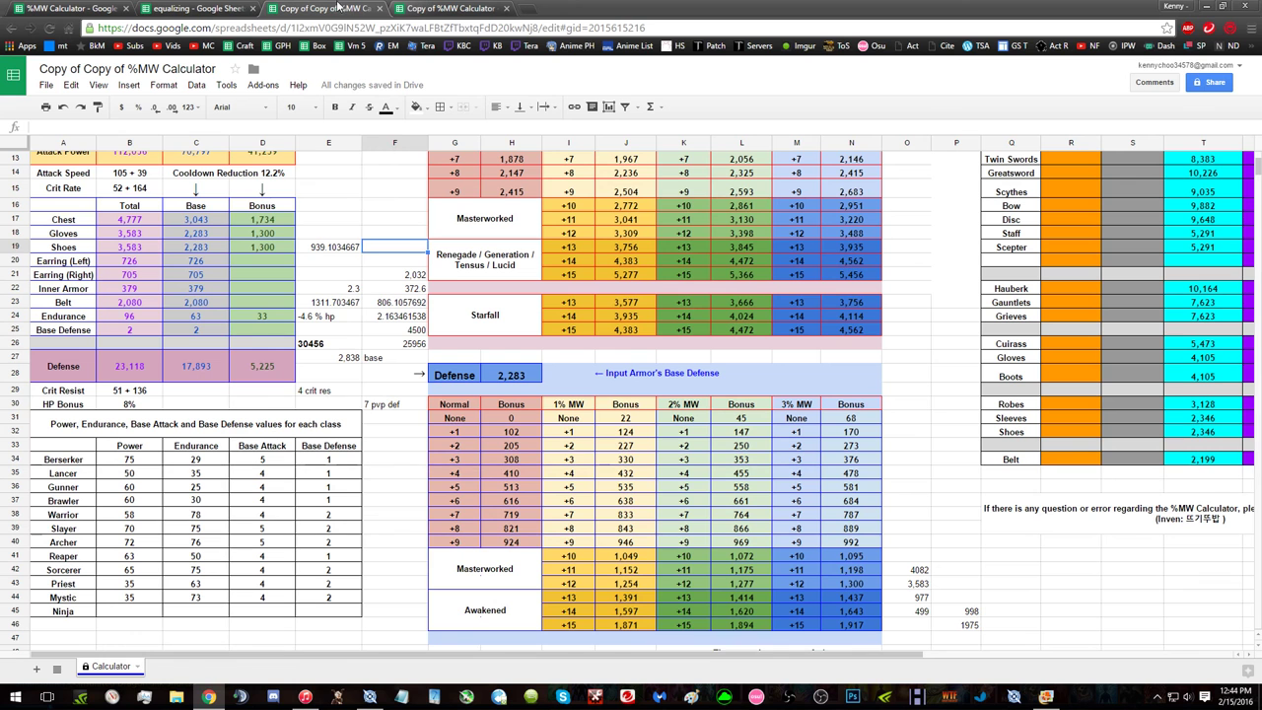
type("=E19/162")
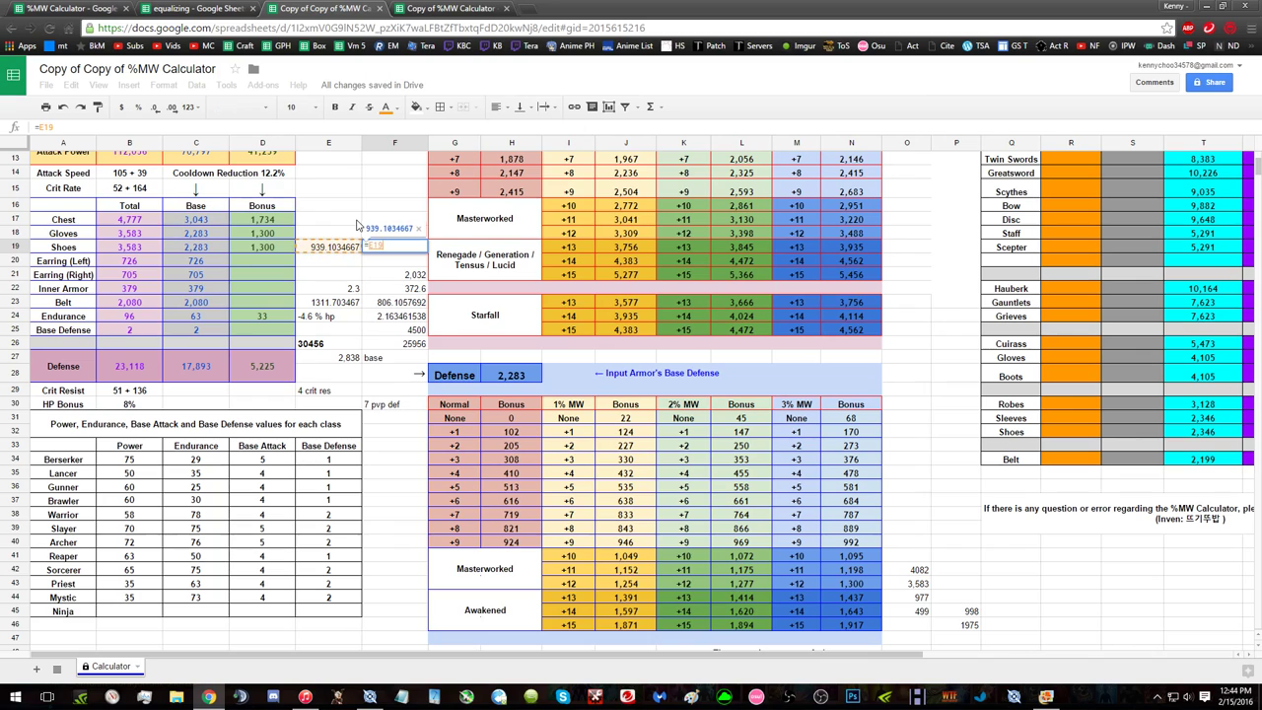
key("Return")
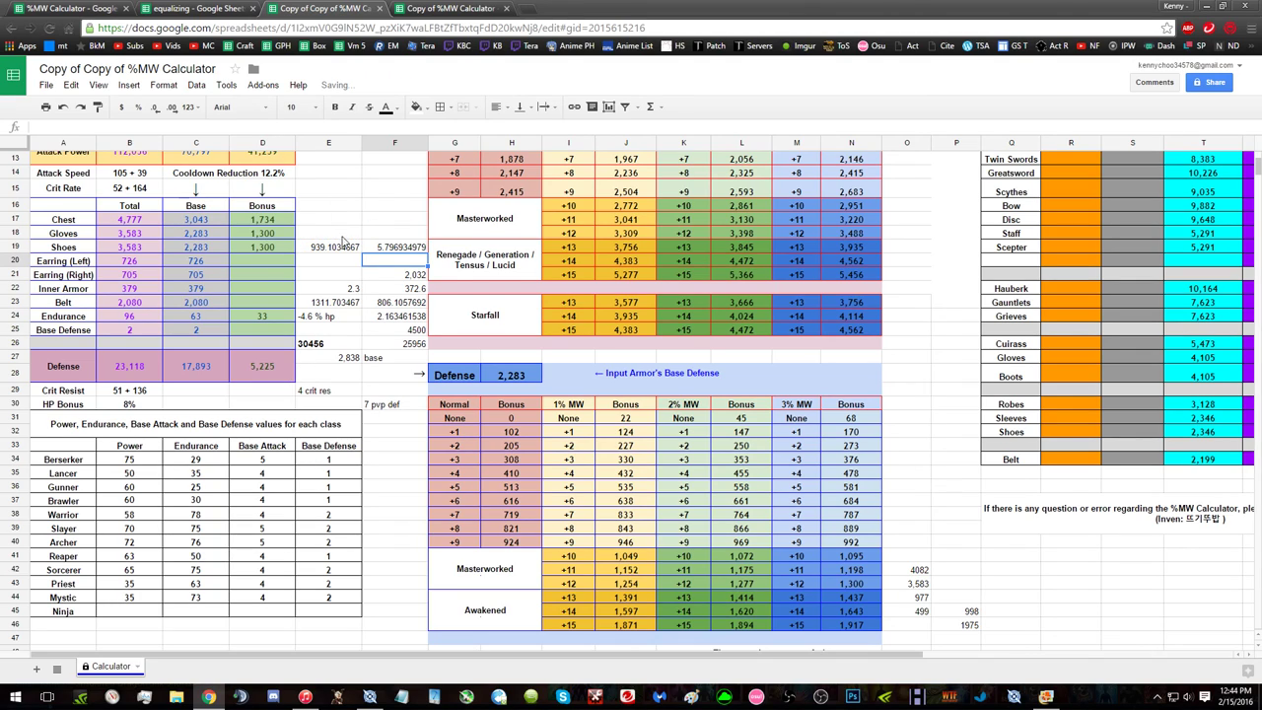
Step: Look up the crit resist equivalence in the equalizing sheet and enter 0.8 in cell F18 of the calculator copy
left_click(347, 262)
left_click(236, 6)
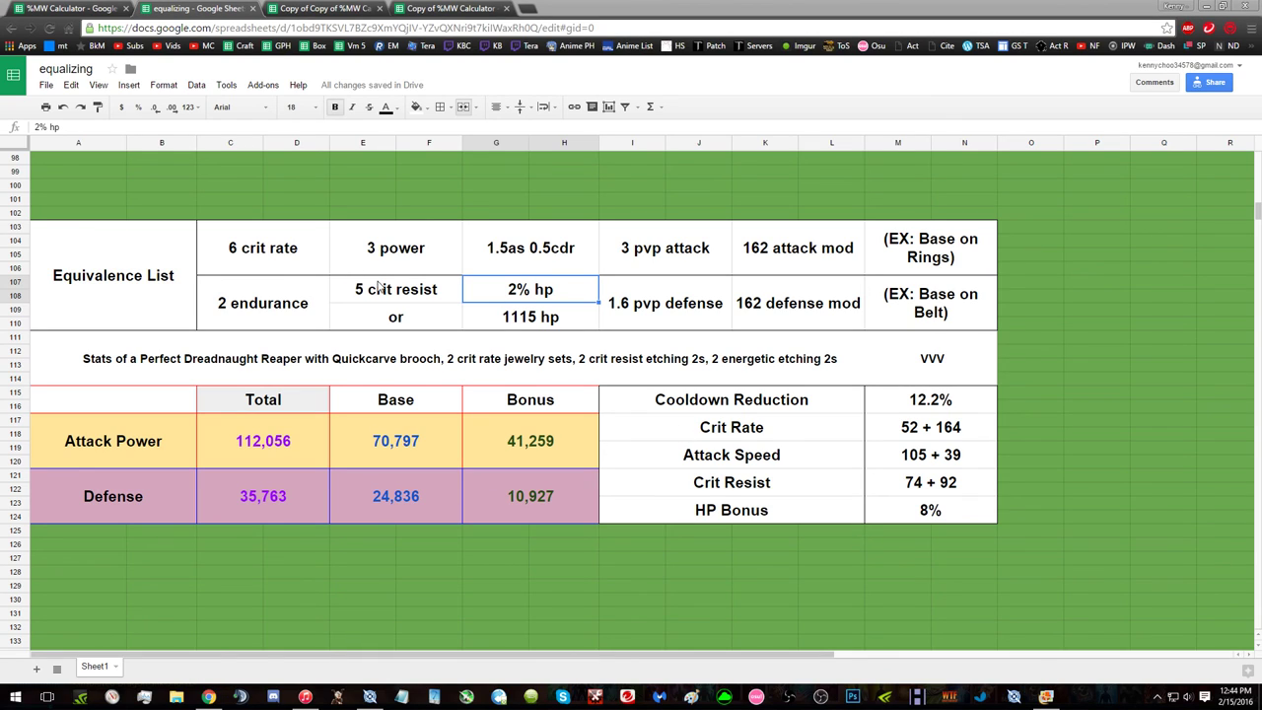
left_click(291, 8)
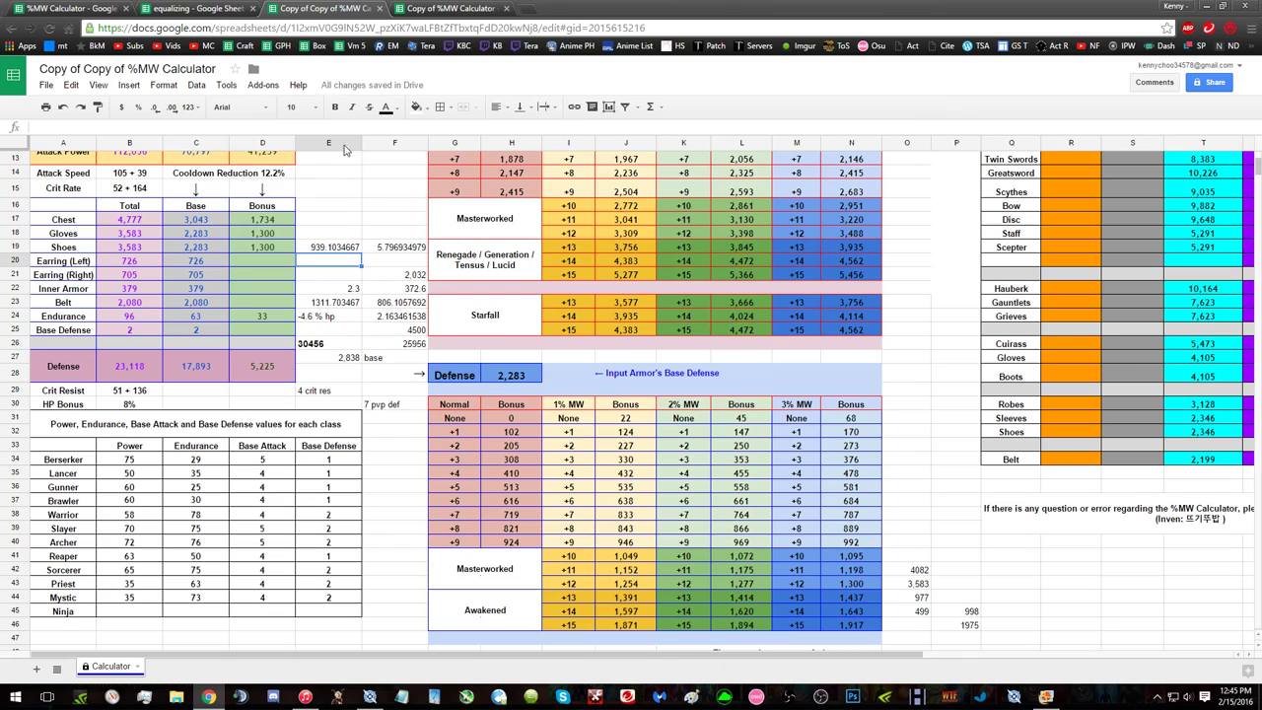
left_click(390, 231)
type("0.8")
key("Return")
left_click(399, 233)
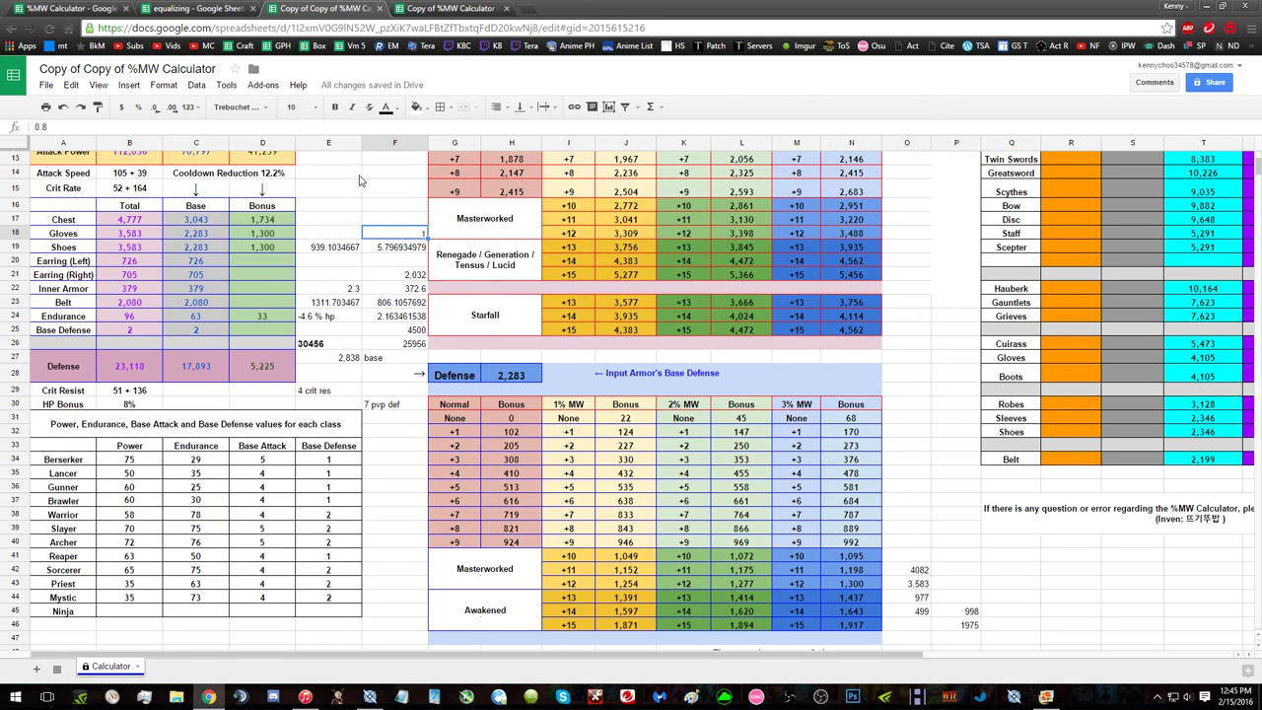
Step: Replace the crit resist conversion in cell F18 with the formula =4/5
type("=4.5")
key("Return")
double_click(394, 233)
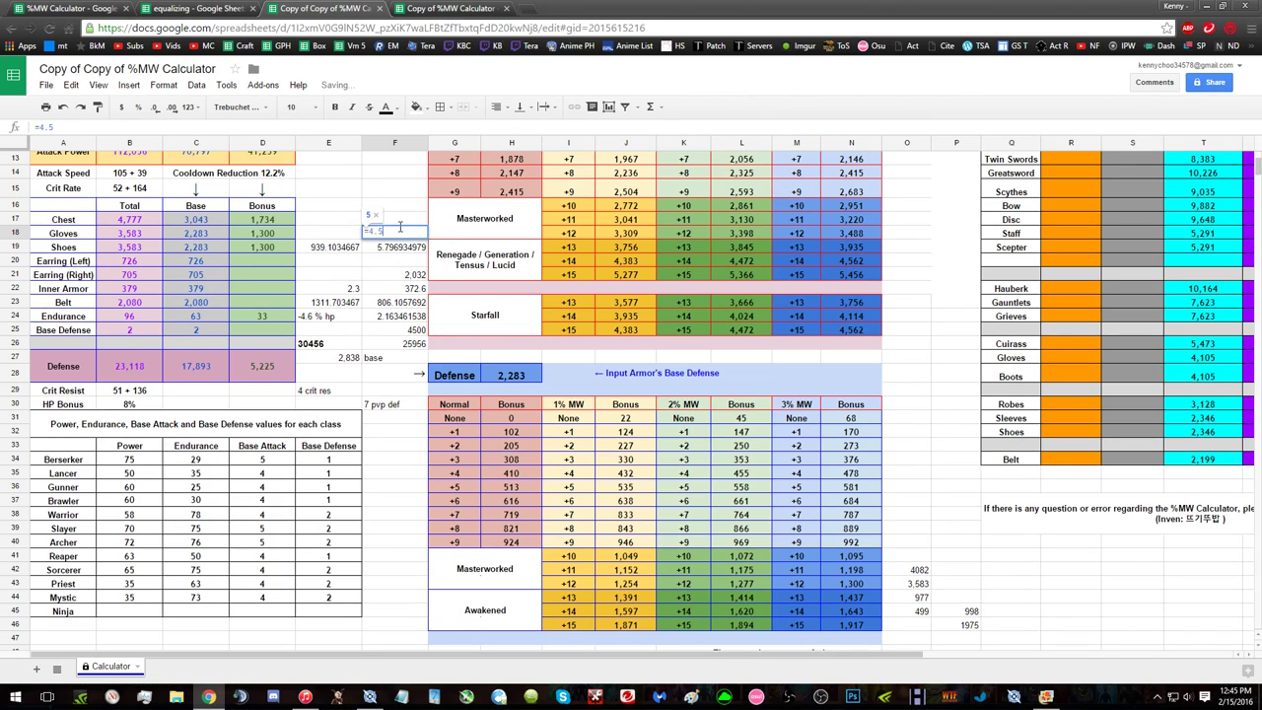
key("Left")
key("BackSpace")
type("/")
key("Return")
key("Up")
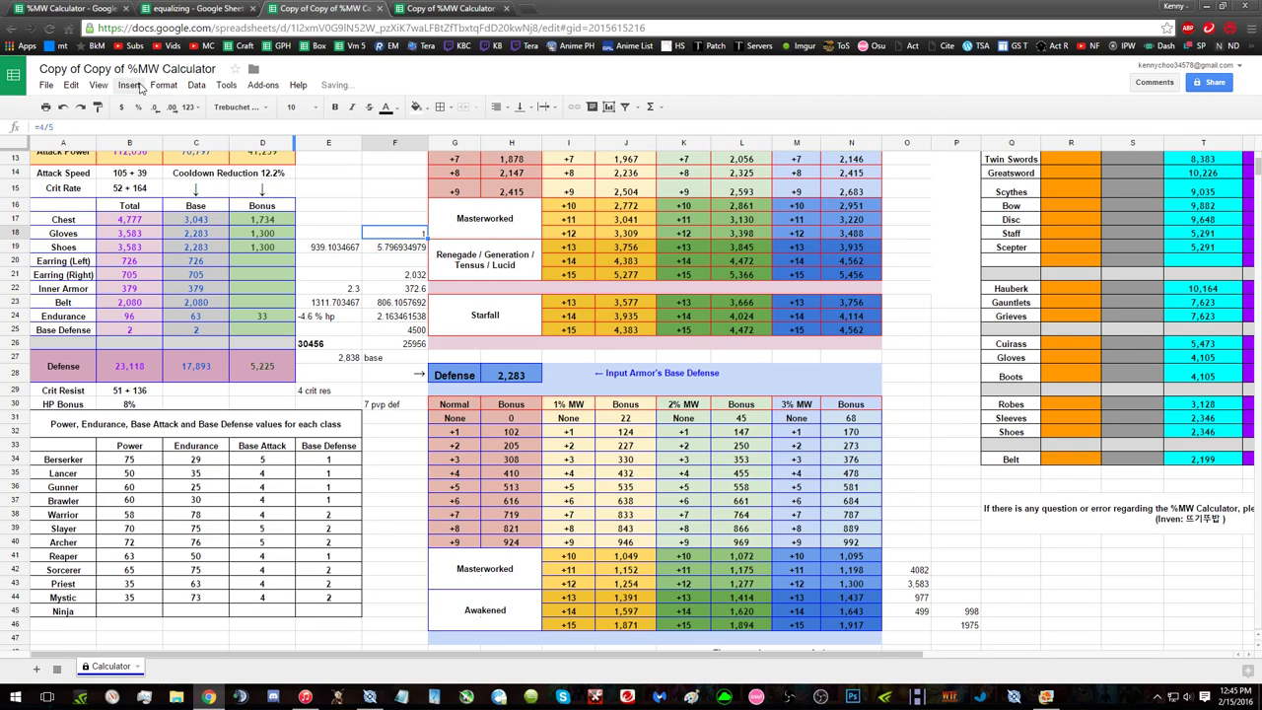
Step: Set the number format of cell F18 to Automatic
left_click(164, 85)
mouse_move(180, 106)
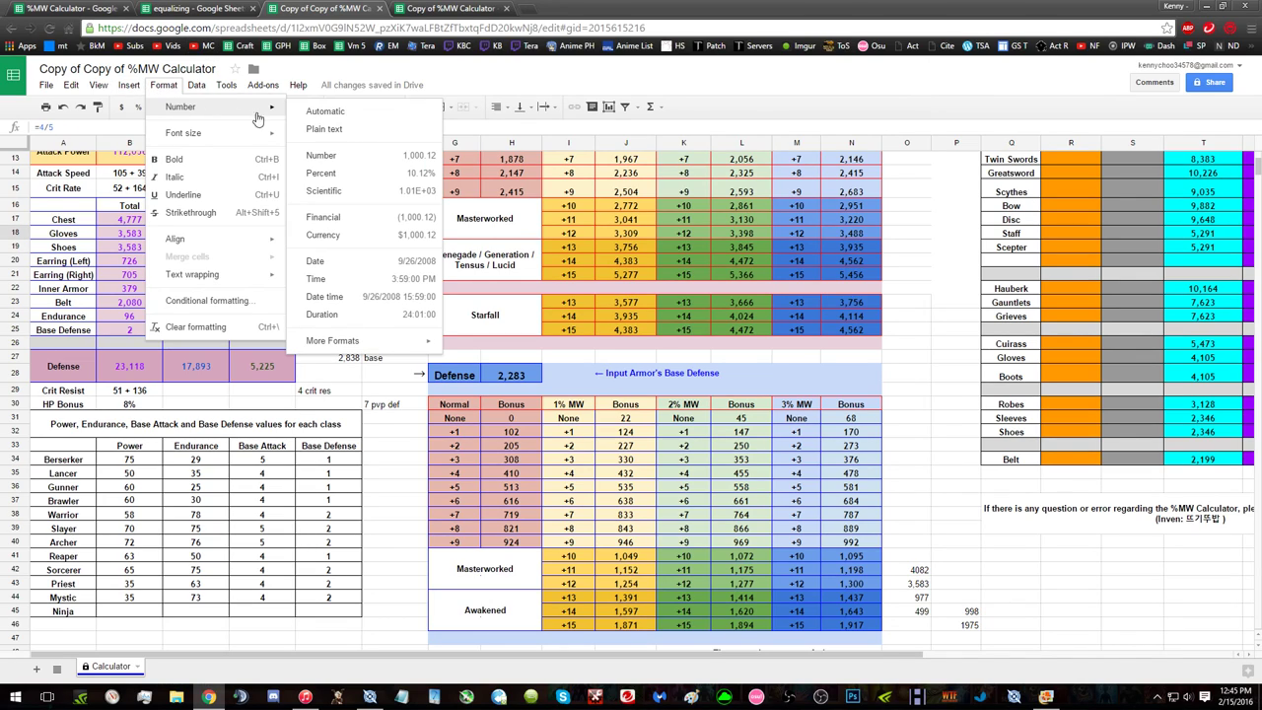
left_click(326, 116)
Step: Look up the pvp defense equivalence in the equalizing sheet and enter =7/1.6 in cell F17 of the calculator copy
left_click(400, 206)
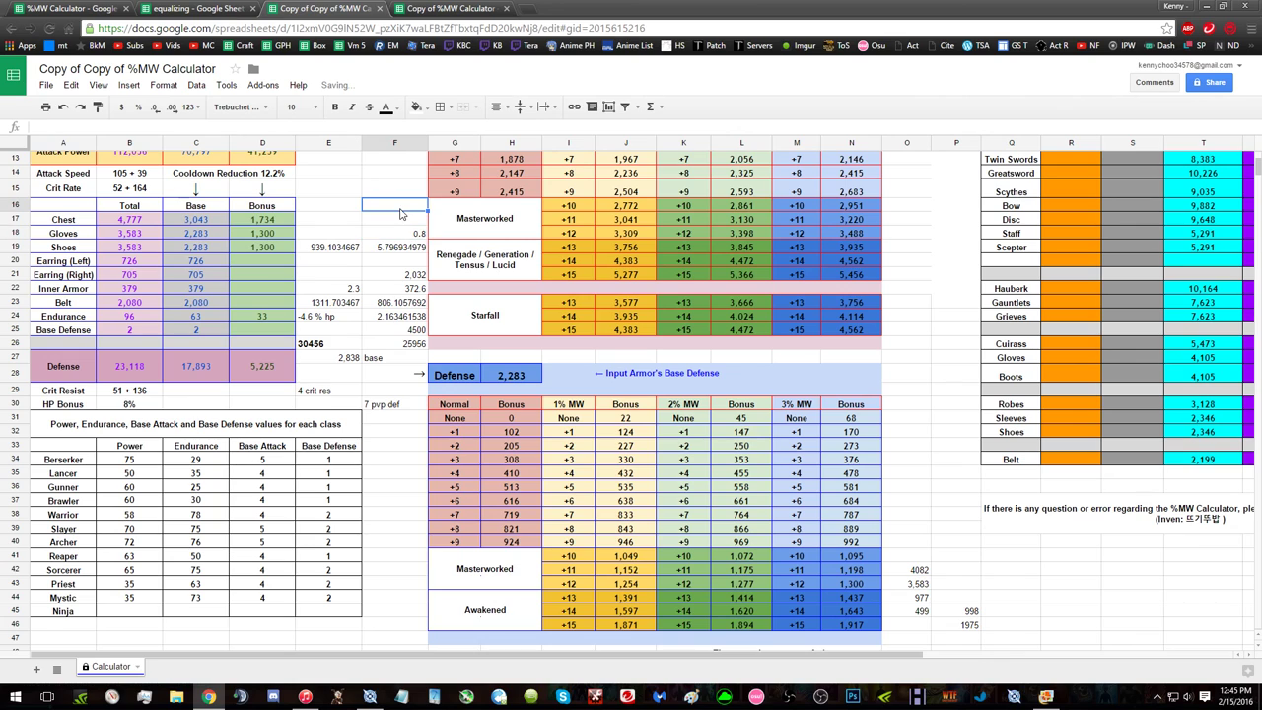
key("alt+Tab")
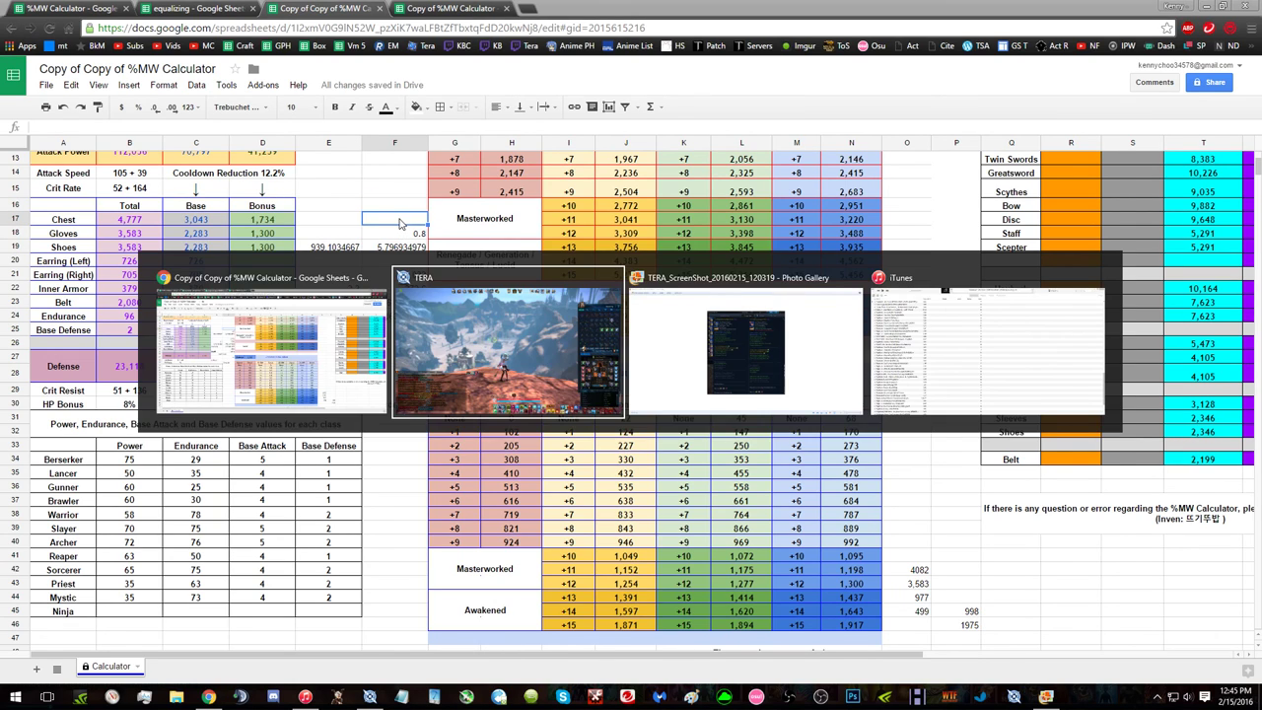
key("alt+Tab")
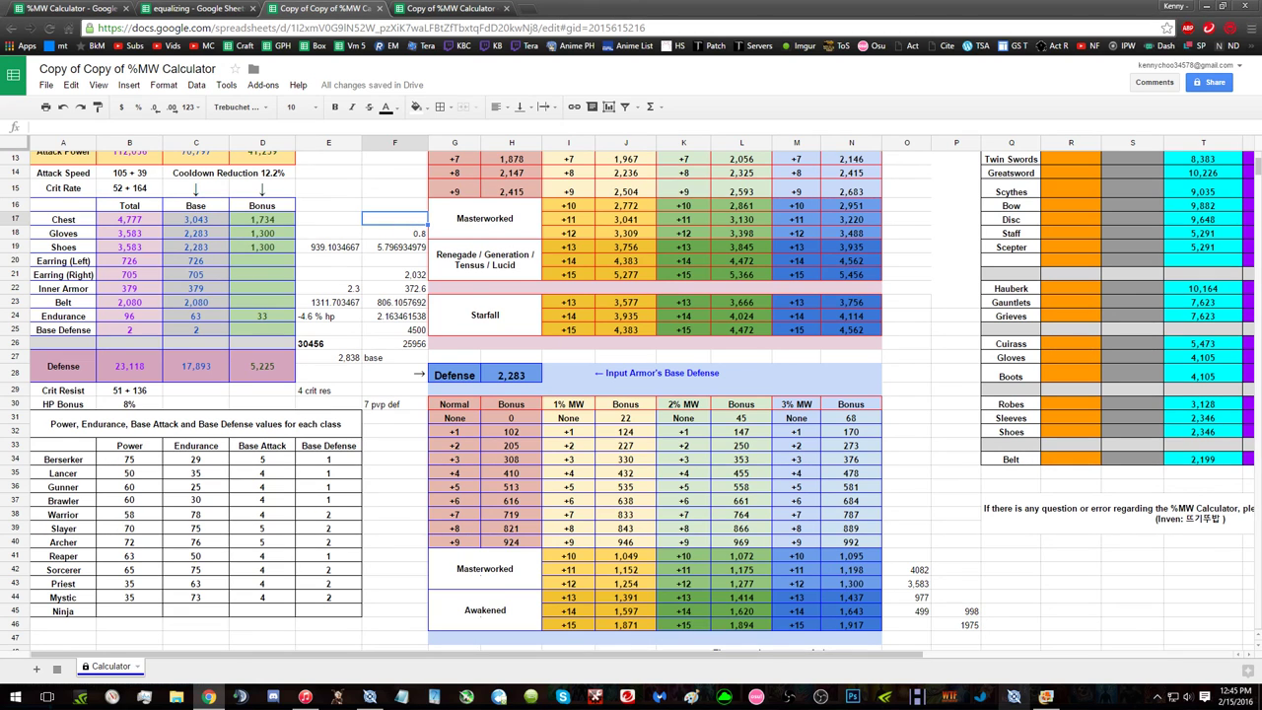
left_click(1046, 697)
left_click(208, 697)
left_click(158, 7)
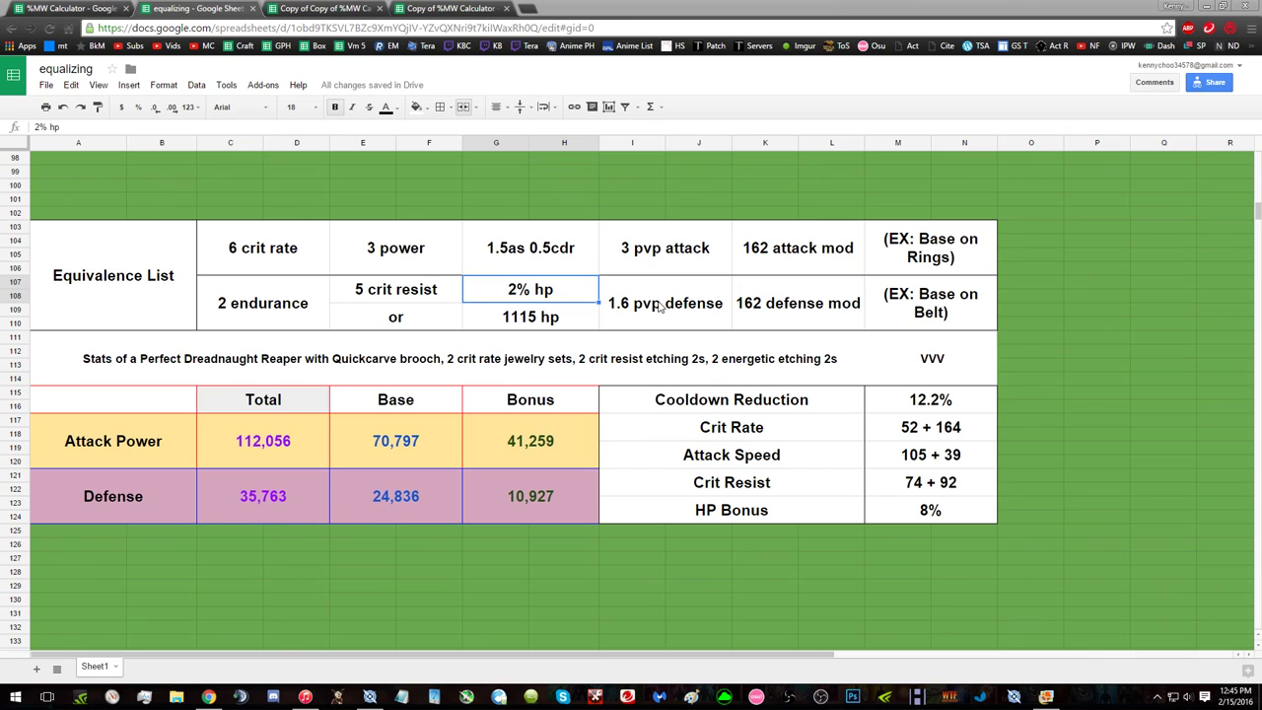
left_click(289, 8)
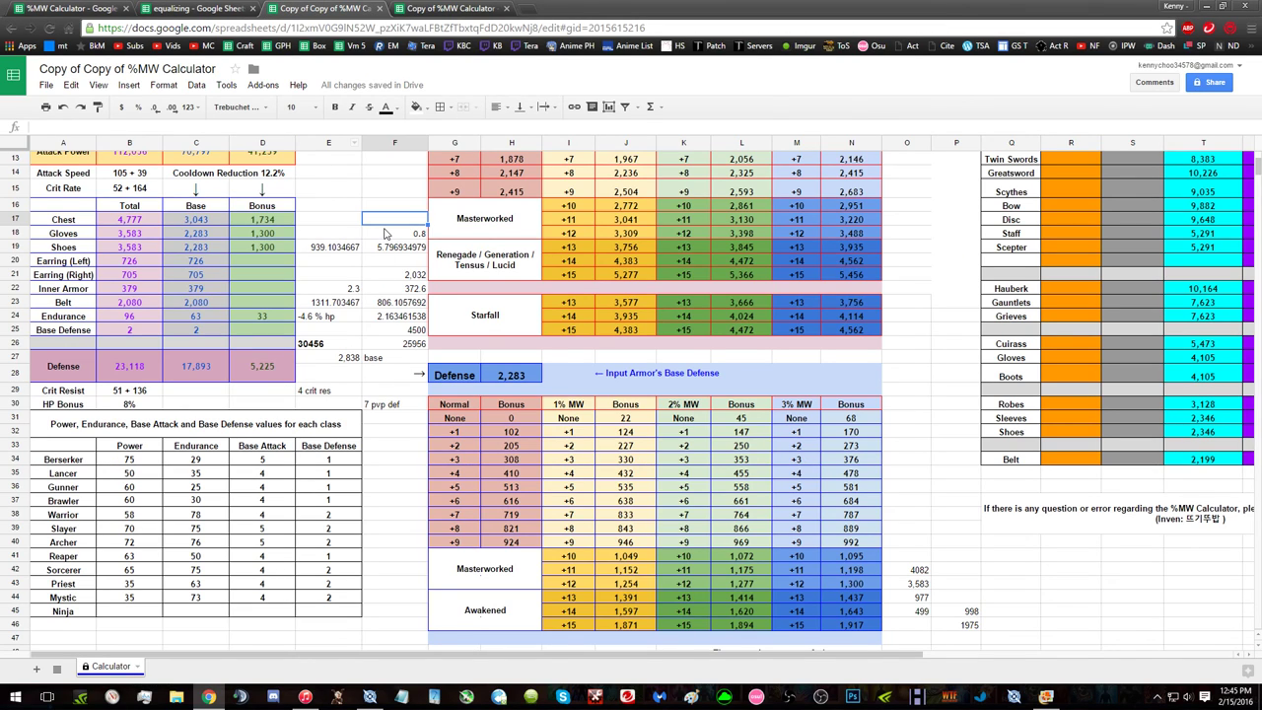
type("=7/16")
key("Return")
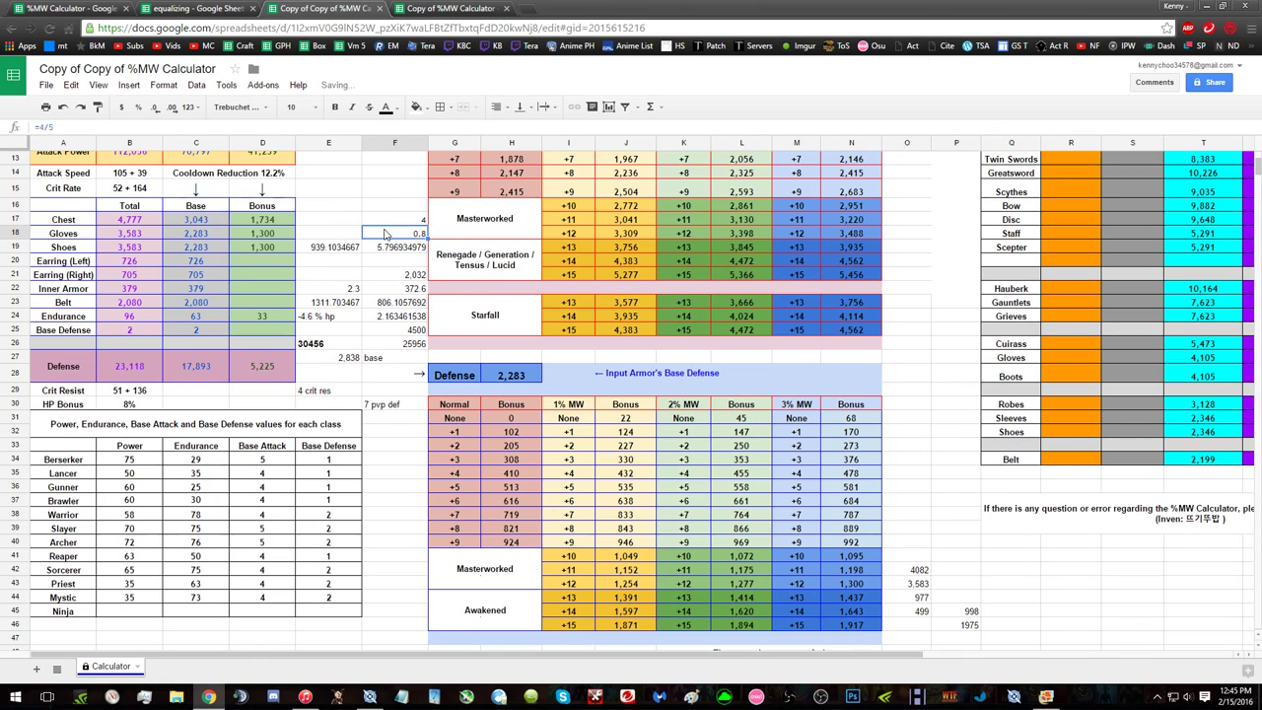
Step: Set the number format of cell F17 to Automatic
left_click(422, 221)
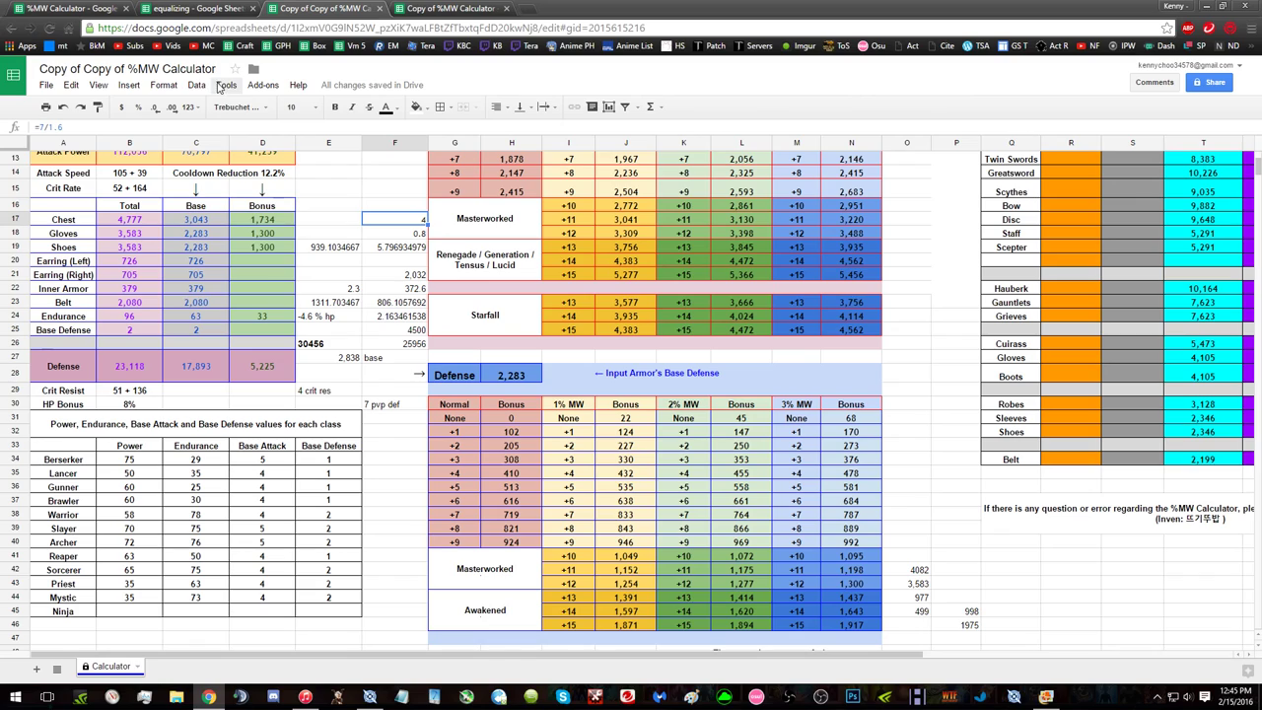
left_click(163, 85)
mouse_move(195, 116)
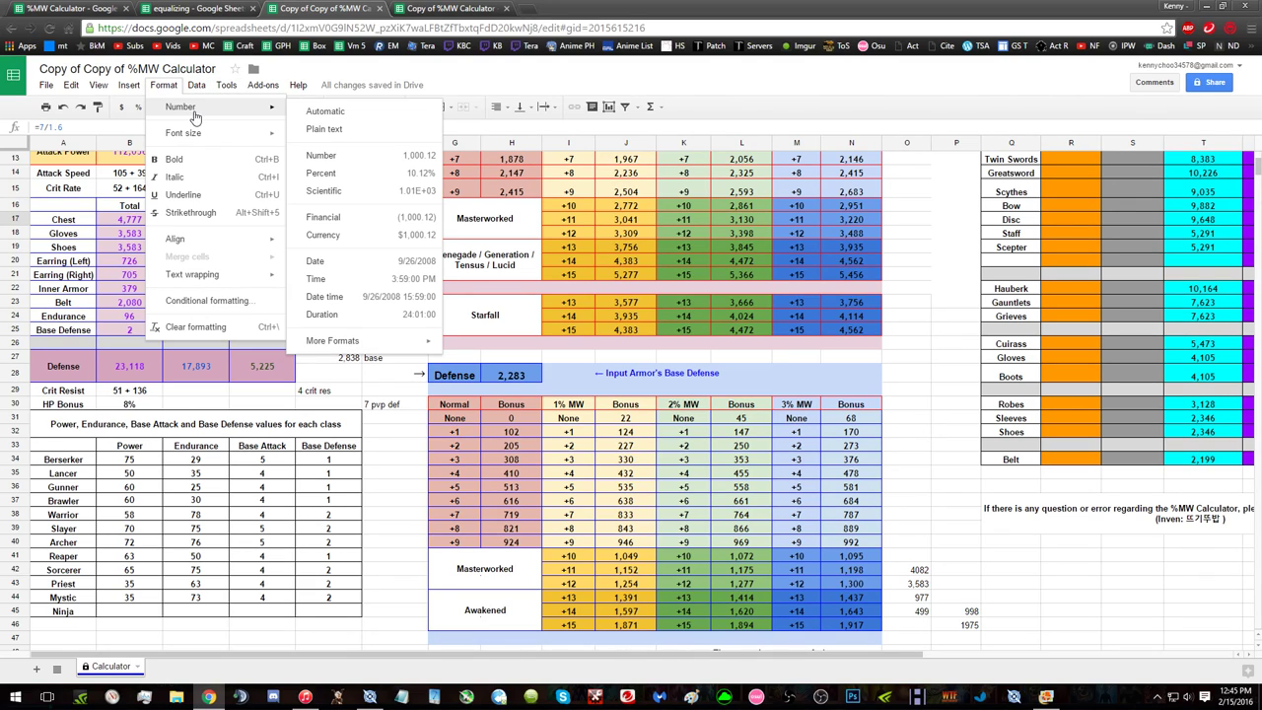
left_click(311, 111)
left_click(382, 193)
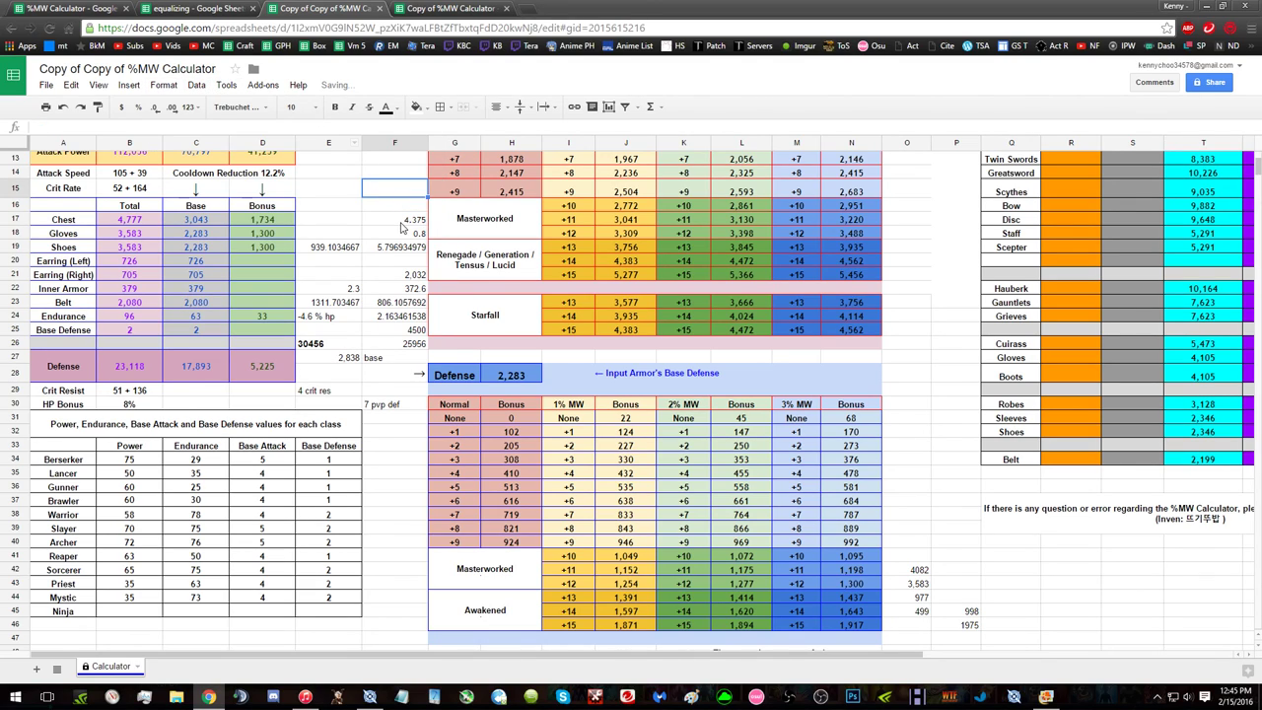
Step: Set the number format of cells F5 through F16 to Automatic
left_click(401, 208)
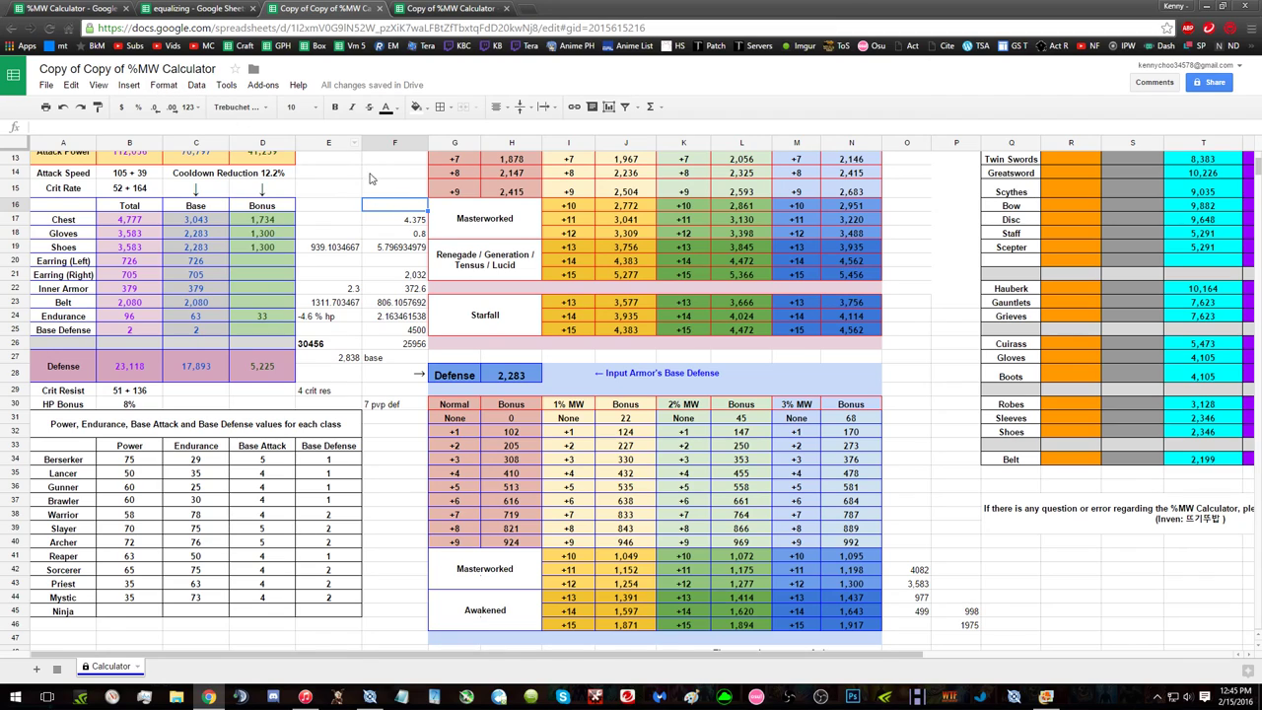
scroll(358, 173, "up", 3)
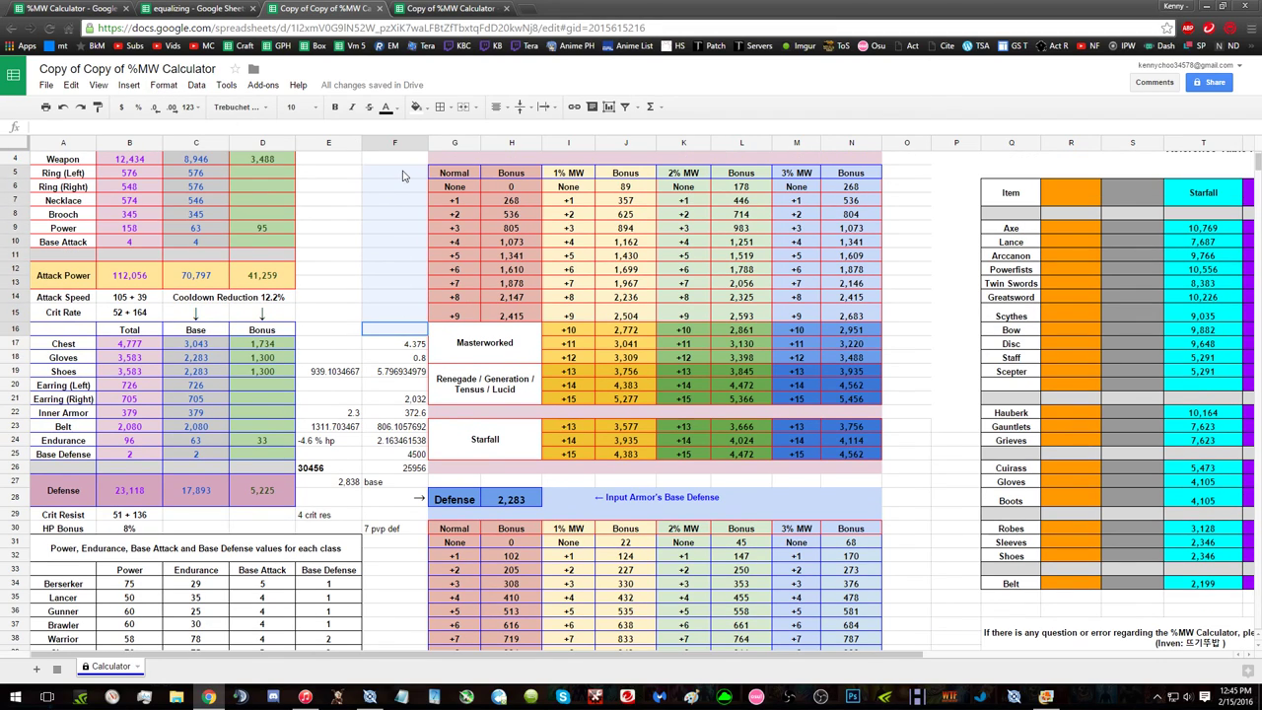
left_click(164, 85)
mouse_move(198, 106)
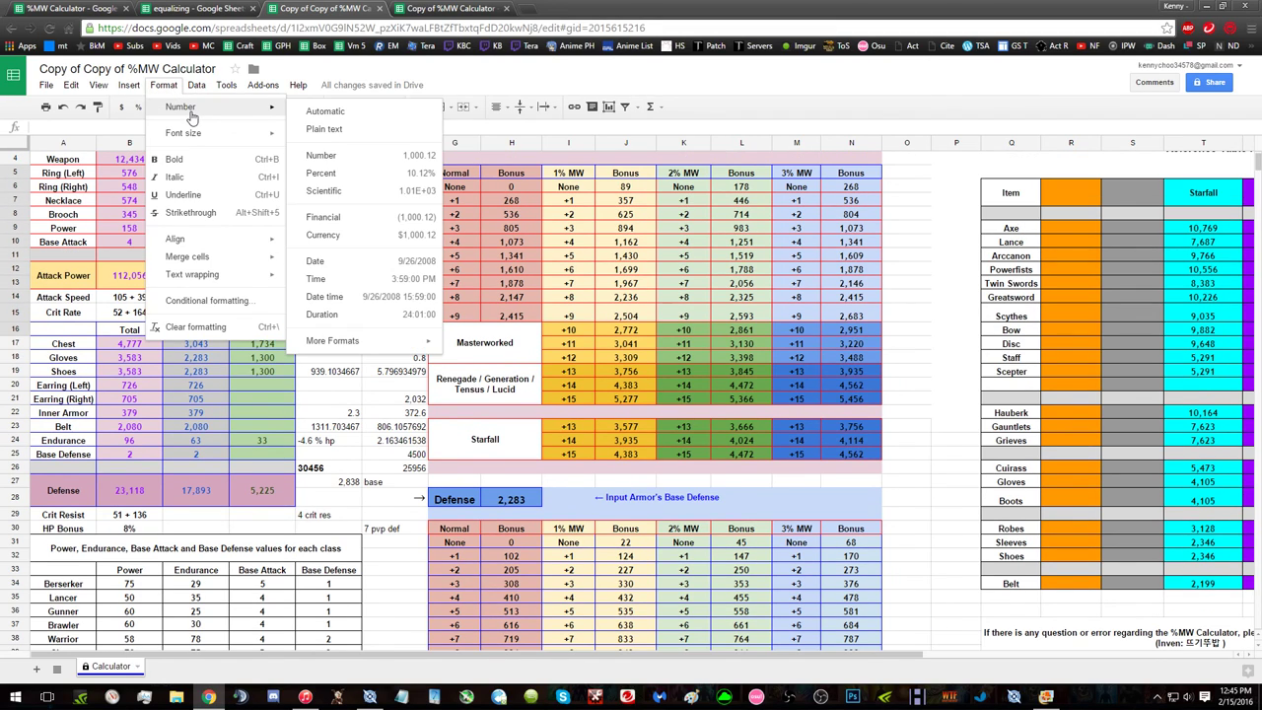
left_click(306, 116)
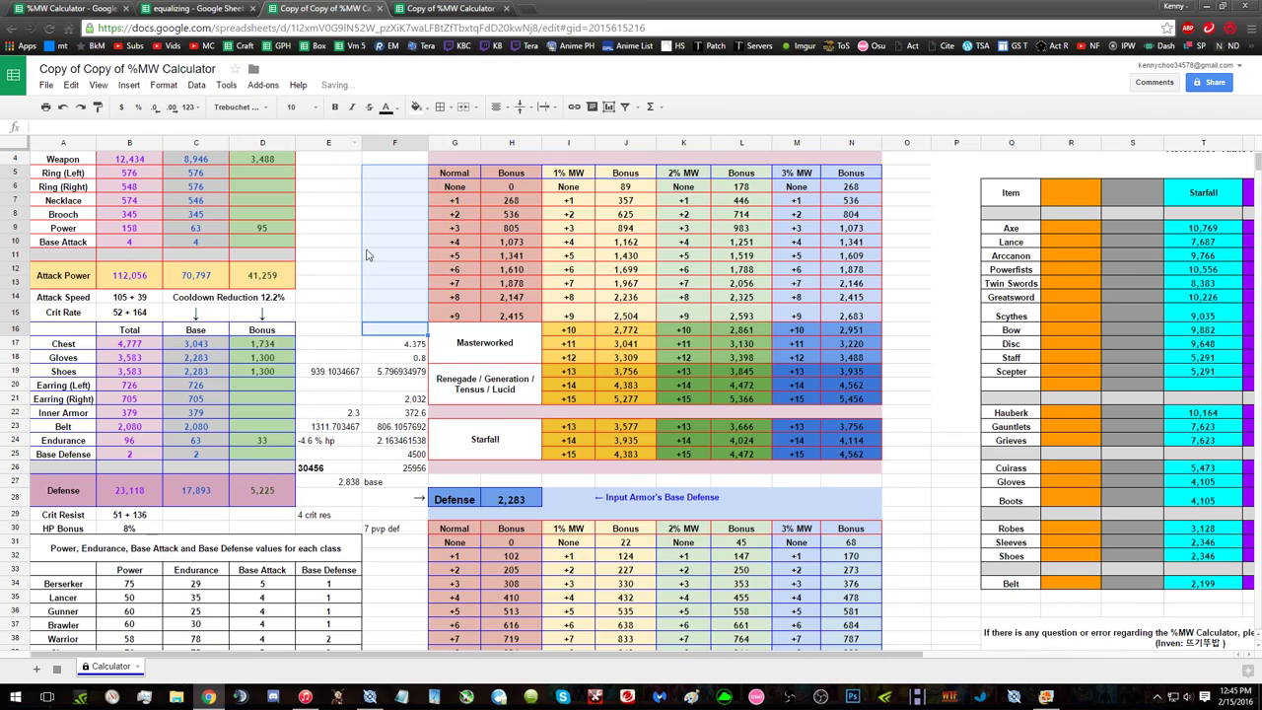
Step: Add up the equivalence values of cells F17, F18 and F19 with a formula in cell F16
type("=")
left_click(416, 343)
type("+")
left_click(415, 357)
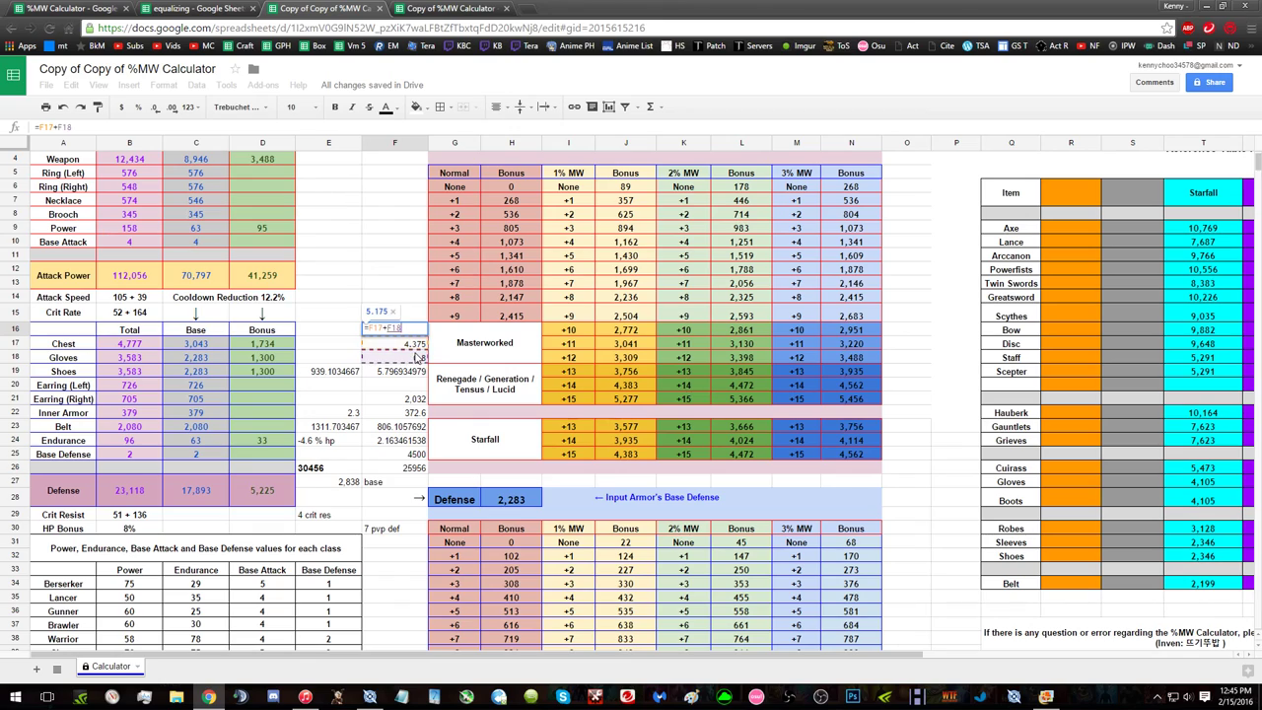
type("+")
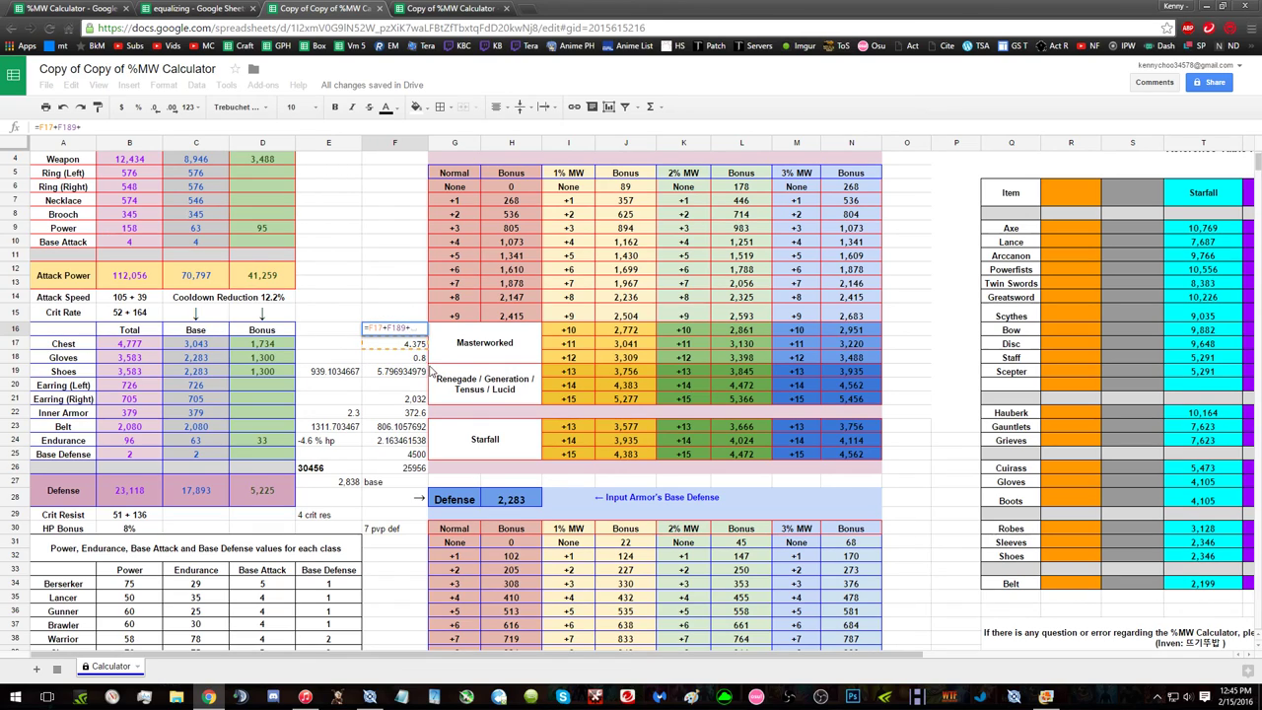
key("BackSpace")
key("BackSpace")
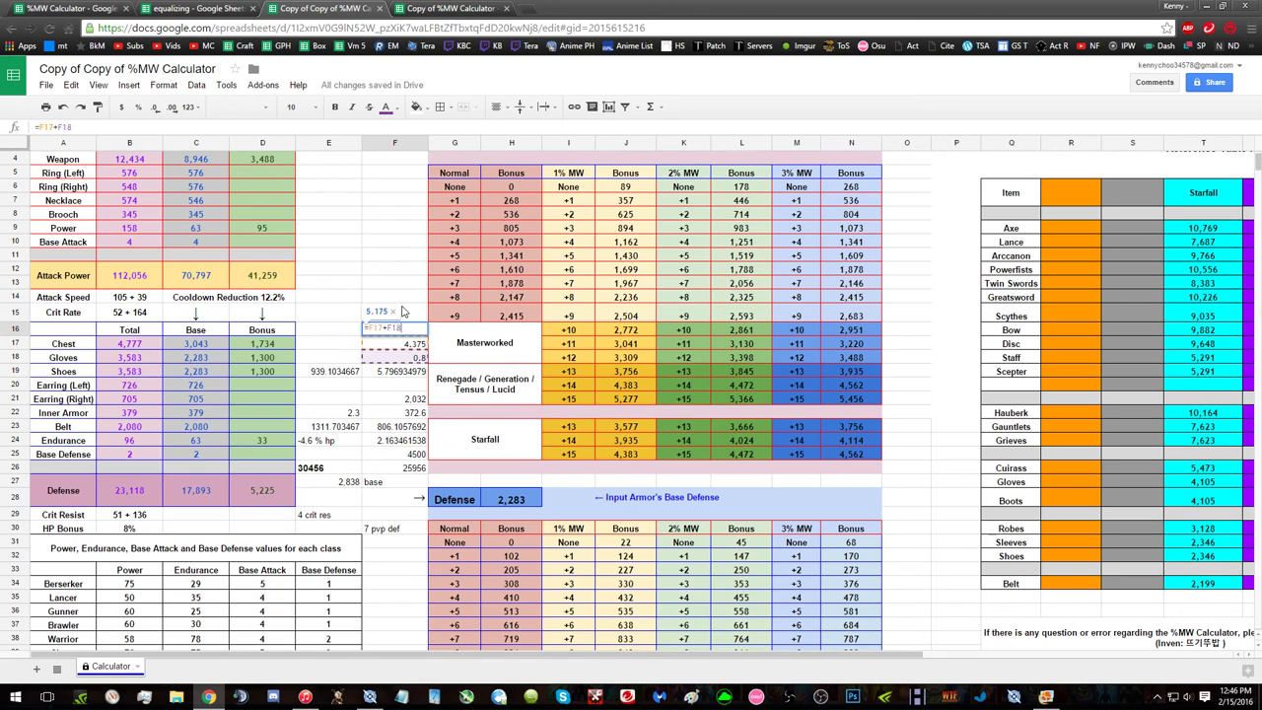
key("Return")
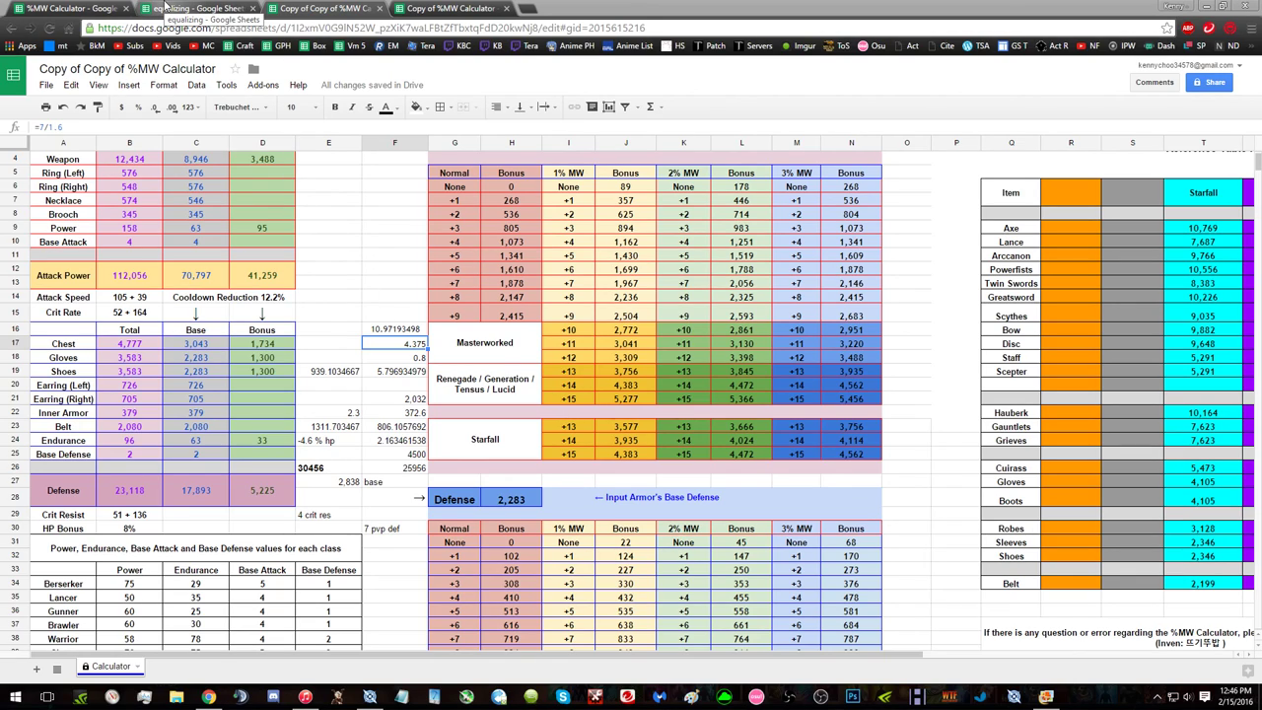
Step: Check the pvp defense equivalence in the equalizing sheet and the zyrk crystal's tooltip in TERA, returning to the calculator copy
left_click(165, 6)
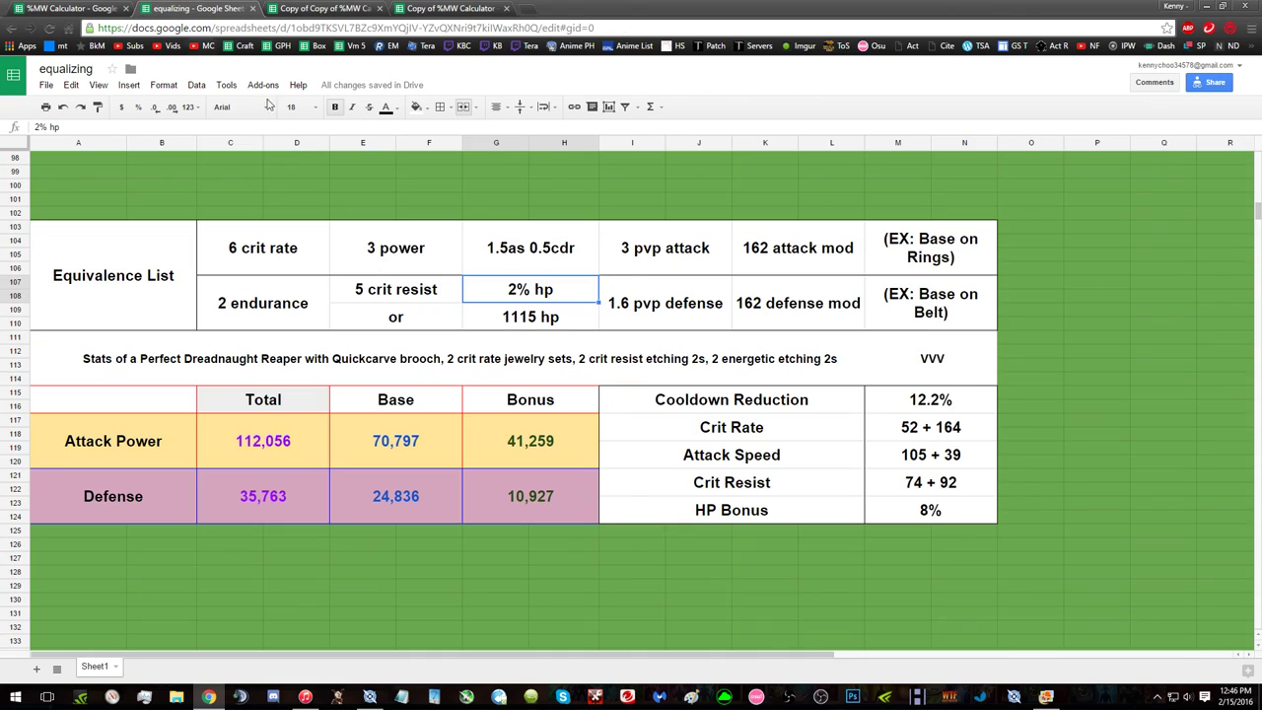
key("alt+Tab")
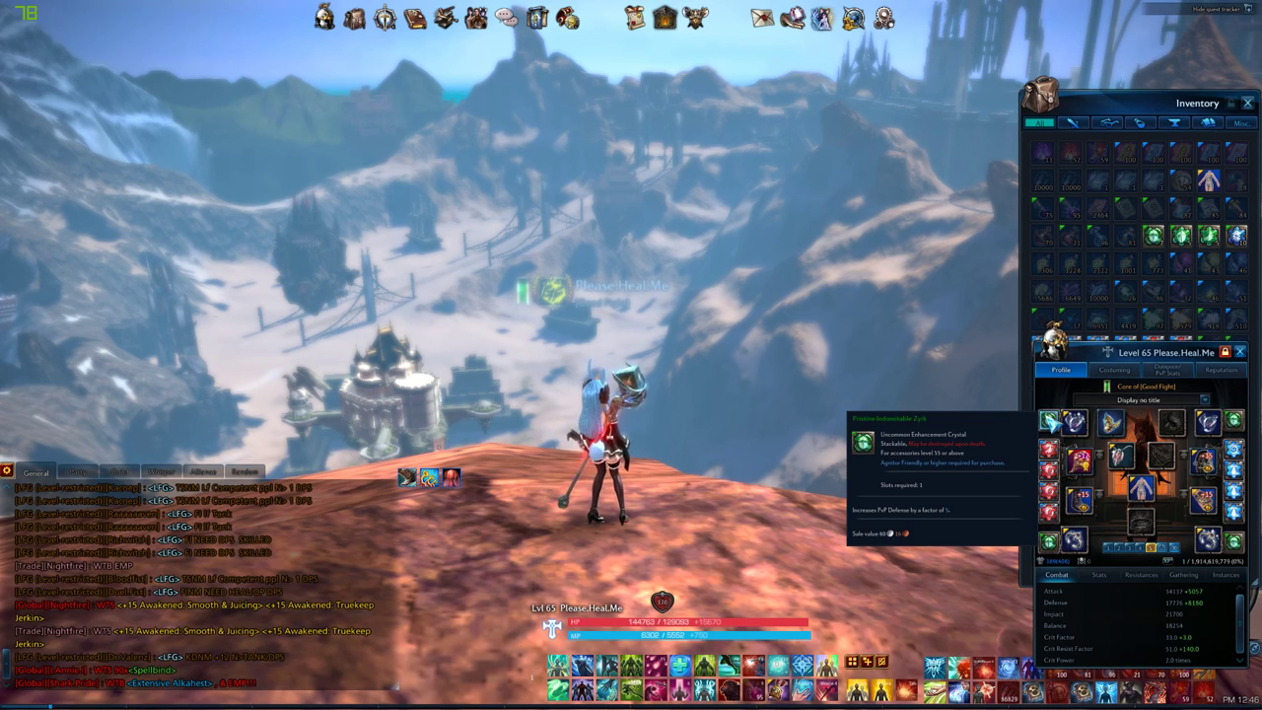
key("alt+Tab")
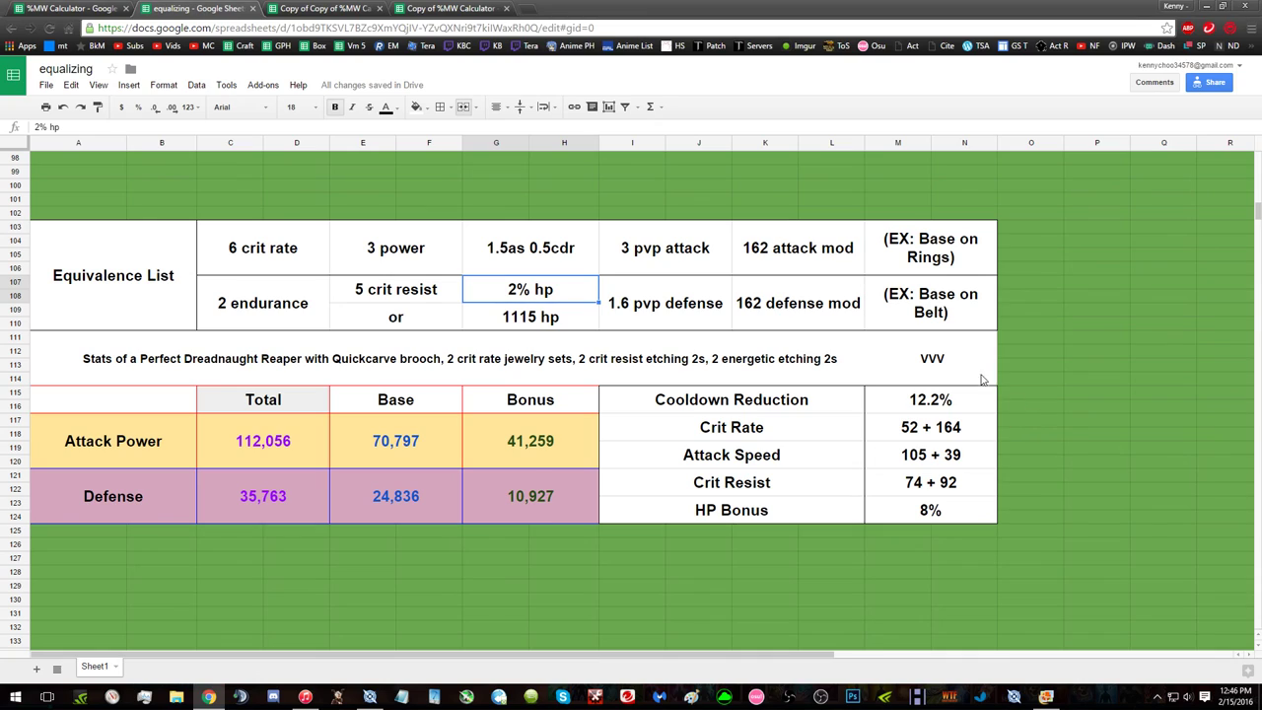
left_click(330, 8)
left_click(337, 331)
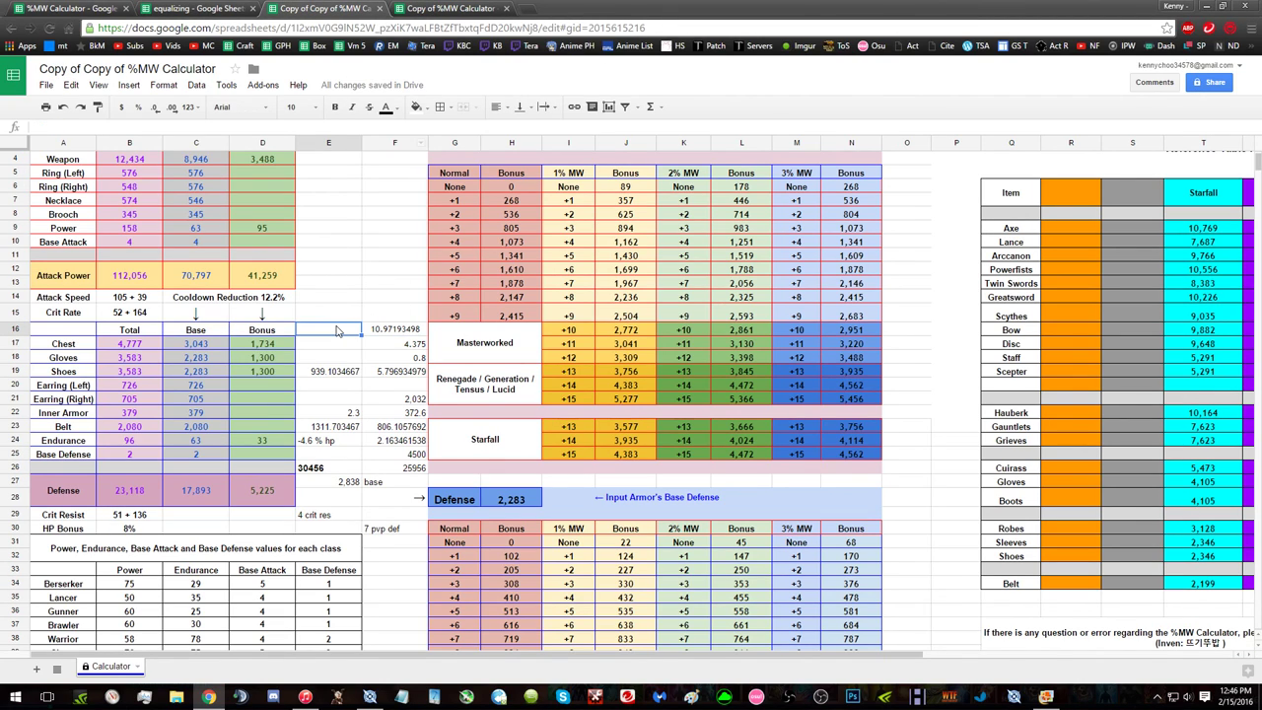
type("=")
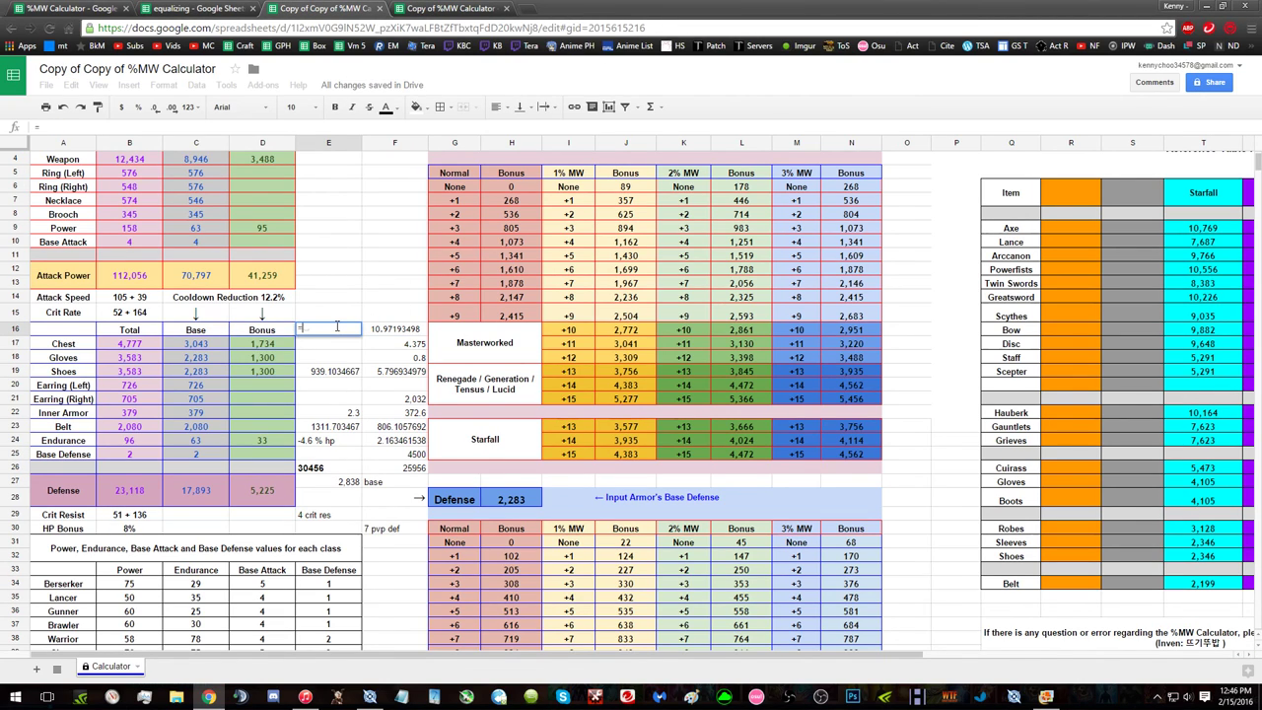
key("Return")
Step: Enter the pvp defense conversion =20/1.6 in cell F14
left_click(408, 297)
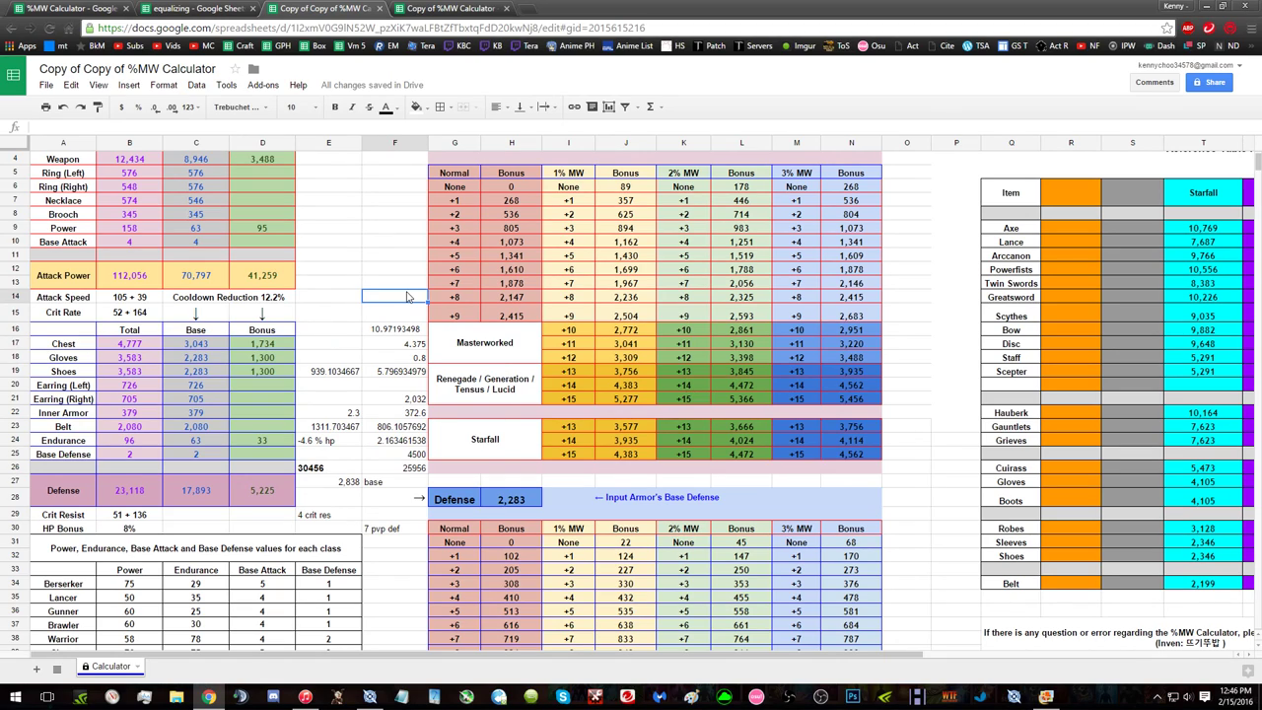
type("=20/")
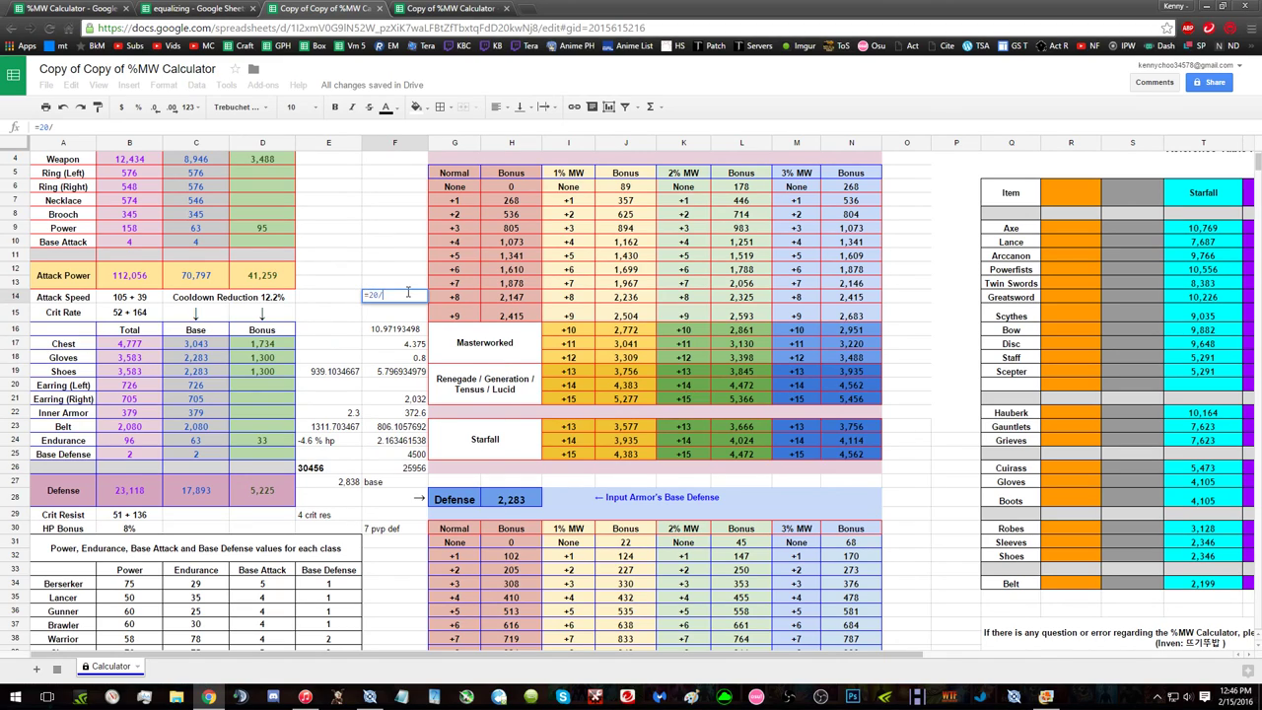
type("5/2")
key("Return")
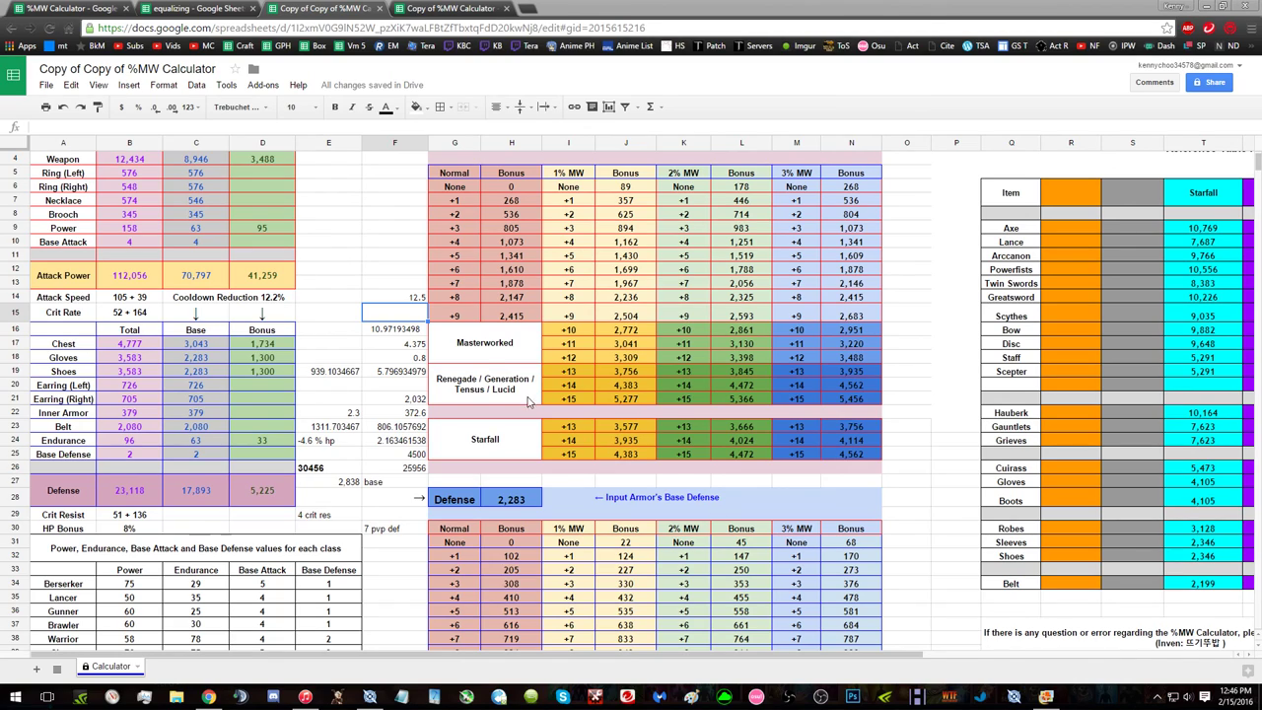
Step: Enter the pvp defense conversion =15/1.6 in cell F13
left_click(398, 283)
type("=")
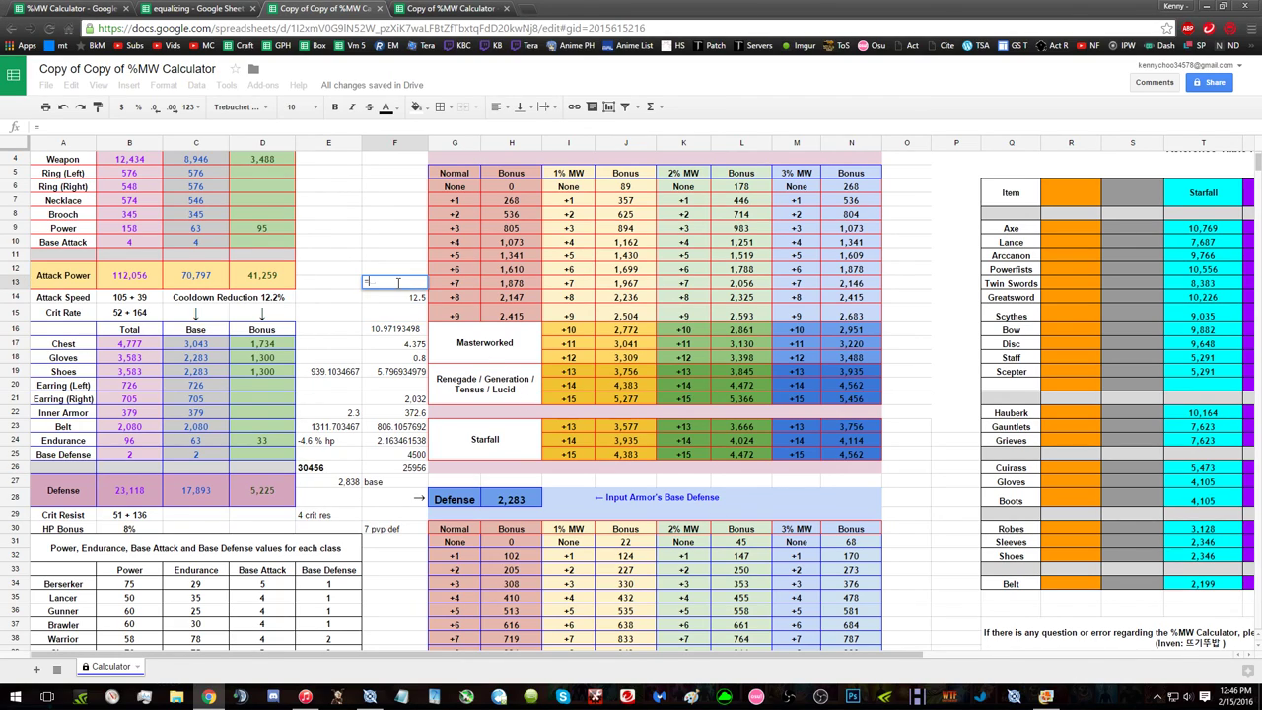
type("15/1.6")
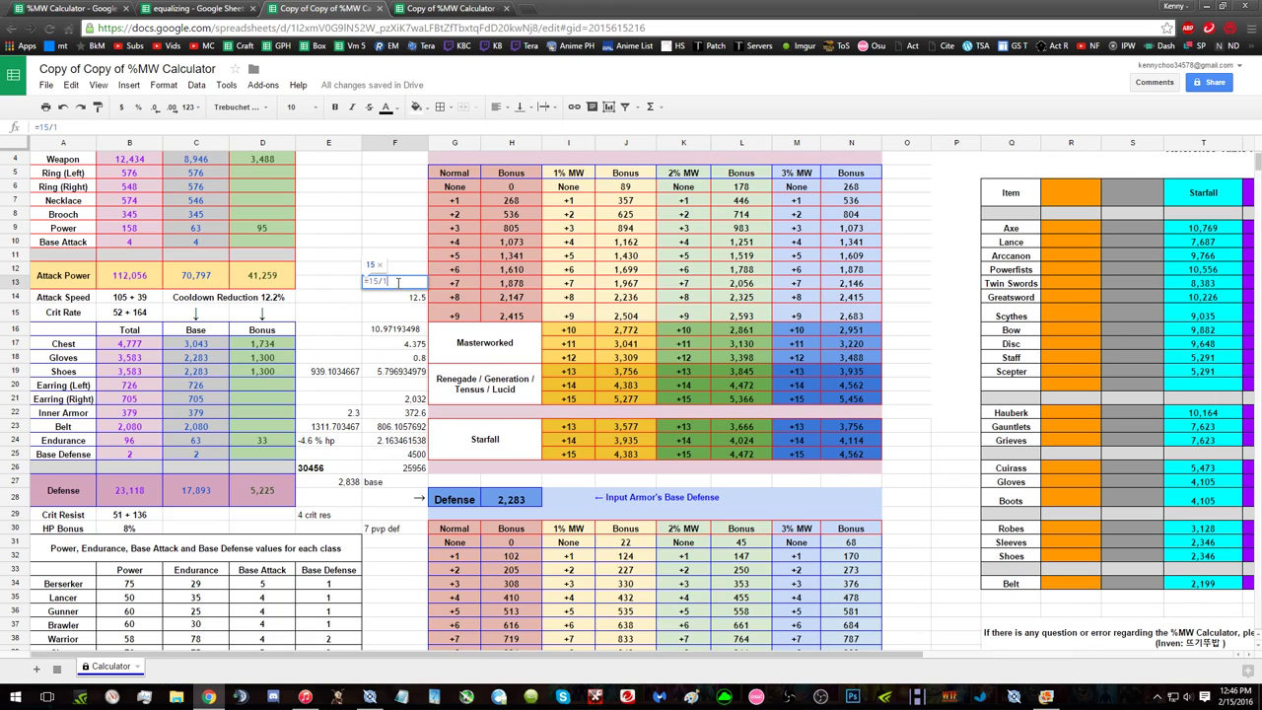
key("Return")
Step: Switch to TERA, examine the stats of the equipped Pinnace Ring and Awakened slippers, and return to the calculator copy
left_click(1094, 702)
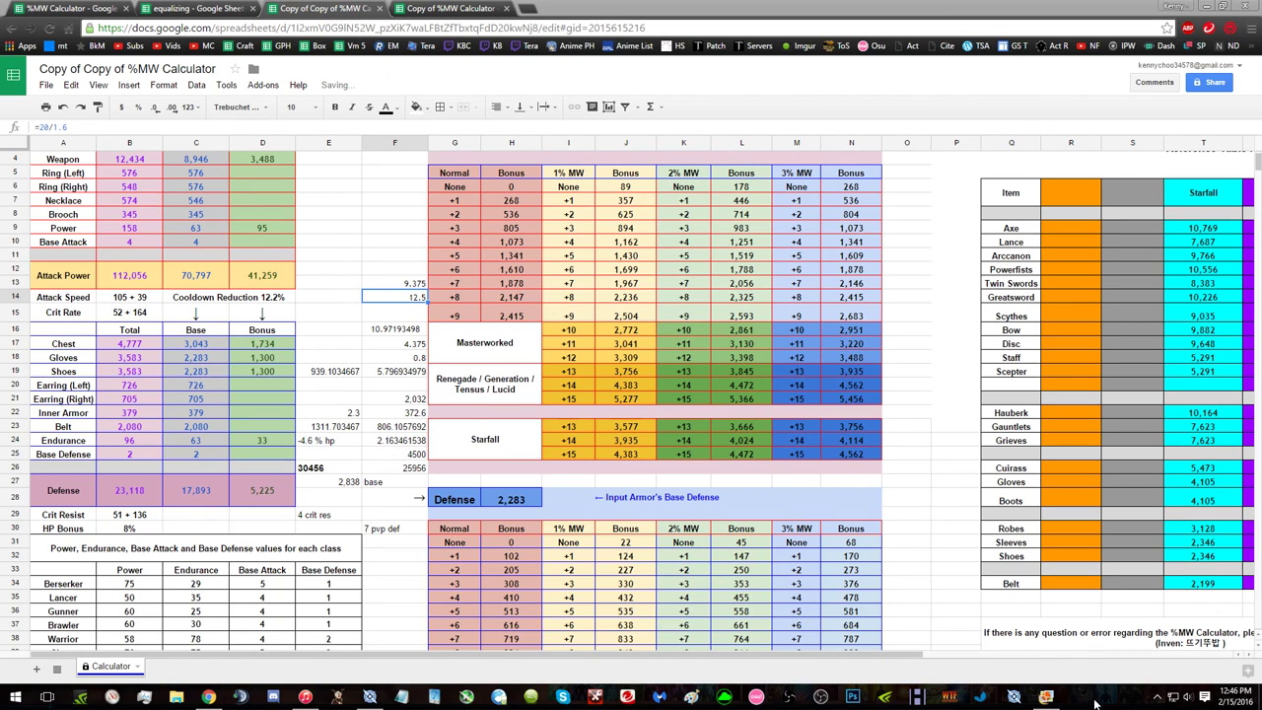
key("alt+Tab")
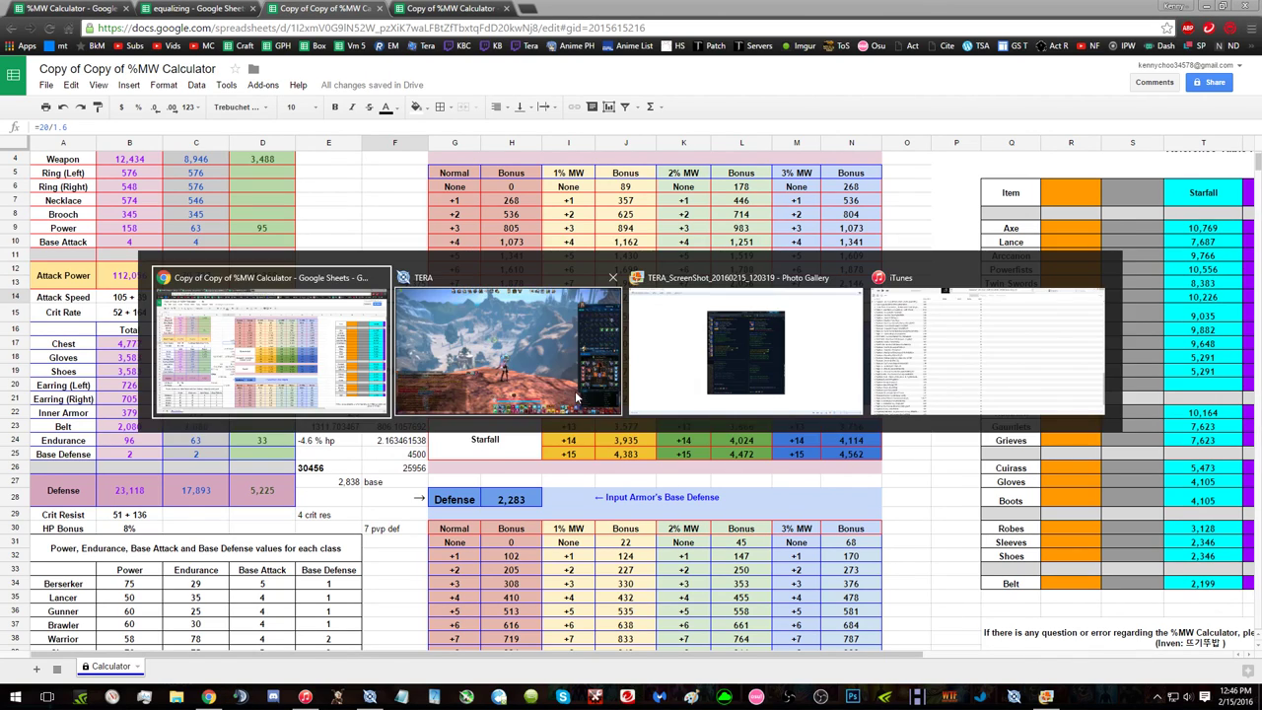
key("Tab")
key("alt+Tab")
left_click(661, 403)
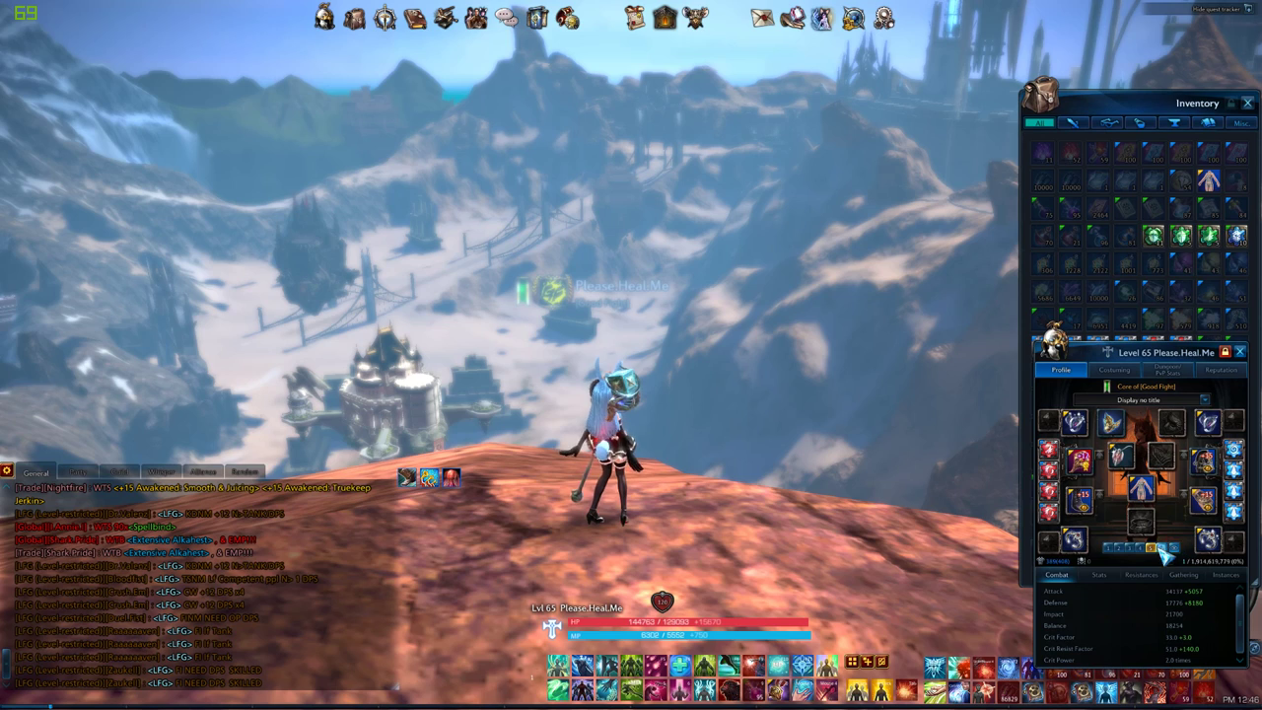
mouse_move(1072, 540)
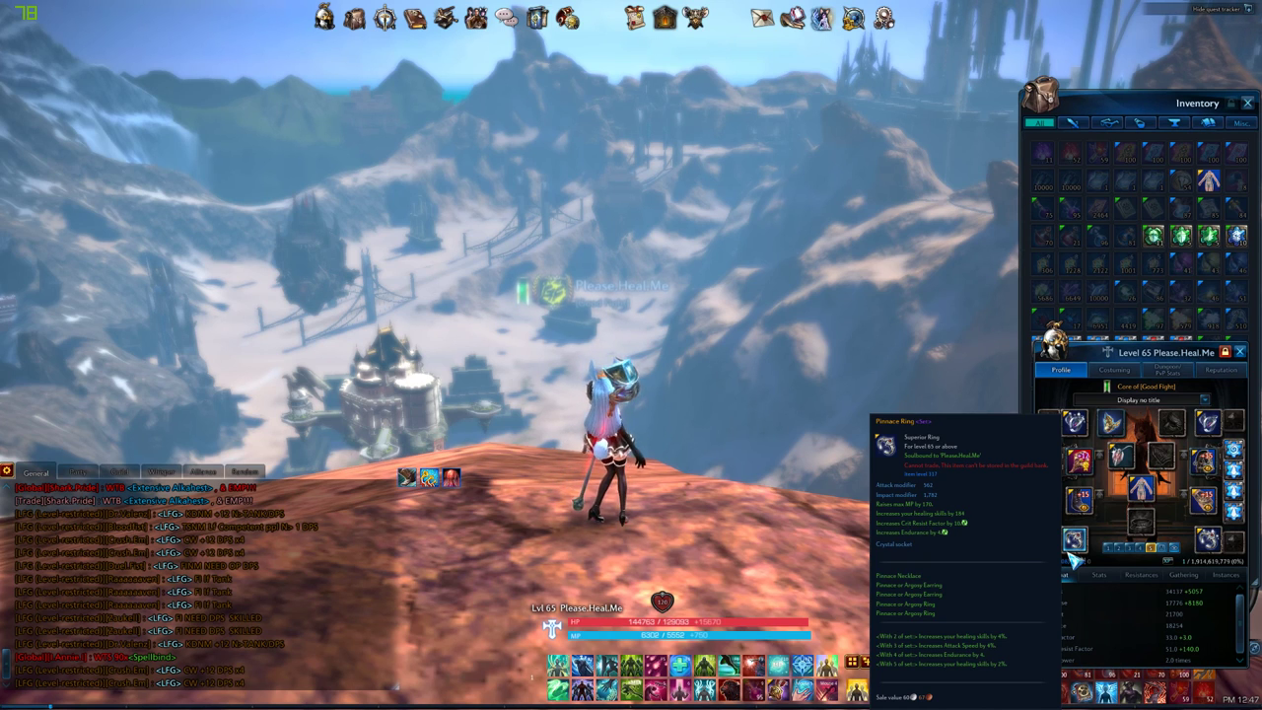
mouse_move(1082, 505)
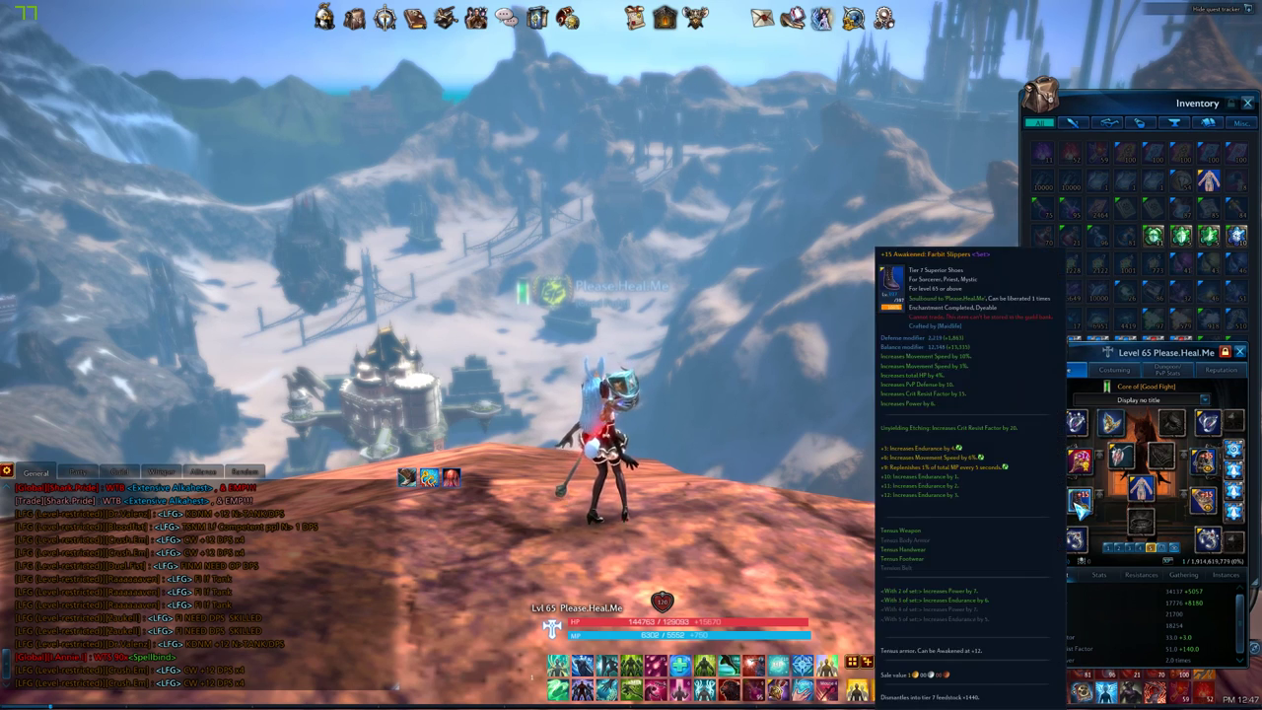
key("alt+Tab")
key("alt+Tab")
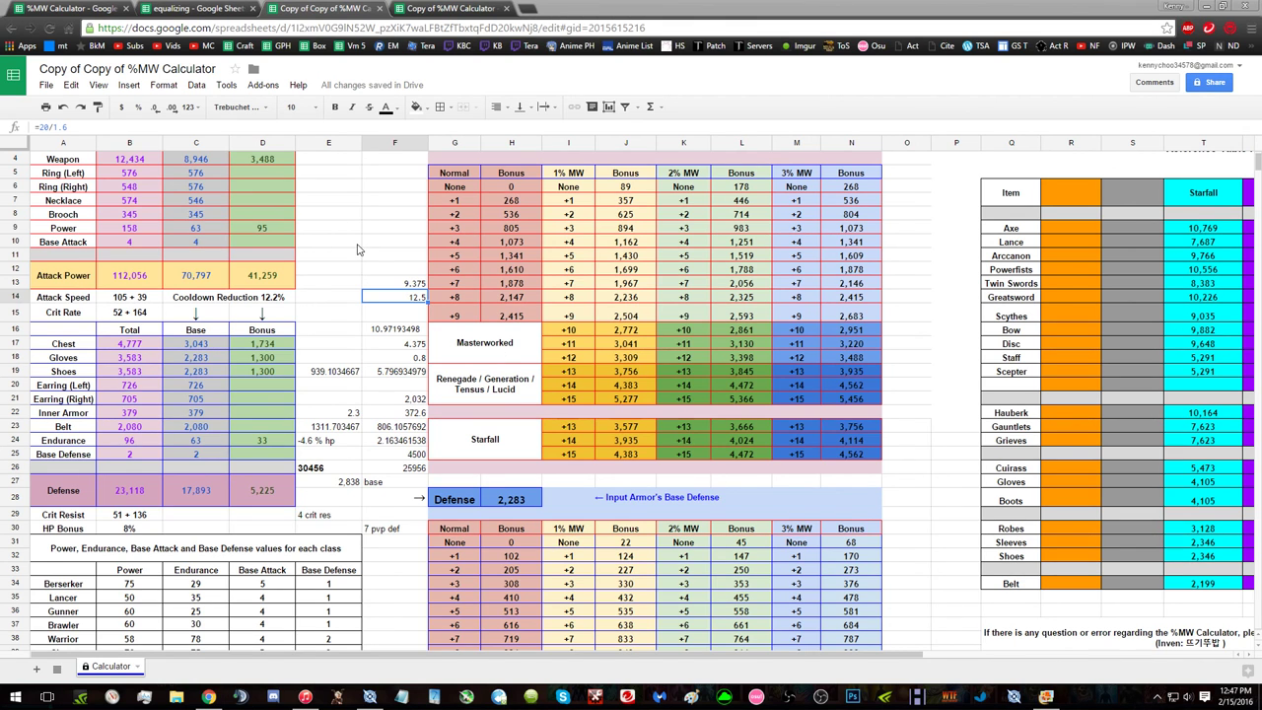
Step: Switch back to TERA and examine the crit resist and endurance bonuses on the equipped Pinnace Ring
key("alt+Tab")
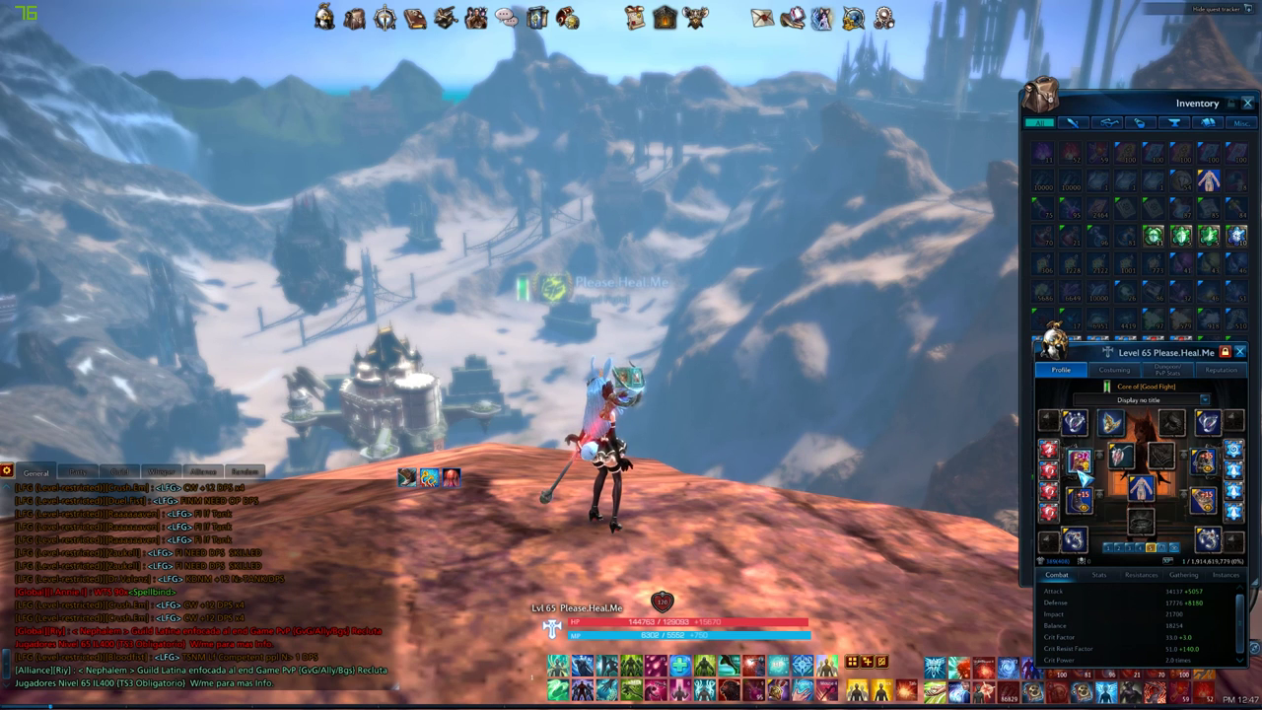
mouse_move(1082, 473)
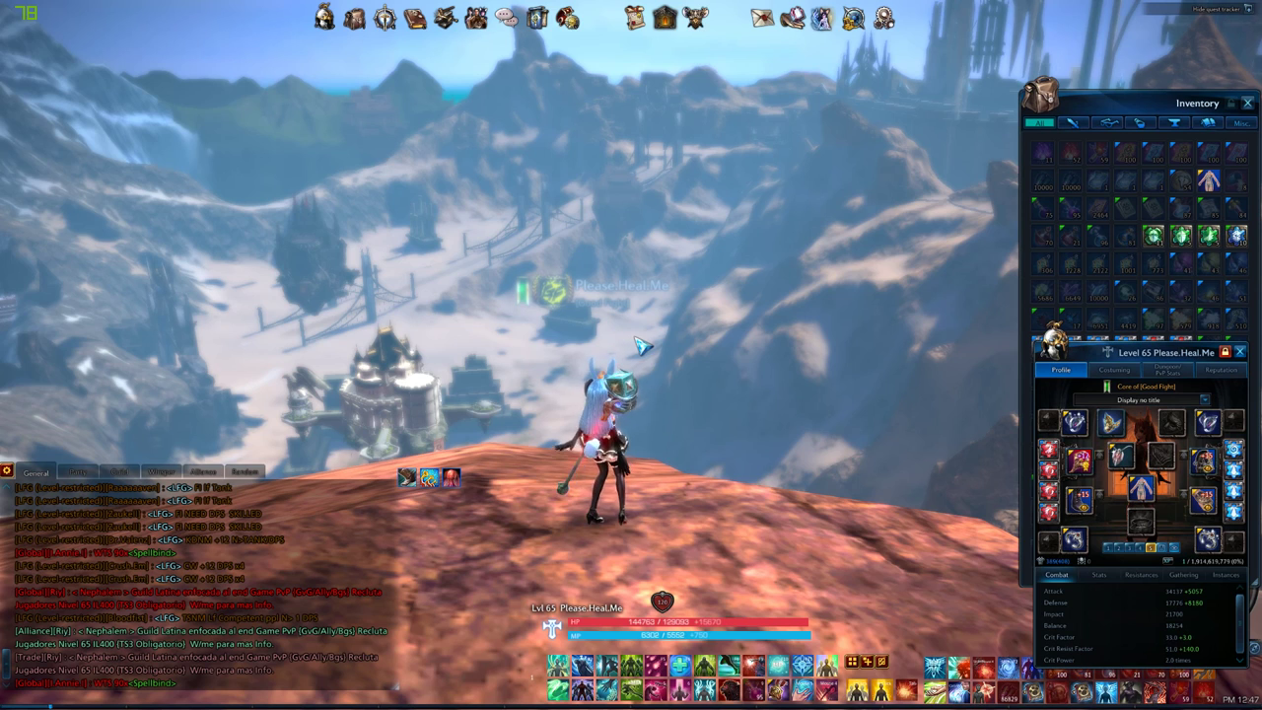
key("alt+Tab")
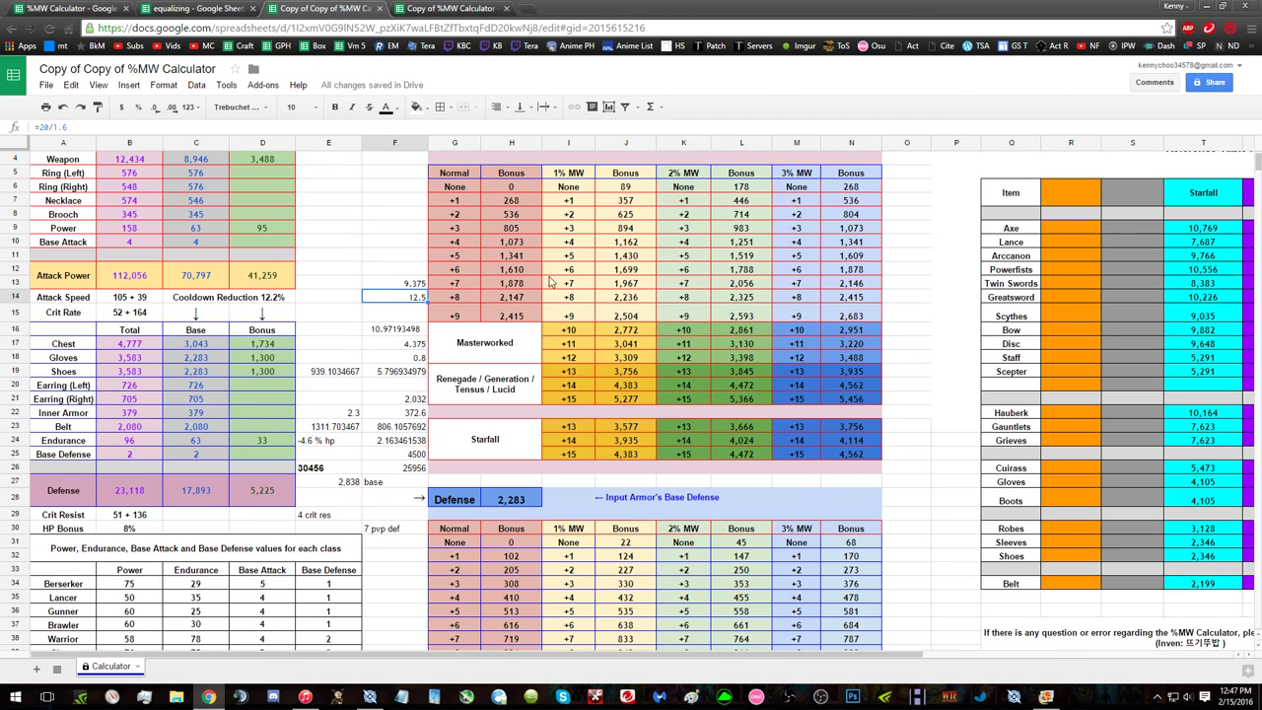
key("alt+Tab")
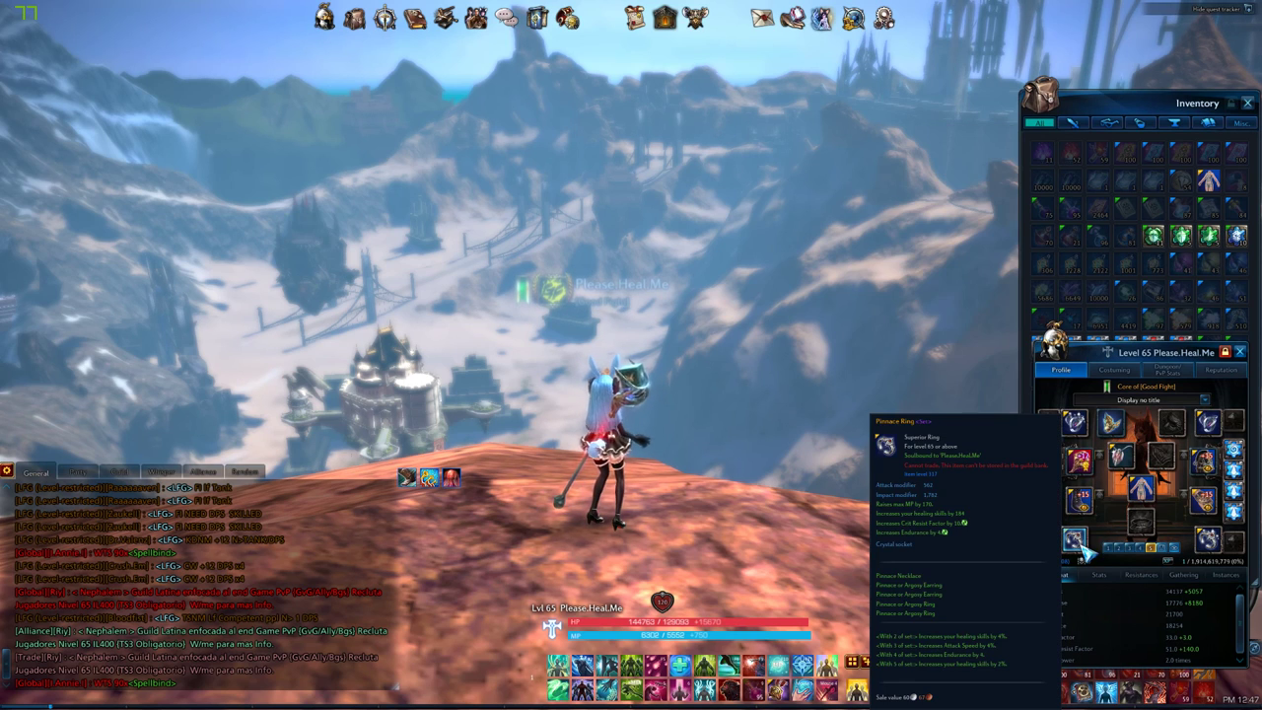
Step: Consult the equivalence list in the equalizing sheet and put the value 2 in cell E10 of the calculator copy
key("alt+Tab")
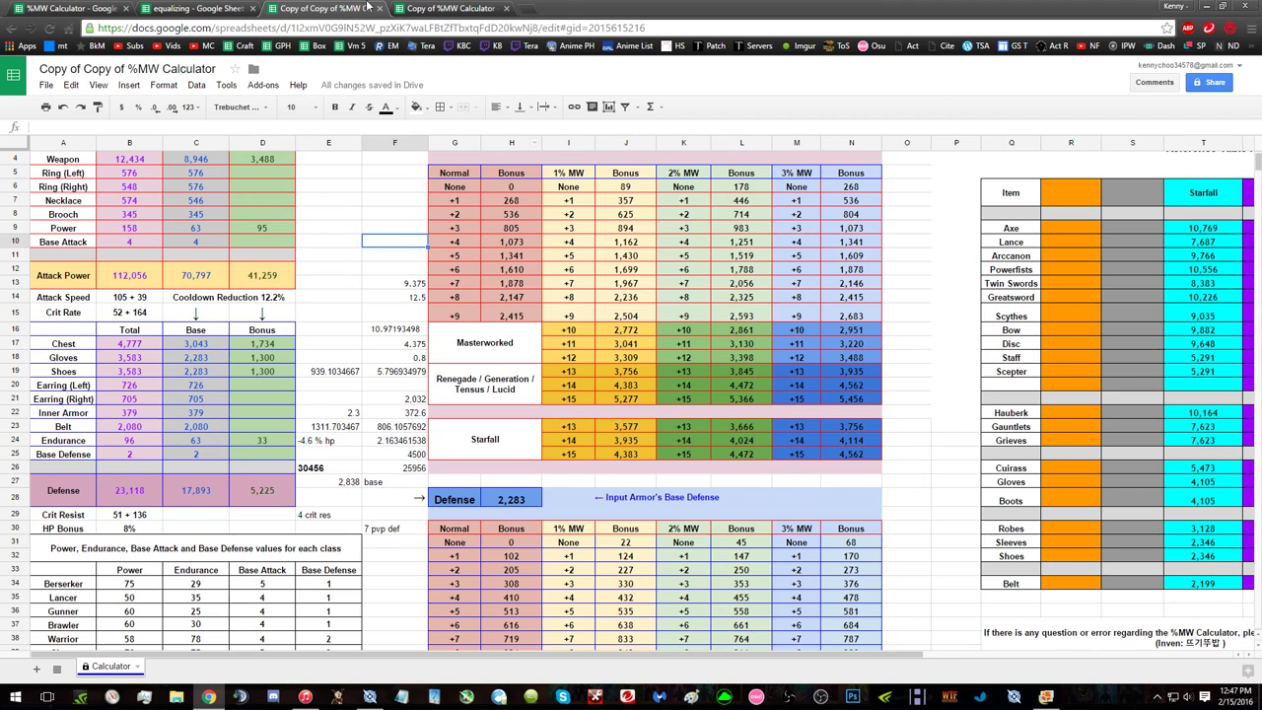
left_click(212, 7)
left_click(274, 8)
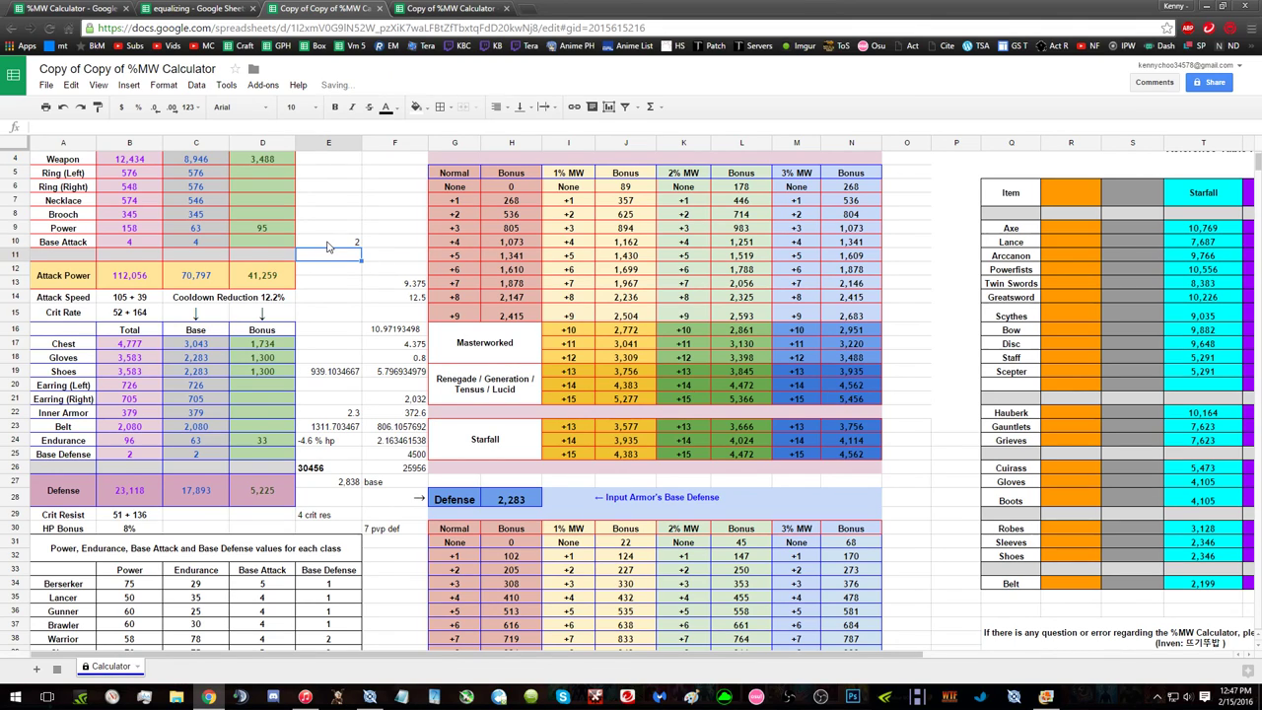
Step: Consult the equivalence list in the equalizing sheet, examine the equipped Pinnace Ring in TERA, and return to the calculator copy
left_click(180, 7)
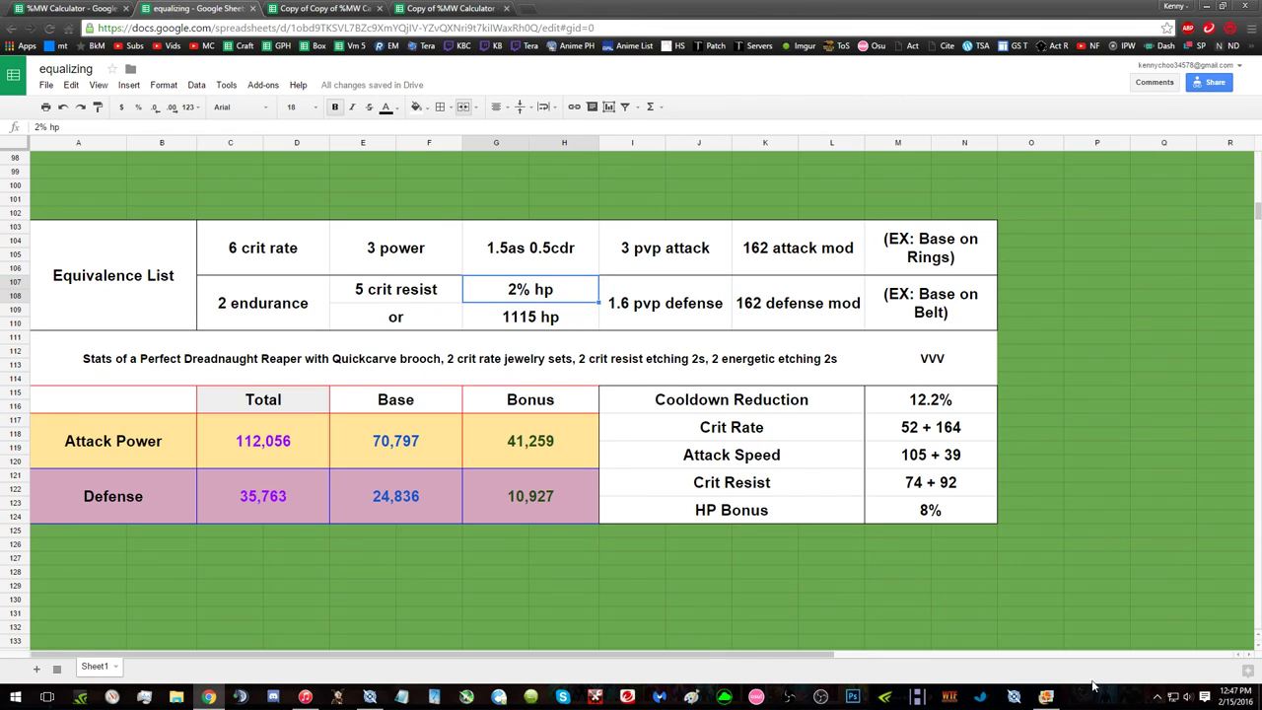
key("alt+Tab")
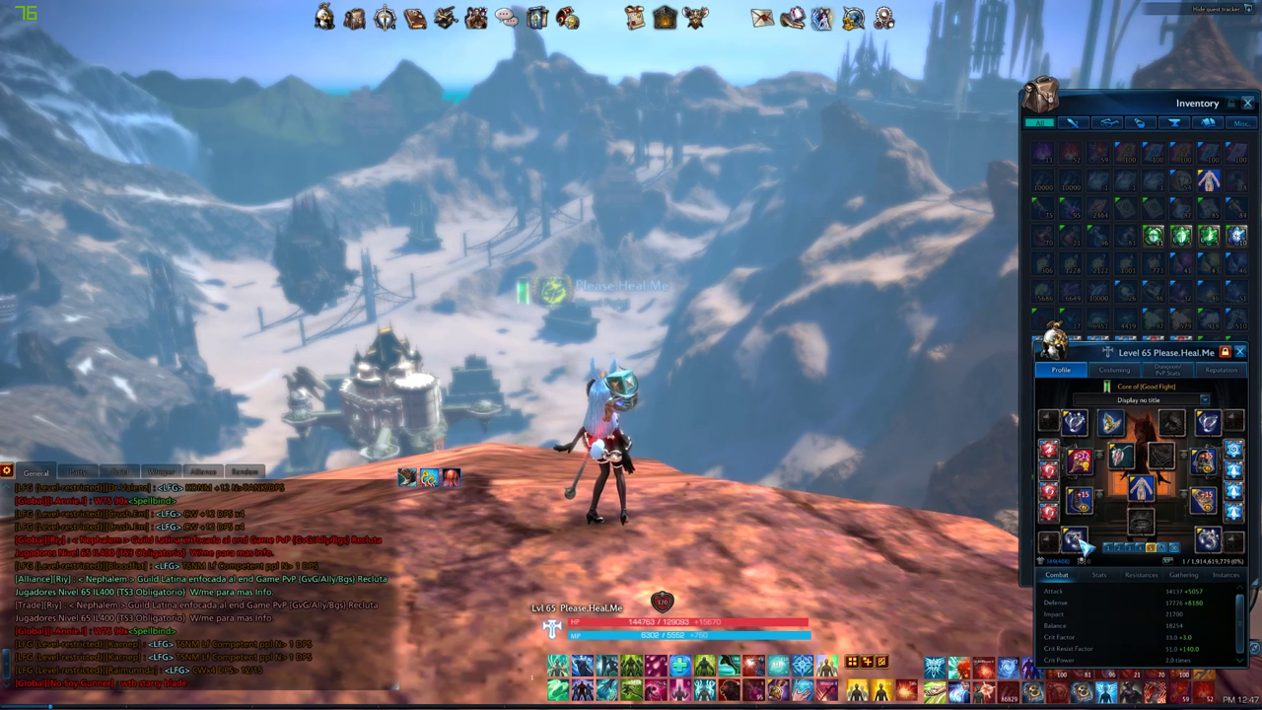
mouse_move(1078, 541)
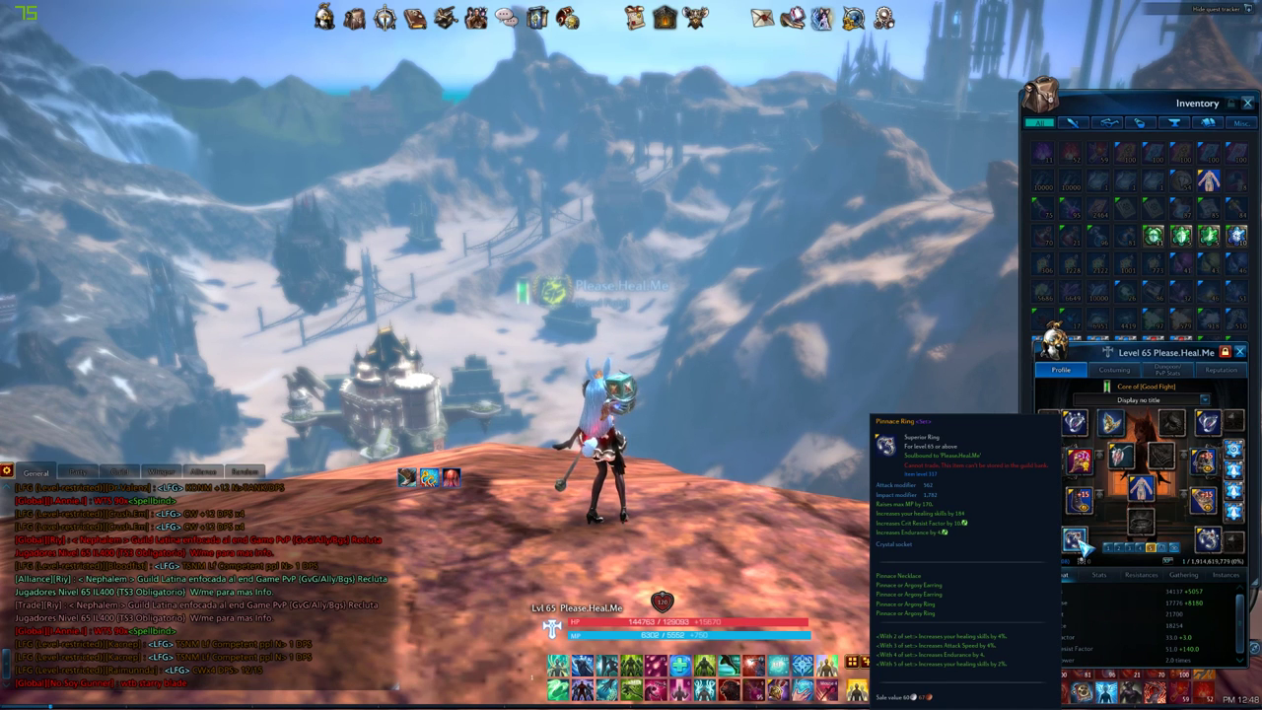
key("alt+Tab")
left_click(296, 7)
left_click(207, 7)
left_click(295, 7)
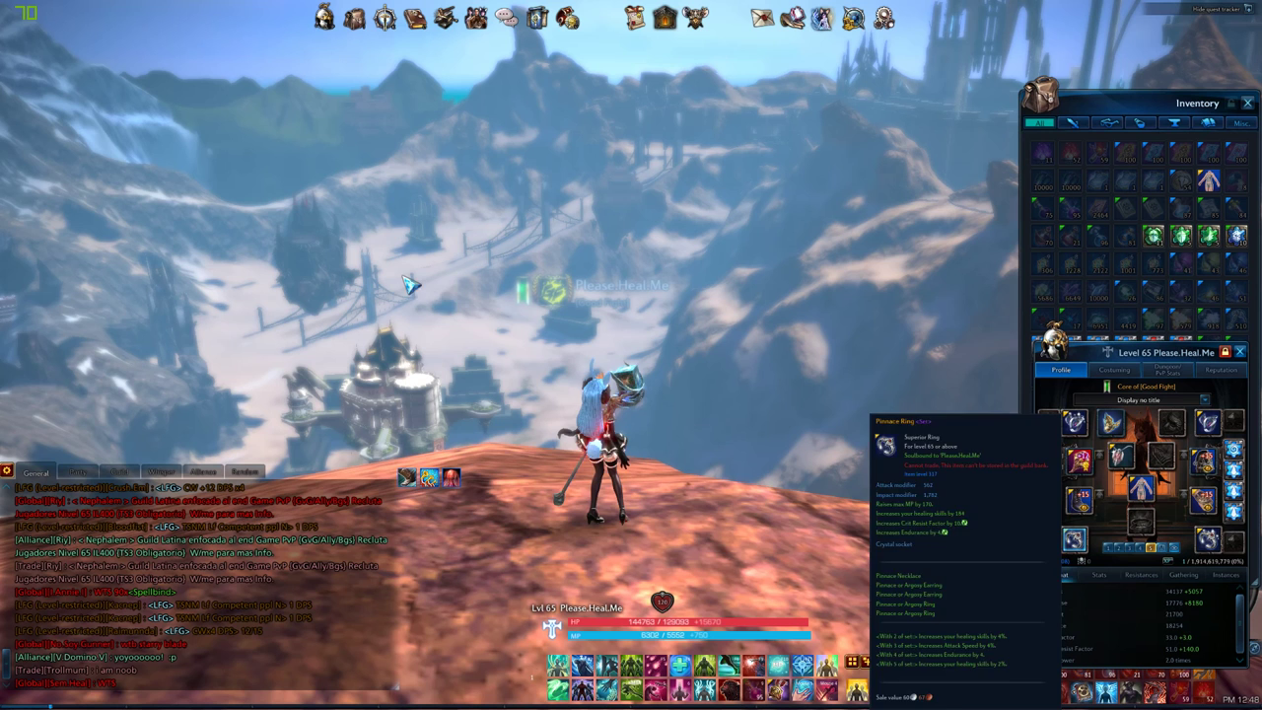
Step: Compare the equipped Argosy Ring and Pinnace Ring in TERA and put the value 2 in cells E11 and E12 of the calculator copy
key("alt+Tab")
mouse_move(1220, 538)
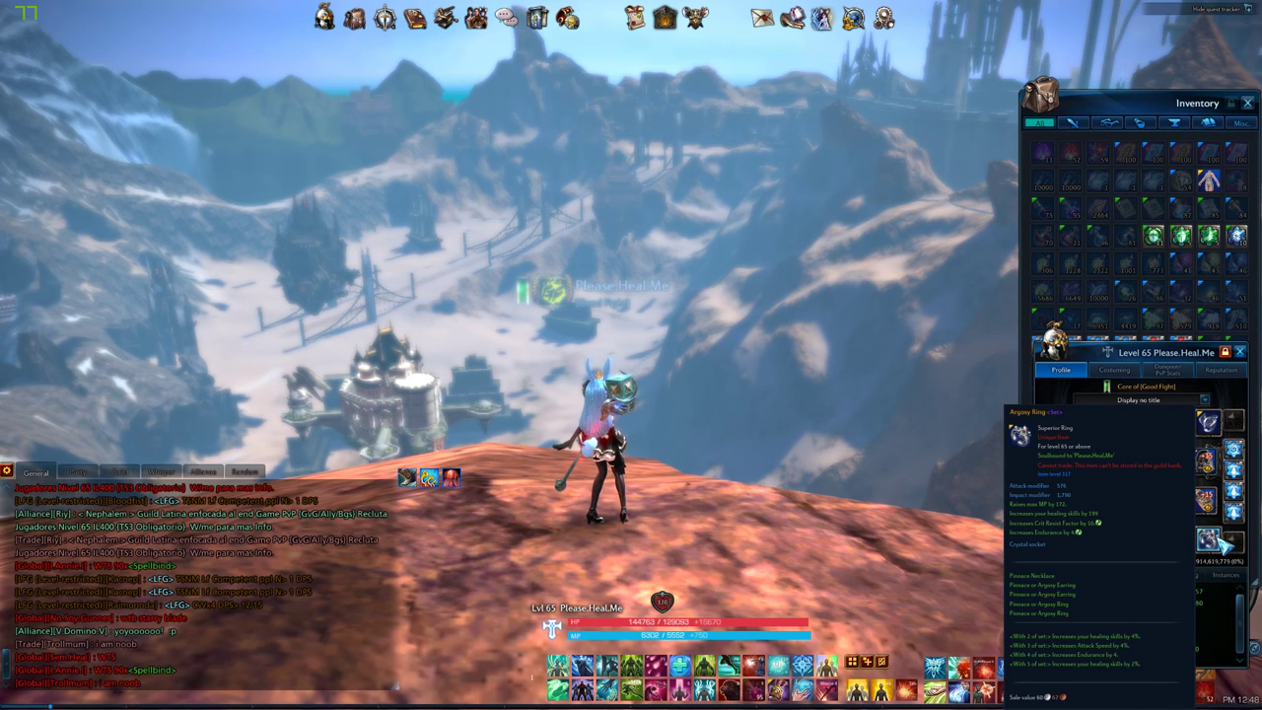
key("alt+Tab")
key("alt+Tab")
key("alt+Tab")
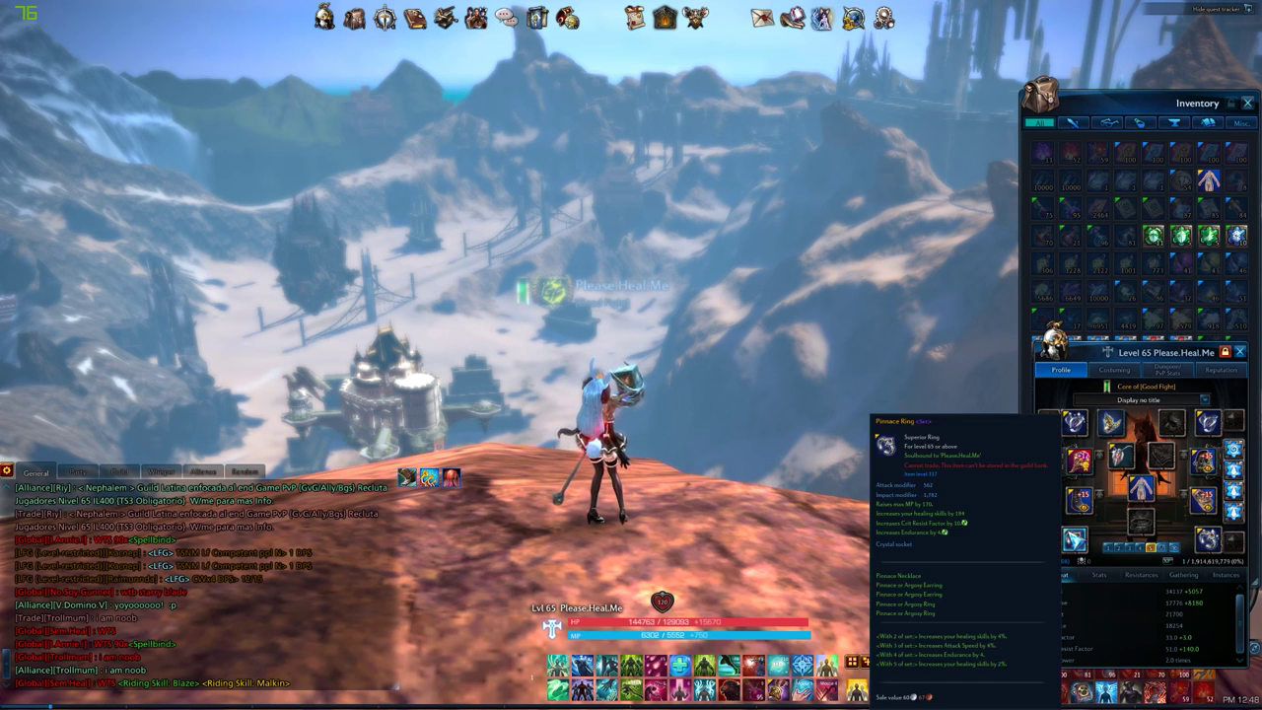
mouse_move(1073, 540)
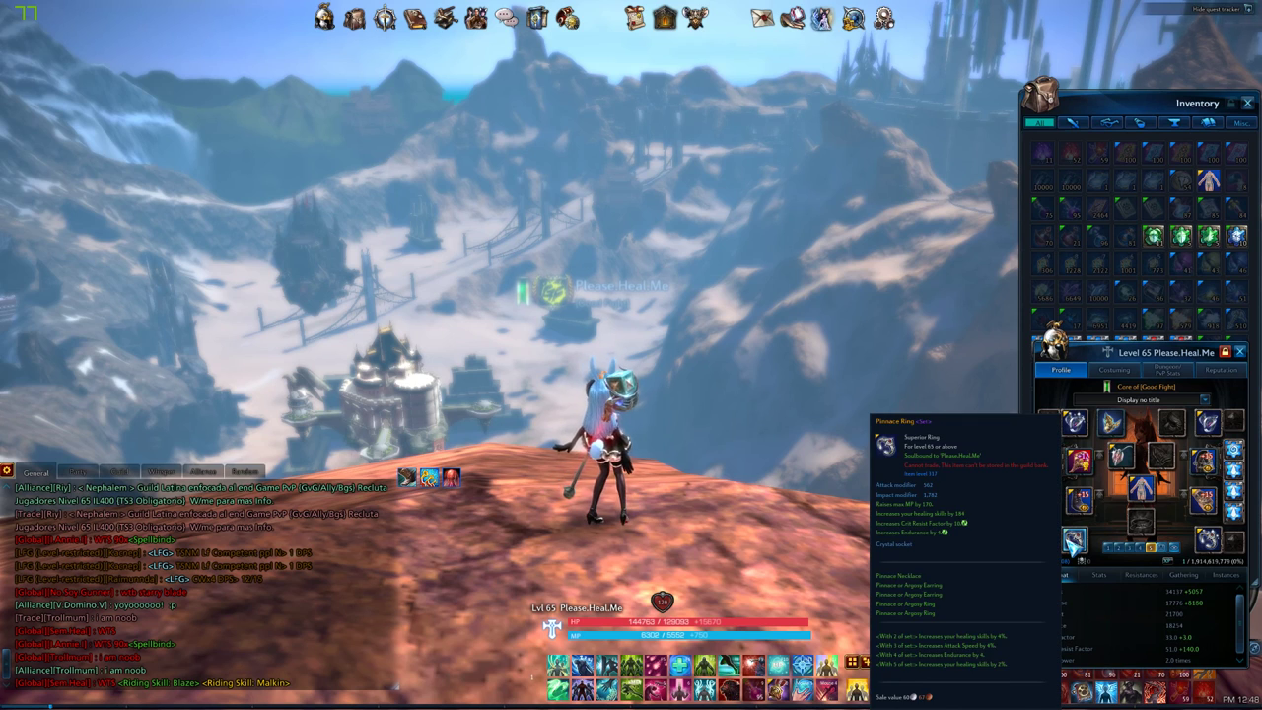
key("alt+Tab")
key("alt+Tab")
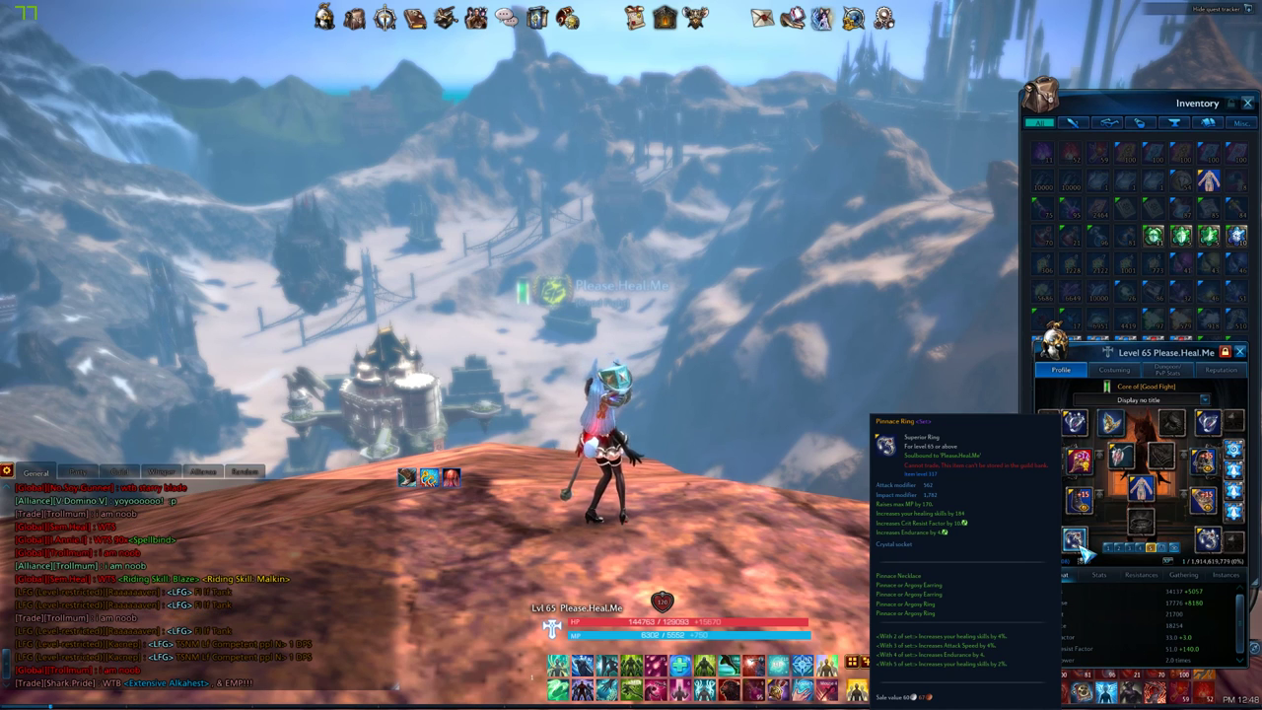
key("alt+Tab")
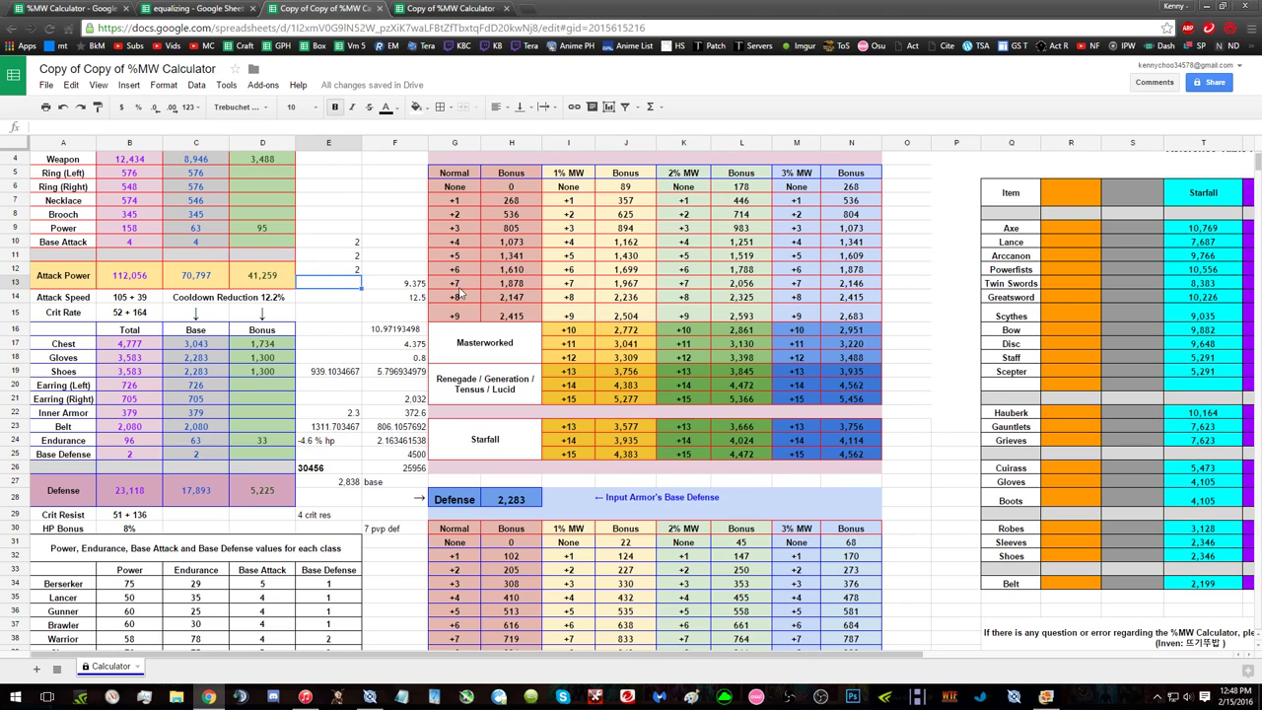
Step: Replace the conversion in cell F13 with =5/1.6, check the character's gear in TERA, and return to the calculator copy
left_click(411, 285)
type("=")
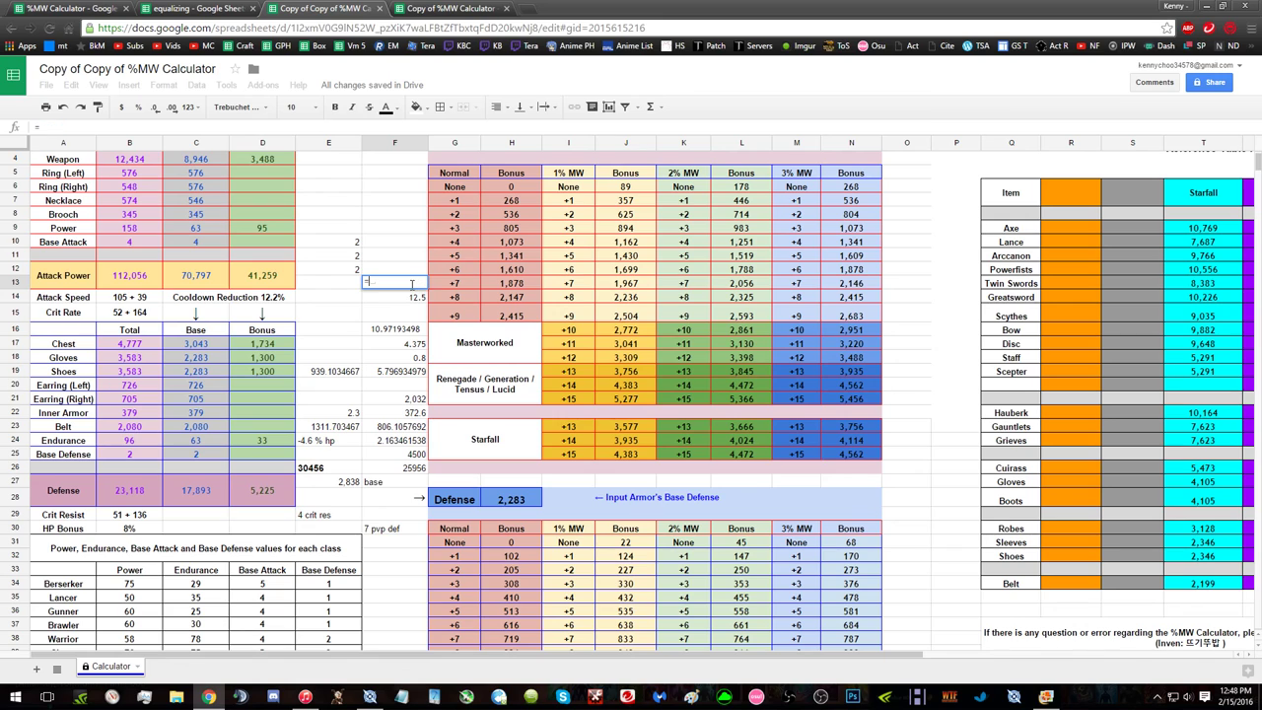
type("5/1.6")
key("Return")
key("alt+Tab")
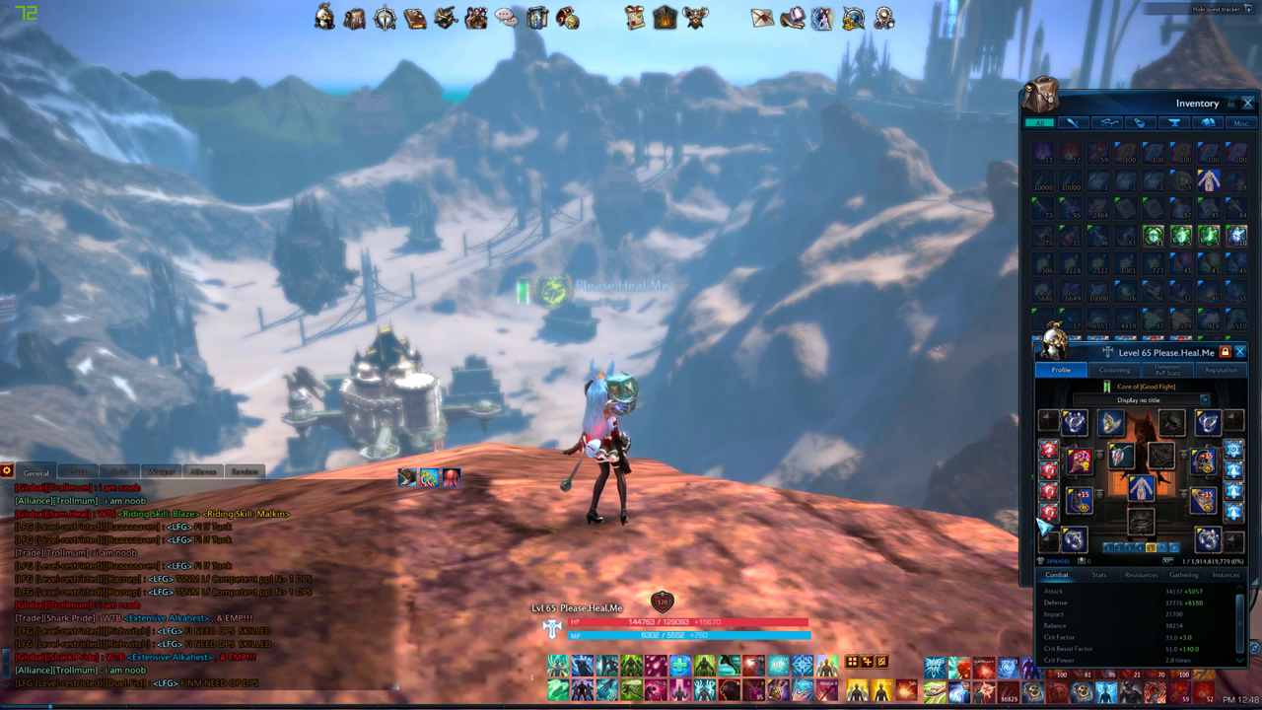
key("alt+Tab")
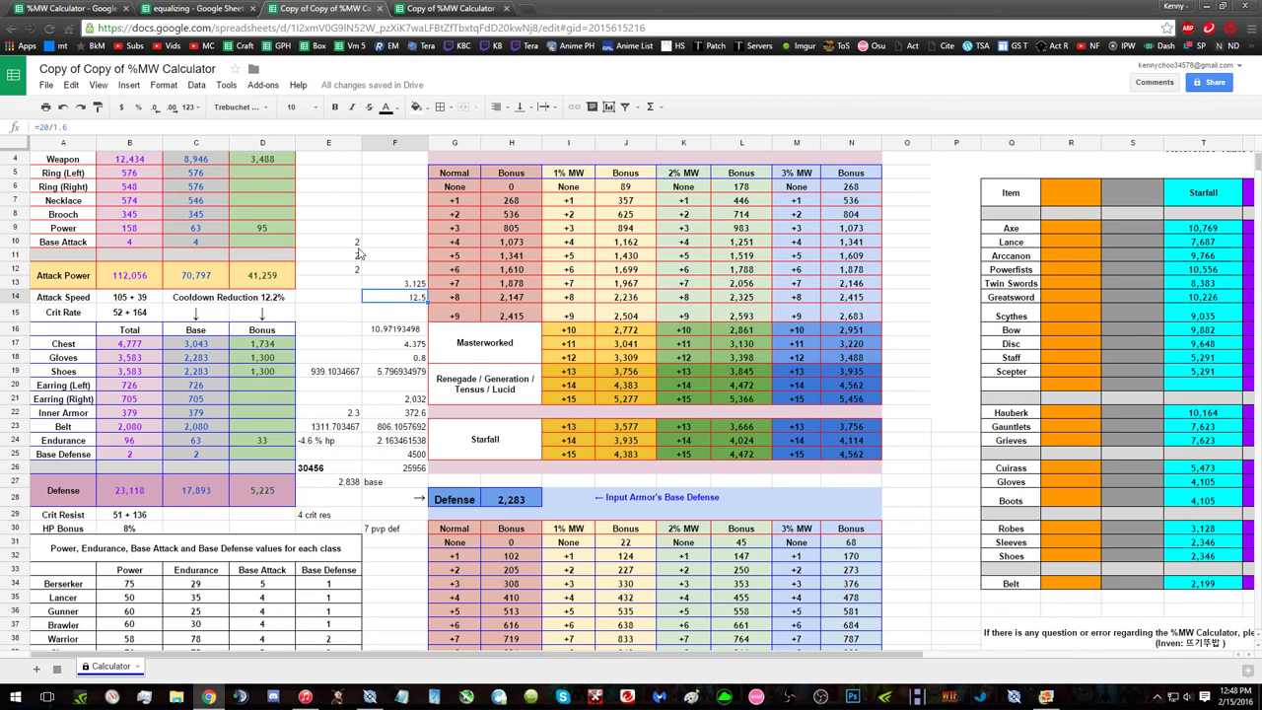
Step: Double the conversion in cell F13 by extending its formula to =5/1.6*2
double_click(414, 283)
type("10")
key("Return")
Step: Add up cells E10, E11, E12 and F13 with a formula in cell F12
left_click(399, 273)
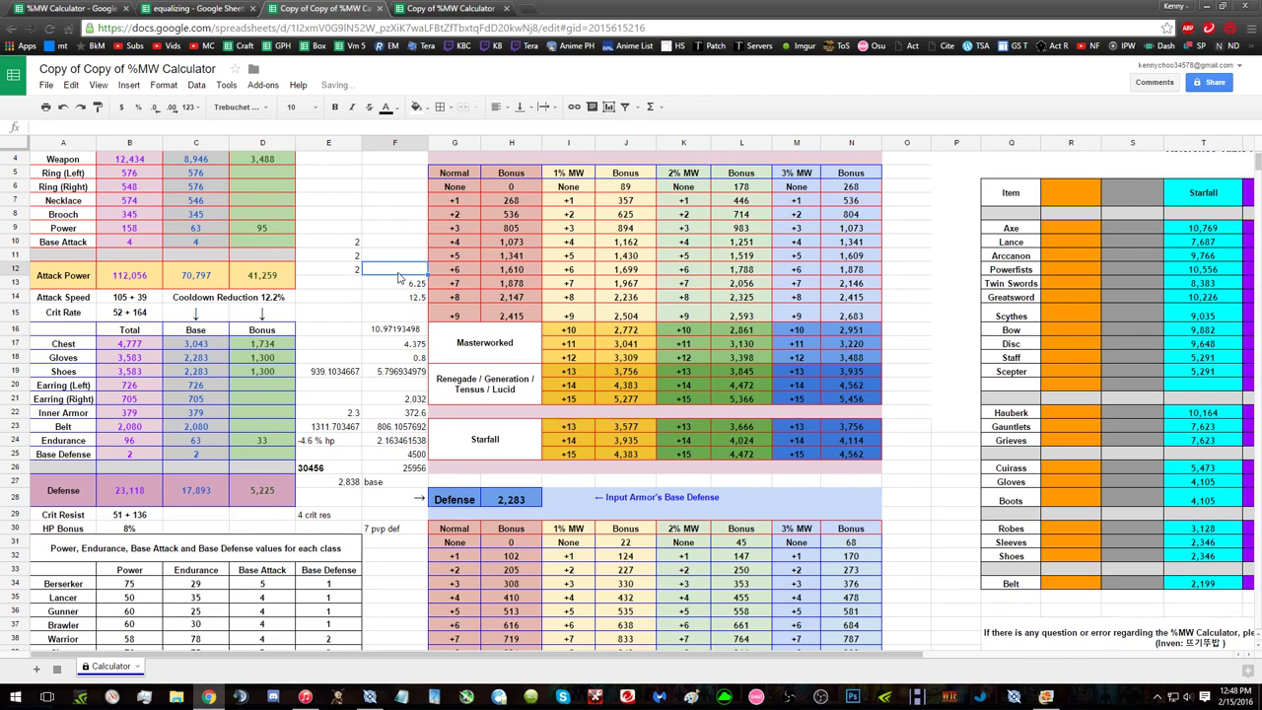
type("=")
left_click(347, 272)
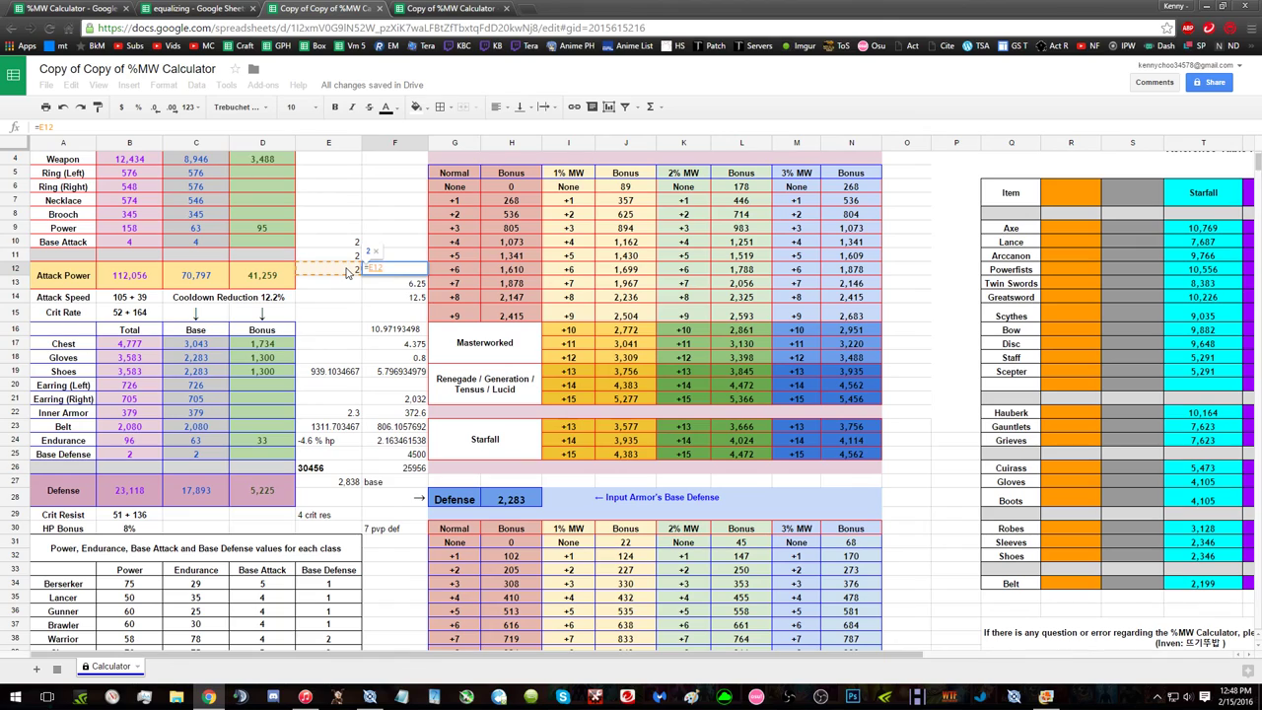
type("+")
left_click(347, 255)
type("+")
left_click(400, 286)
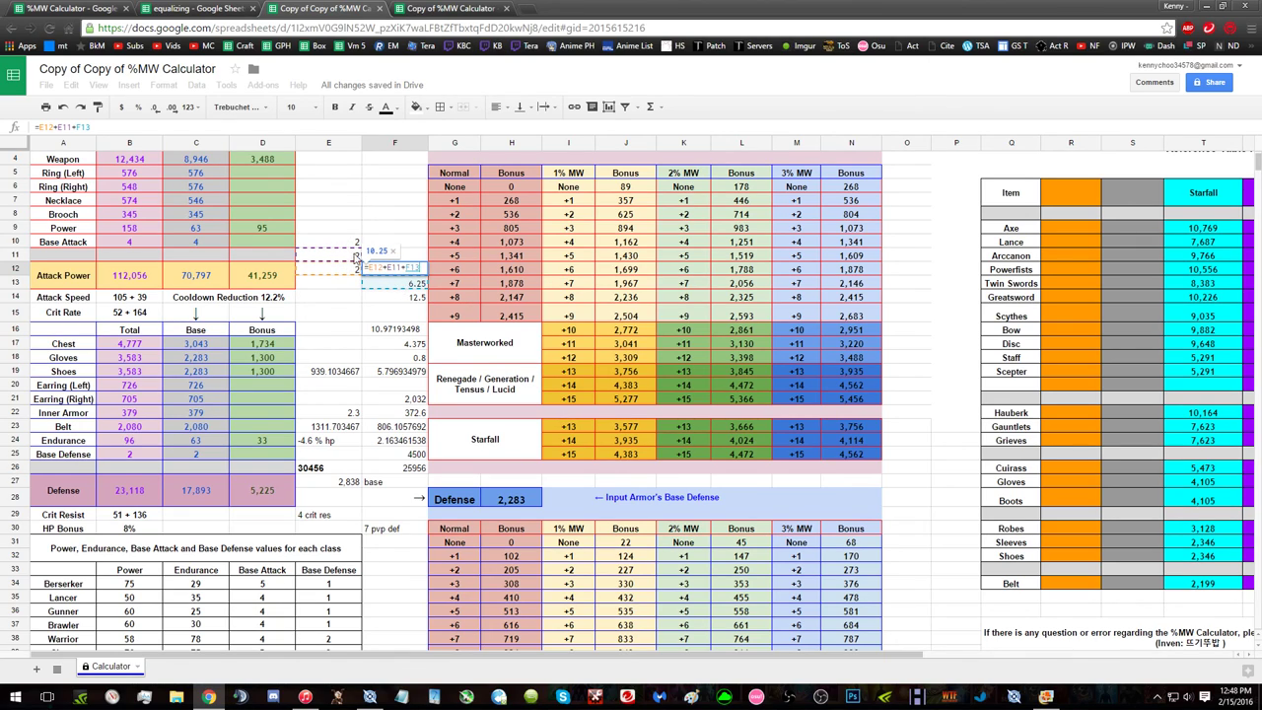
key("Return")
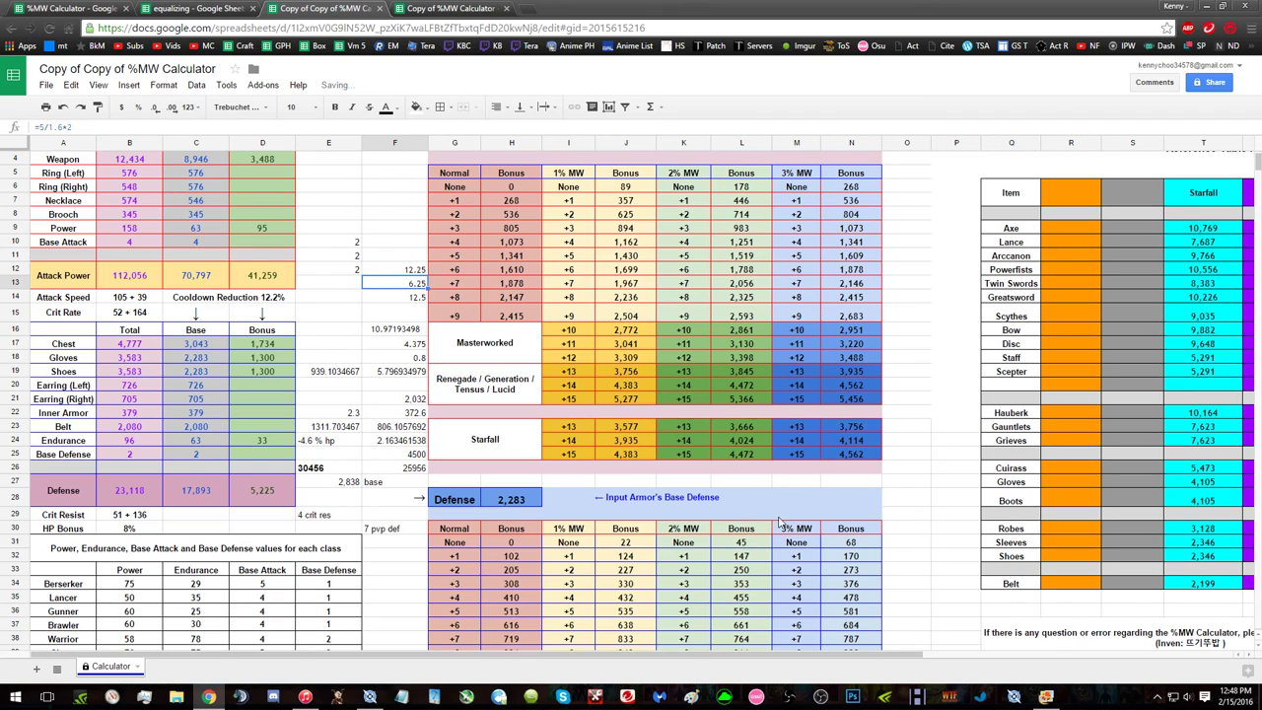
Step: Switch from the calculator copy to the TERA window
left_click(1117, 702)
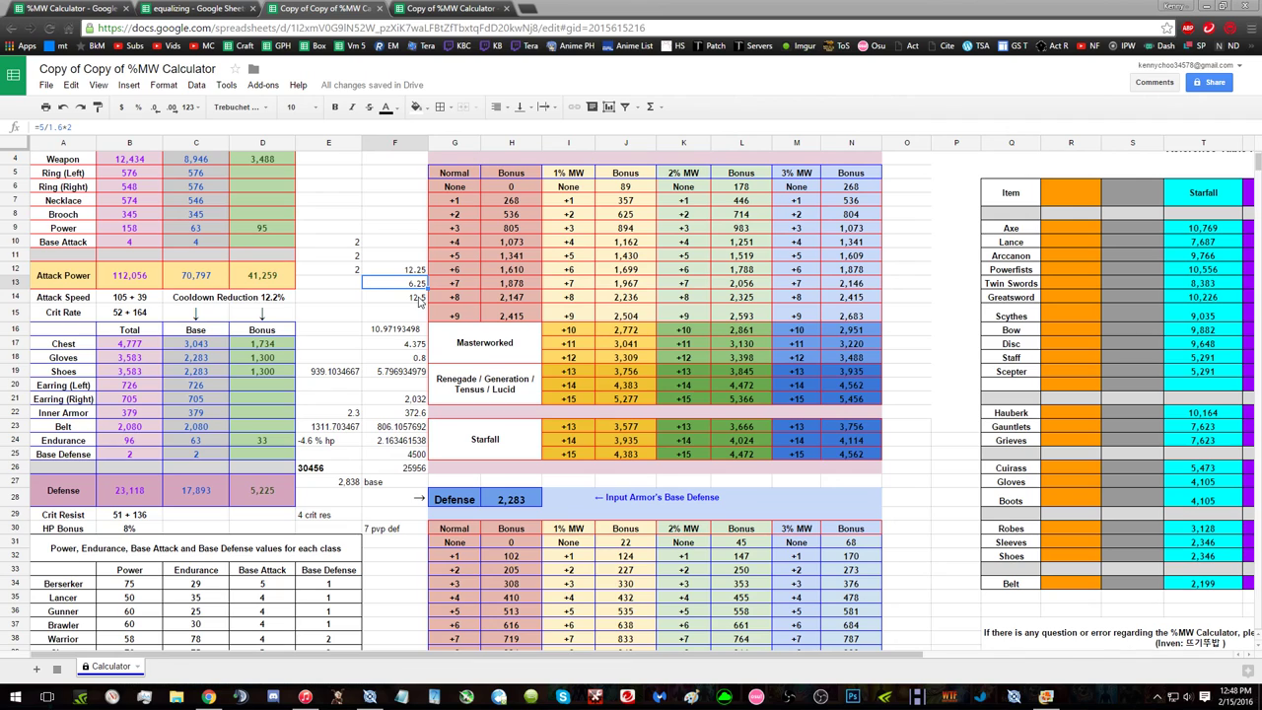
key("alt+Tab")
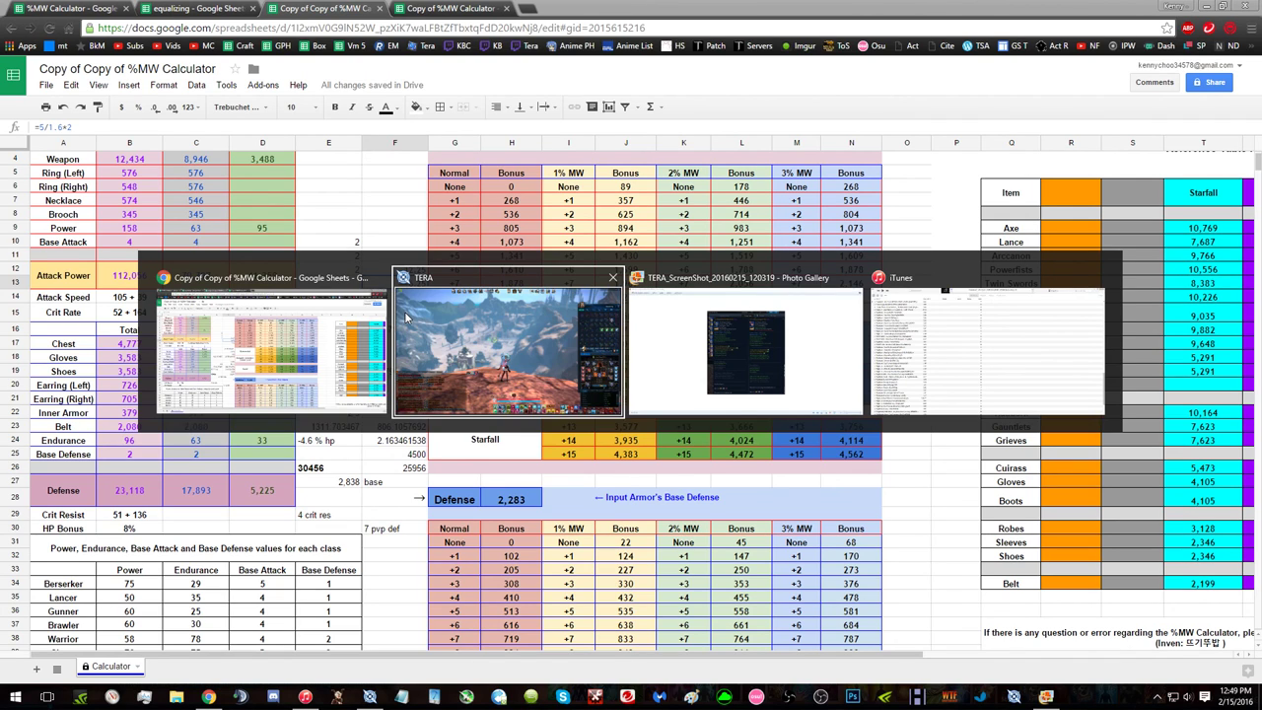